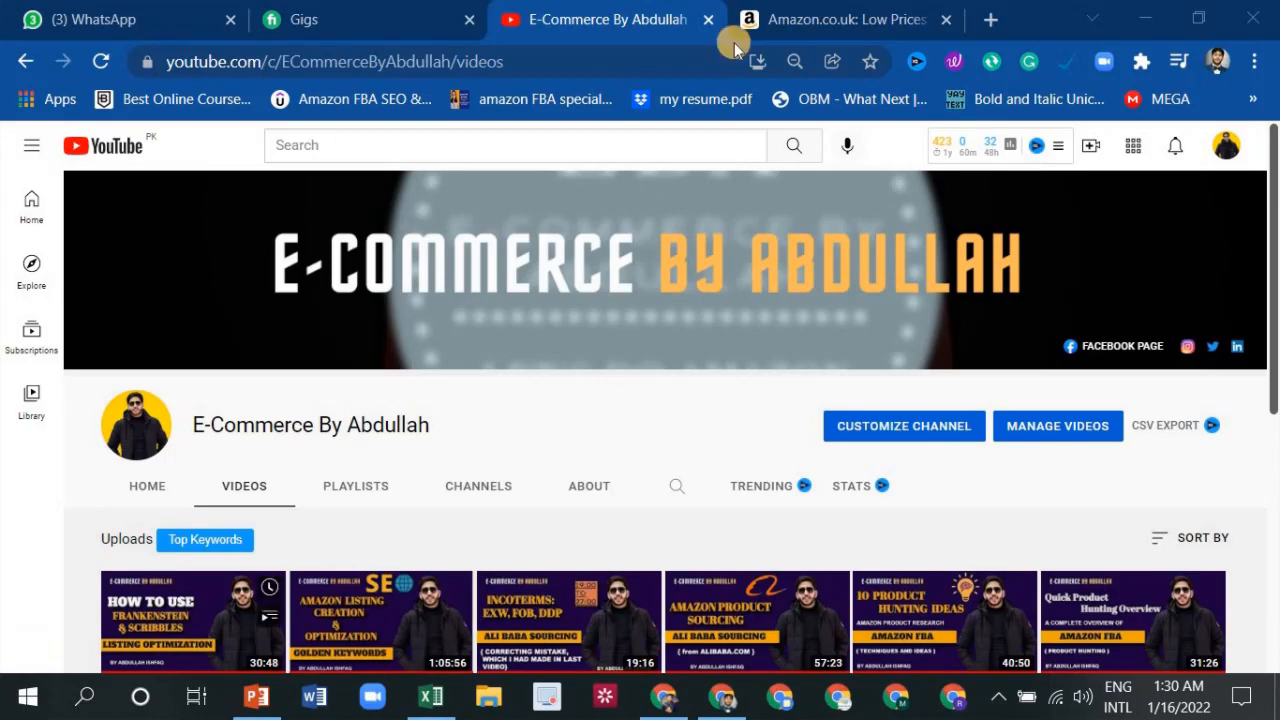
Switch to the Amazon.co.uk page and search the store for "chef knife"
click(762, 14)
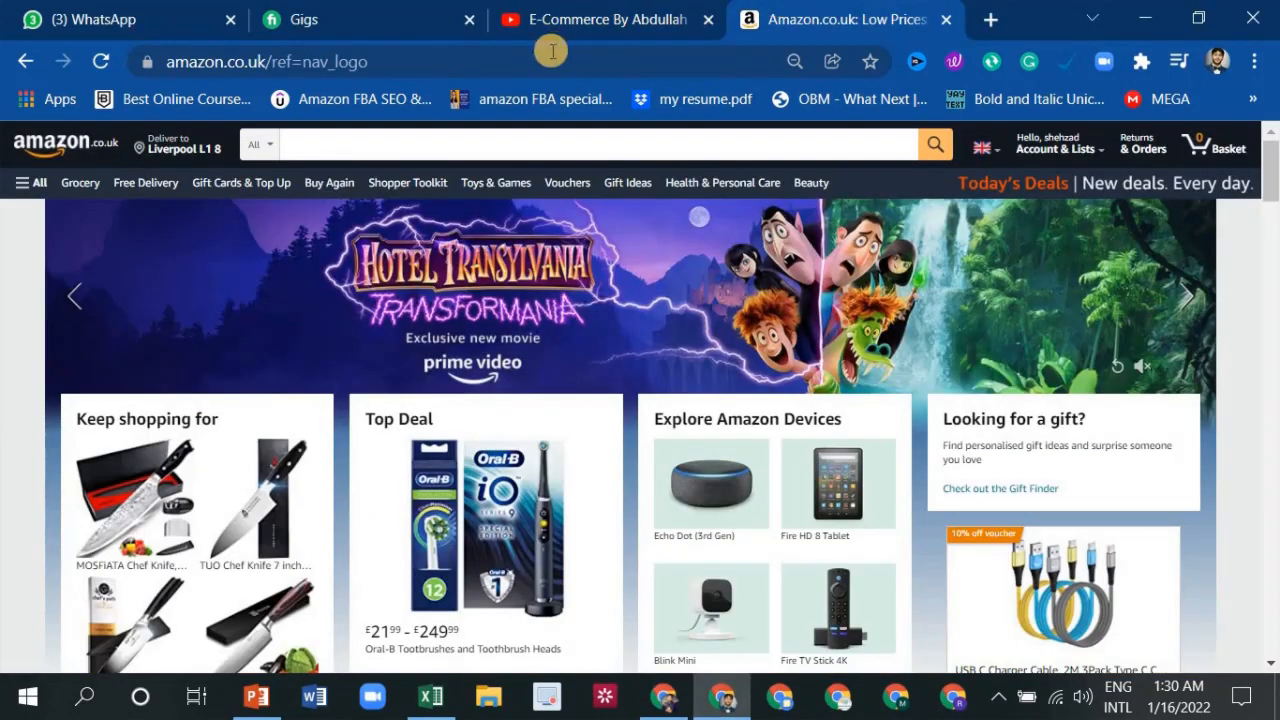
click(432, 144)
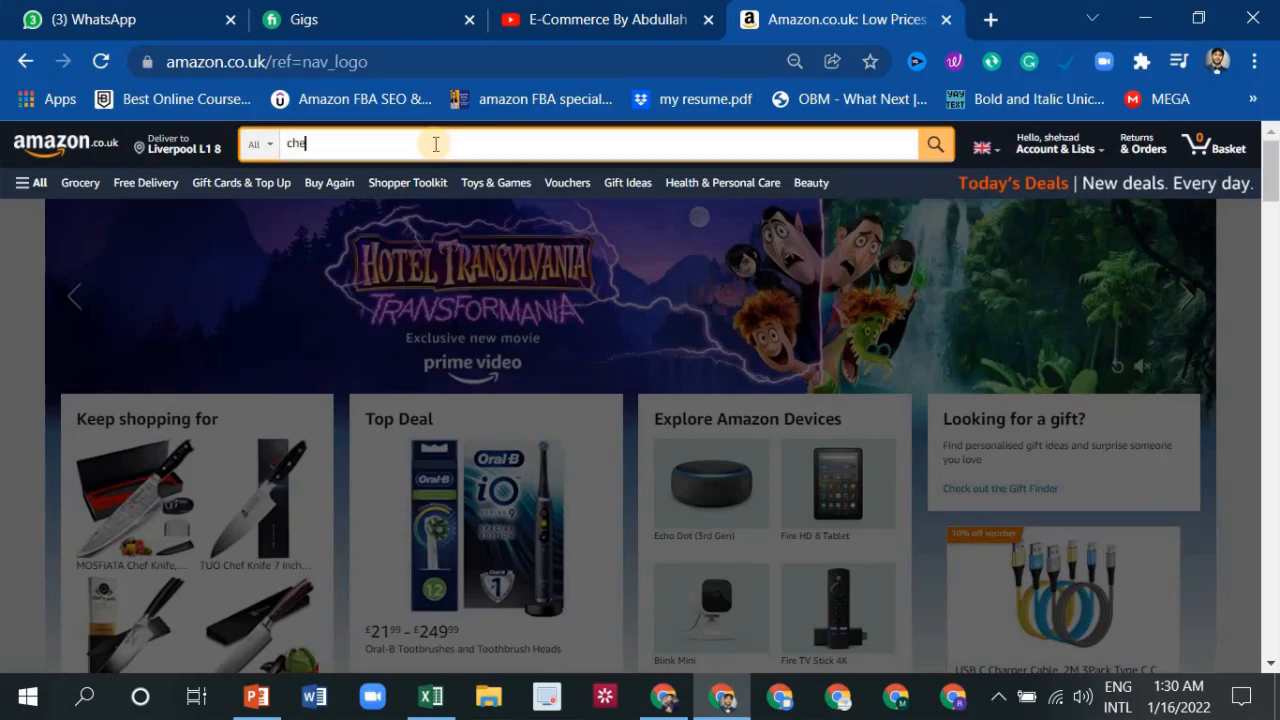
text(chef knife)
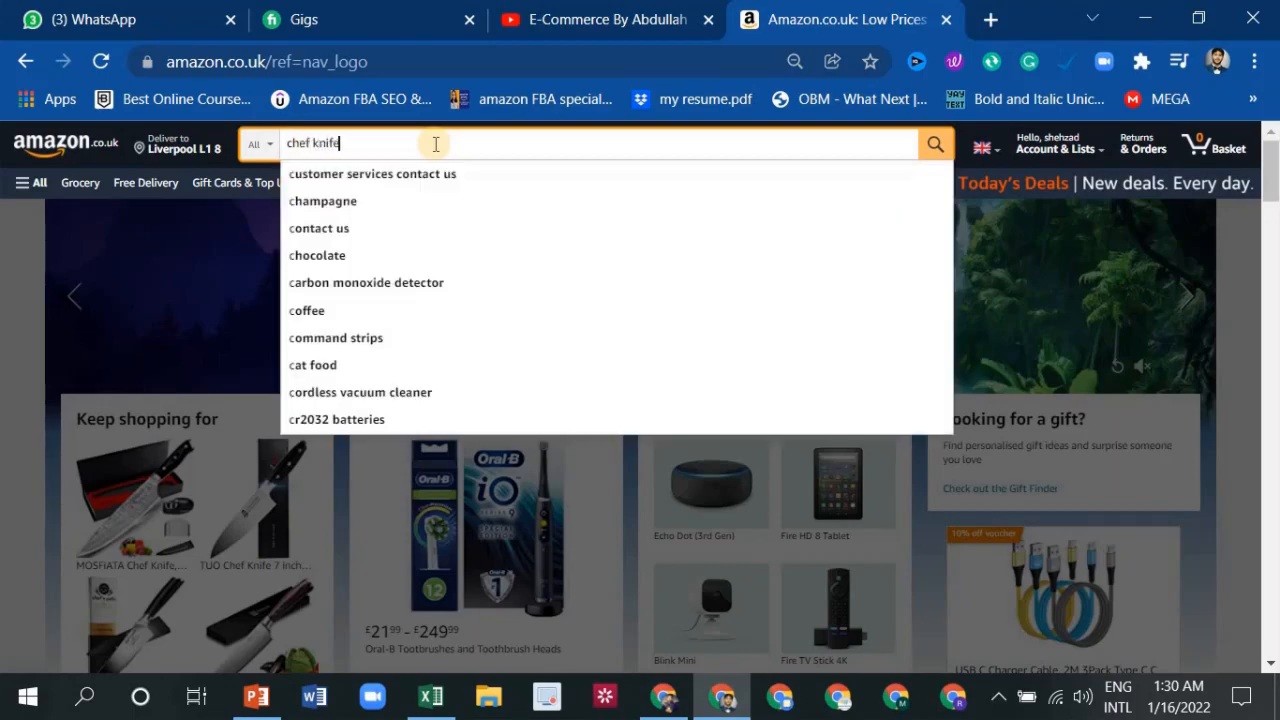
key(Return)
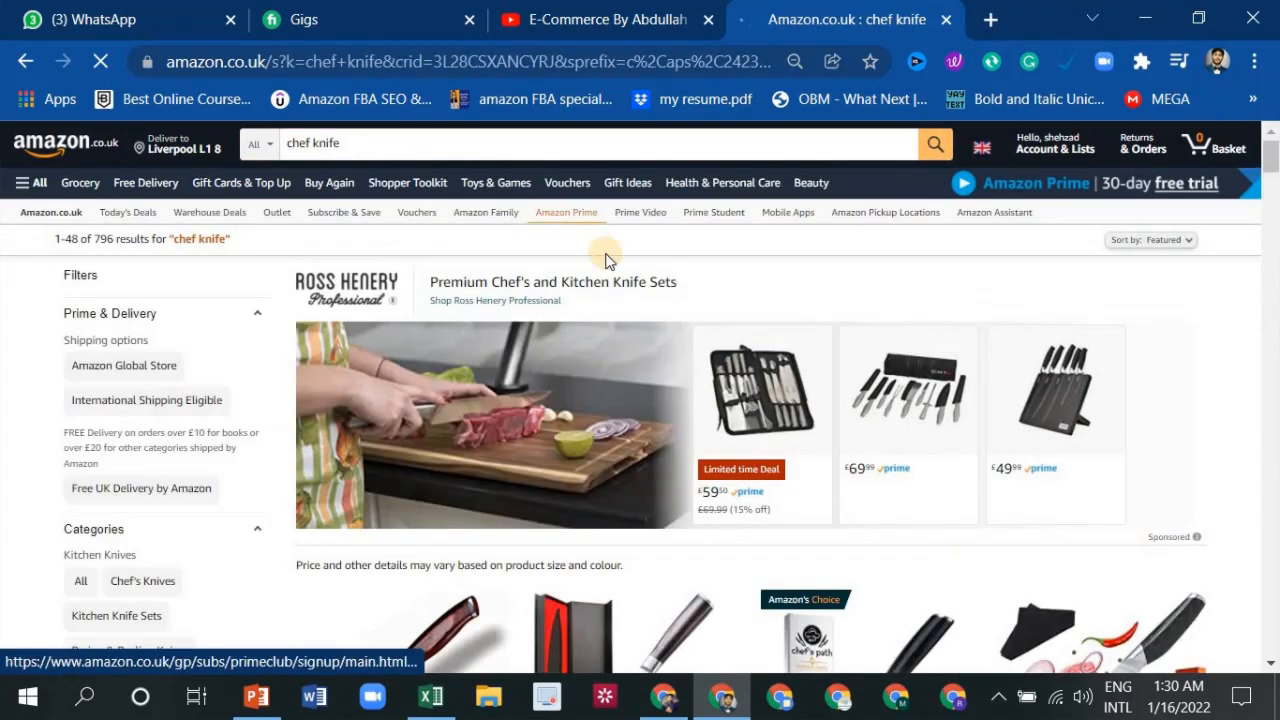
Open the Chef's Path 8 inch Kitchen Knife listing from the search results
scroll(625, 334, down, 3)
scroll(625, 334, down, 5)
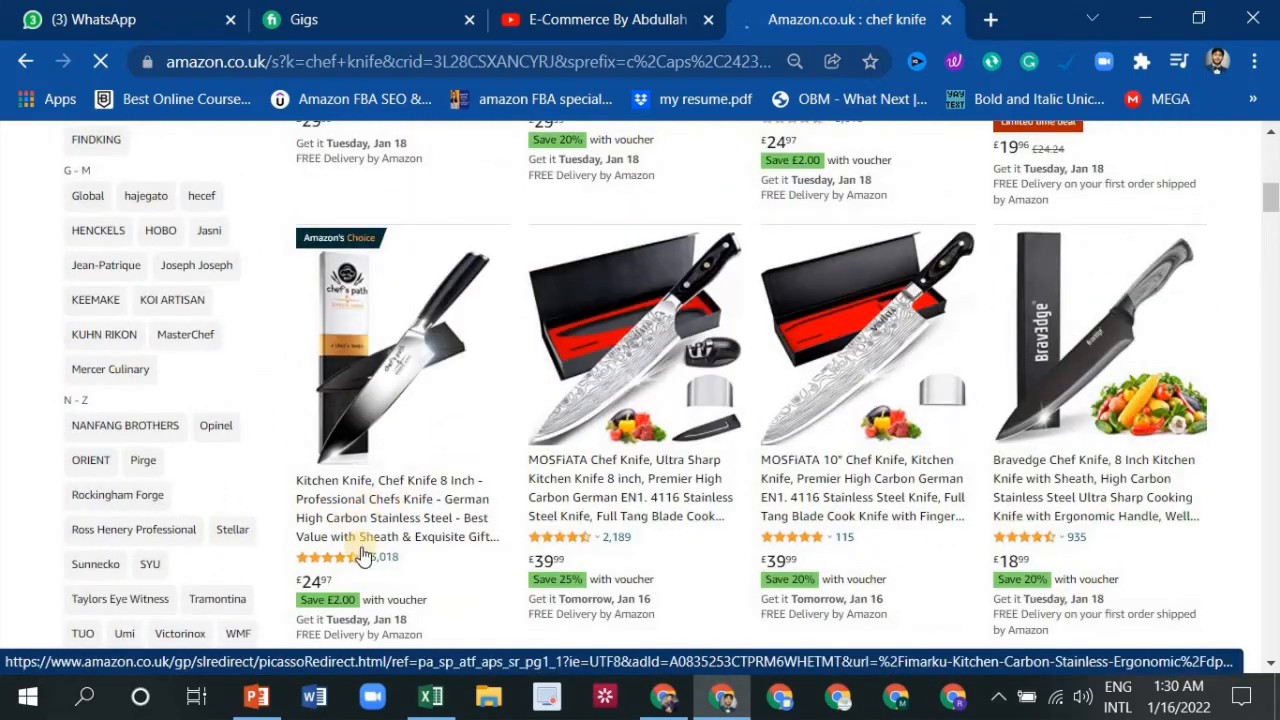
click(428, 500)
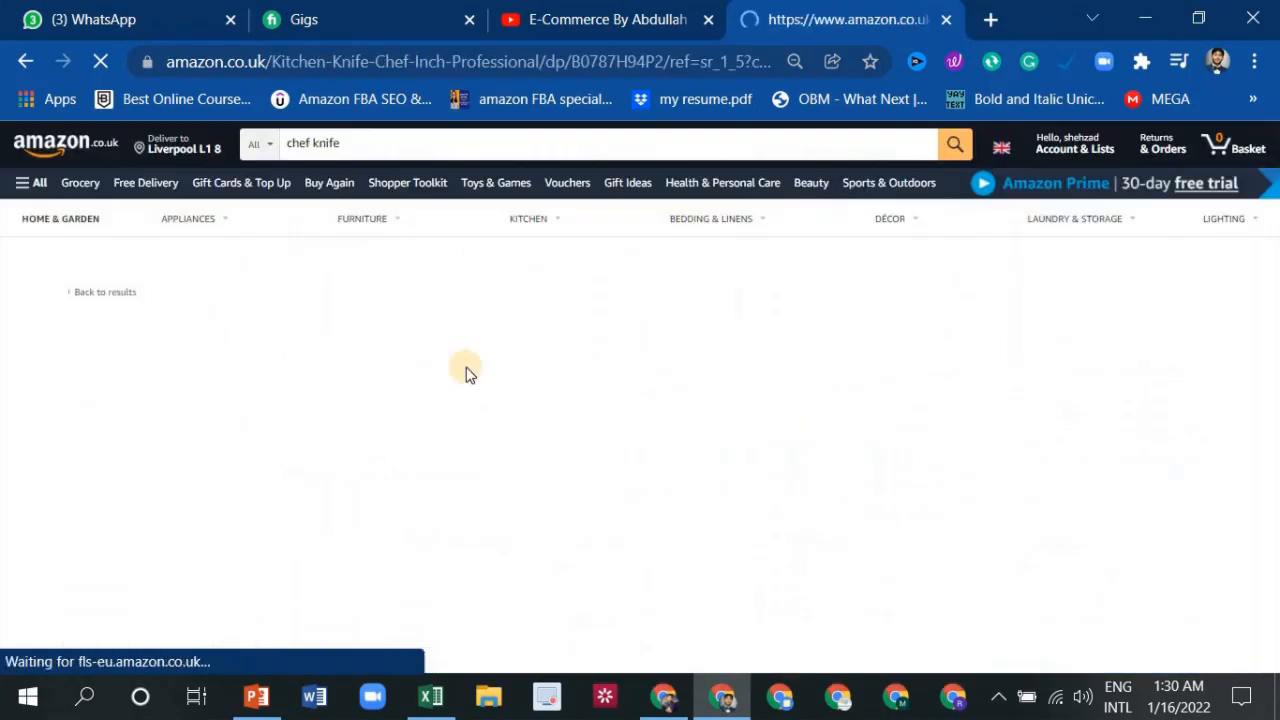
scroll(594, 340, down, 1)
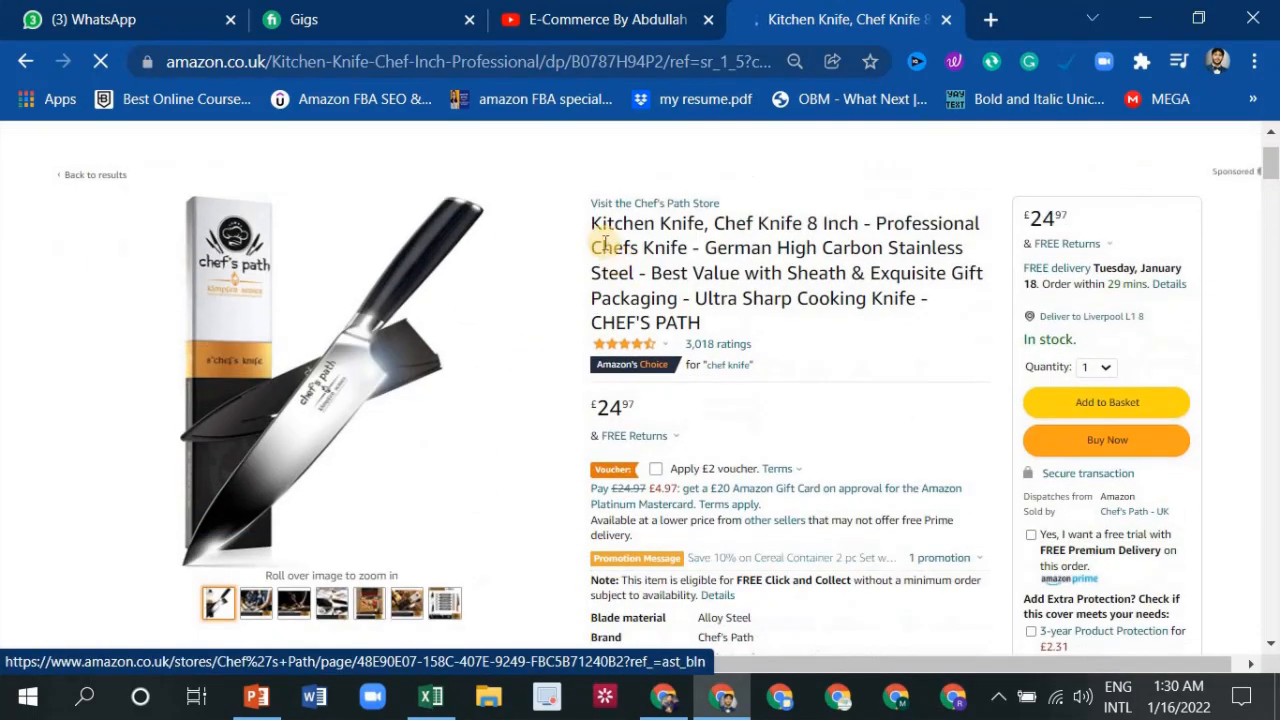
Examine the Chef's Path knife listing, from its product title down through the rest of the page
drag(594, 222, 686, 309)
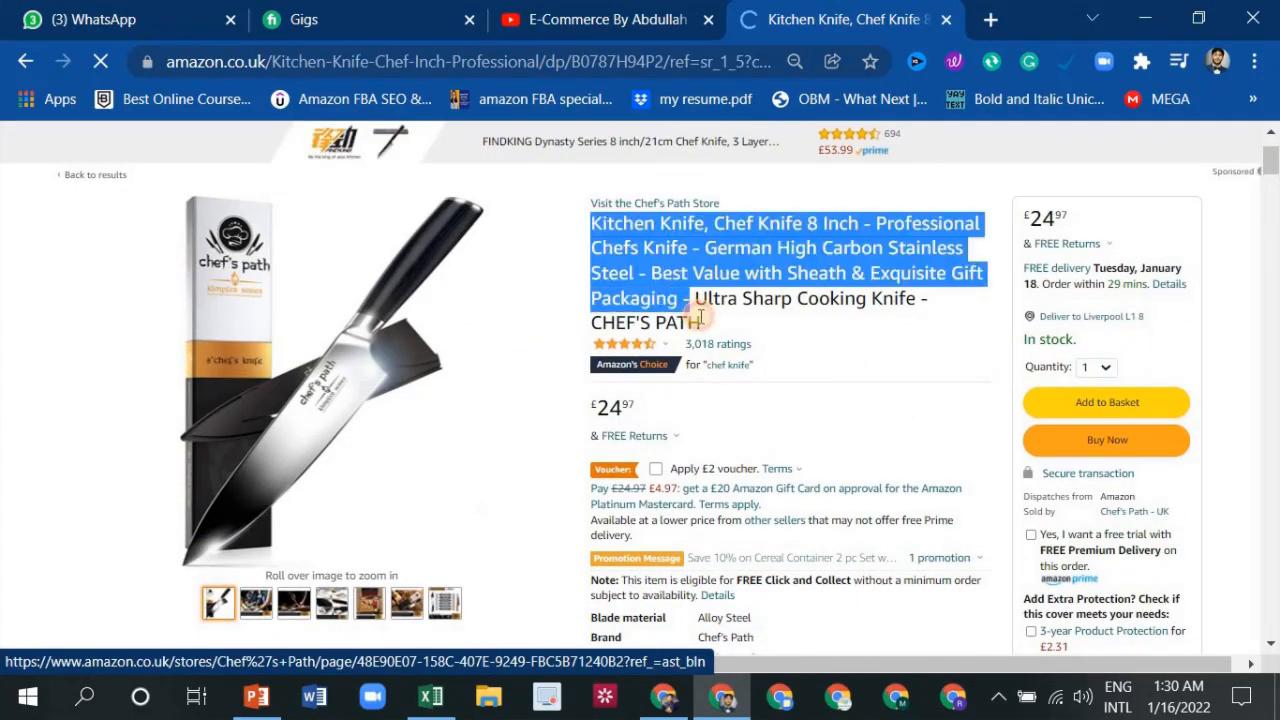
scroll(700, 330, down, 5)
scroll(703, 343, down, 15)
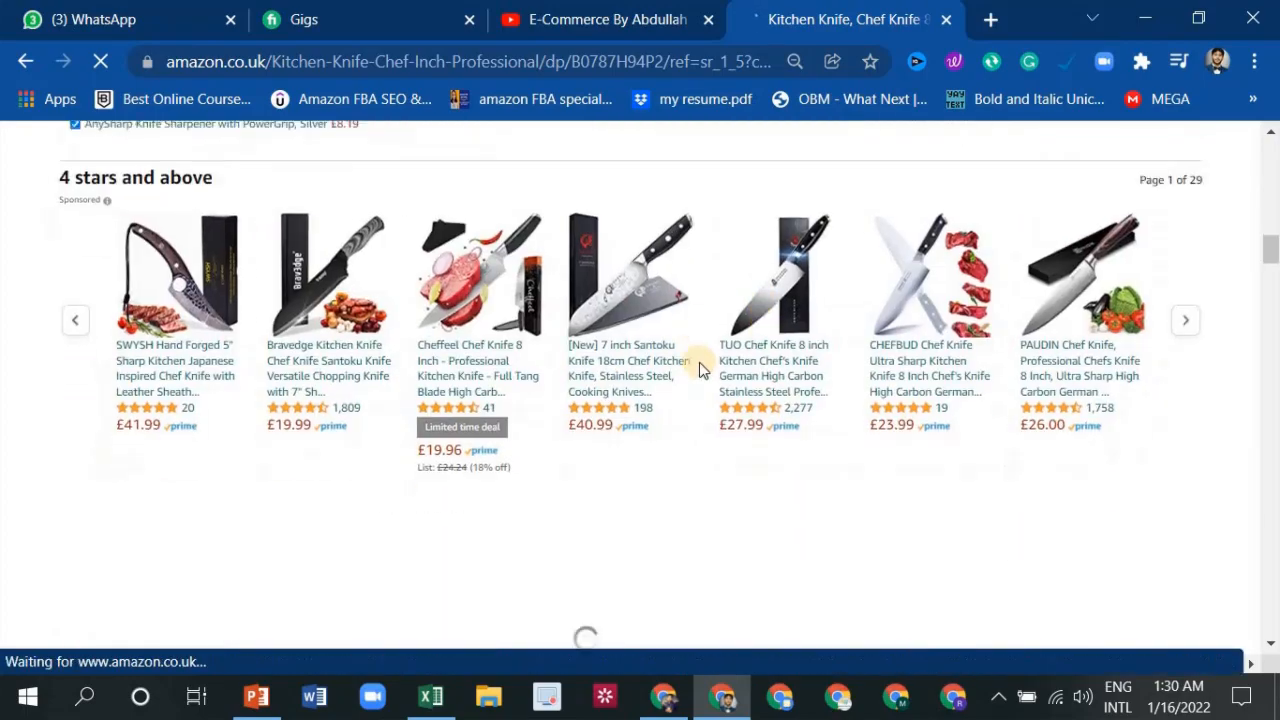
scroll(706, 363, up, 5)
scroll(704, 363, up, 12)
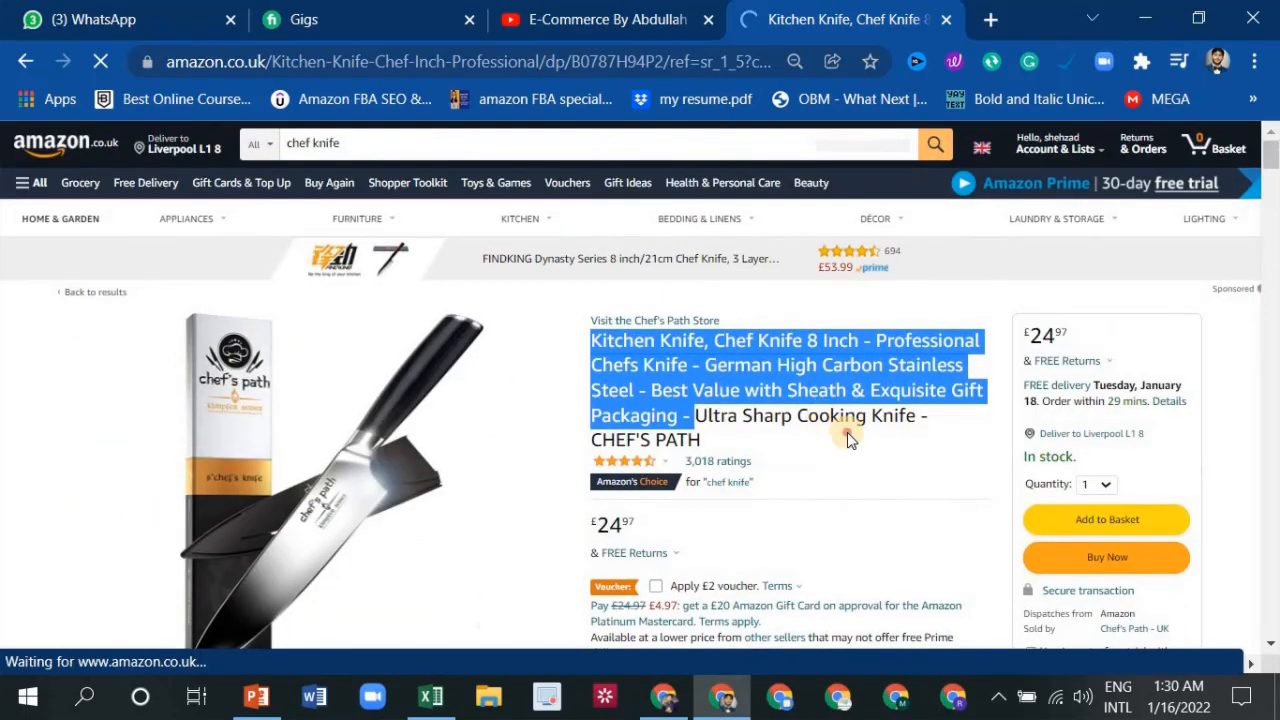
click(847, 438)
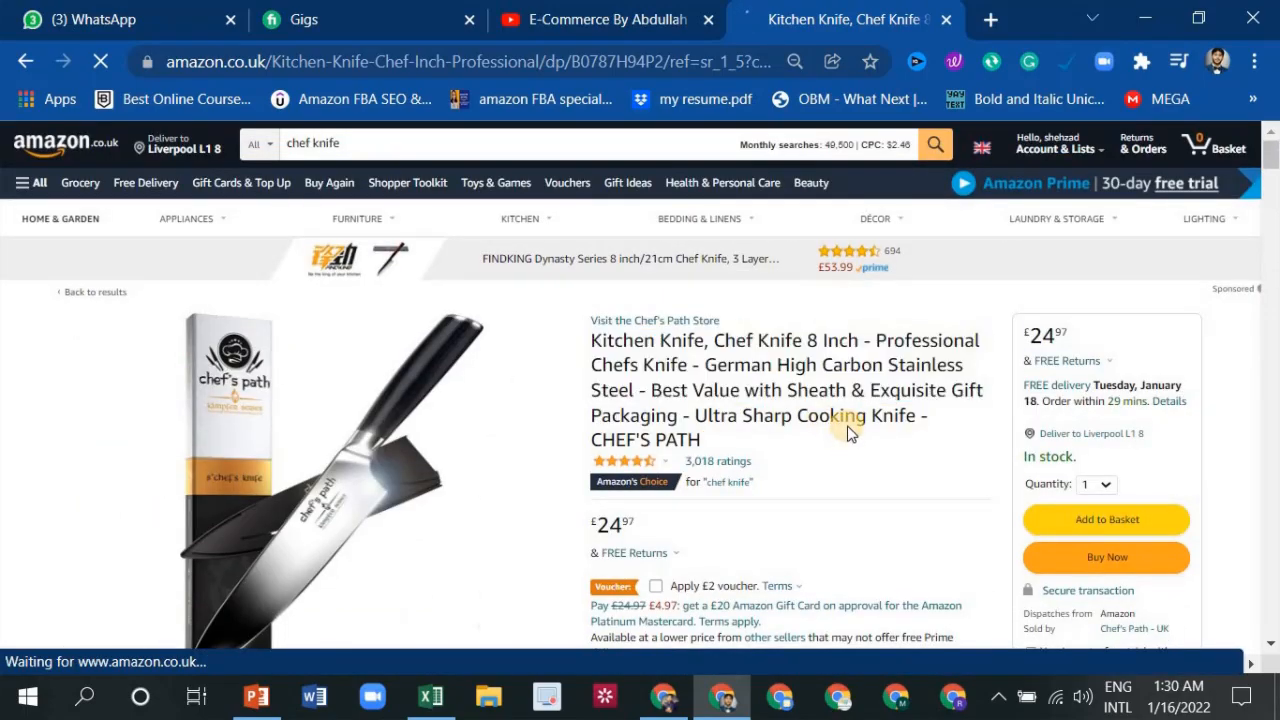
click(678, 186)
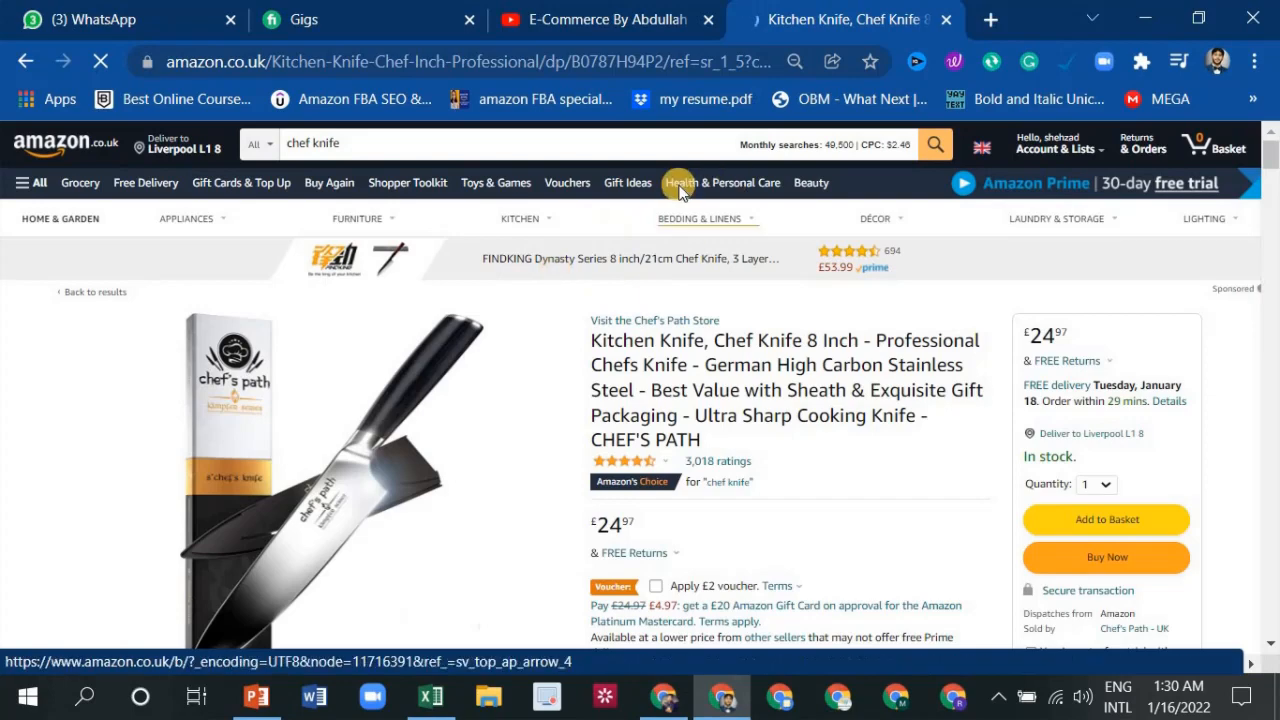
Open sellercentral.amazon.co.uk in a new browser tab
click(990, 20)
text(seller)
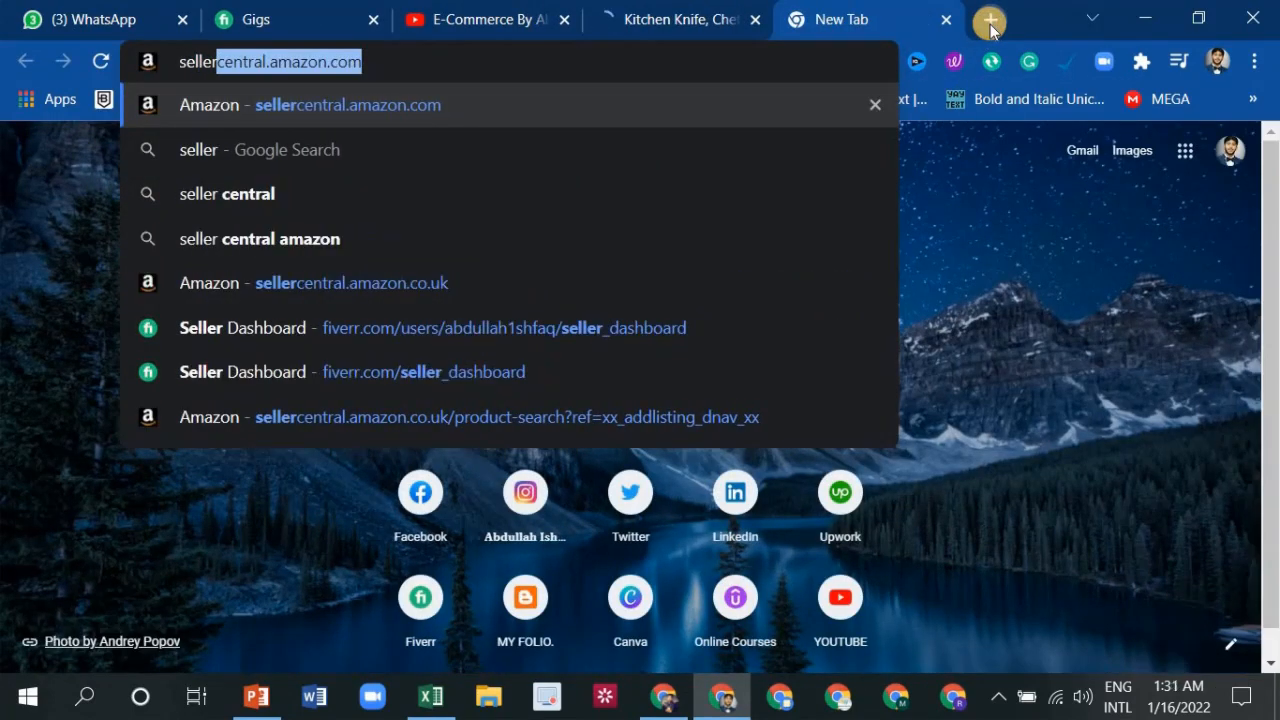
key(Right)
key(BackSpace)
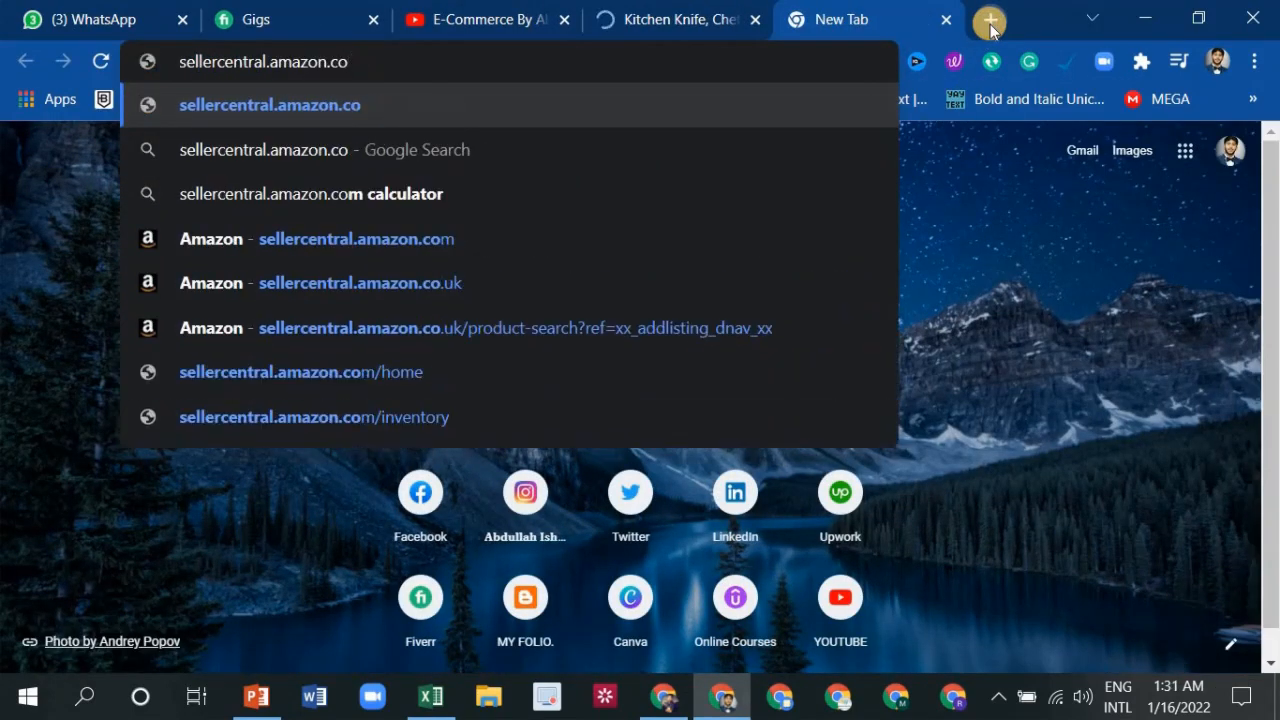
text(.)
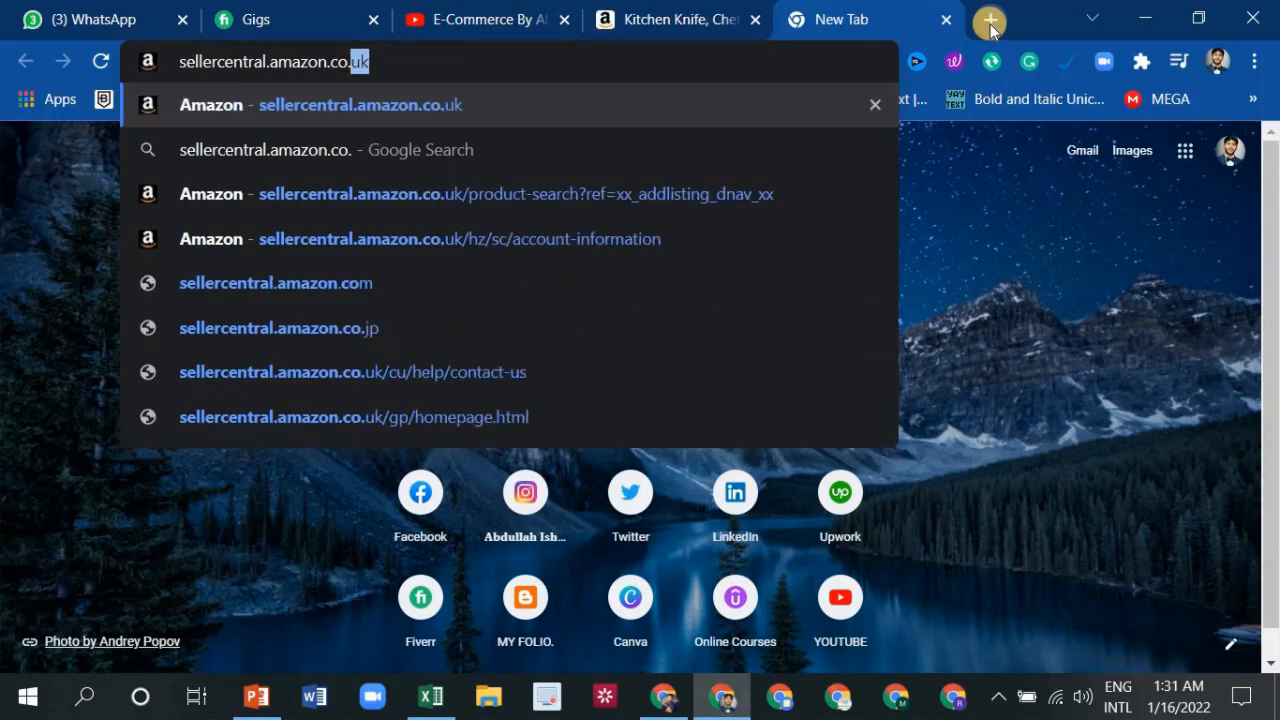
key(Return)
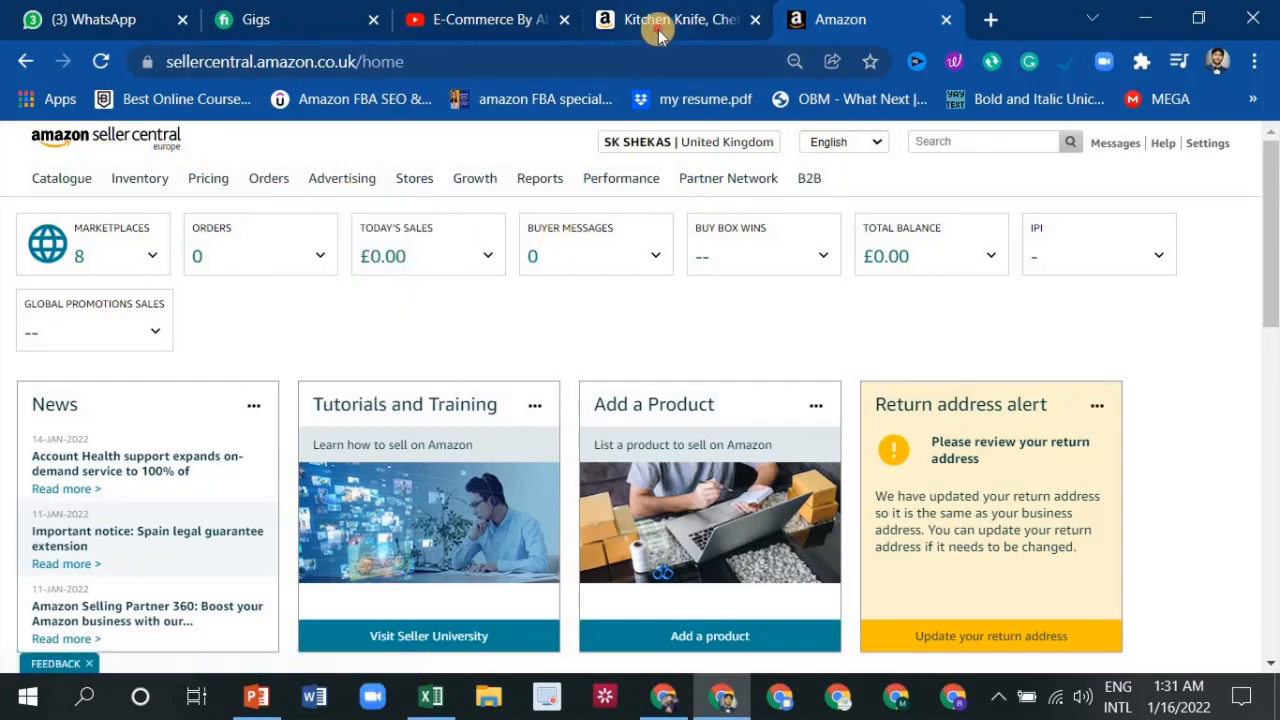
Highlight the full product title on the Chef's Path knife listing and return to Seller Central
click(590, 22)
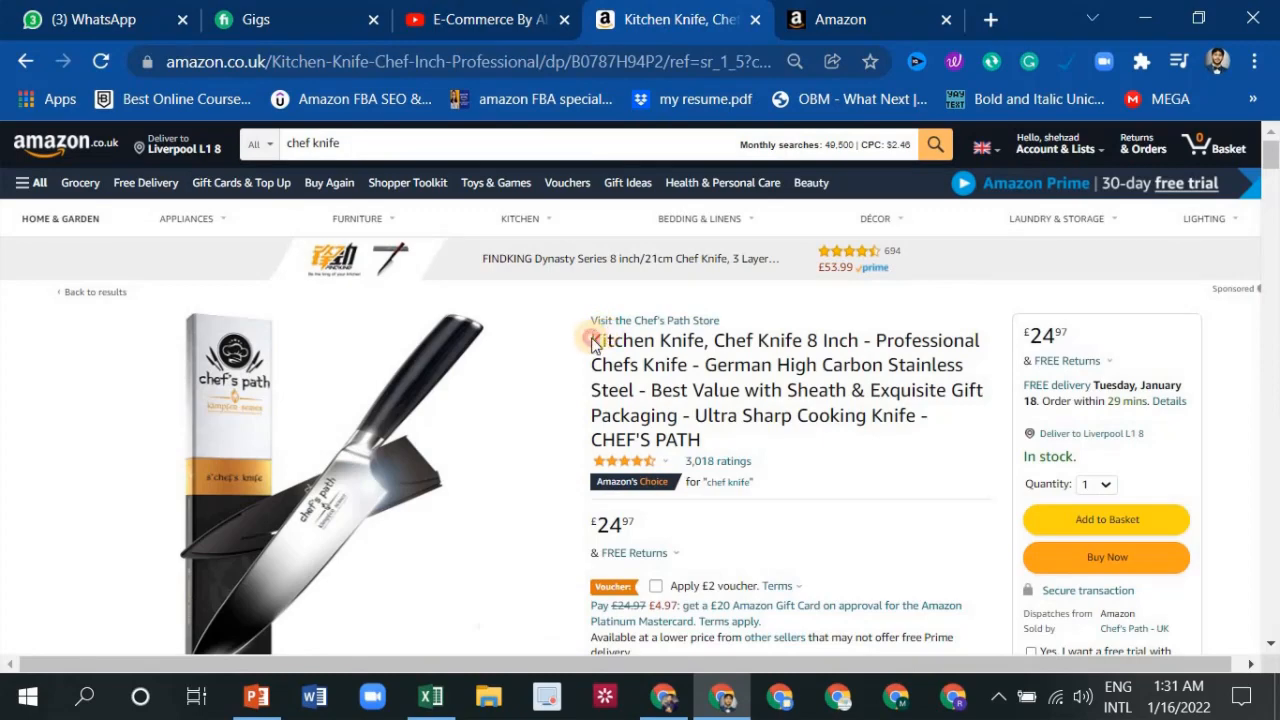
drag(591, 338, 712, 441)
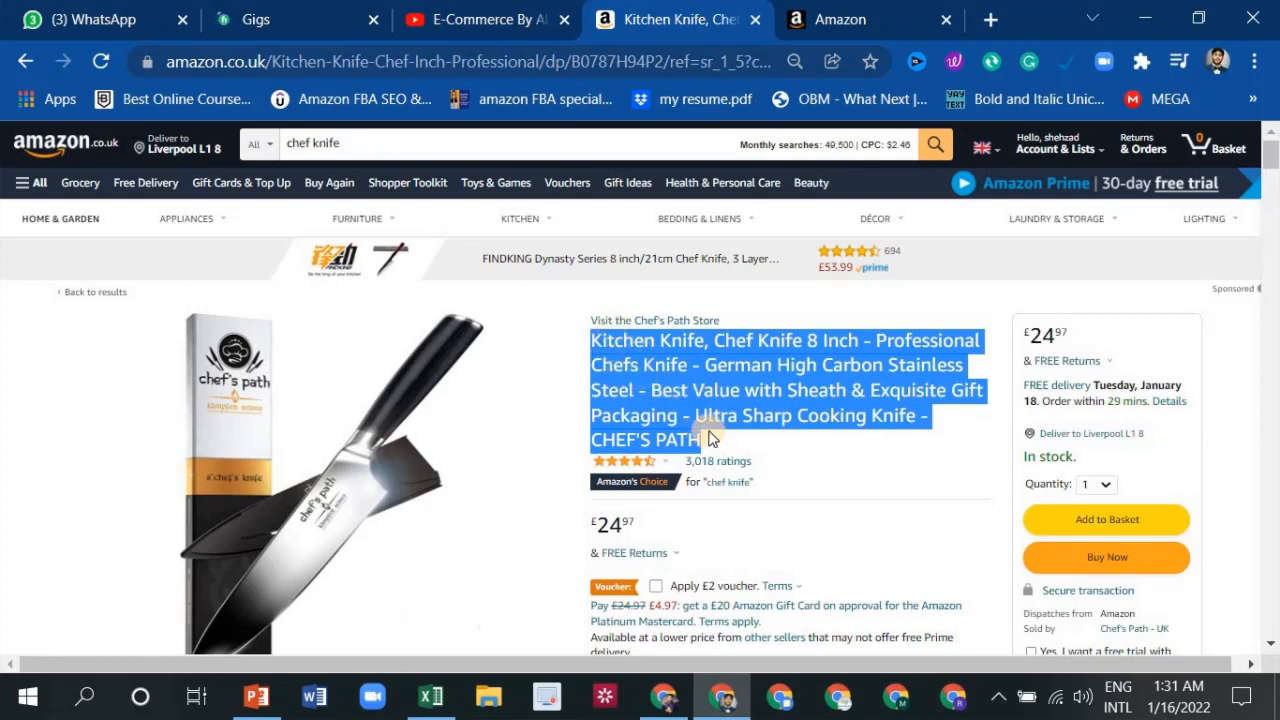
click(829, 21)
Open the Add a Product page from the inventory options and choose to add a product not sold on Amazon
mouse_move(70, 177)
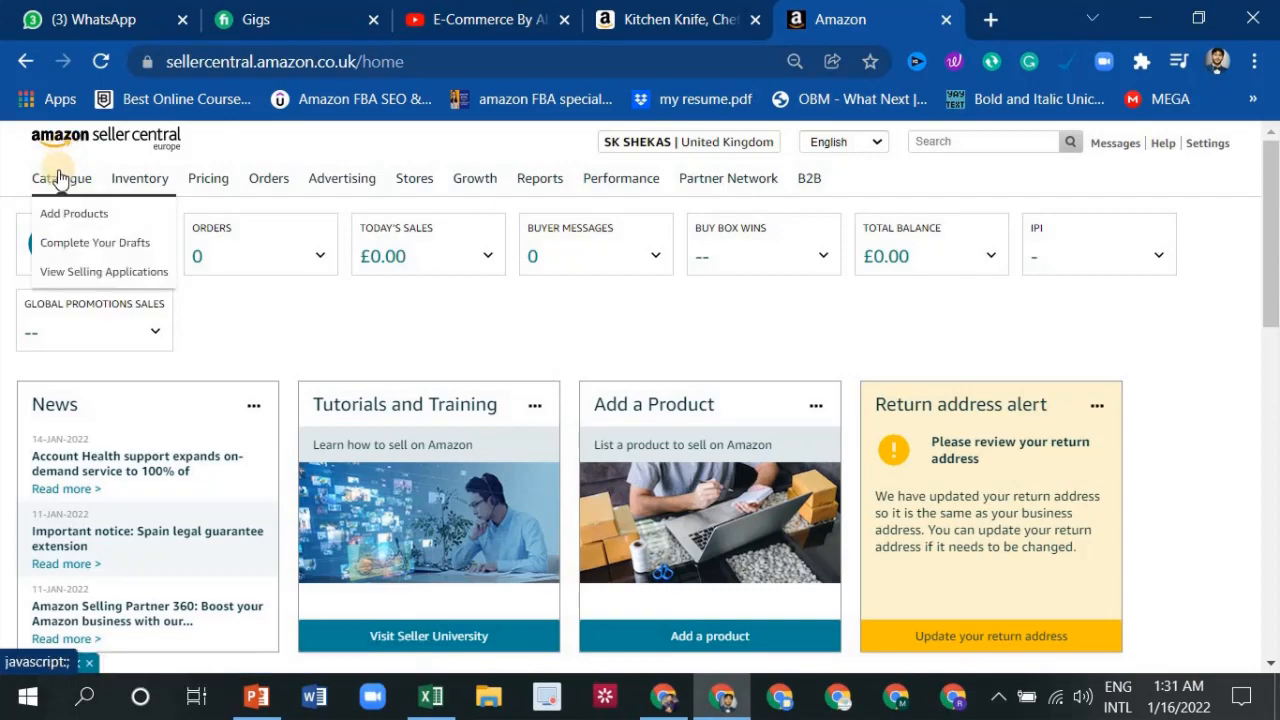
scroll(57, 177, up, 5)
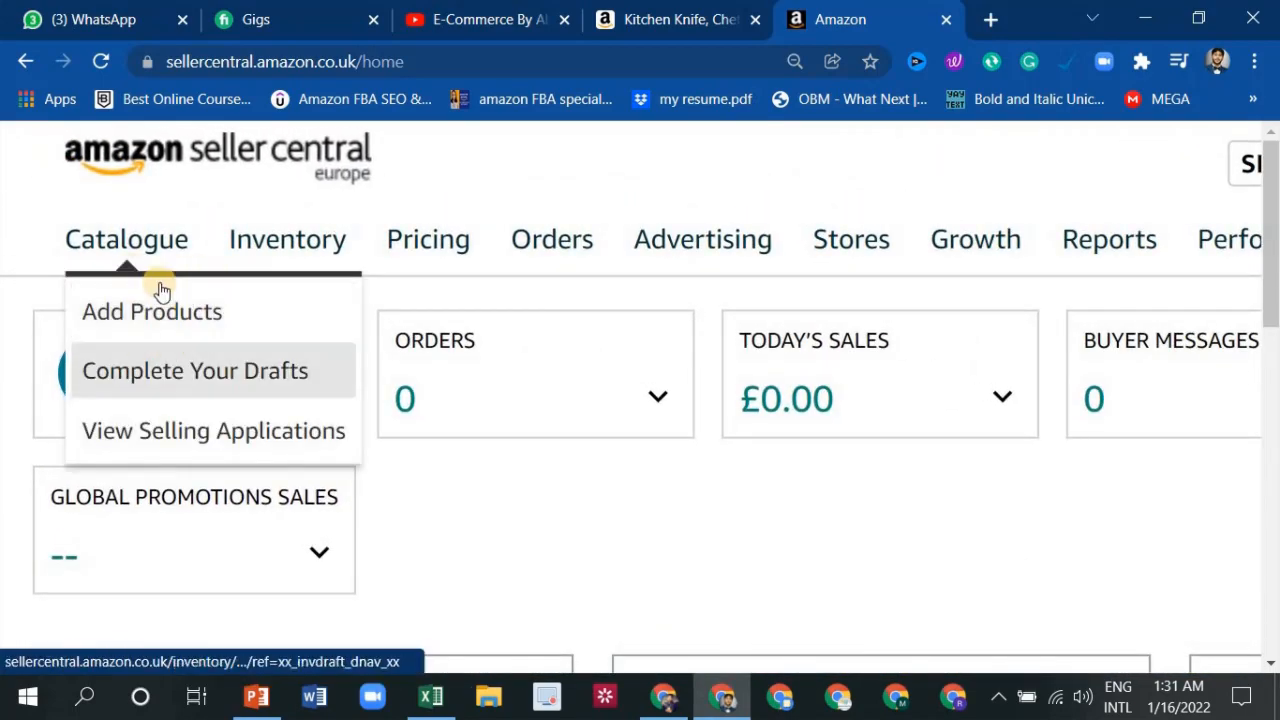
mouse_move(288, 244)
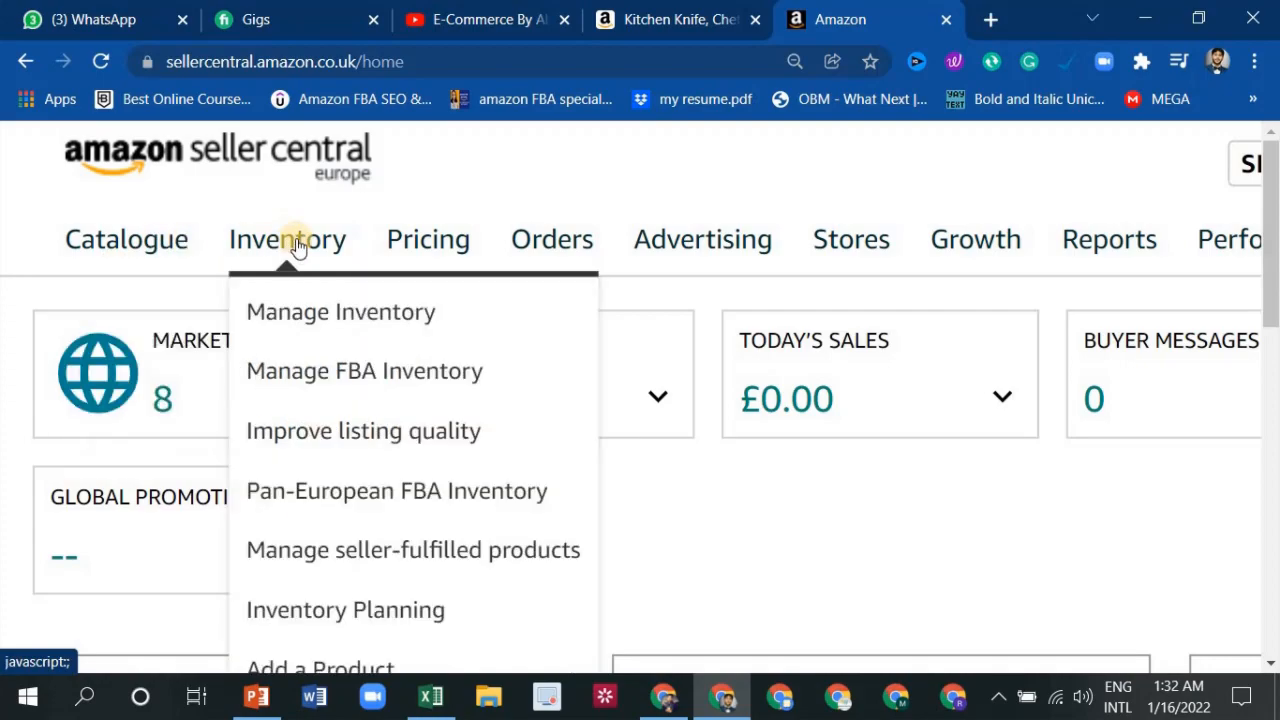
scroll(297, 247, down, 5)
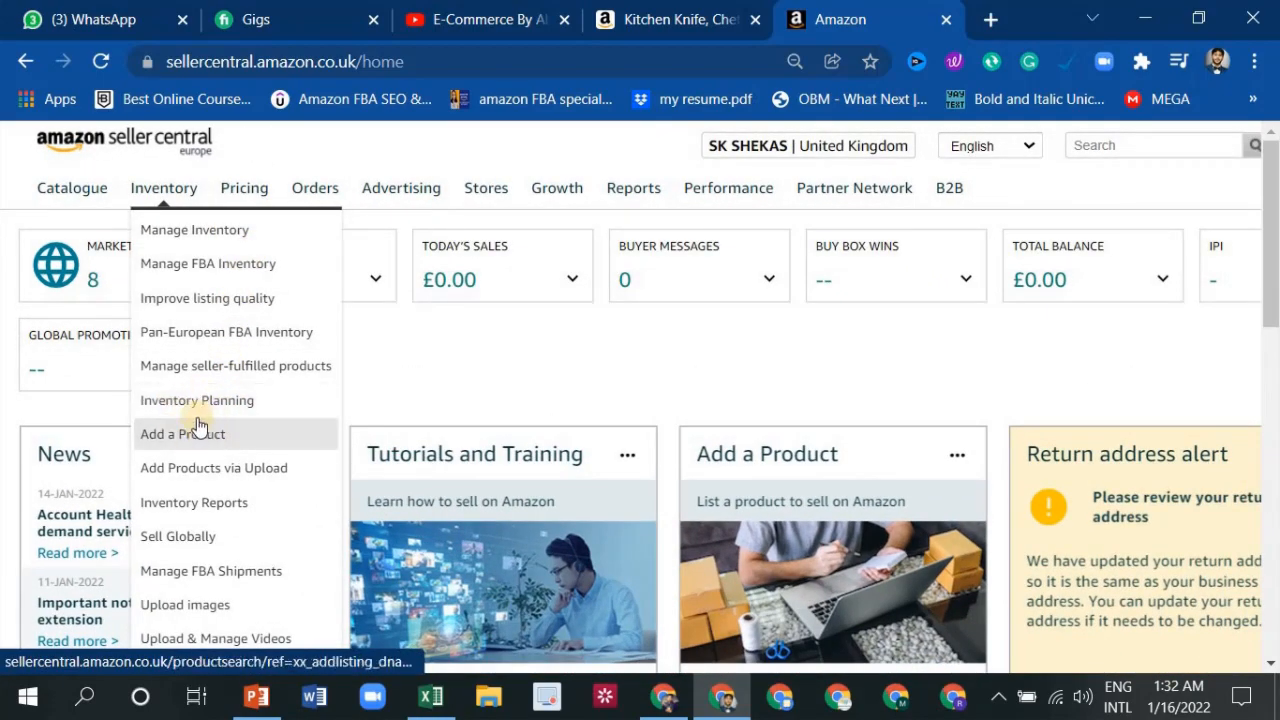
mouse_move(148, 196)
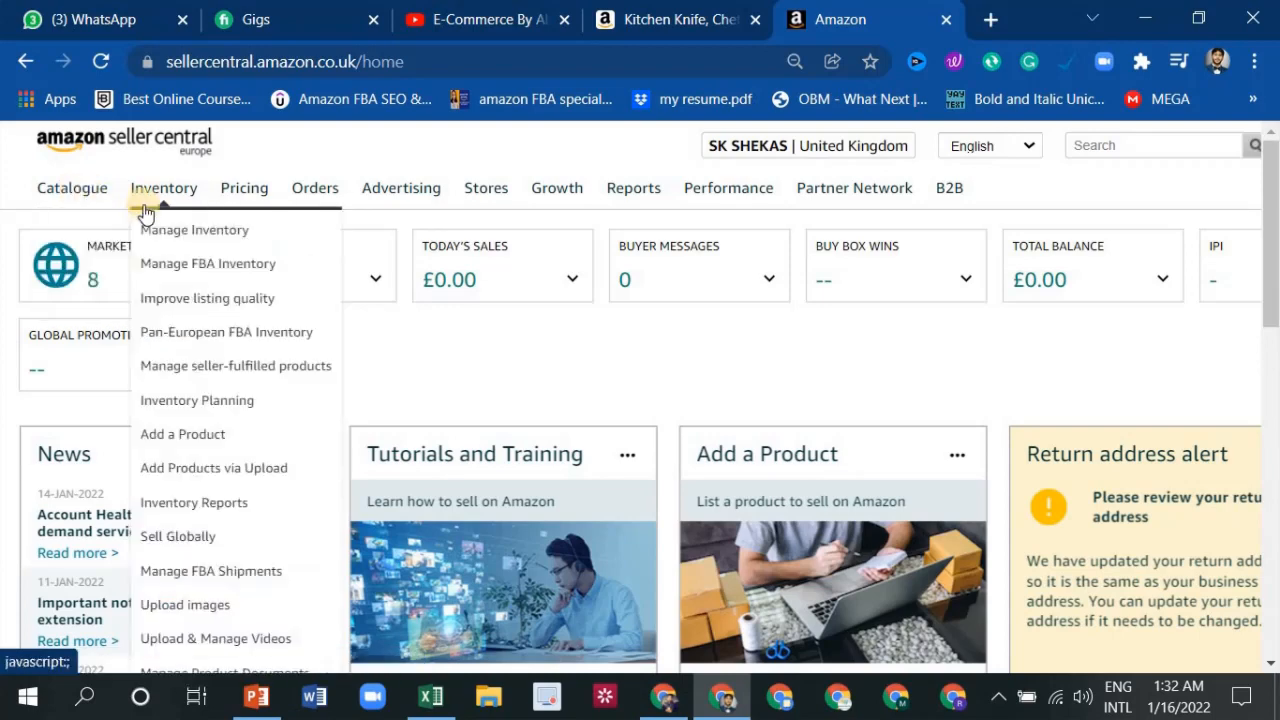
click(229, 433)
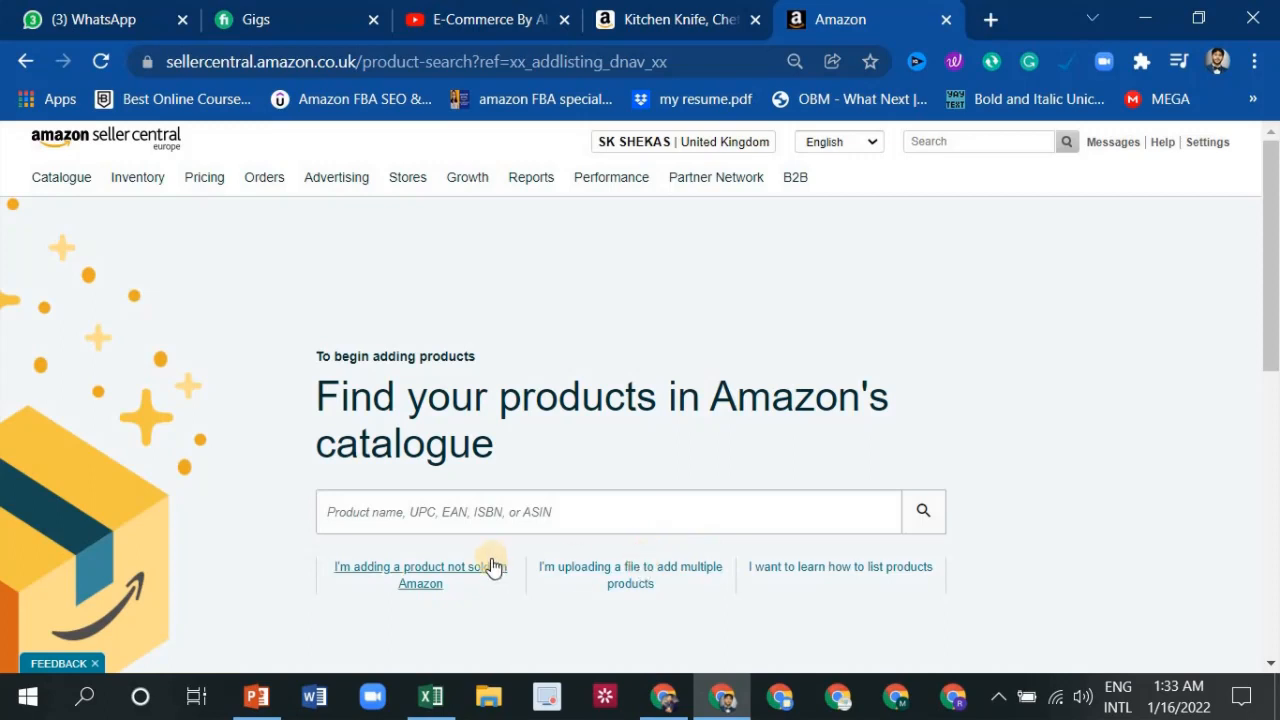
click(463, 574)
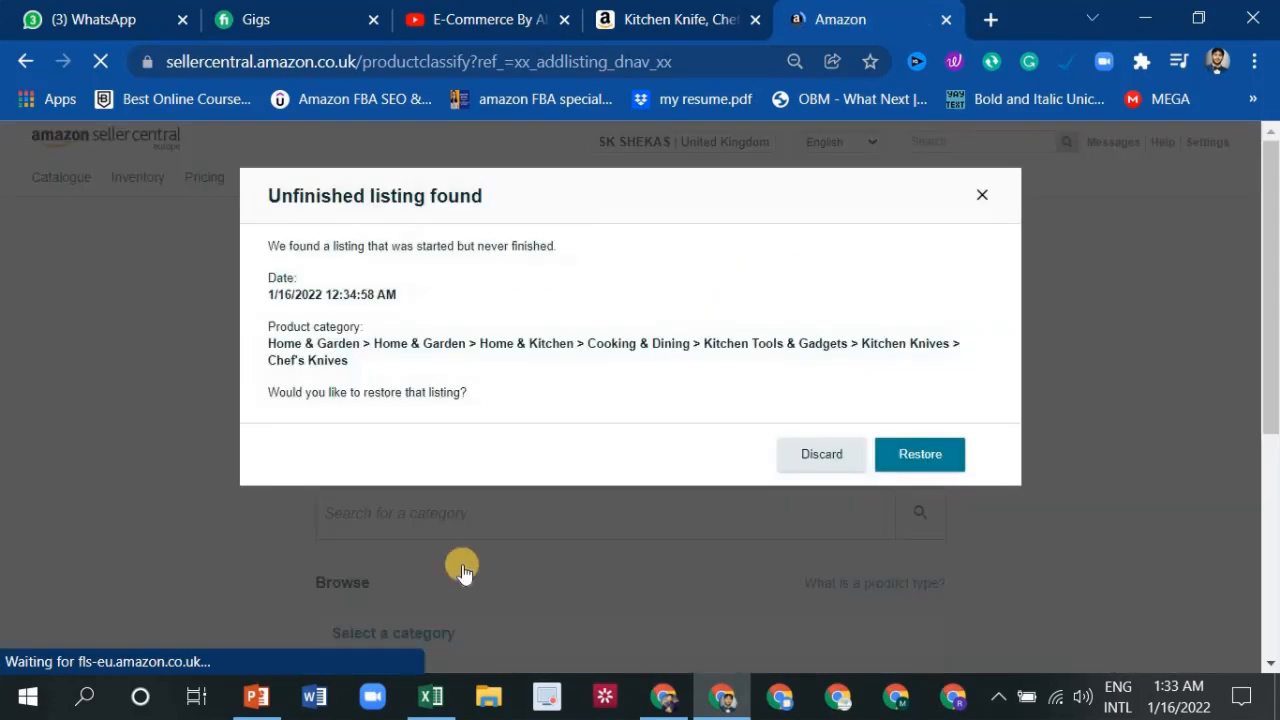
Discard the unfinished listing and enter "chef knife" as the category search term
click(792, 453)
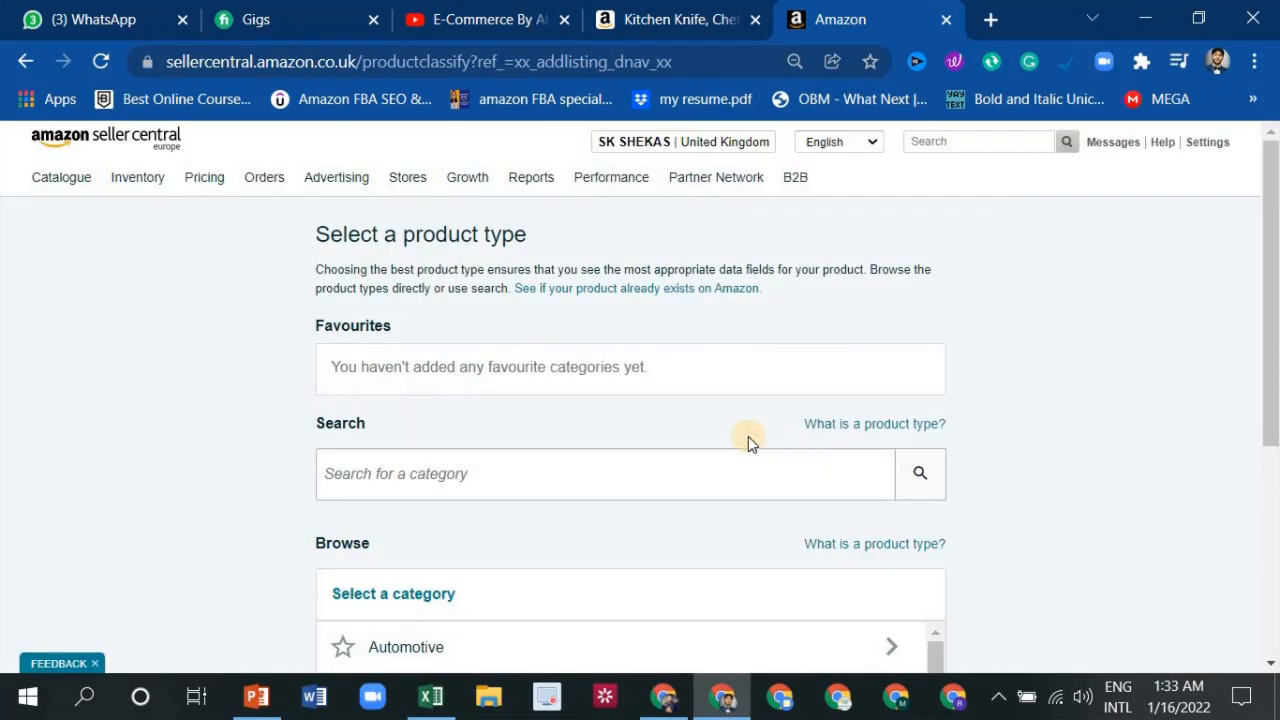
click(498, 466)
text(chef knife)
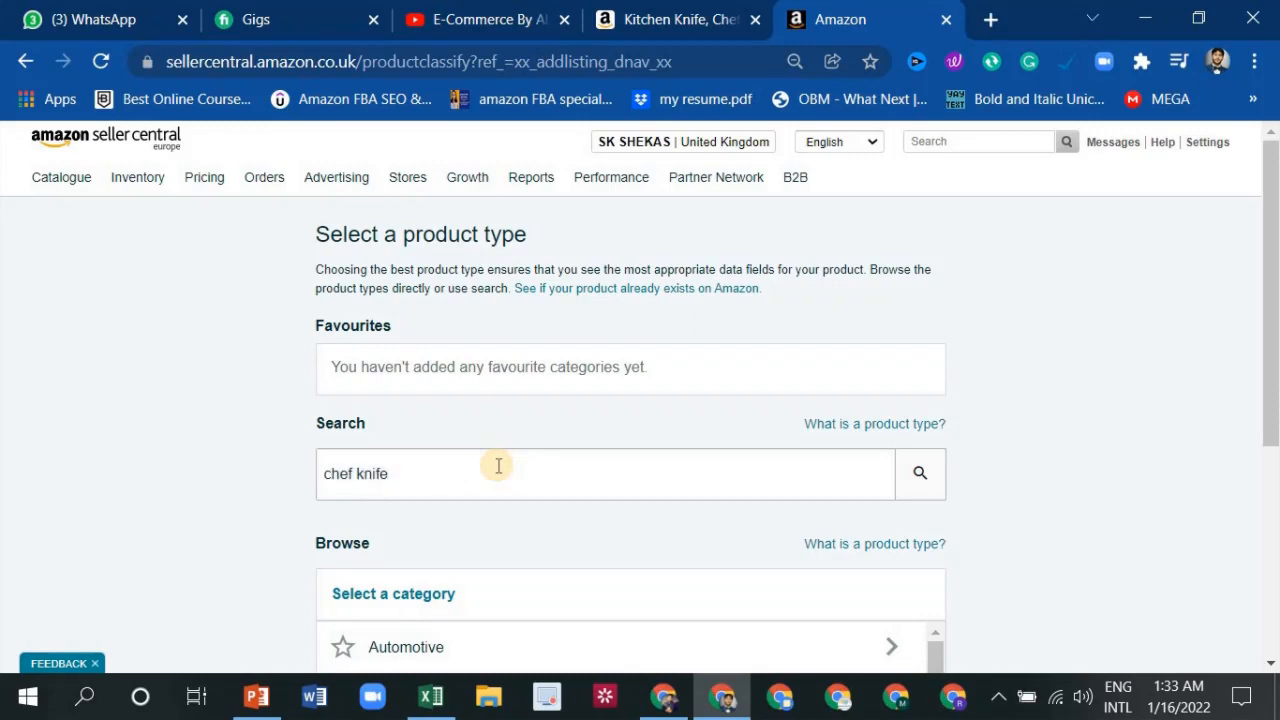
Browse the product categories, examine the subcategories of Home & Kitchen, and clear the category selection
scroll(540, 520, down, 5)
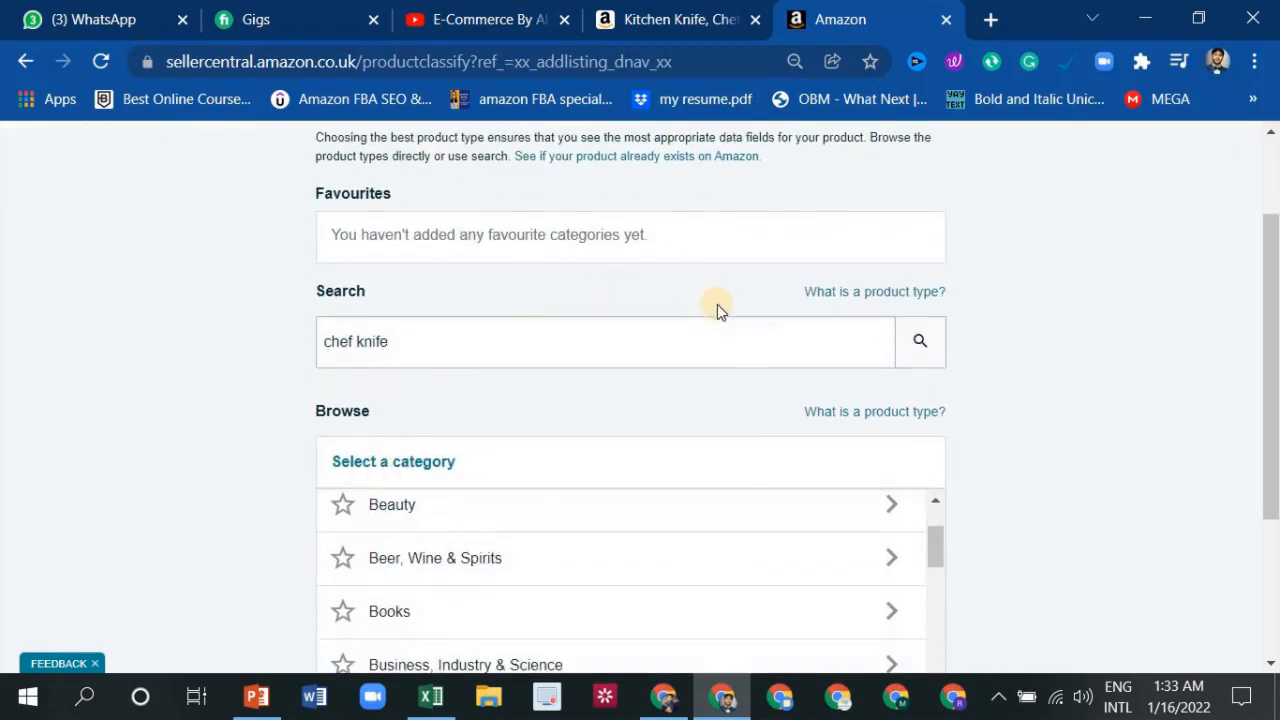
scroll(640, 350, down, 3)
scroll(500, 400, up, 2)
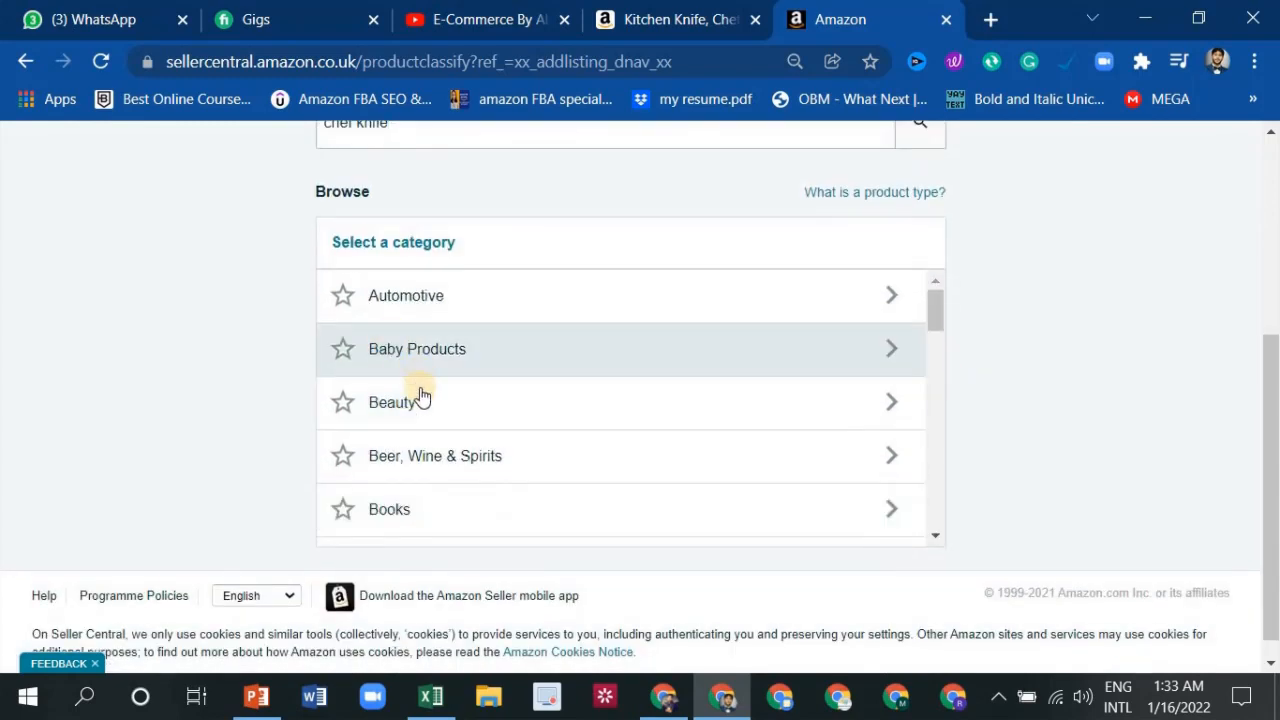
scroll(420, 400, down, 5)
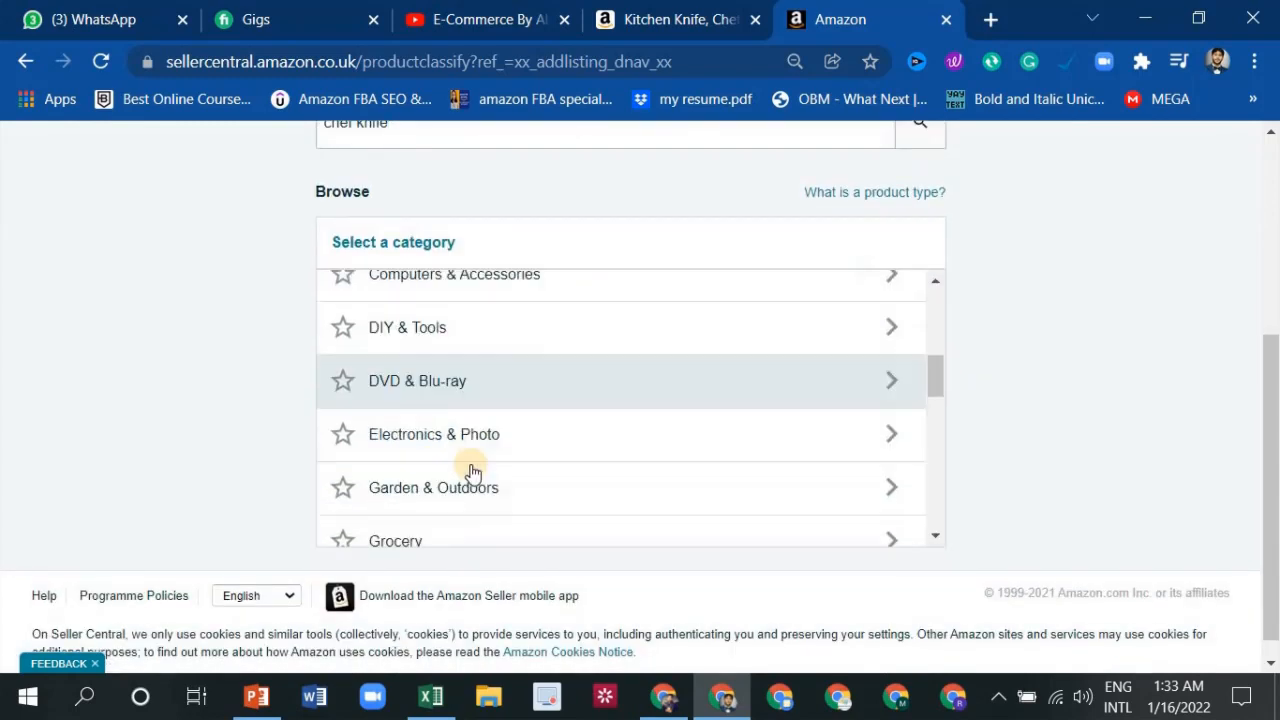
scroll(473, 470, down, 5)
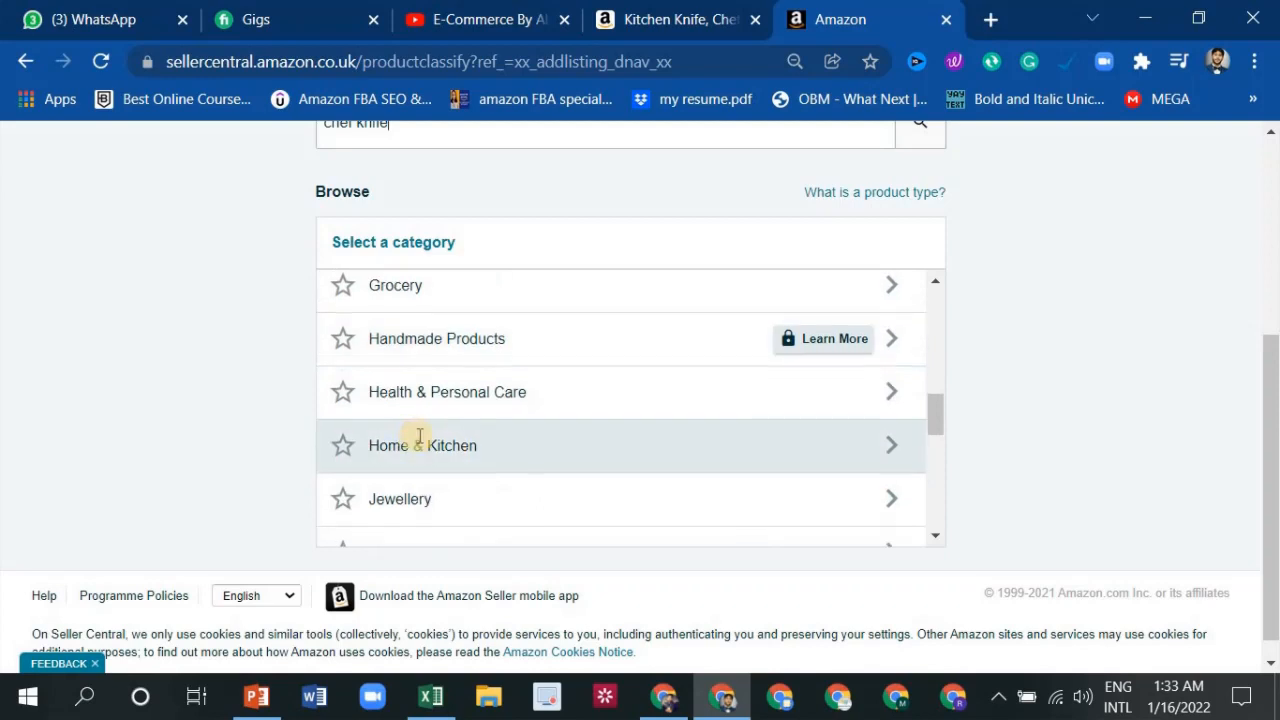
scroll(420, 440, down, 2)
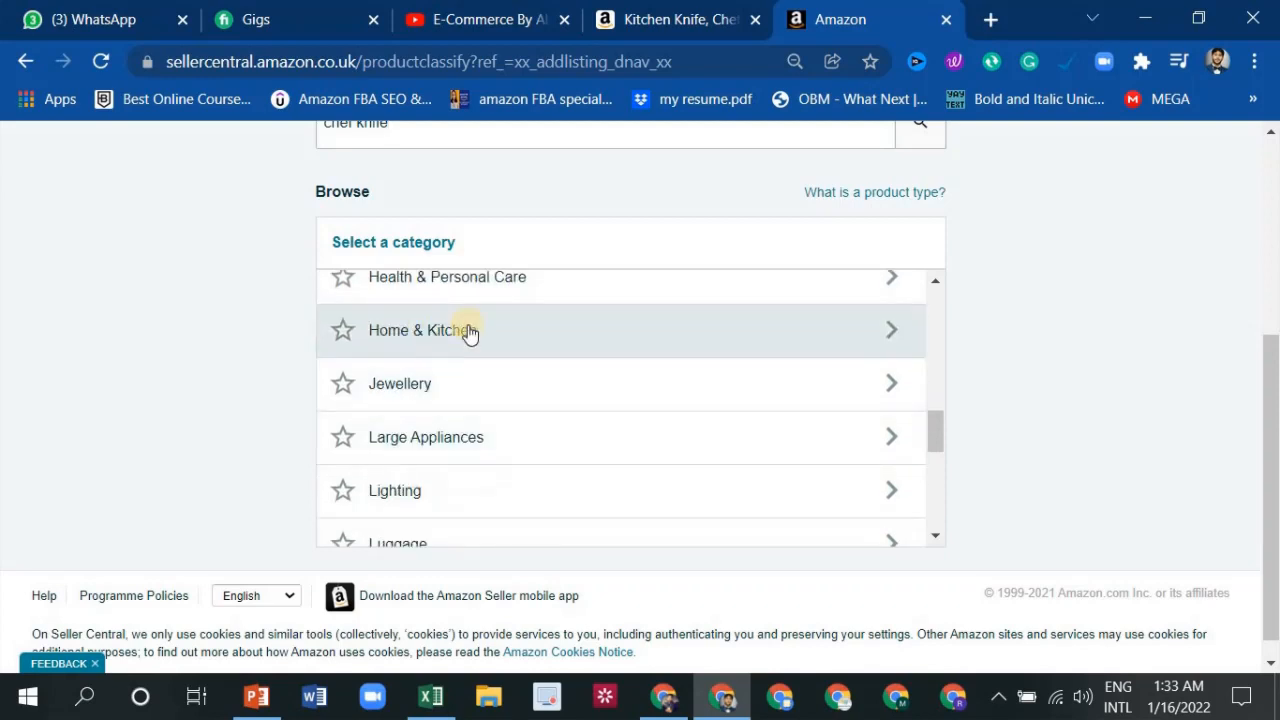
click(899, 328)
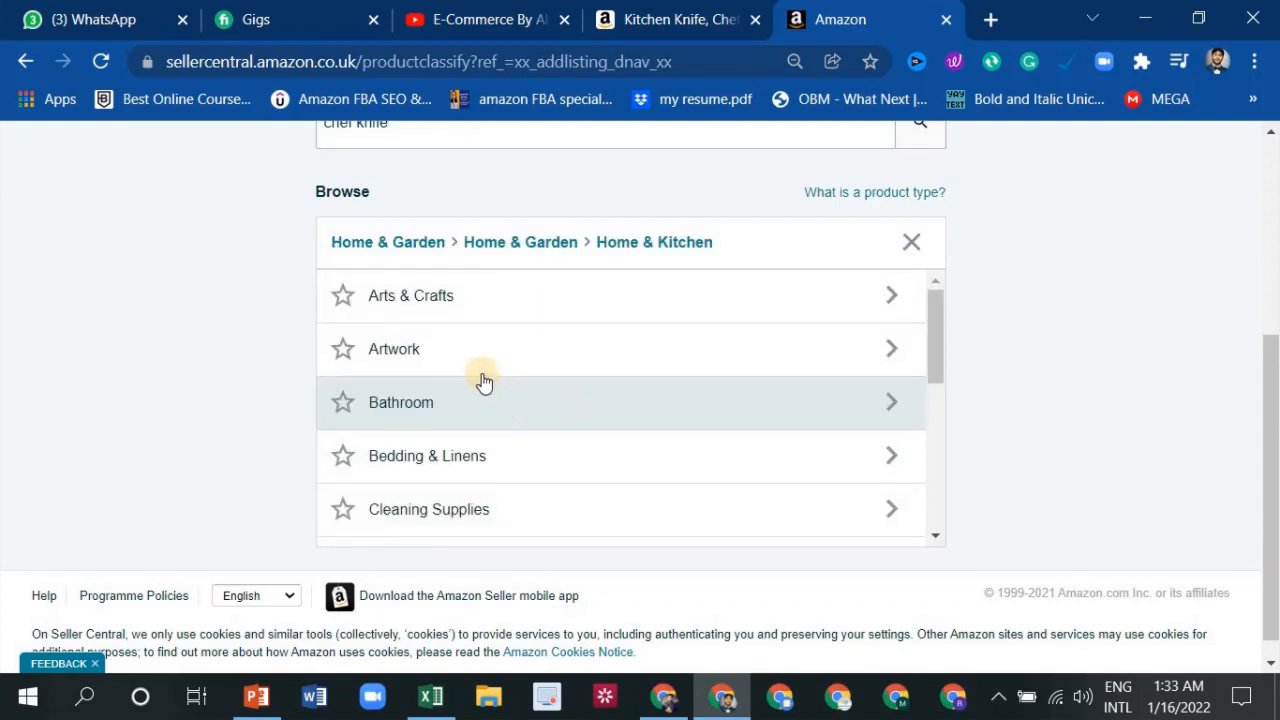
scroll(486, 380, down, 5)
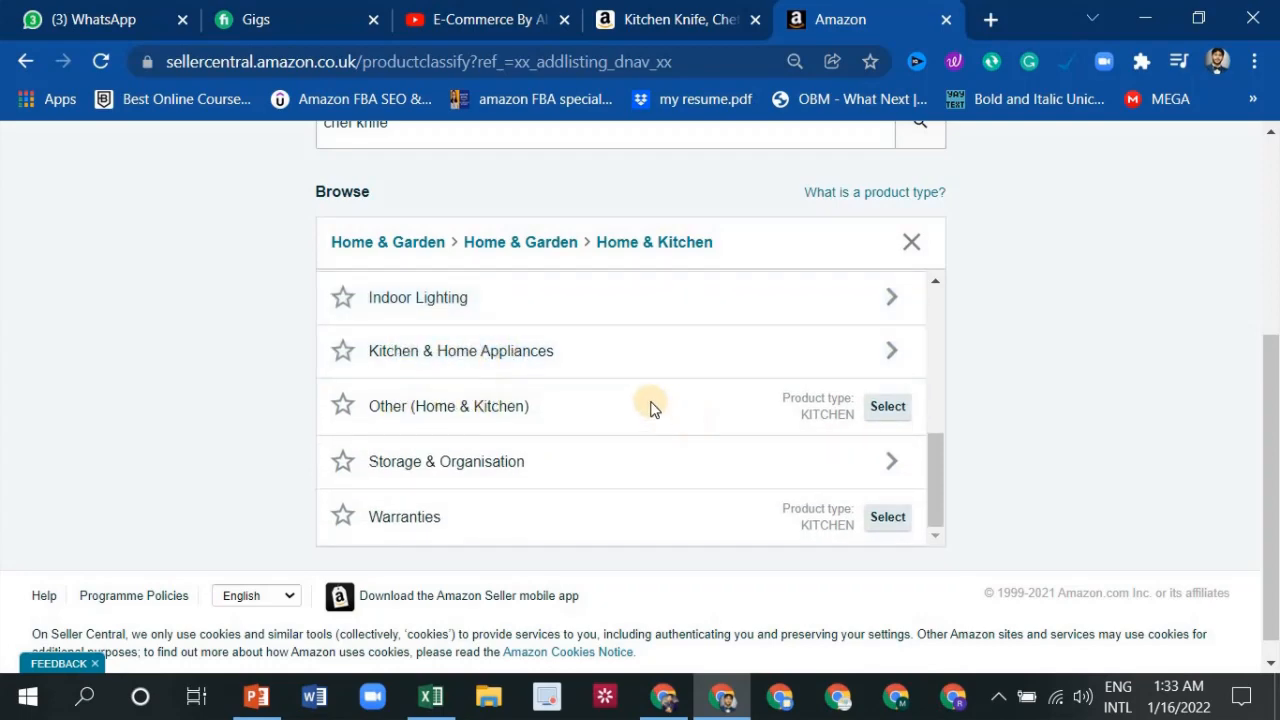
scroll(648, 408, up, 2)
click(910, 250)
scroll(494, 371, up, 4)
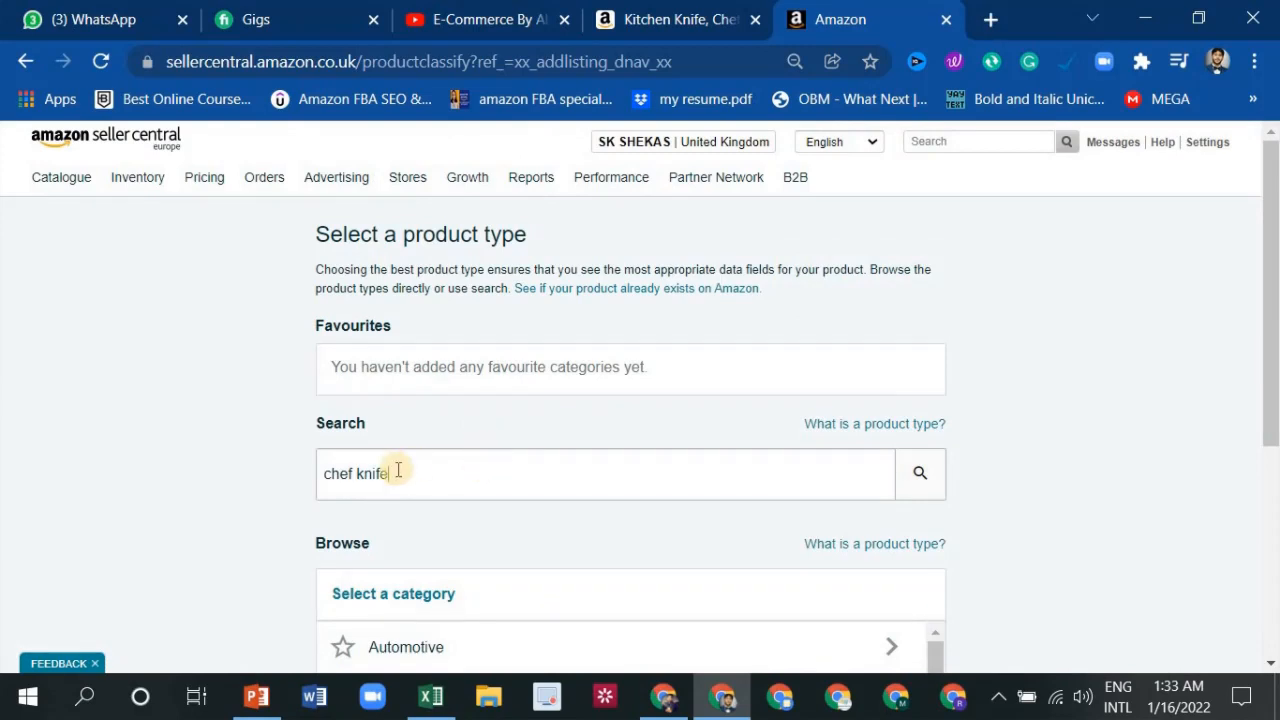
Run the product type search for "chef knife"
drag(398, 470, 323, 476)
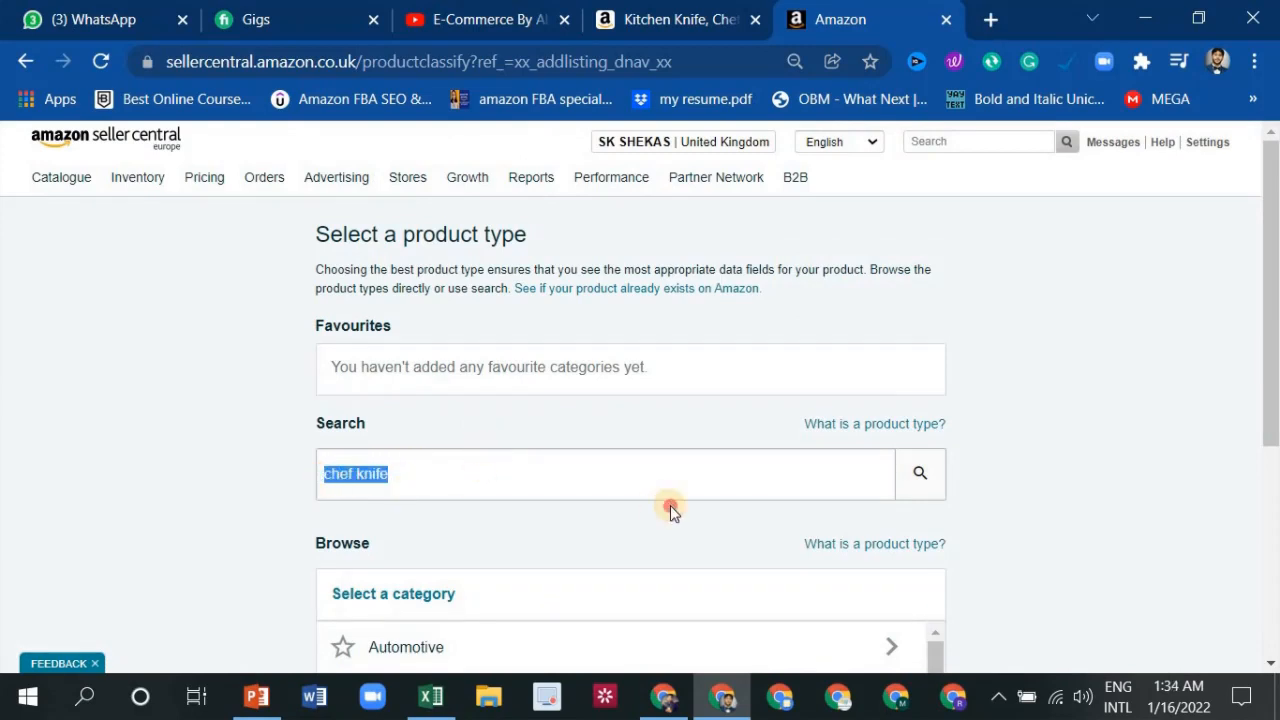
click(838, 471)
click(916, 476)
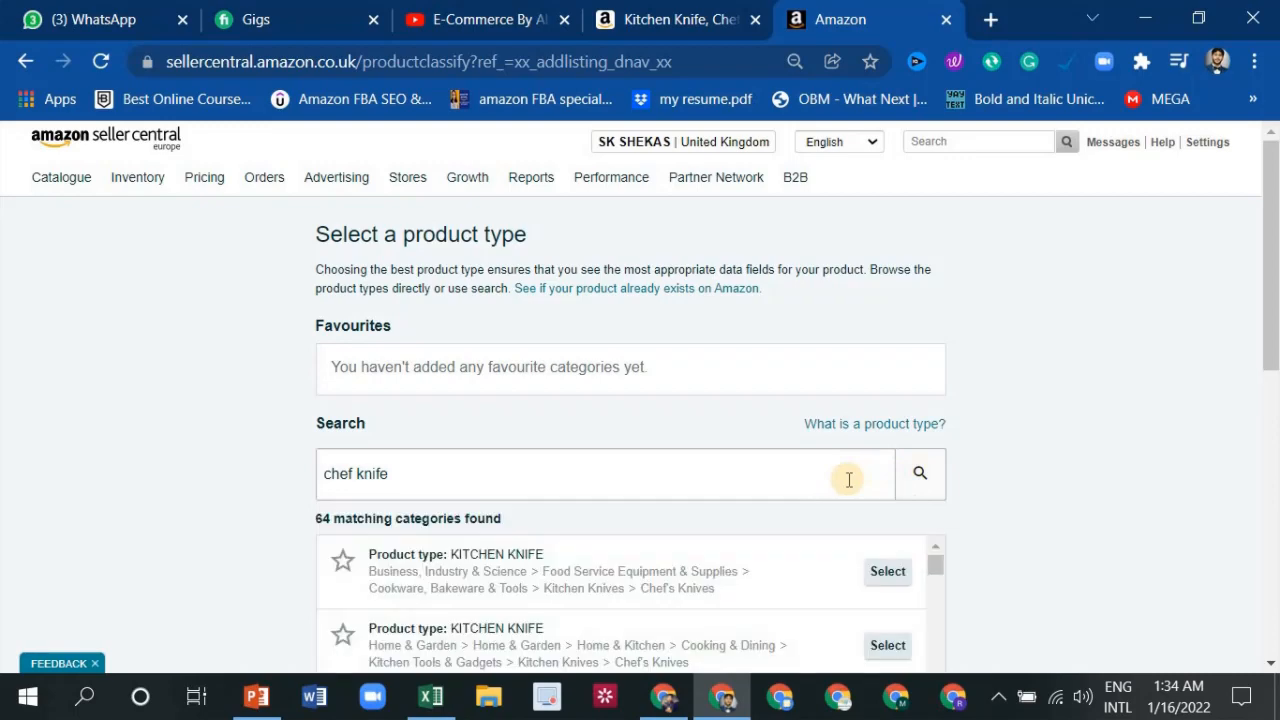
Examine the category paths of the matching kitchen knife product types, comparing the Chef's Knives and Kitchen Knife Sets entries
scroll(651, 231, down, 2)
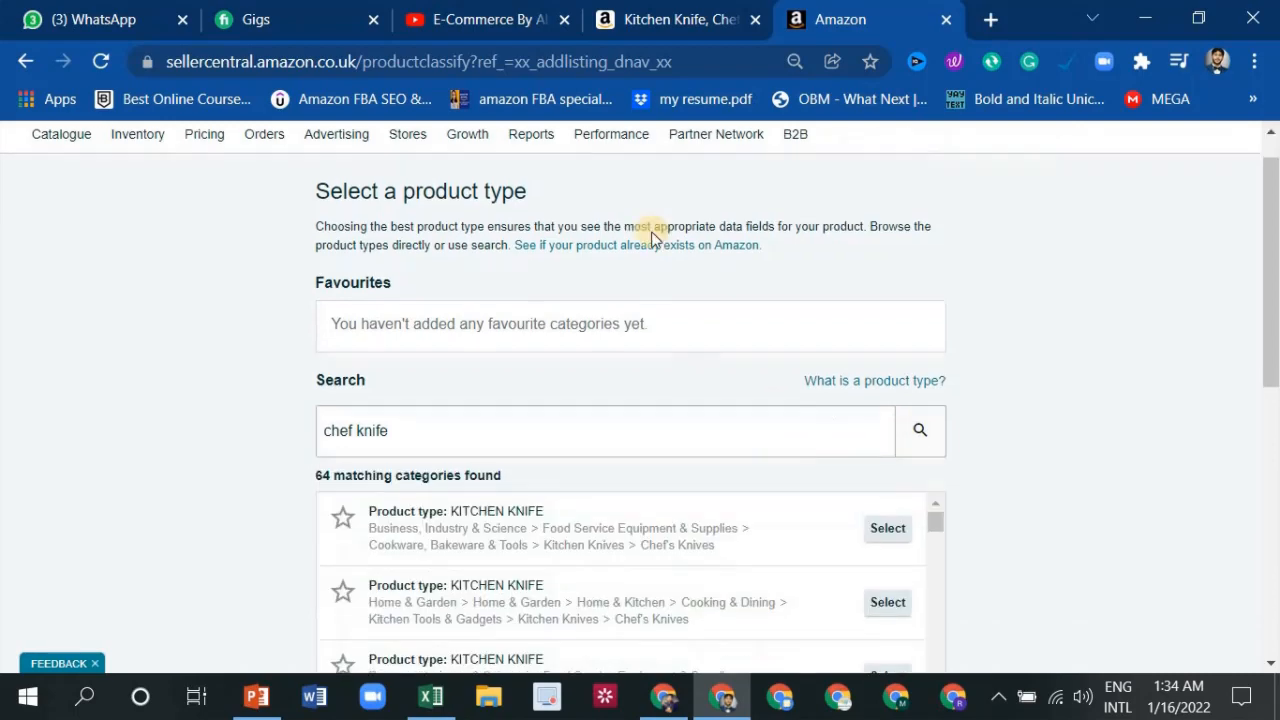
scroll(623, 337, down, 2)
scroll(486, 360, up, 1)
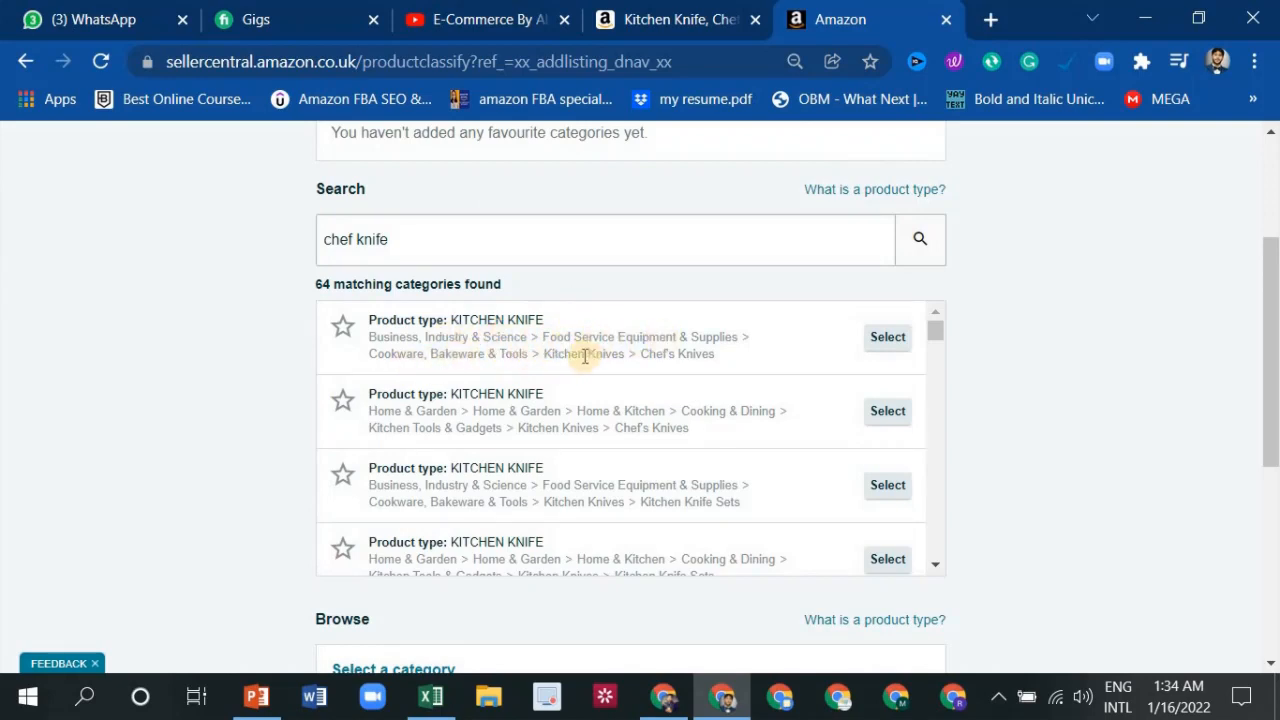
scroll(508, 391, down, 1)
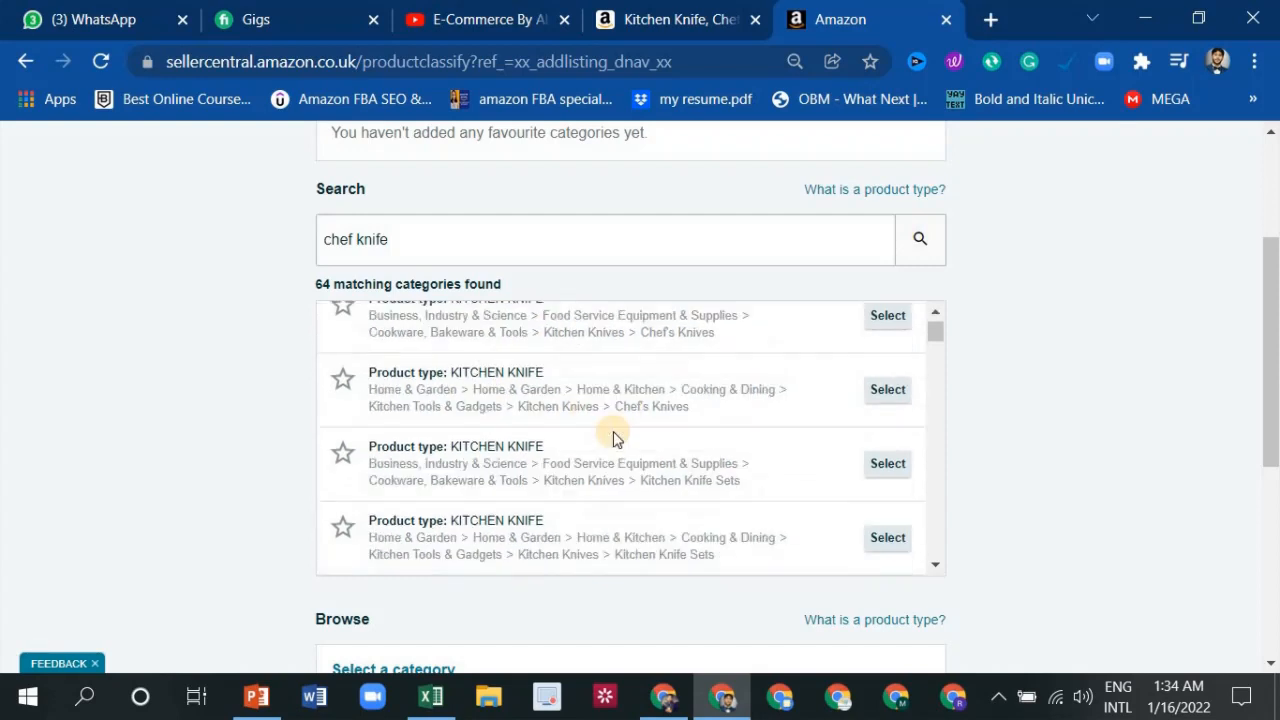
scroll(614, 438, up, 1)
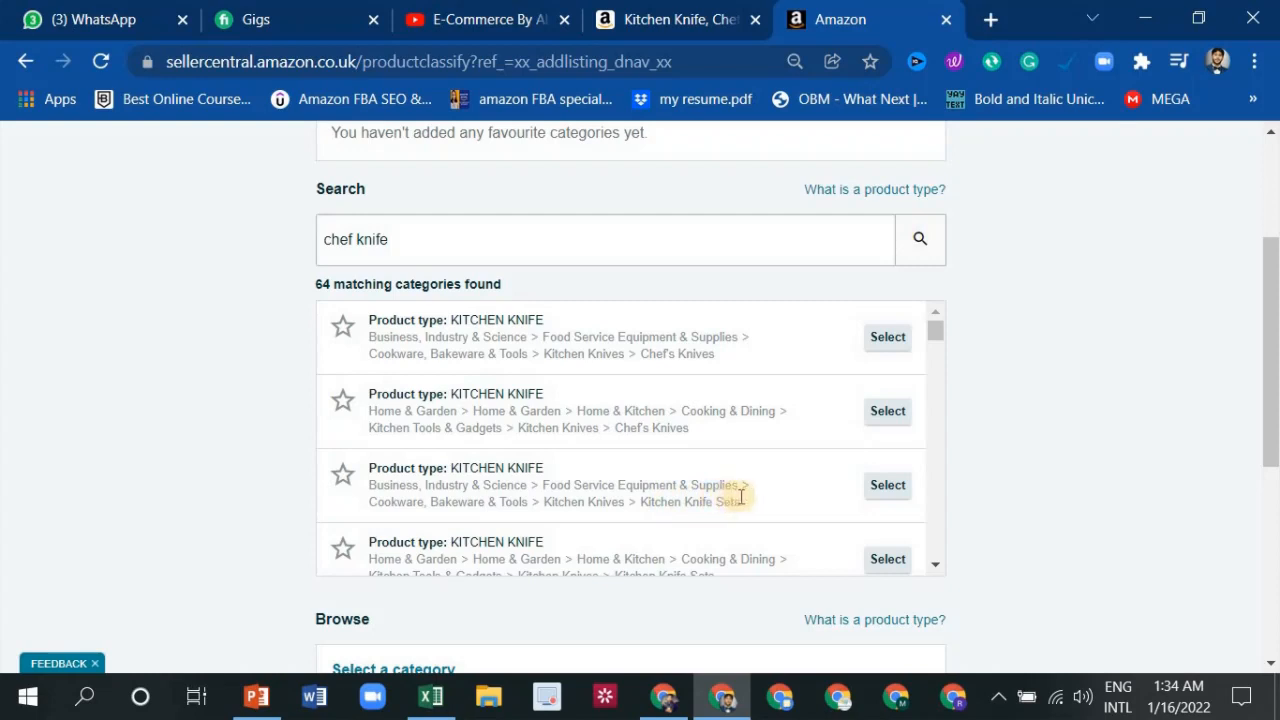
drag(741, 497, 660, 502)
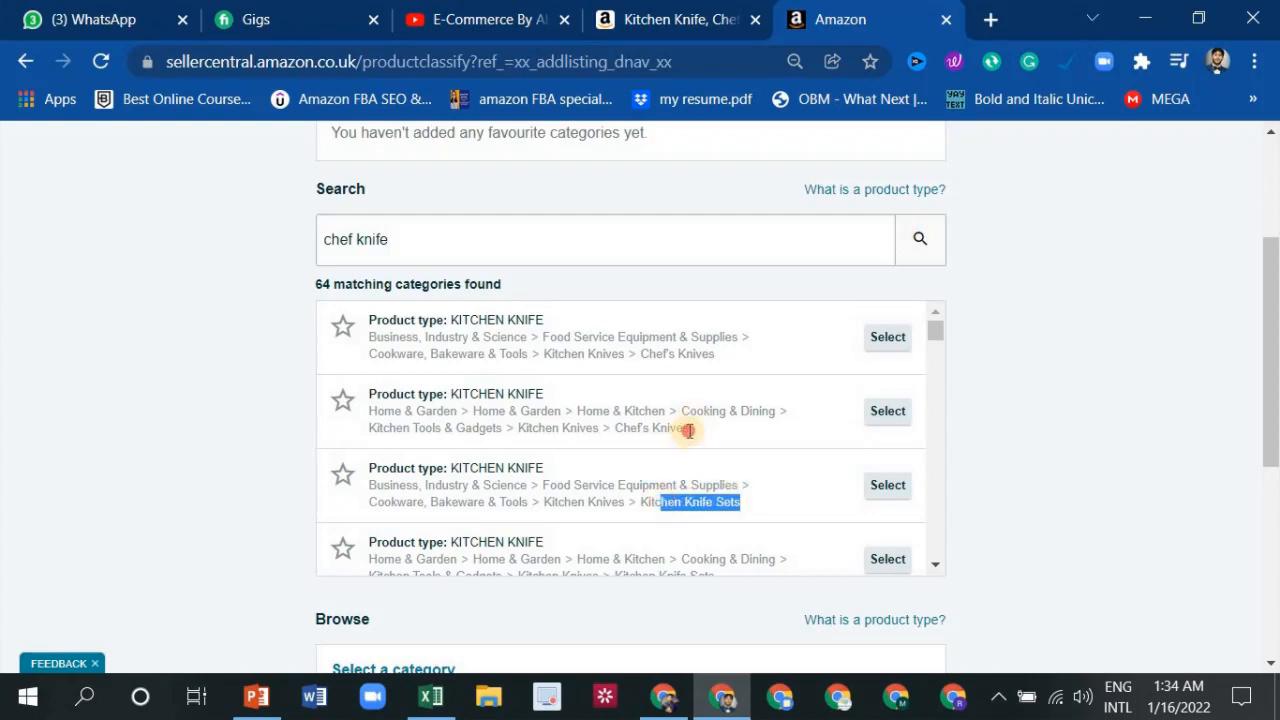
drag(688, 431, 429, 354)
double_click(409, 363)
scroll(606, 403, down, 2)
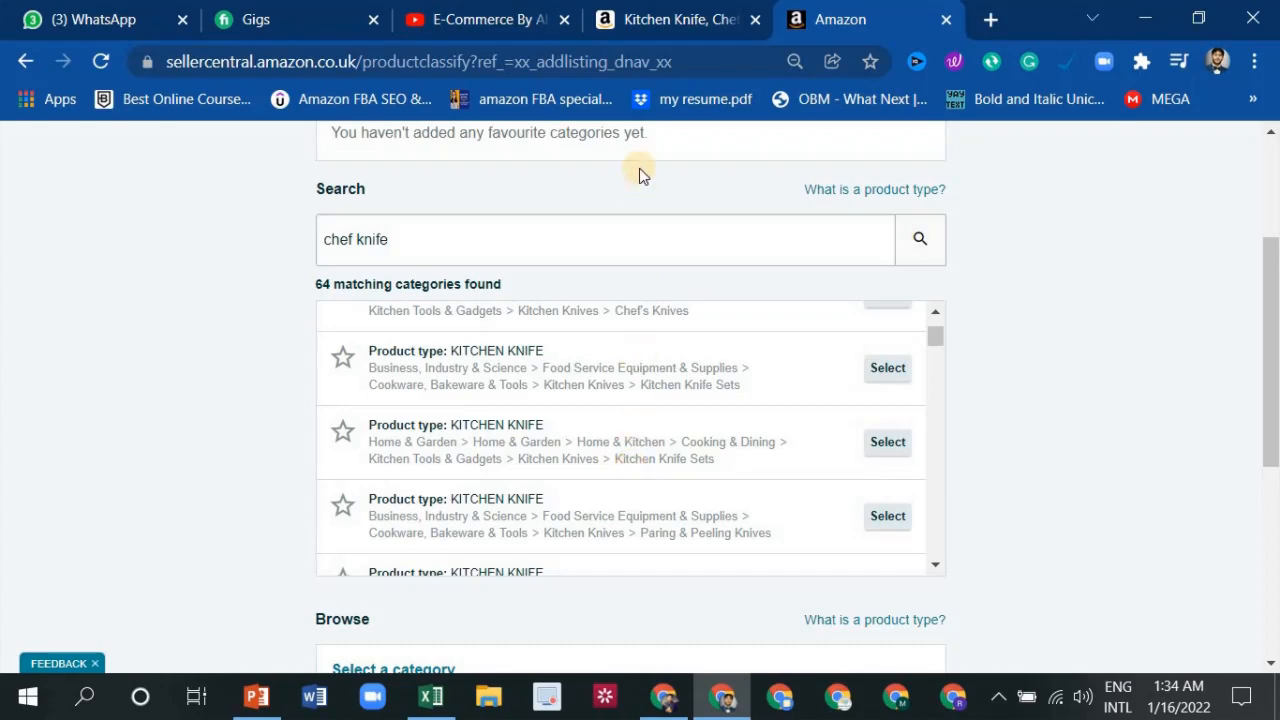
On the Chef's Path knife listing, remove everything after B0787H94P2/ from the page address and load the shortened URL
click(640, 19)
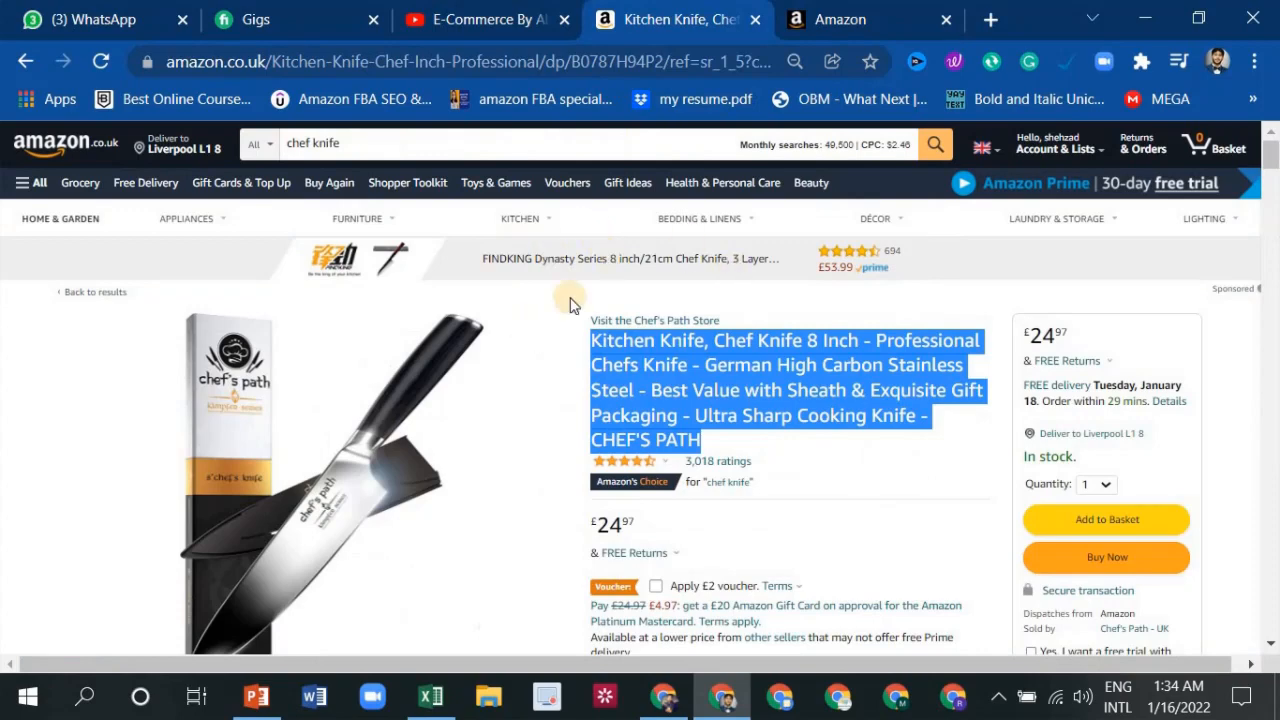
click(934, 288)
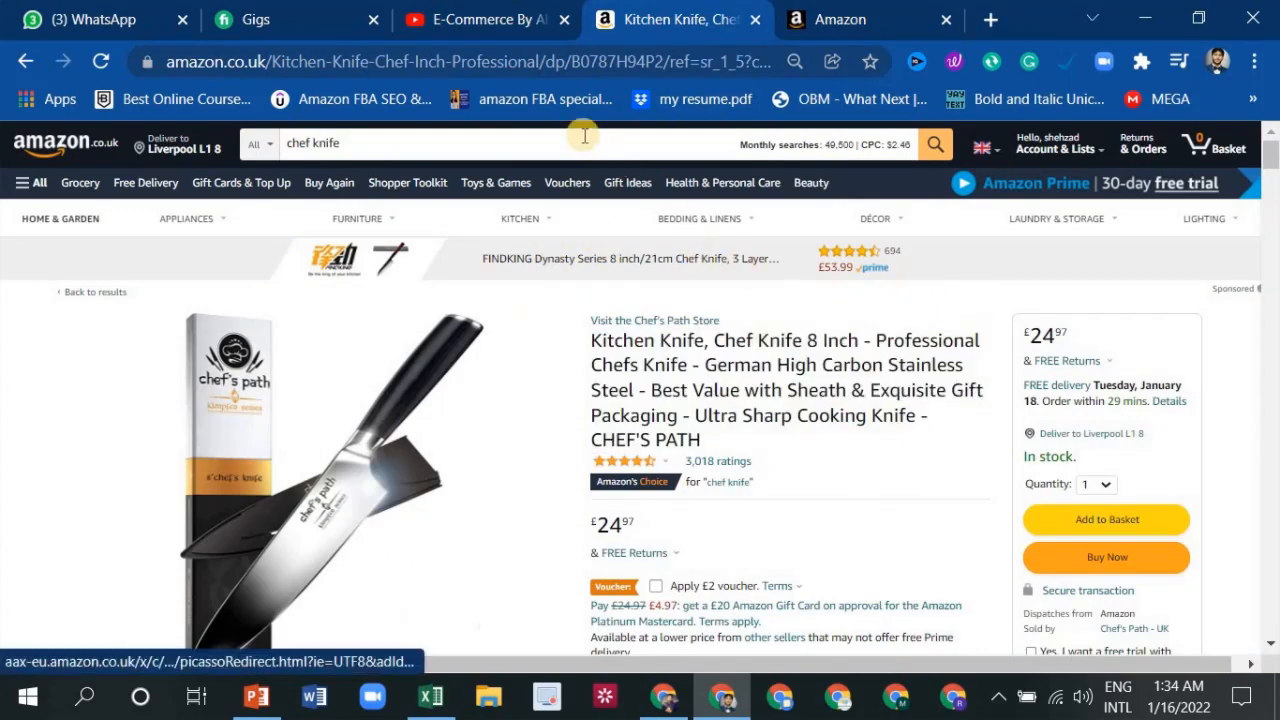
click(655, 61)
click(655, 61)
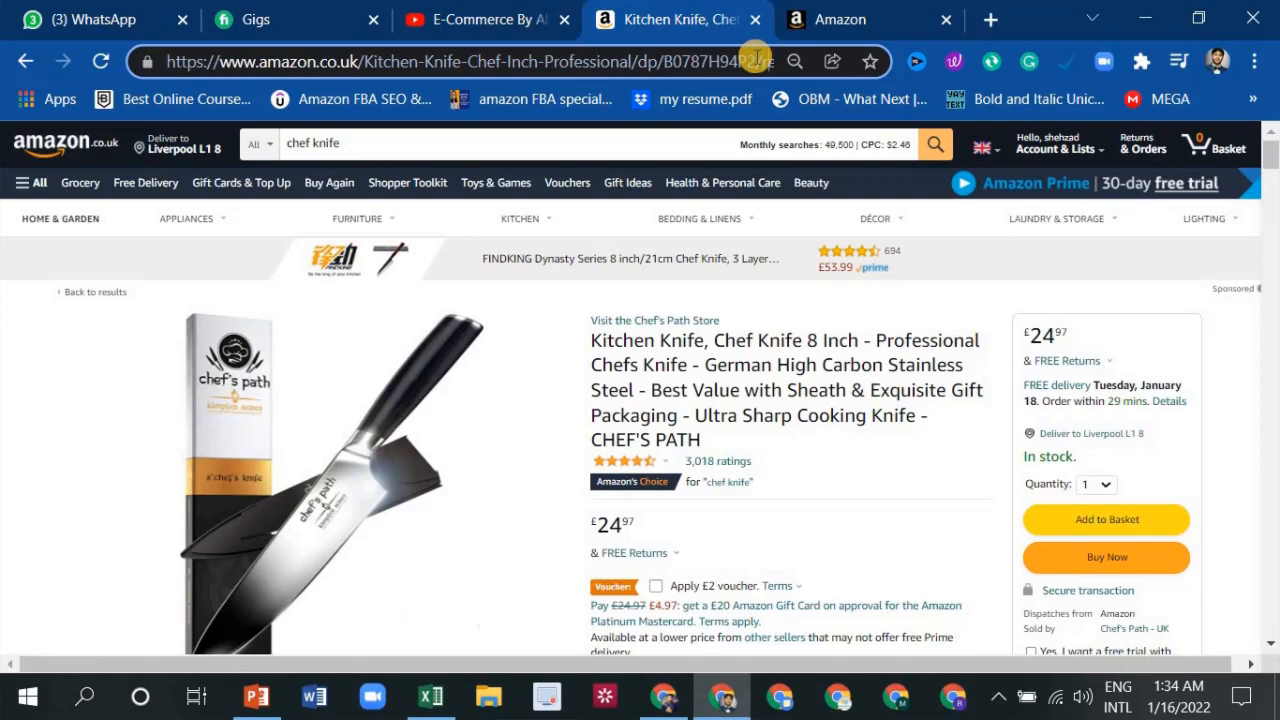
key(Right)
key(Right)
key(Right)
key(Right)
key(Right)
key(Right)
key(Right)
key(Right)
key(Right)
key(Right)
key(Right)
key(Right)
key(Right)
key(Right)
key(Right)
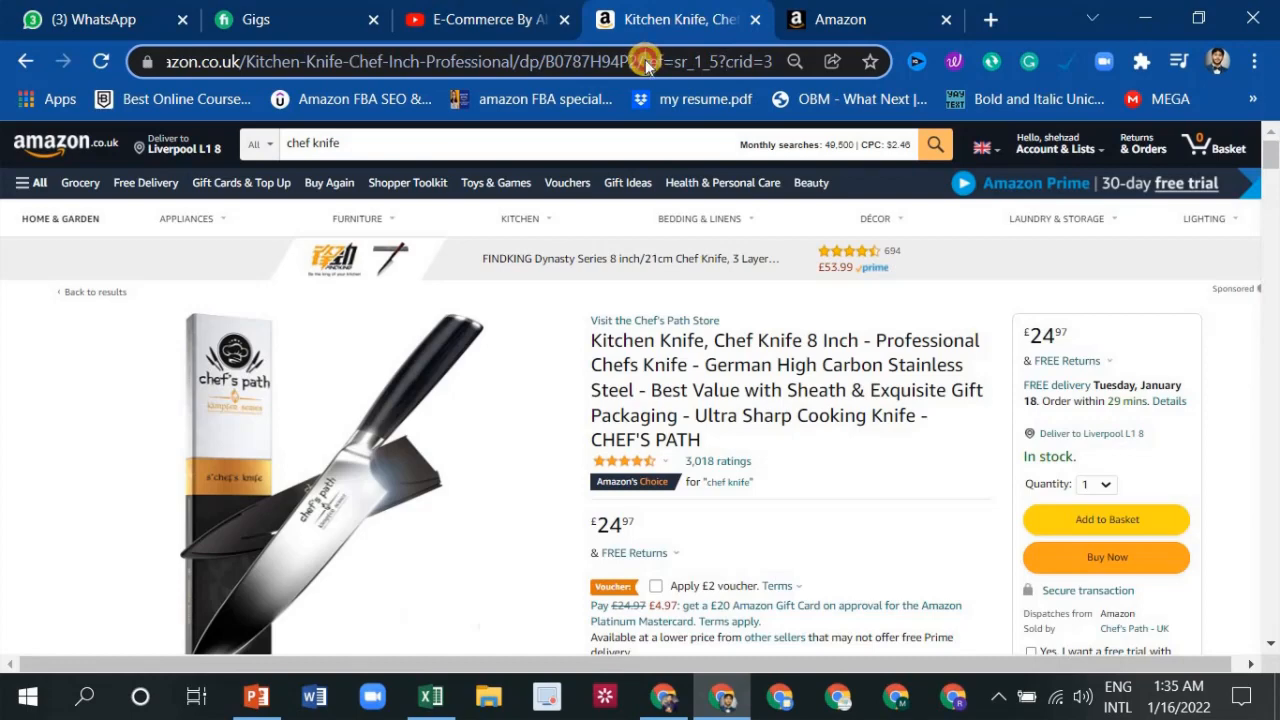
drag(643, 61, 894, 57)
key(BackSpace)
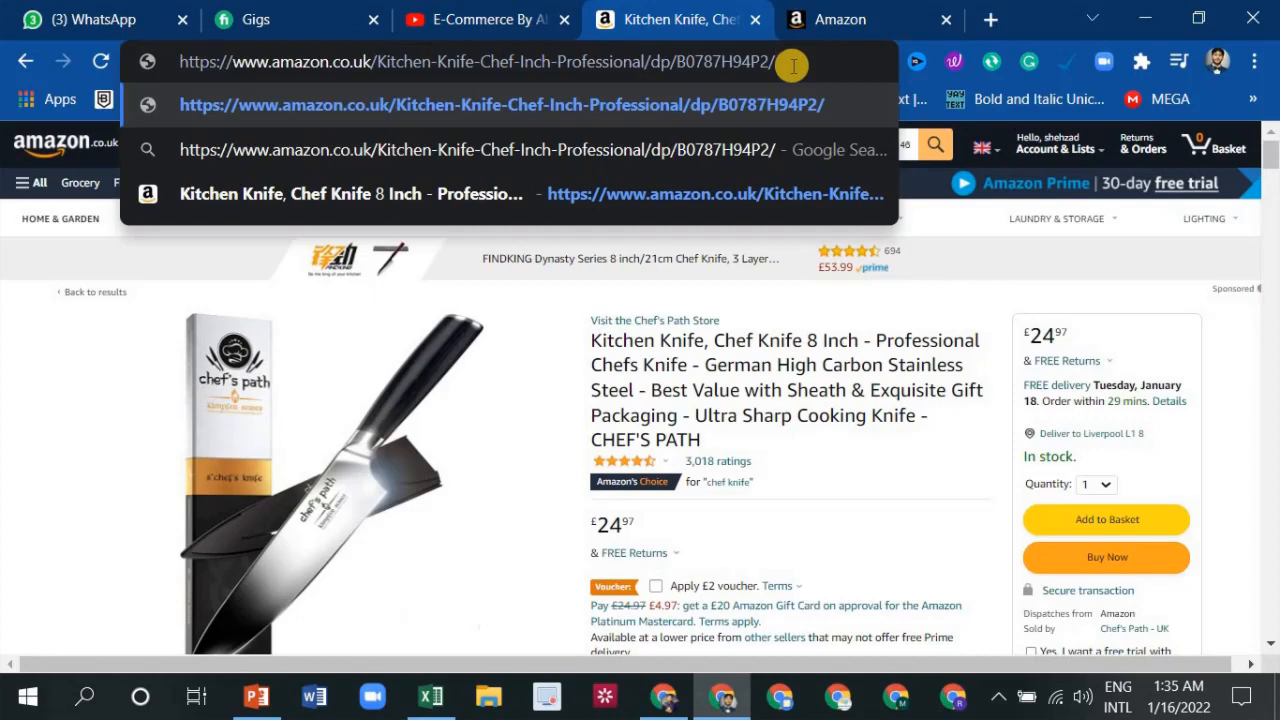
key(Return)
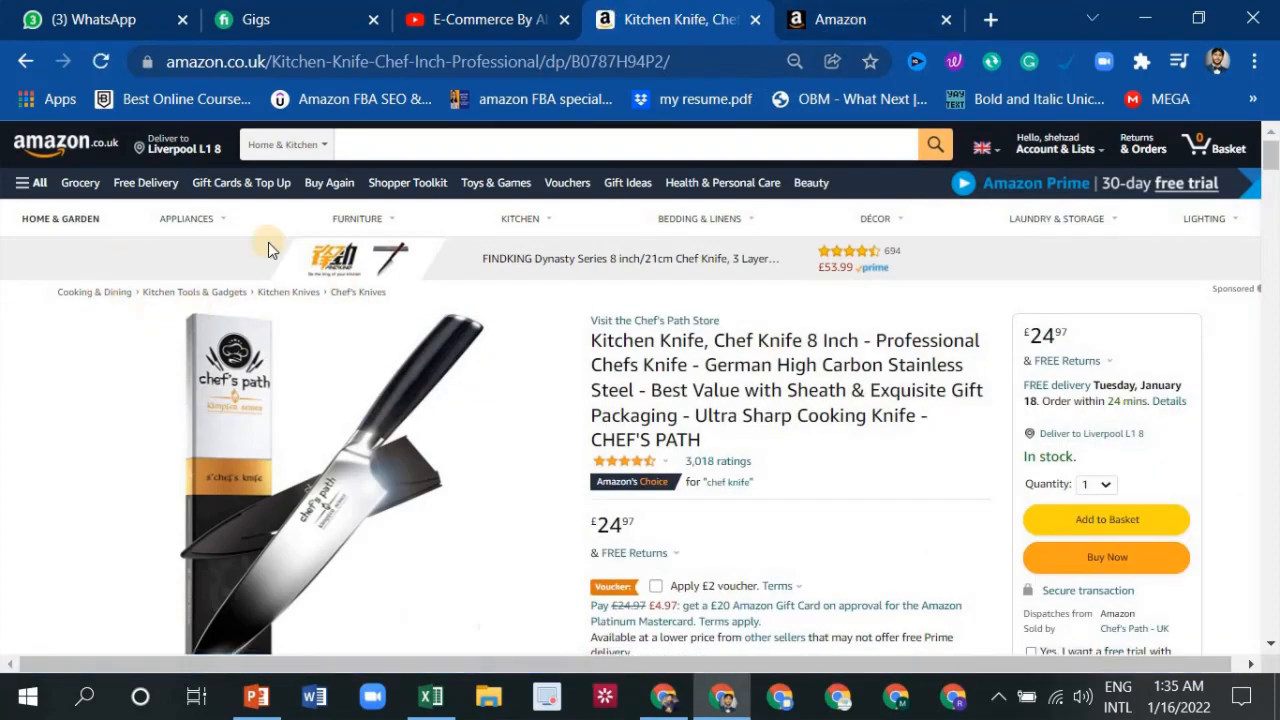
Compare the search results with the listing's category path and select the Home & Garden kitchen knife product type ending in Chef's Knives
click(840, 19)
scroll(700, 340, up, 4)
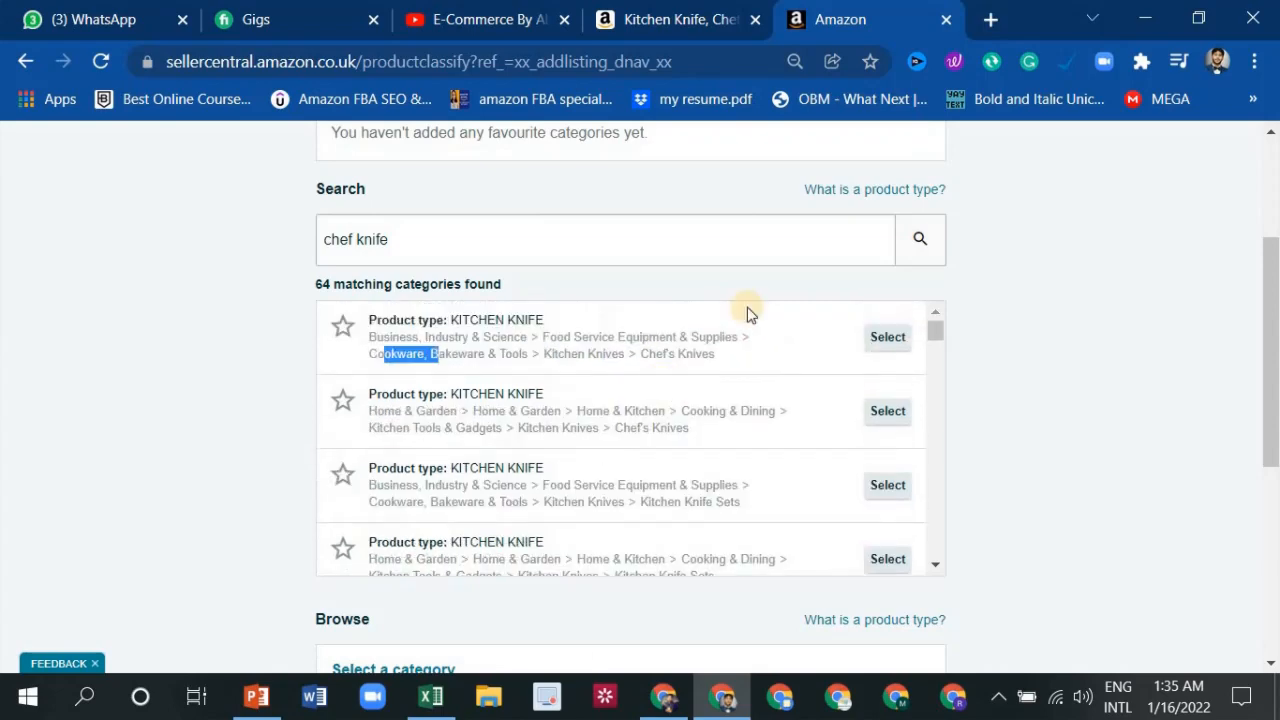
scroll(746, 363, down, 1)
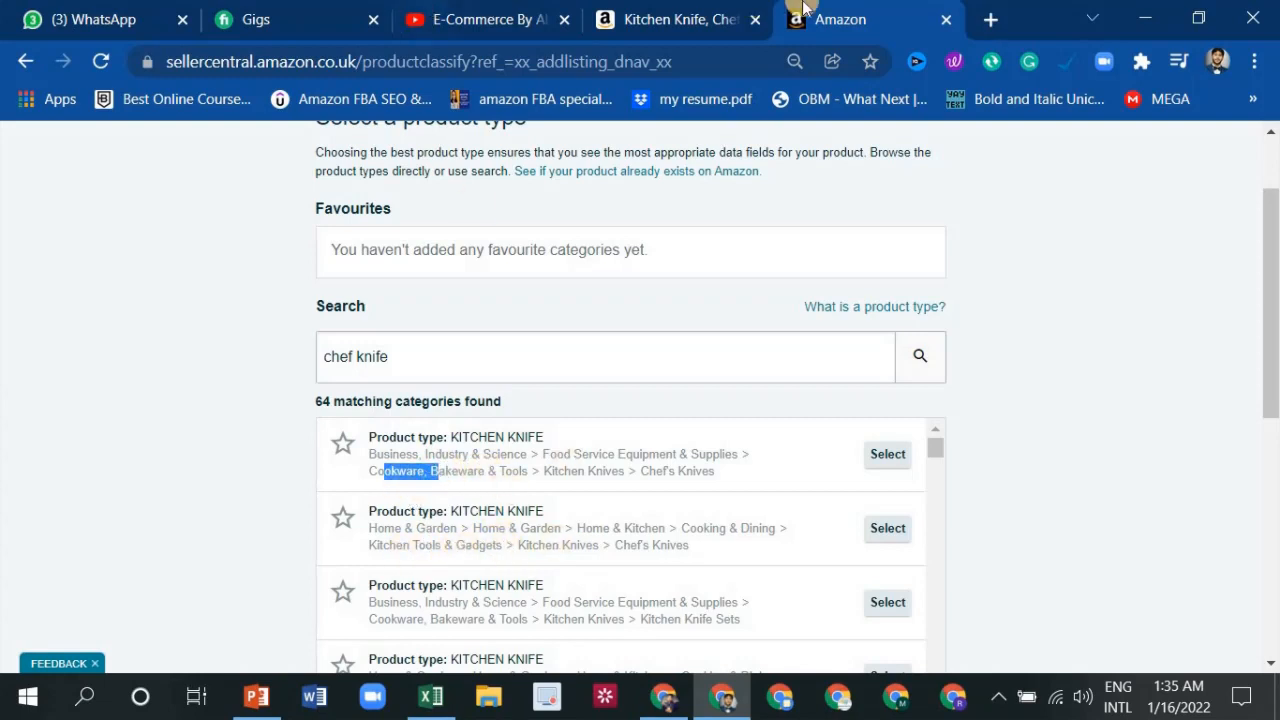
click(668, 19)
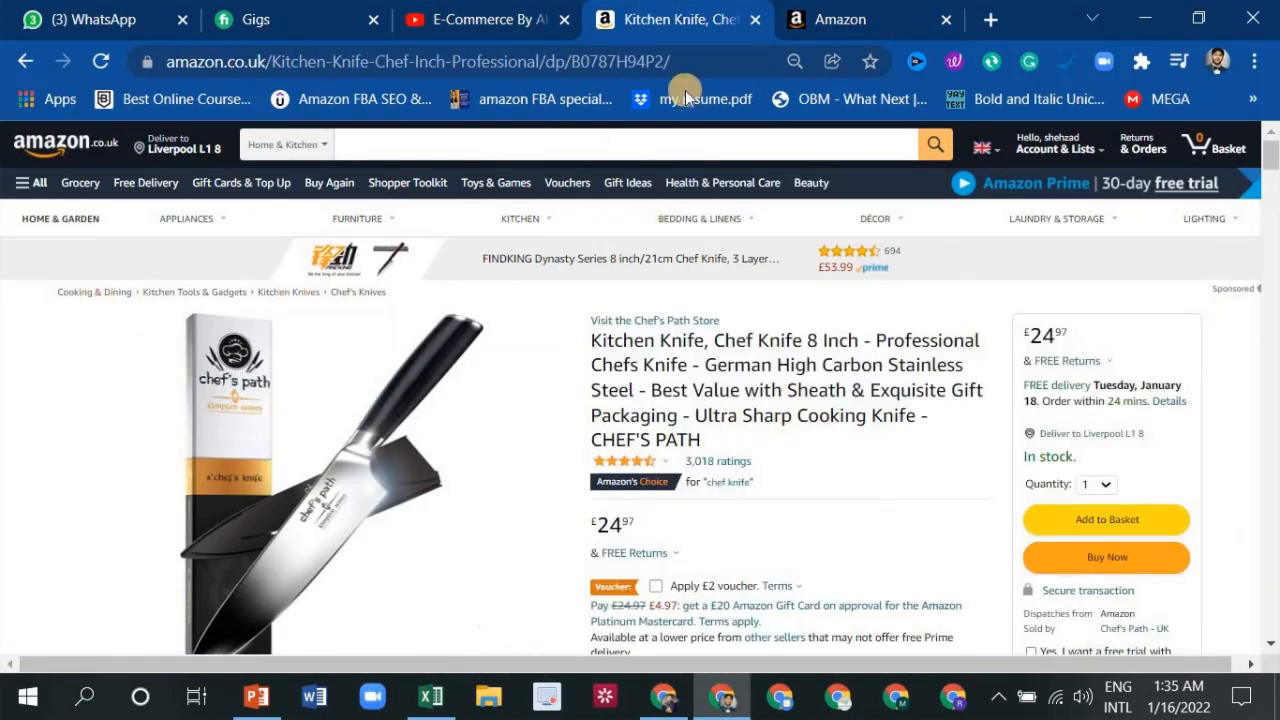
click(840, 19)
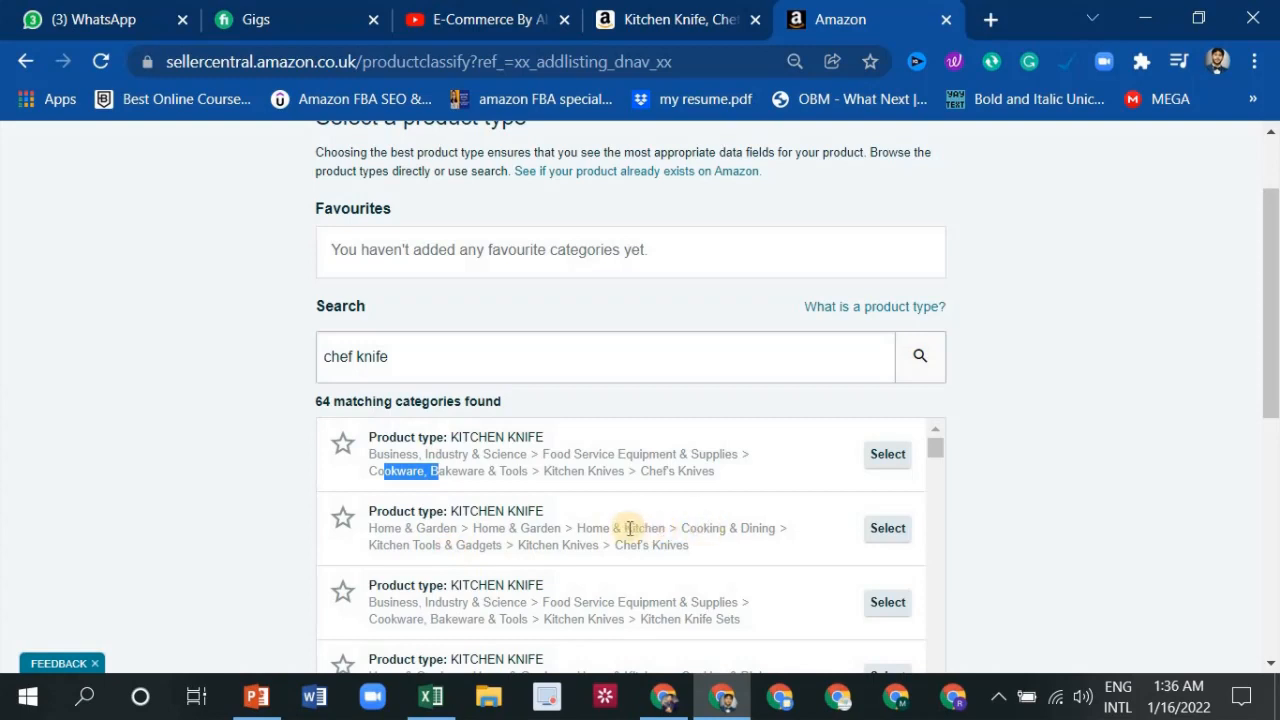
click(888, 528)
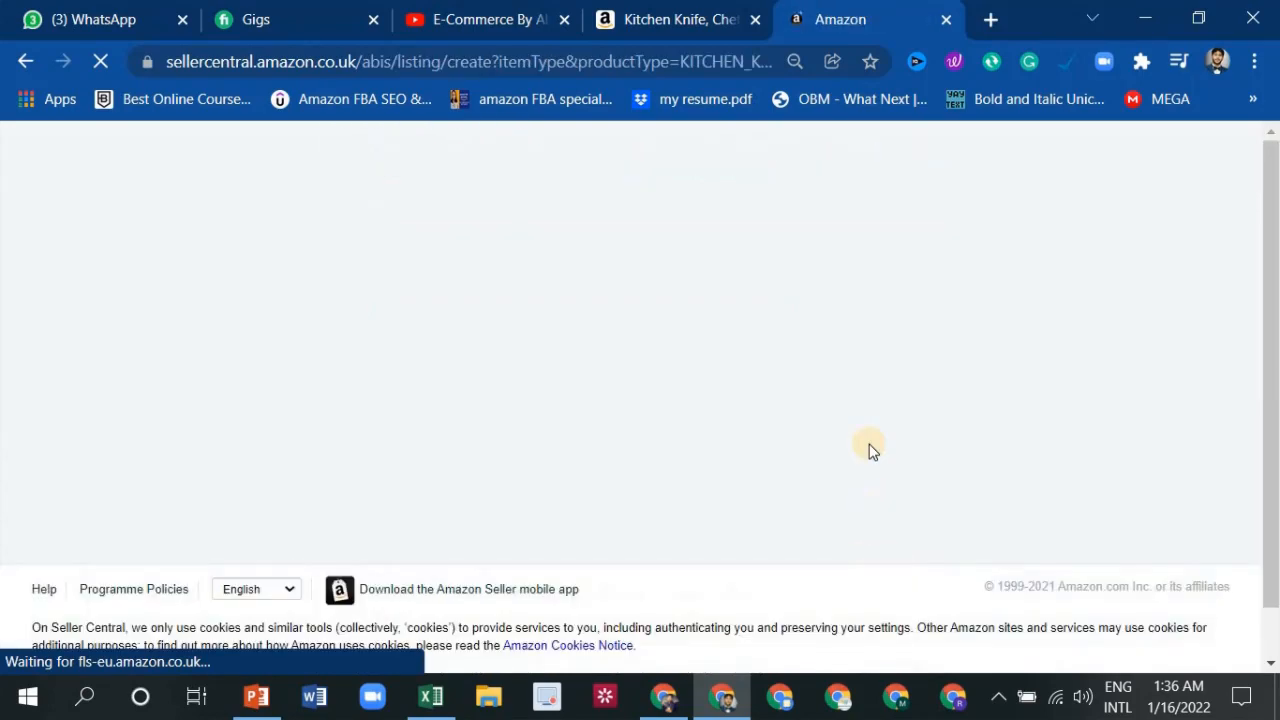
Review the category path and page address of the Chef's Path listing, and return to the new product form
click(680, 19)
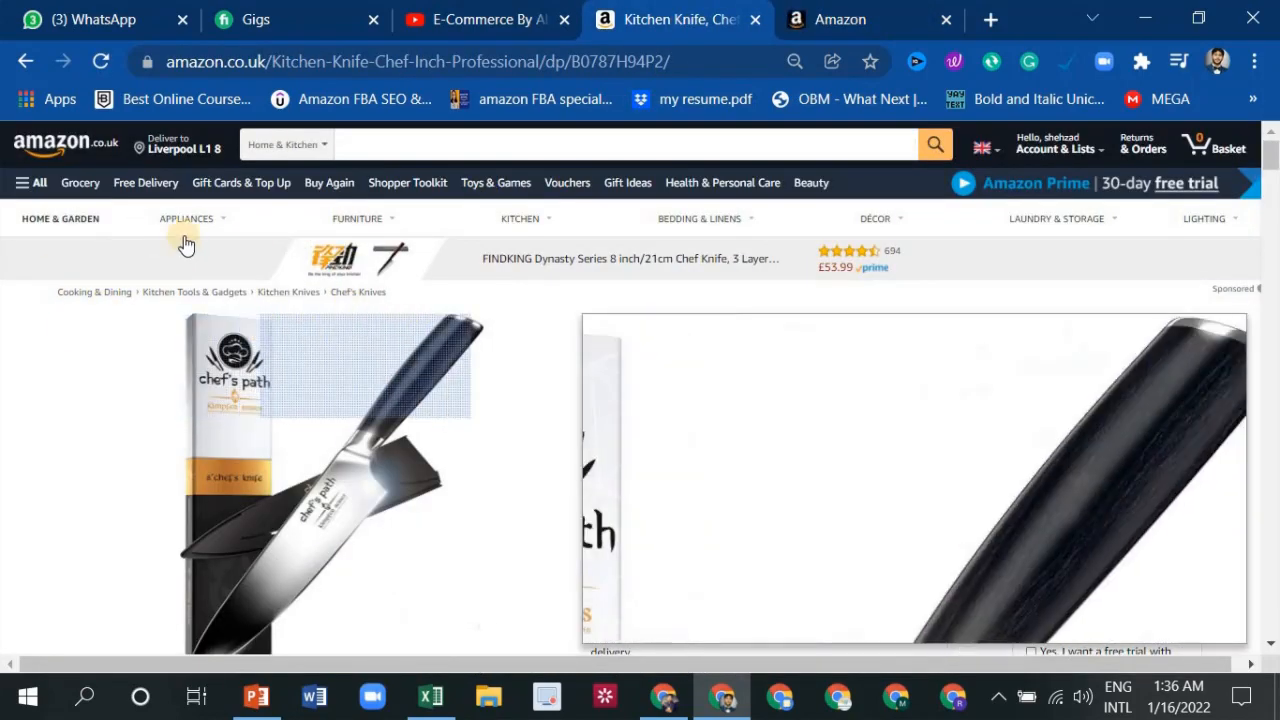
click(672, 61)
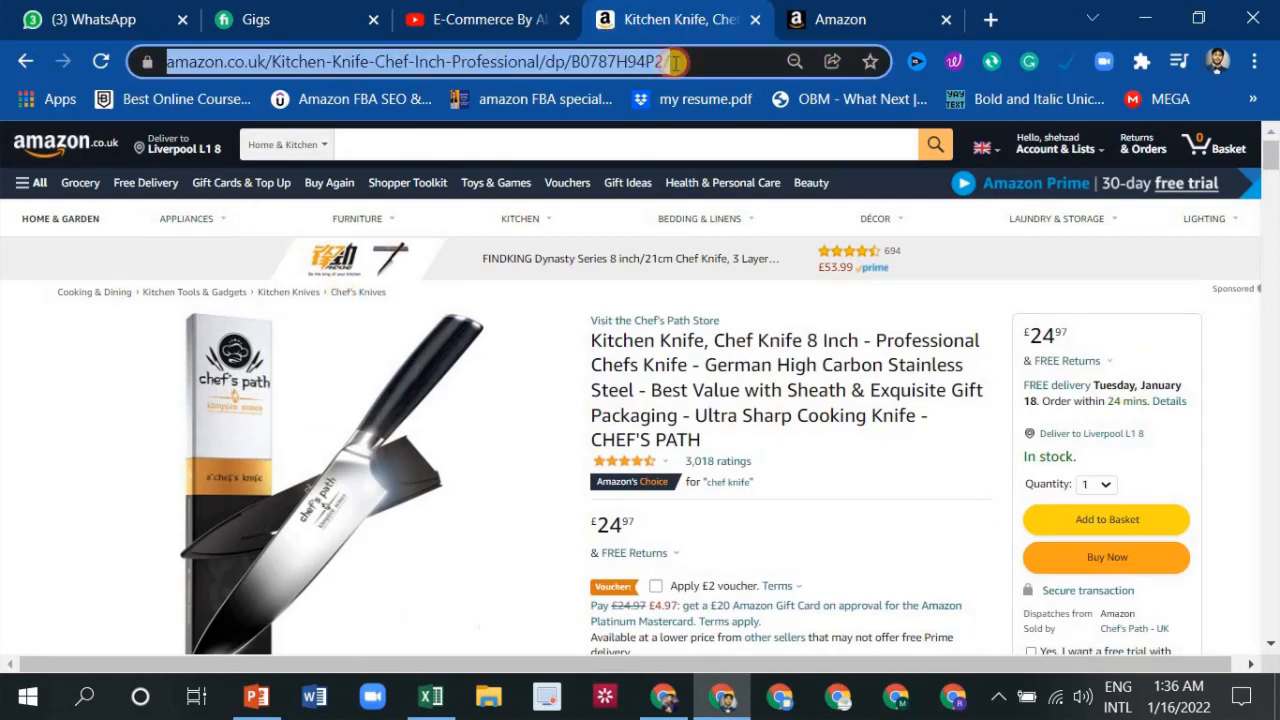
click(672, 61)
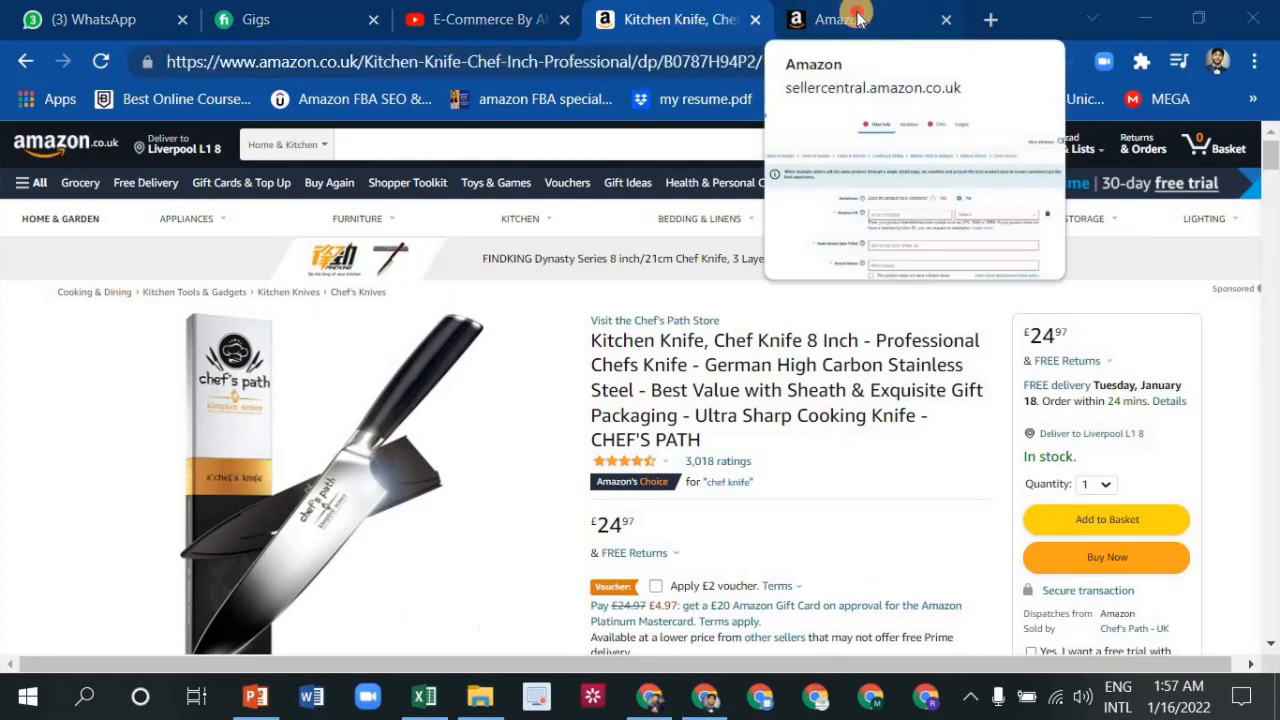
click(845, 17)
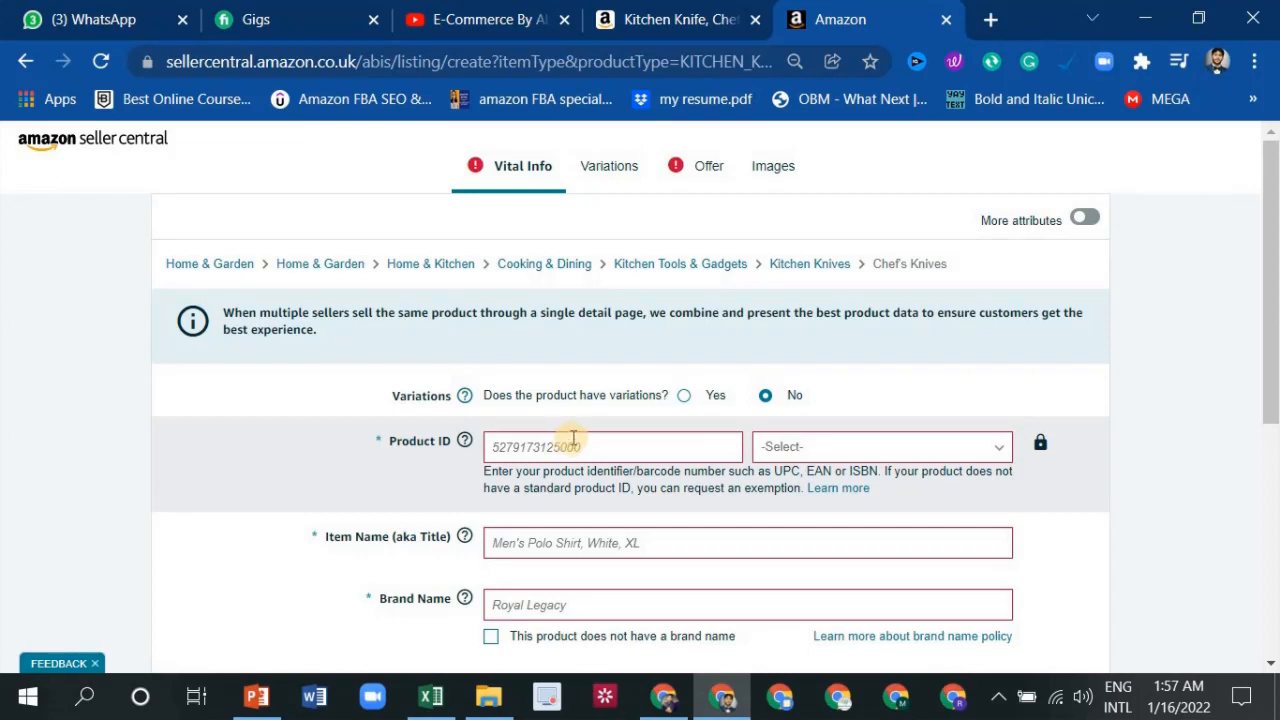
Search Google for "barcodes" in a new tab
click(980, 19)
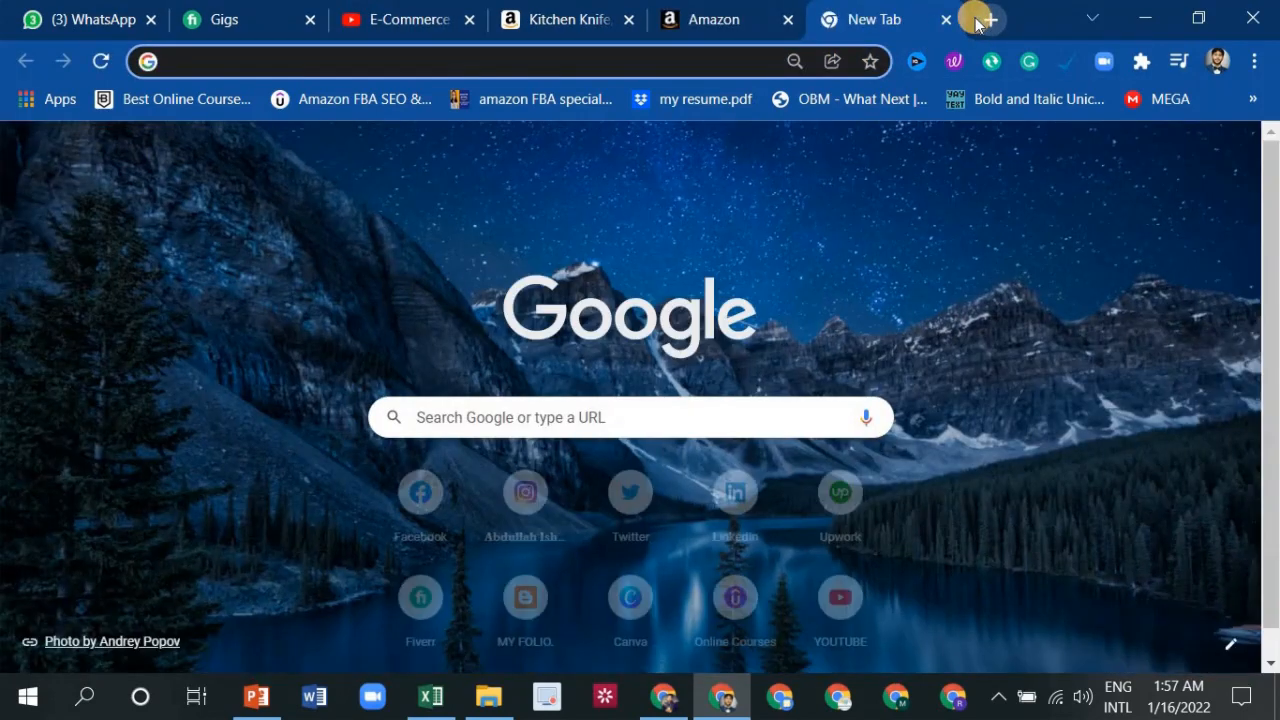
text(barc)
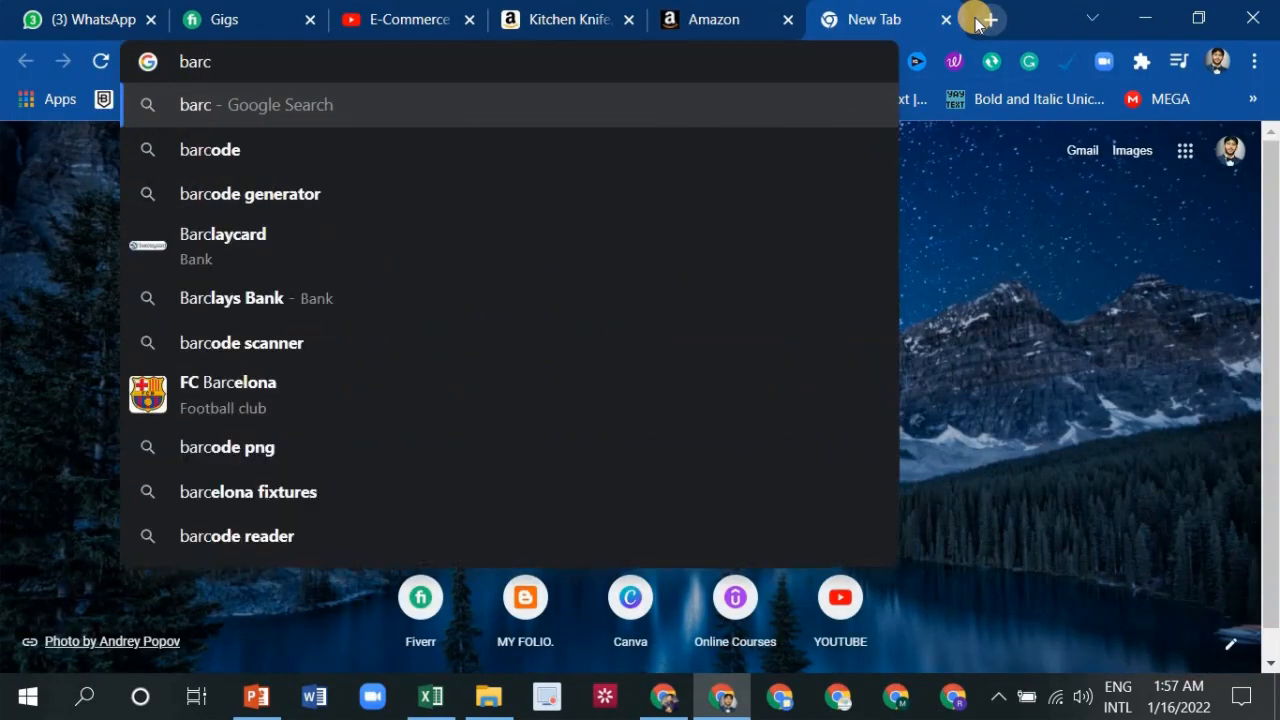
text(h)
text(odes)
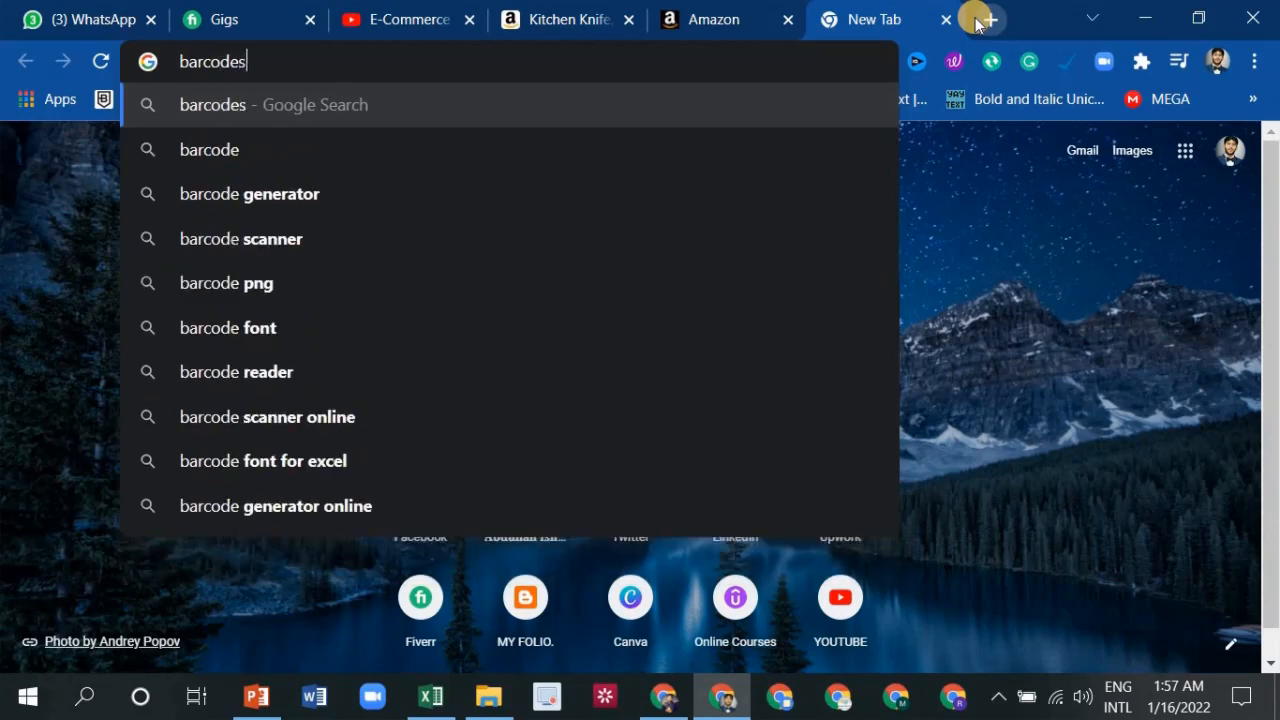
key(Return)
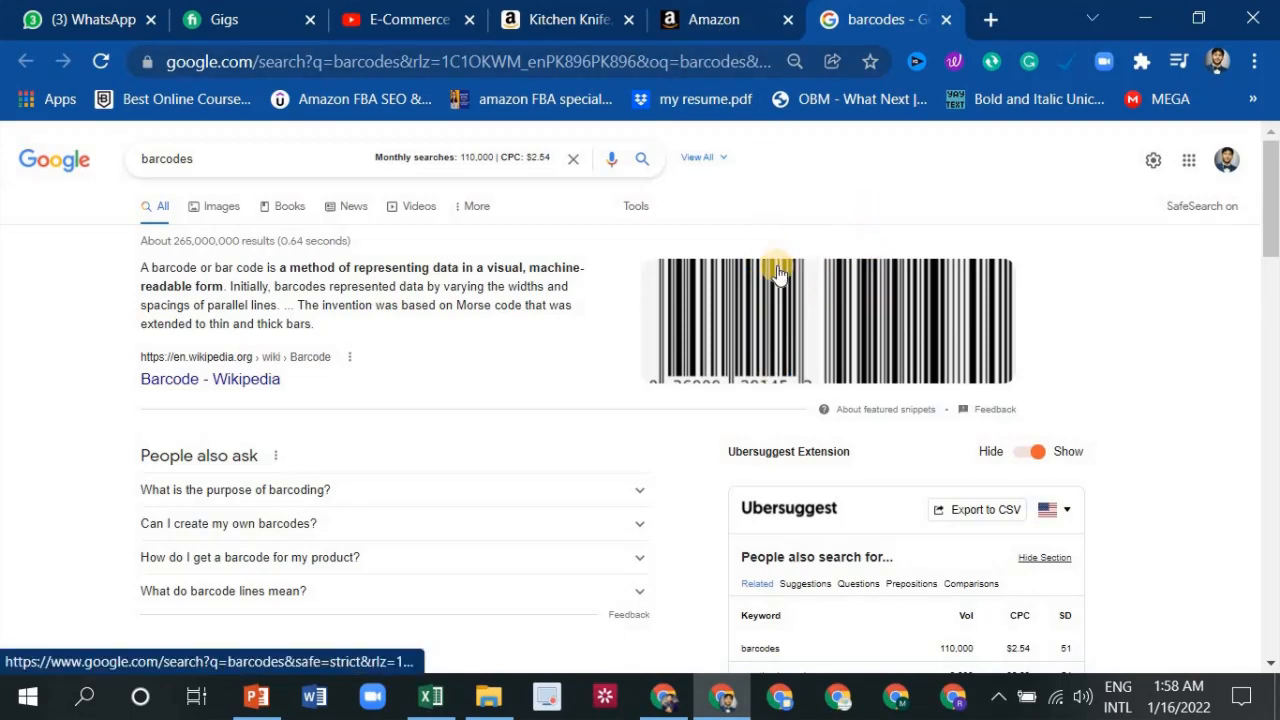
Return to the product form, and switch to the PowerPoint presentation to view the UPC vs EAN Barcodes slide
click(712, 21)
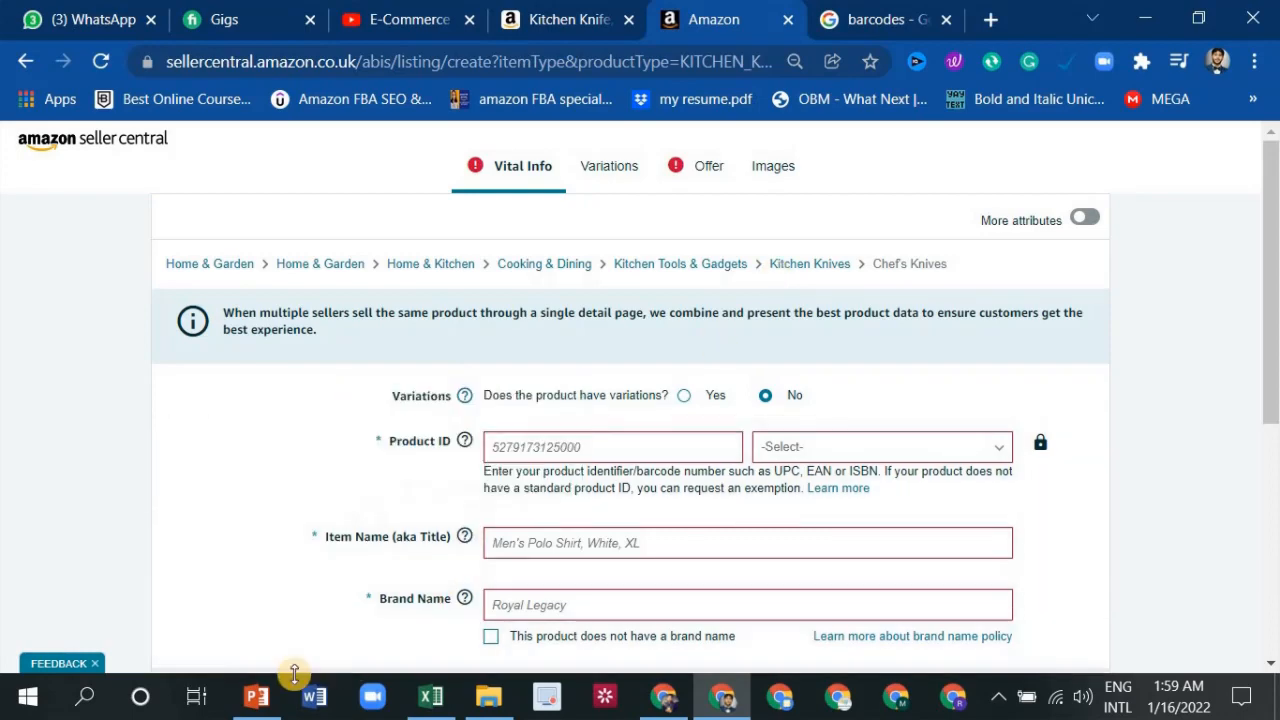
click(258, 697)
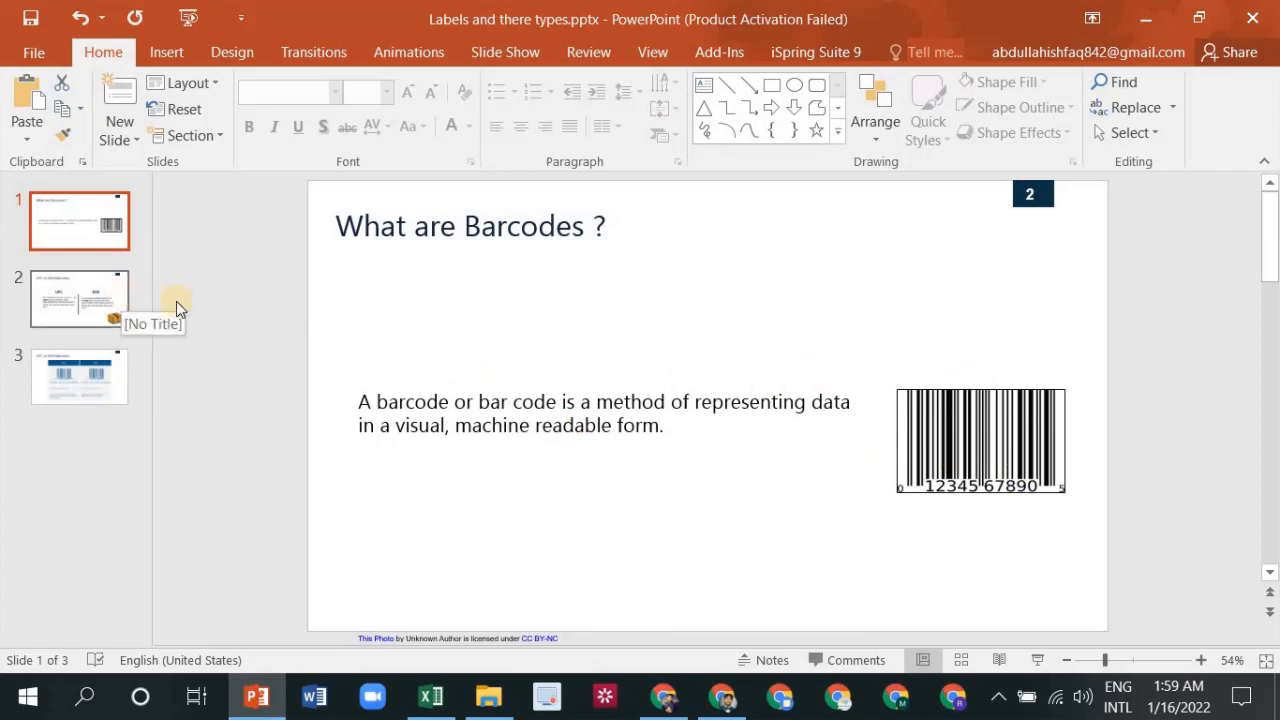
click(118, 300)
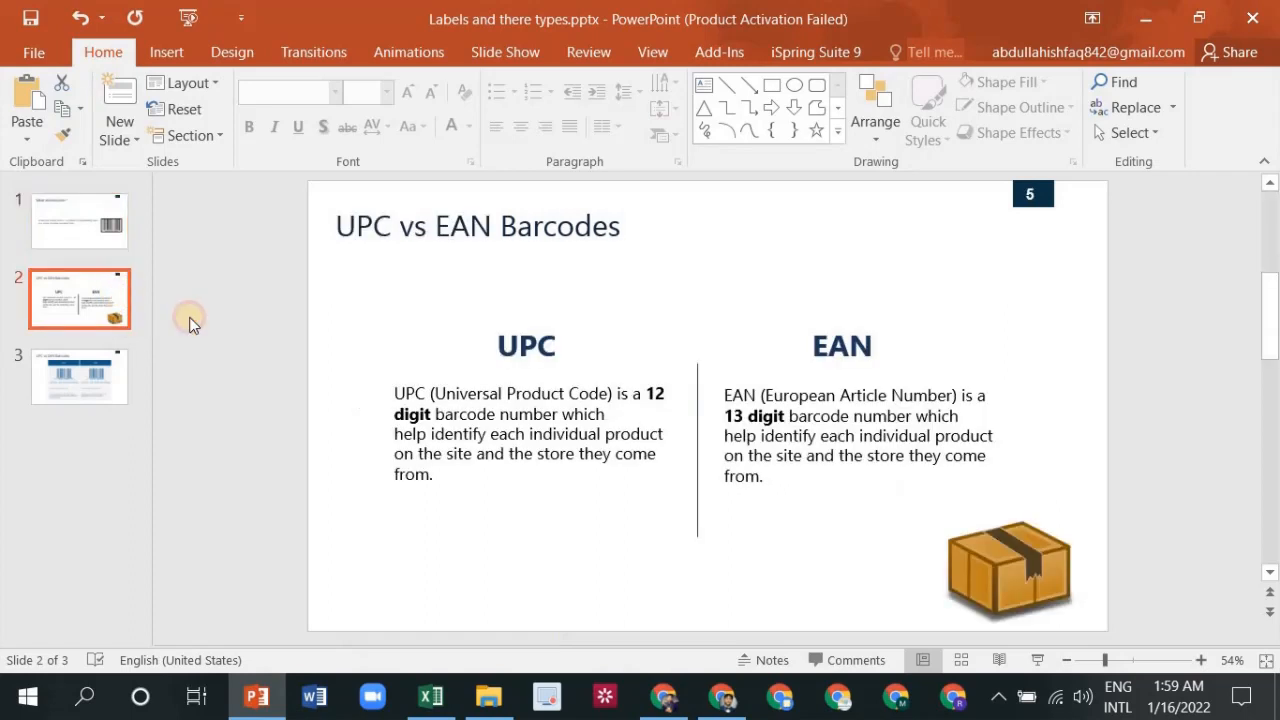
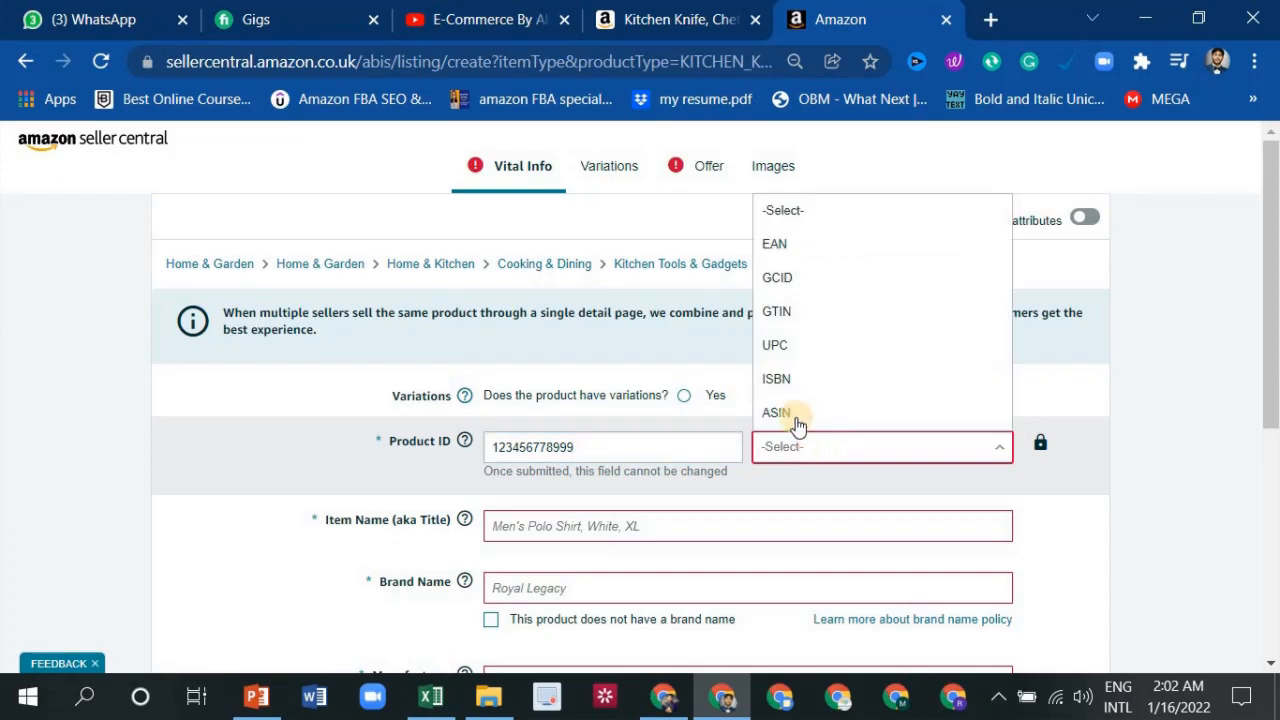
Set the product ID type to UPC, and check the Chef's Path listing for reference before returning to the form's Item Name field
click(806, 347)
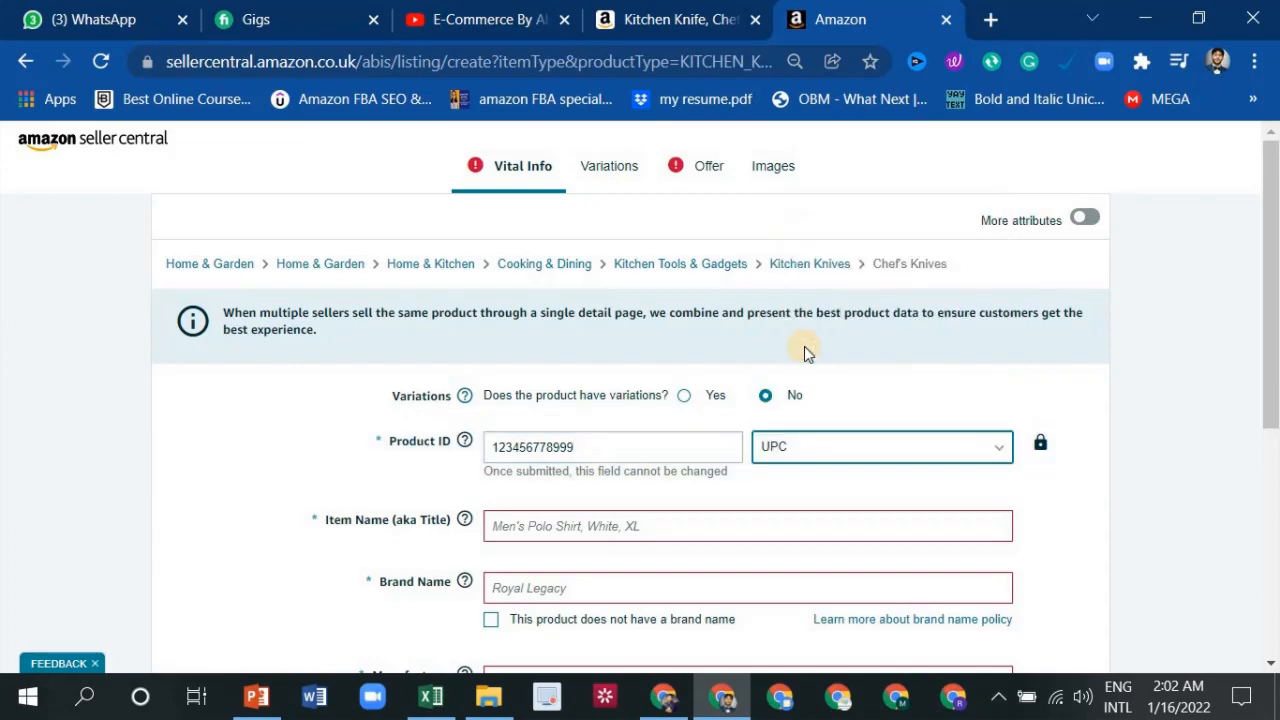
scroll(785, 380, down, 2)
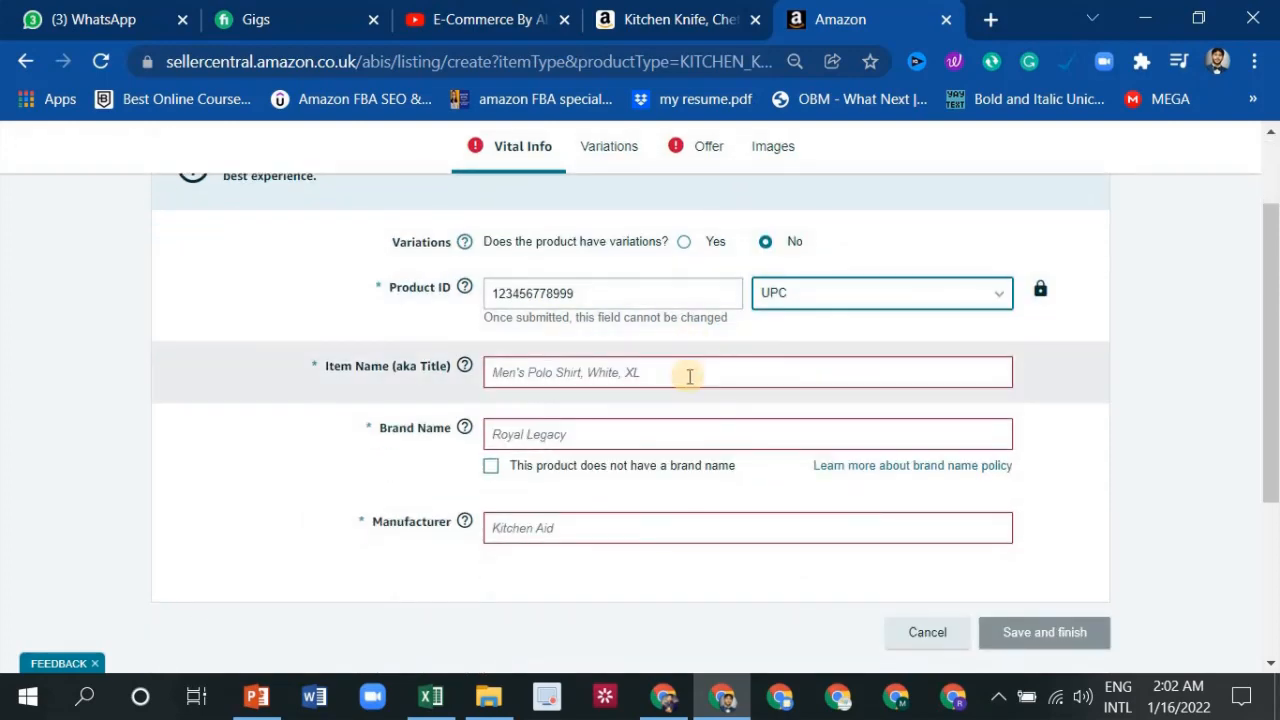
click(672, 19)
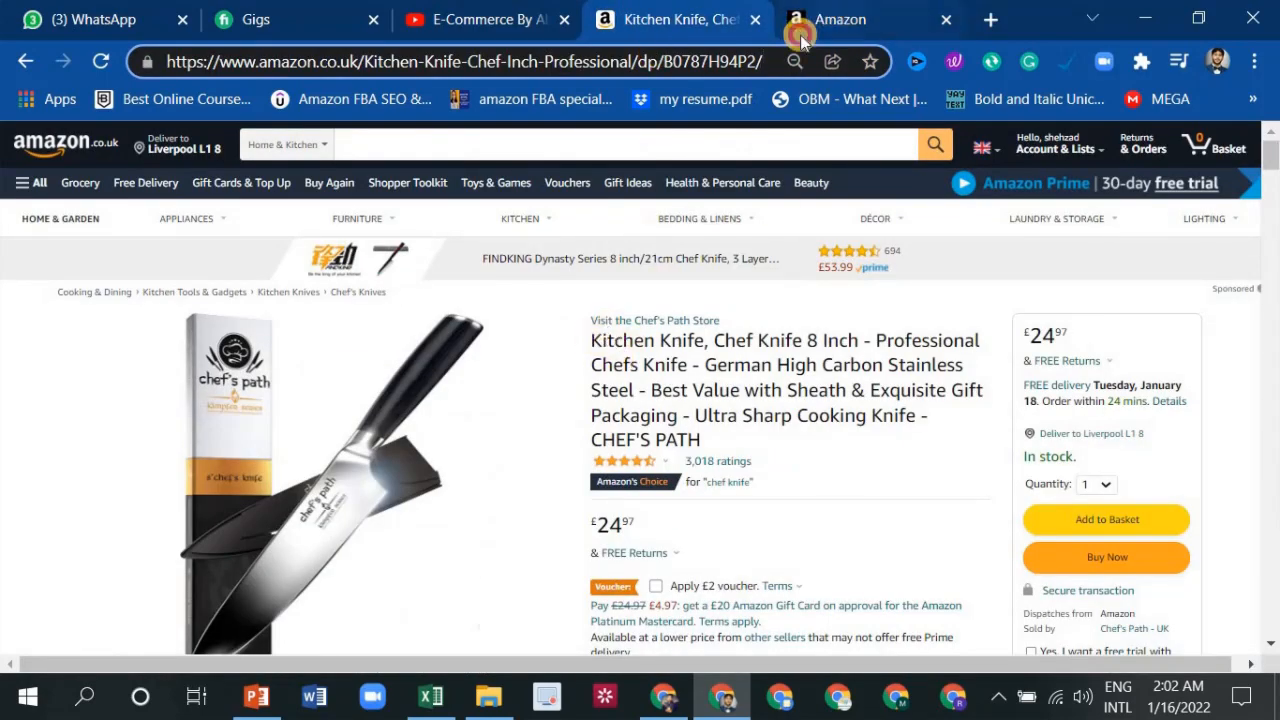
click(832, 36)
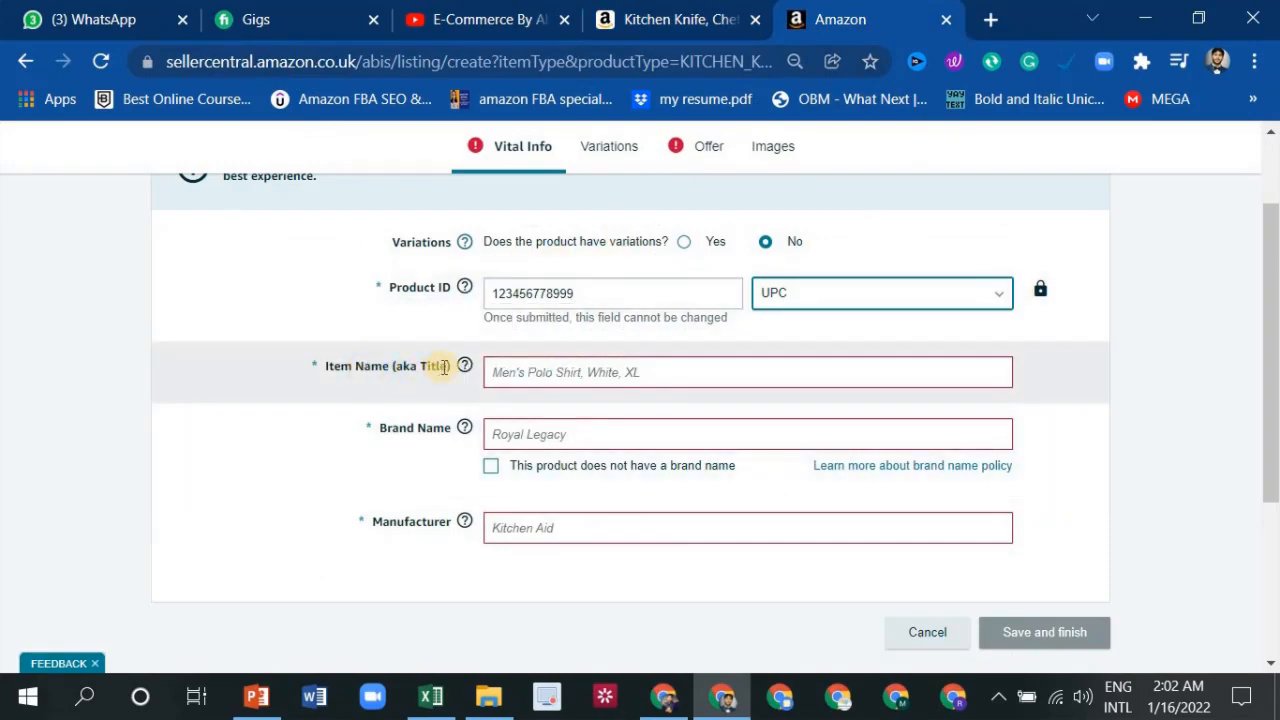
Copy the full product title from the Chef's Path knife listing and paste it into the form's Item Name field
click(645, 10)
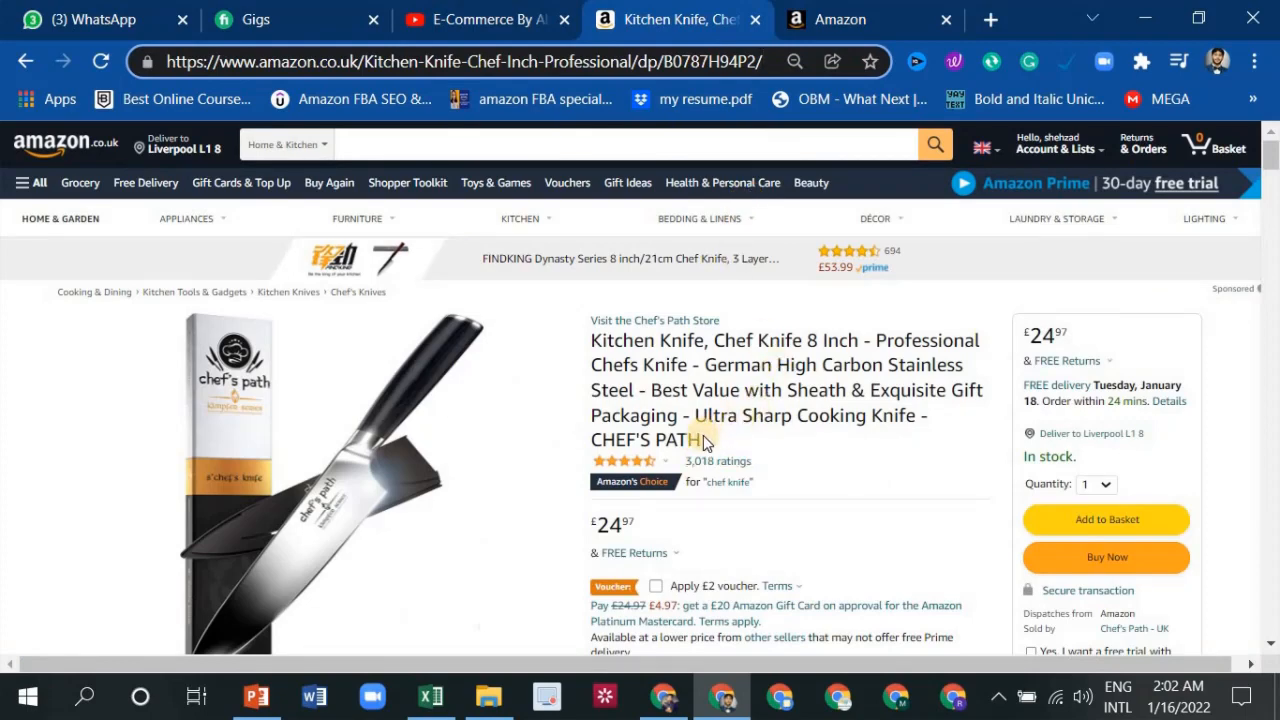
drag(703, 440, 620, 346)
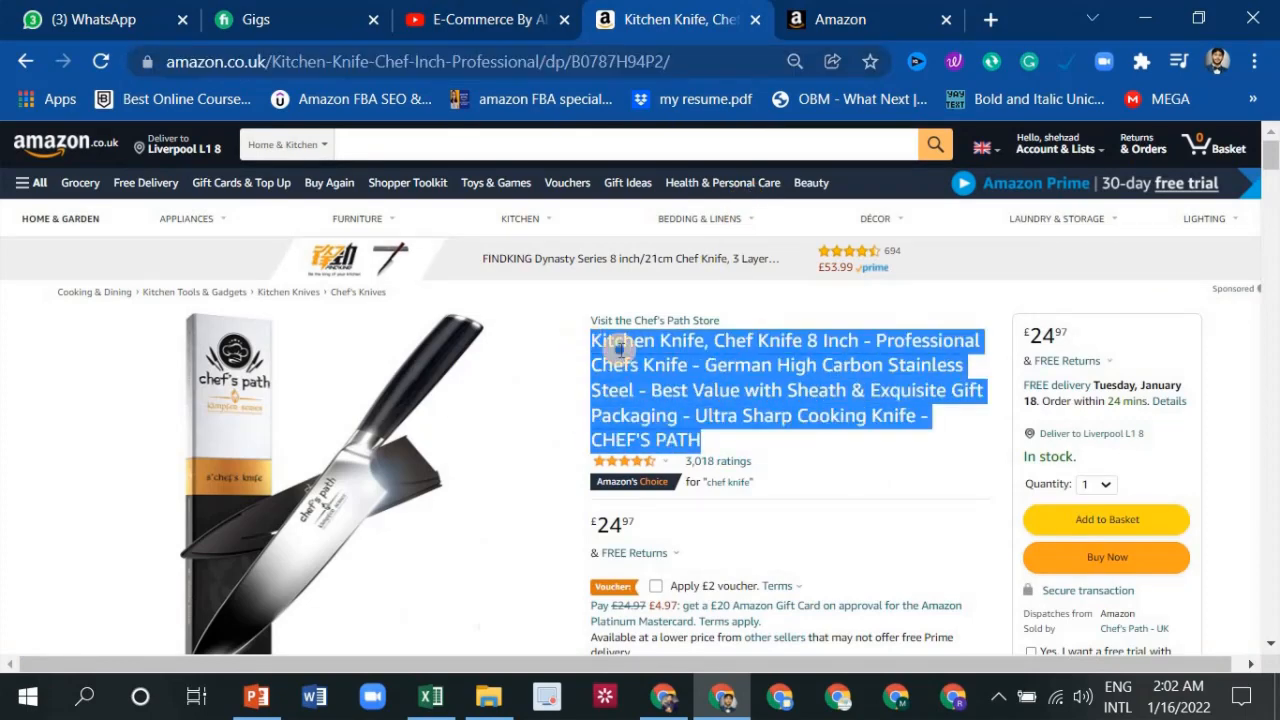
right_click(620, 346)
click(680, 370)
click(838, 12)
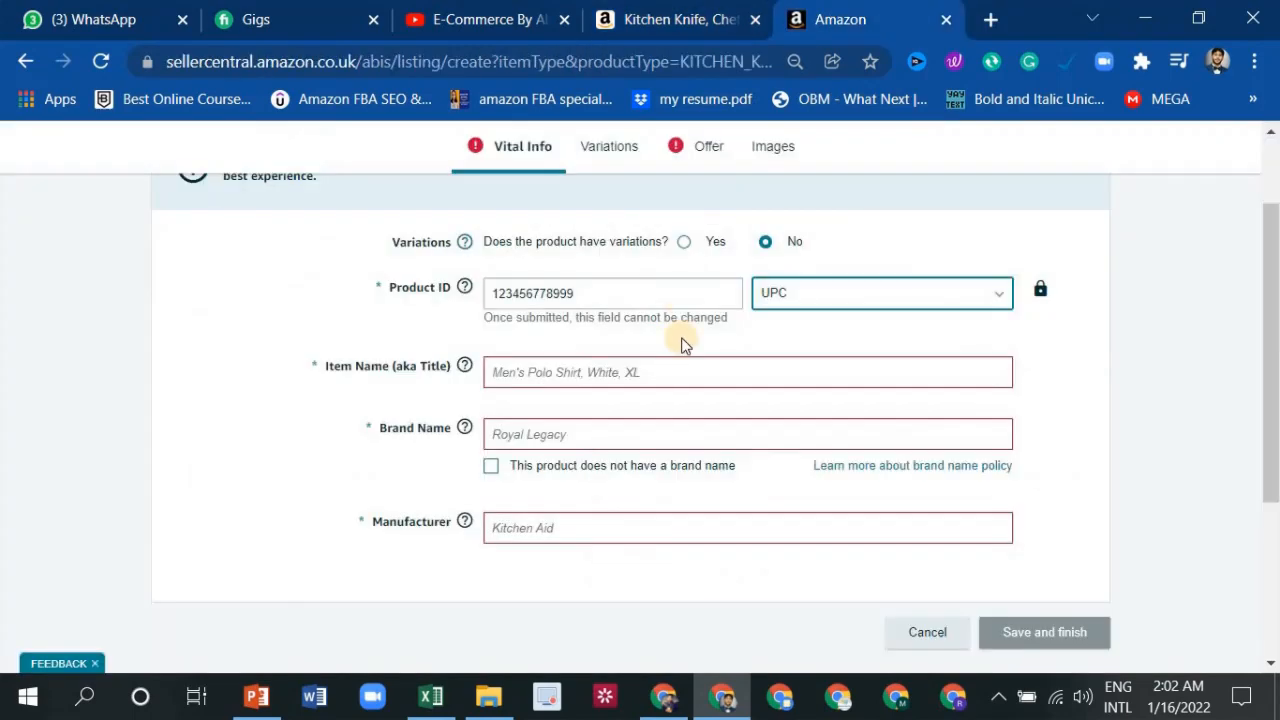
click(679, 371)
right_click(680, 370)
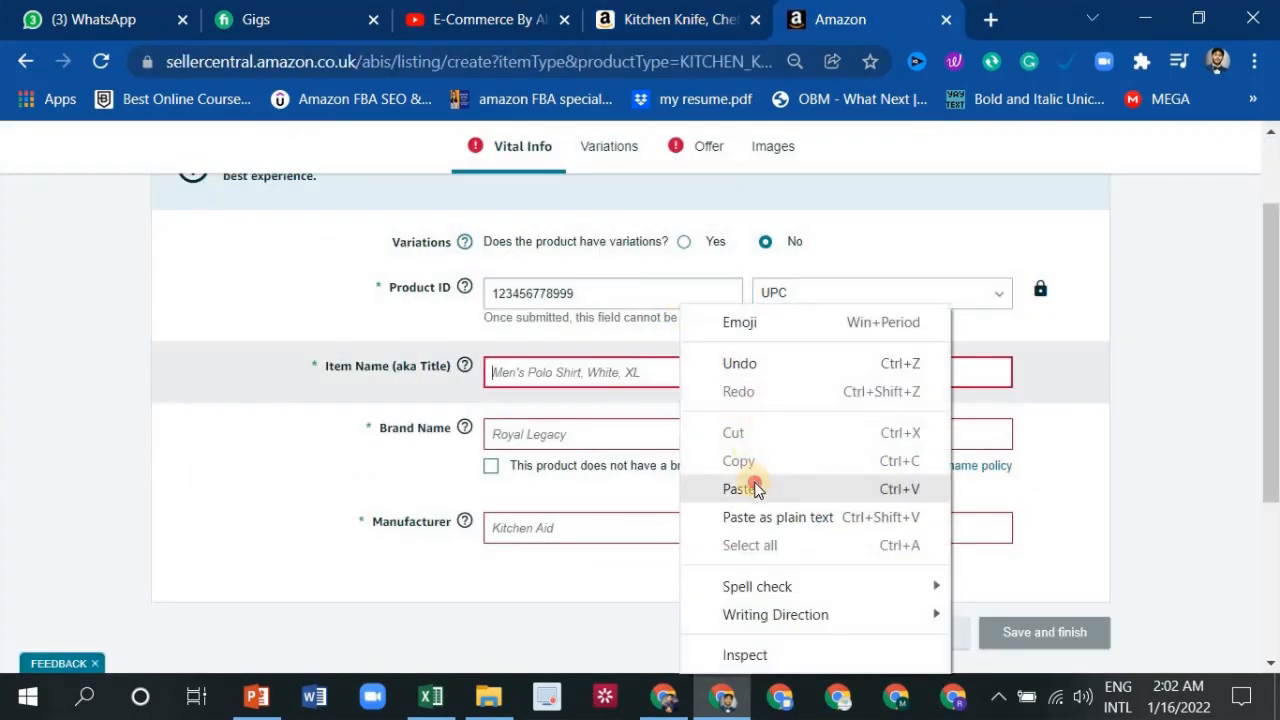
click(755, 488)
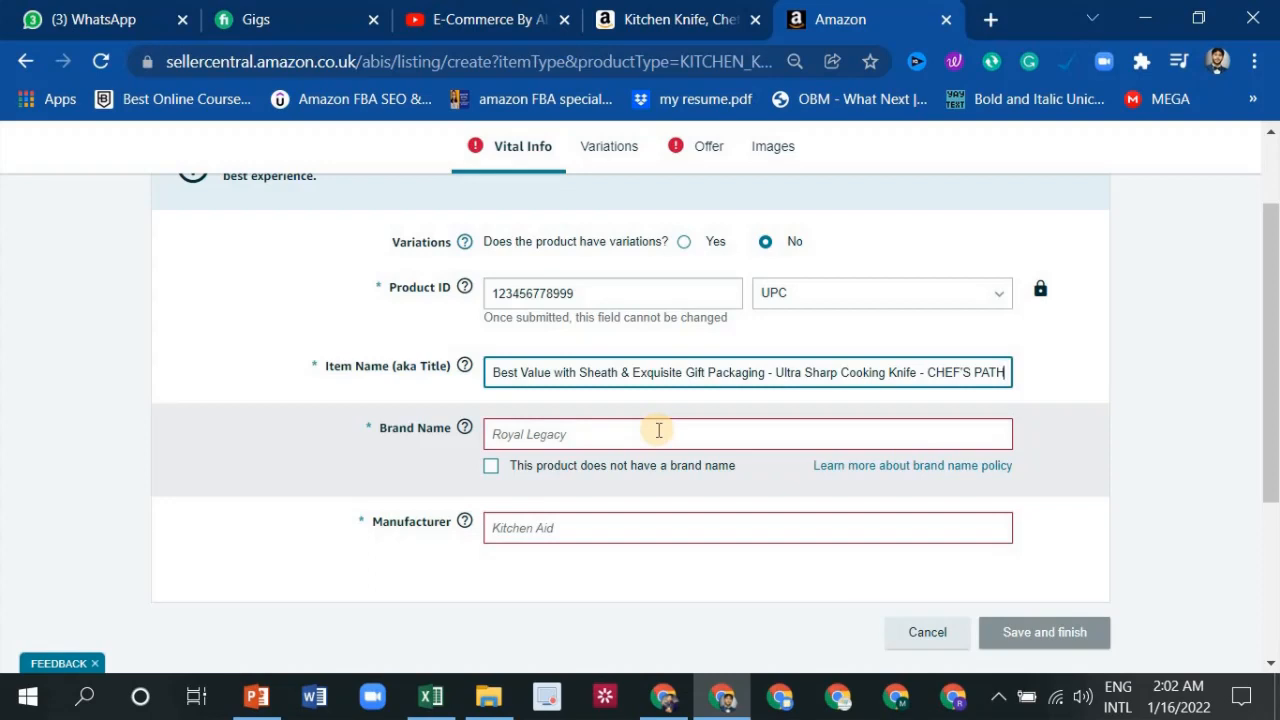
Enter ABC BRAND as both the brand name and the manufacturer
click(658, 430)
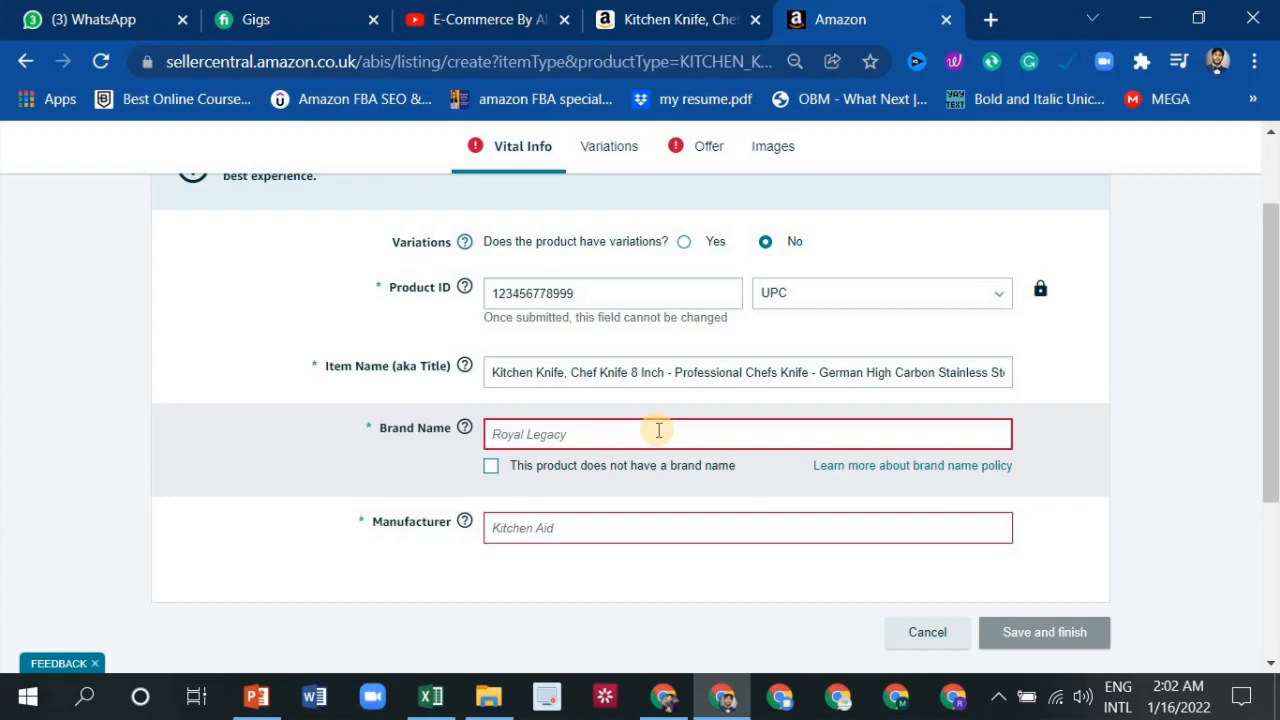
text(ABC BRAND)
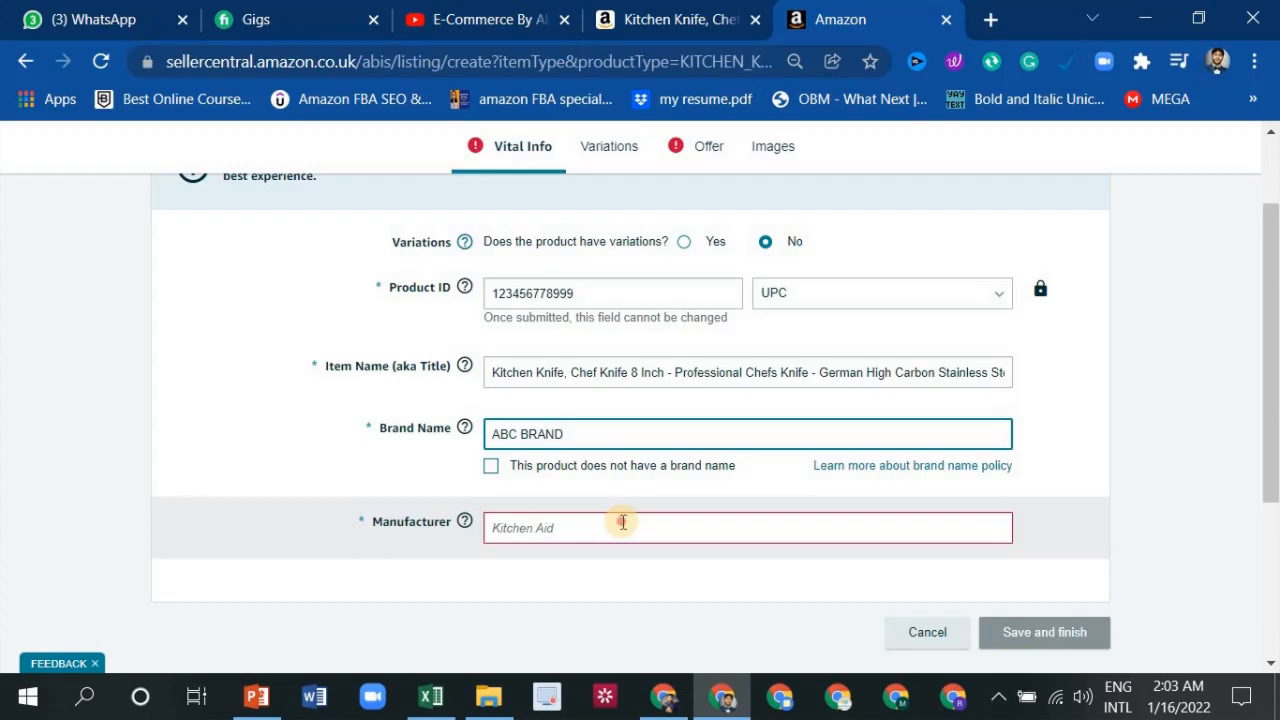
click(622, 527)
text(ABC )
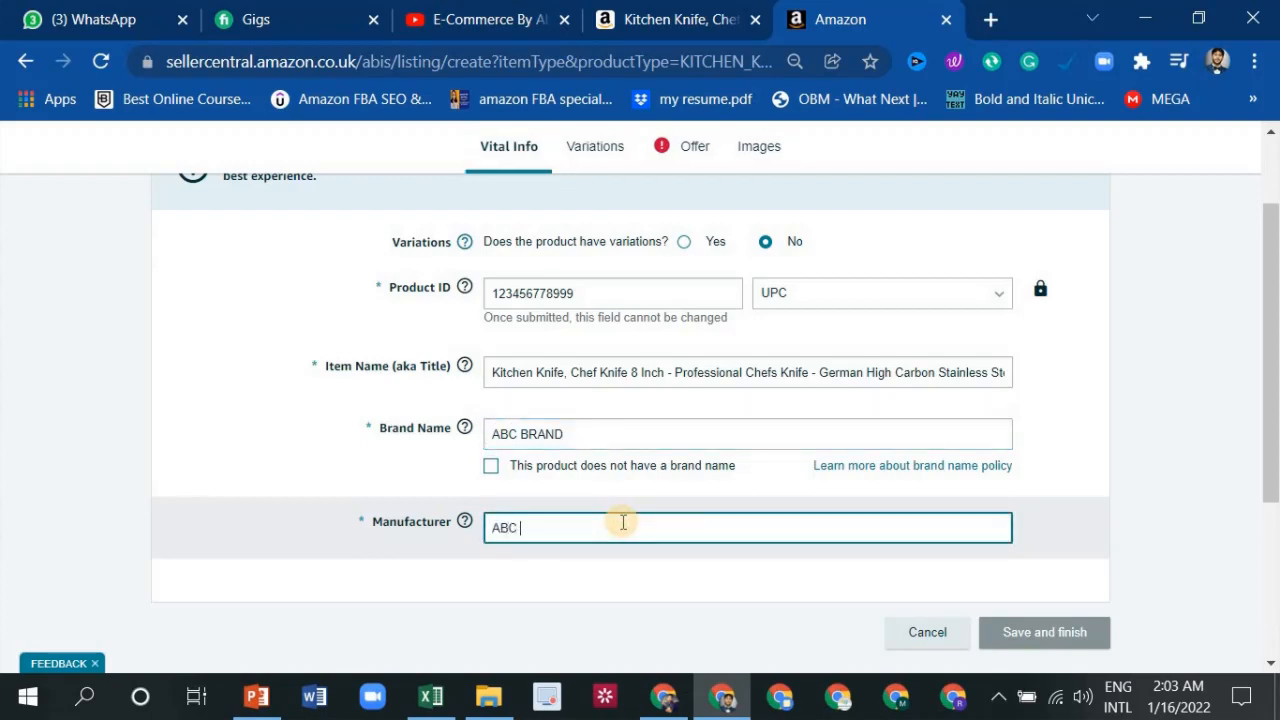
text(BRAND)
scroll(790, 522, down, 1)
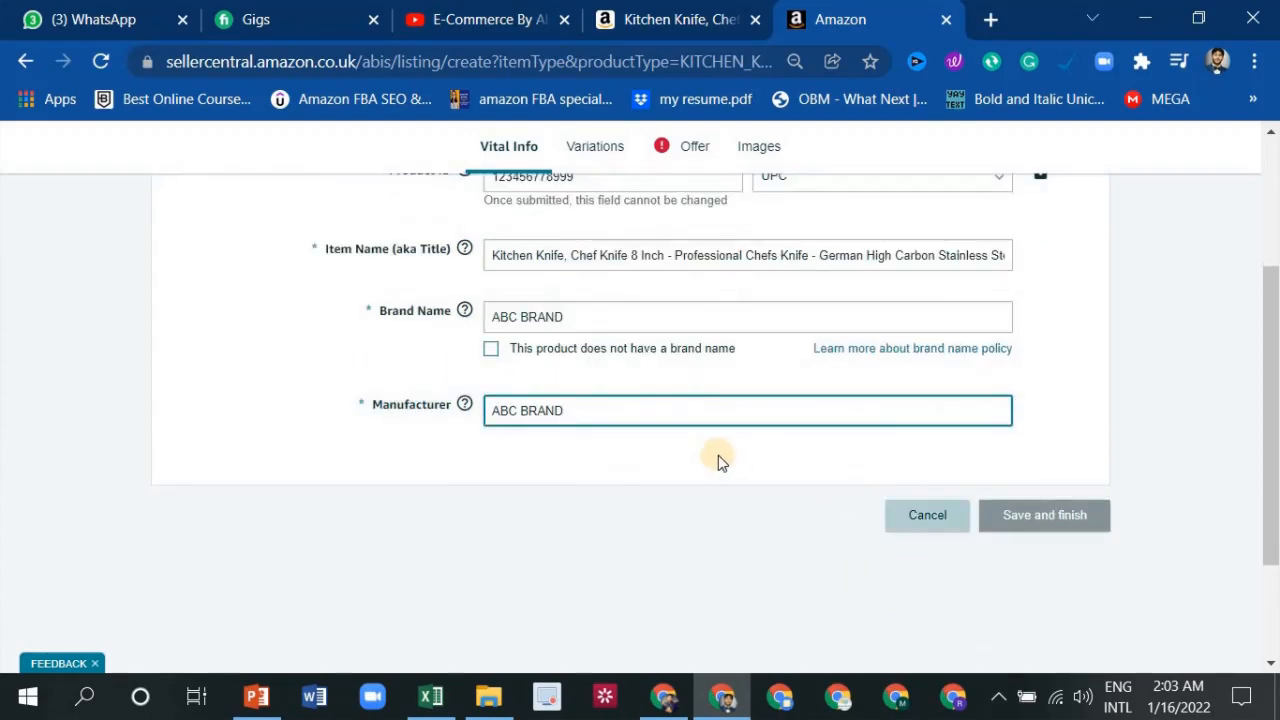
Open the Offer section and enter a person's first name as the Seller SKU
scroll(576, 371, up, 3)
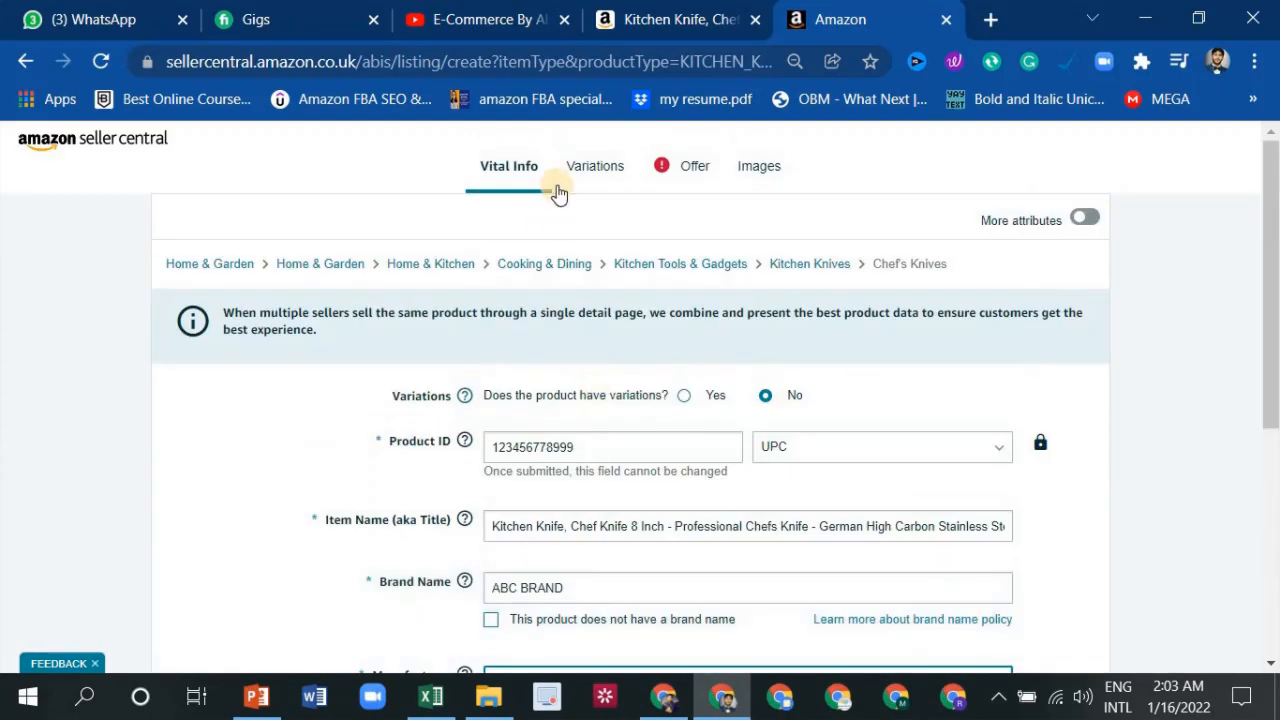
click(668, 167)
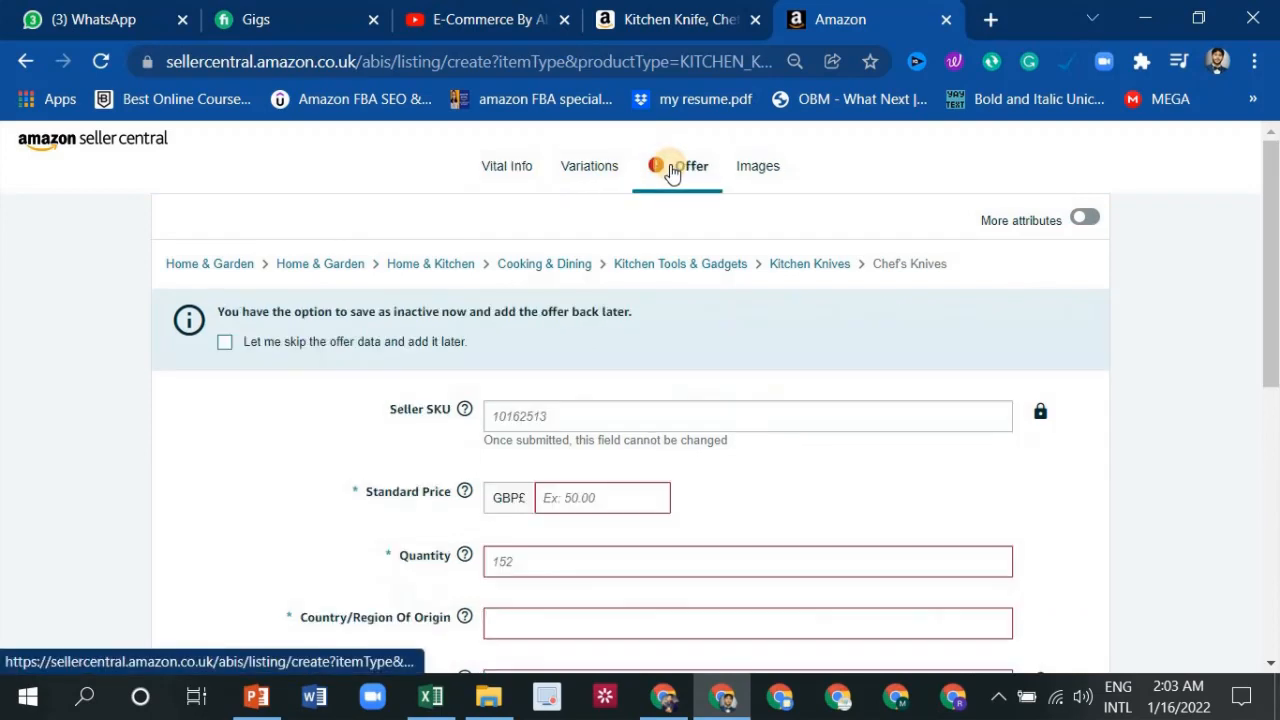
click(648, 411)
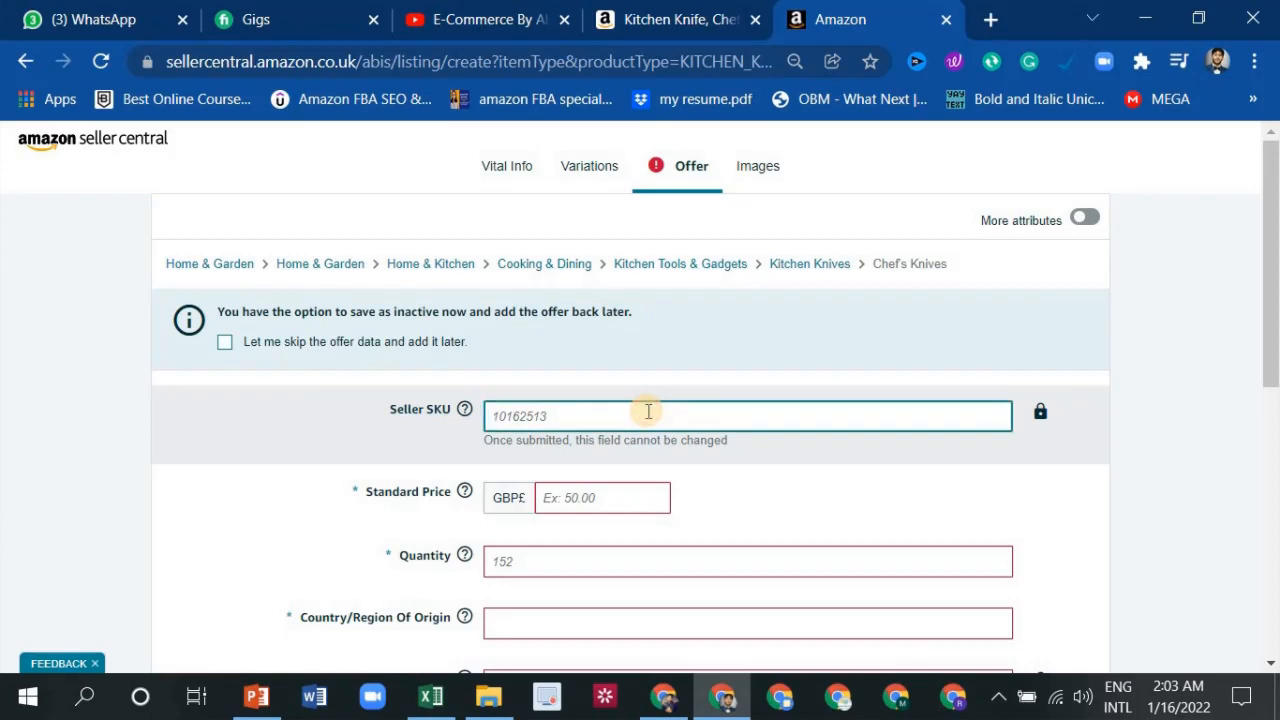
text(ABDULLAH)
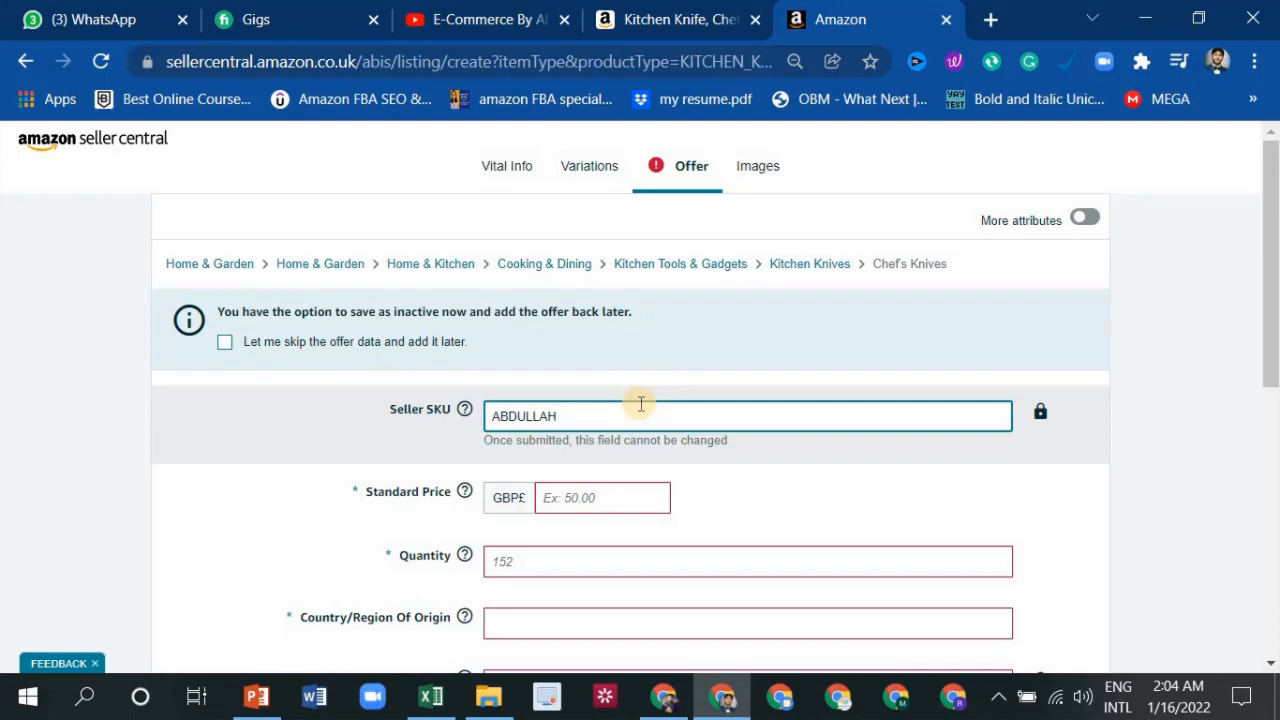
Check the Chef's Path listing's price for reference, and set the standard price to 23 GBP and the quantity to 1000
scroll(559, 400, down, 1)
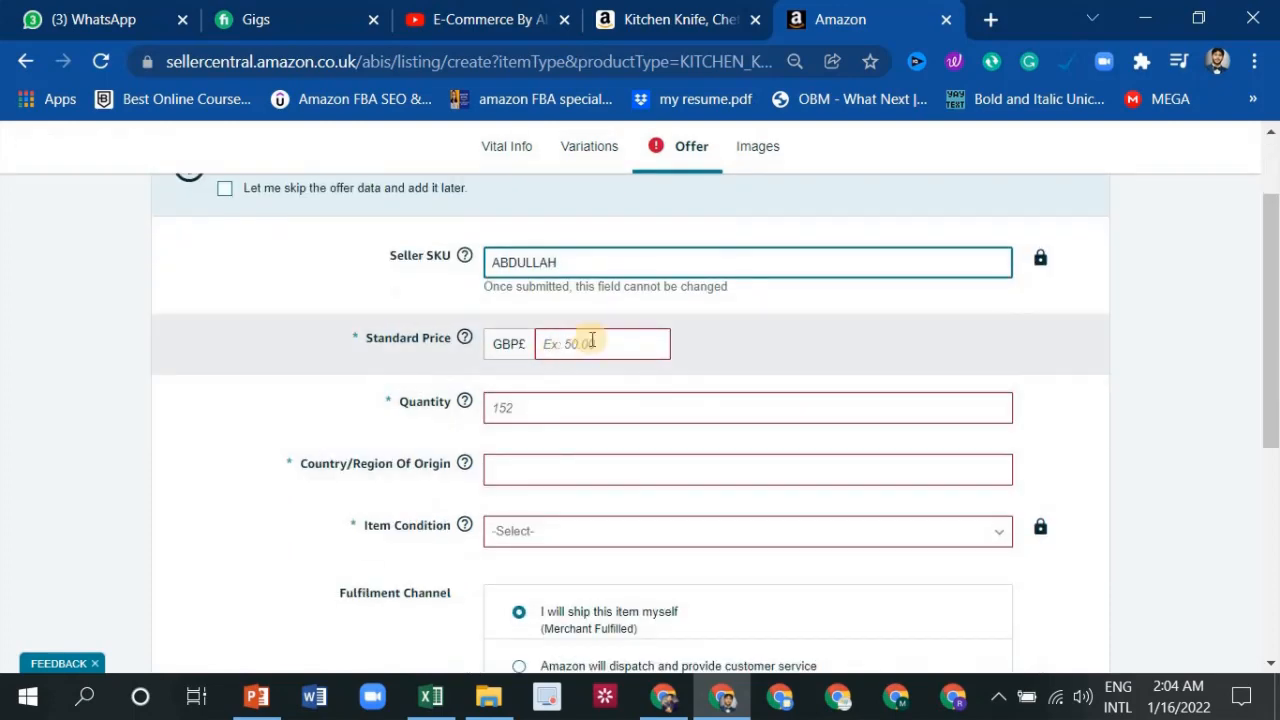
click(677, 20)
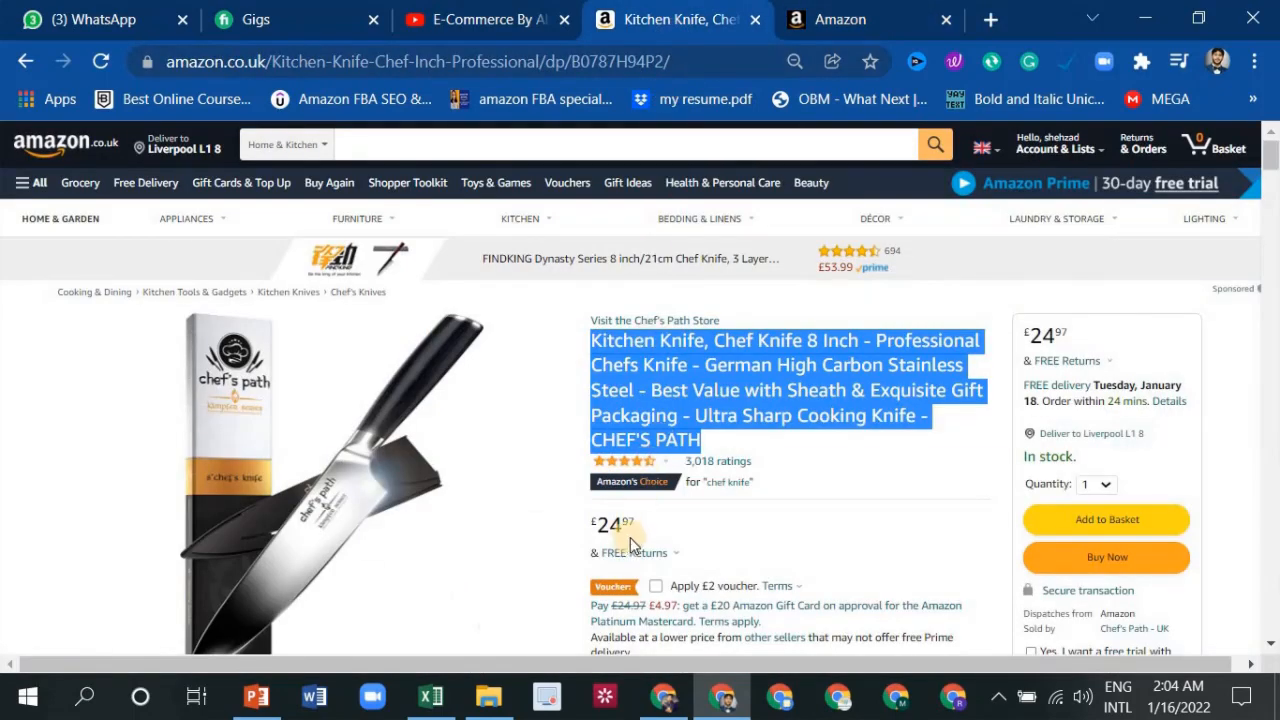
click(830, 22)
click(620, 344)
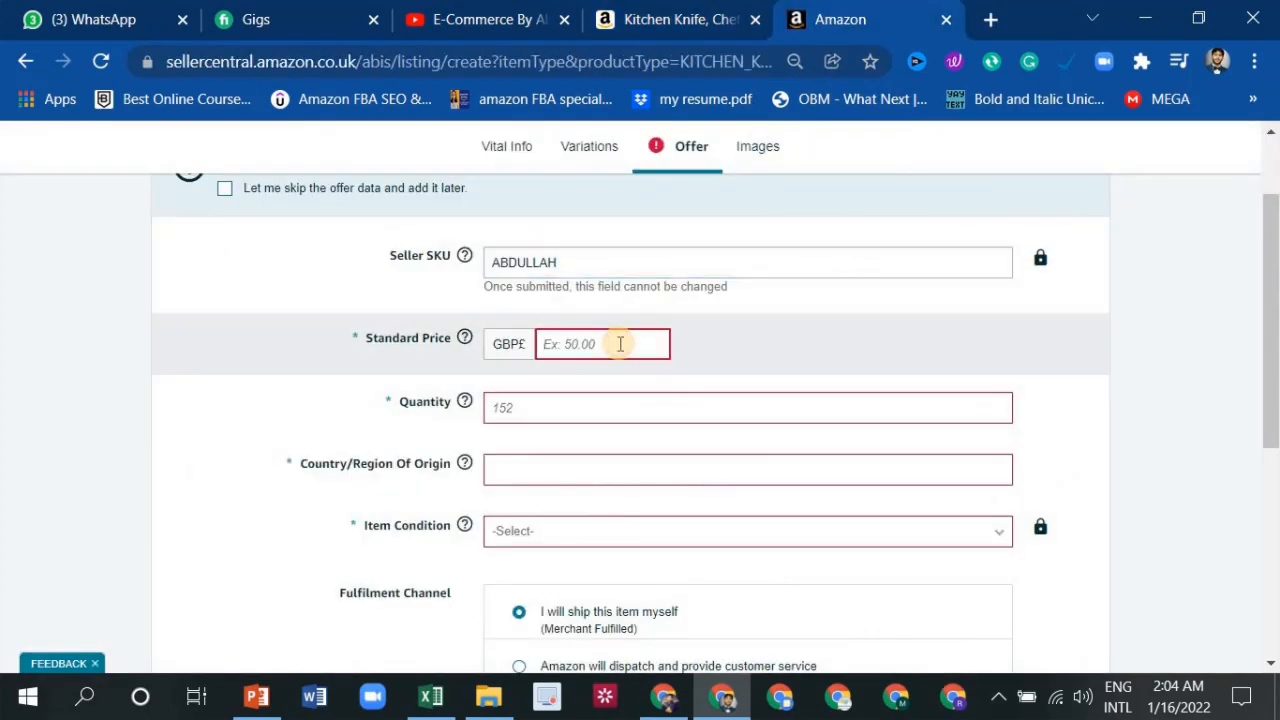
text(23)
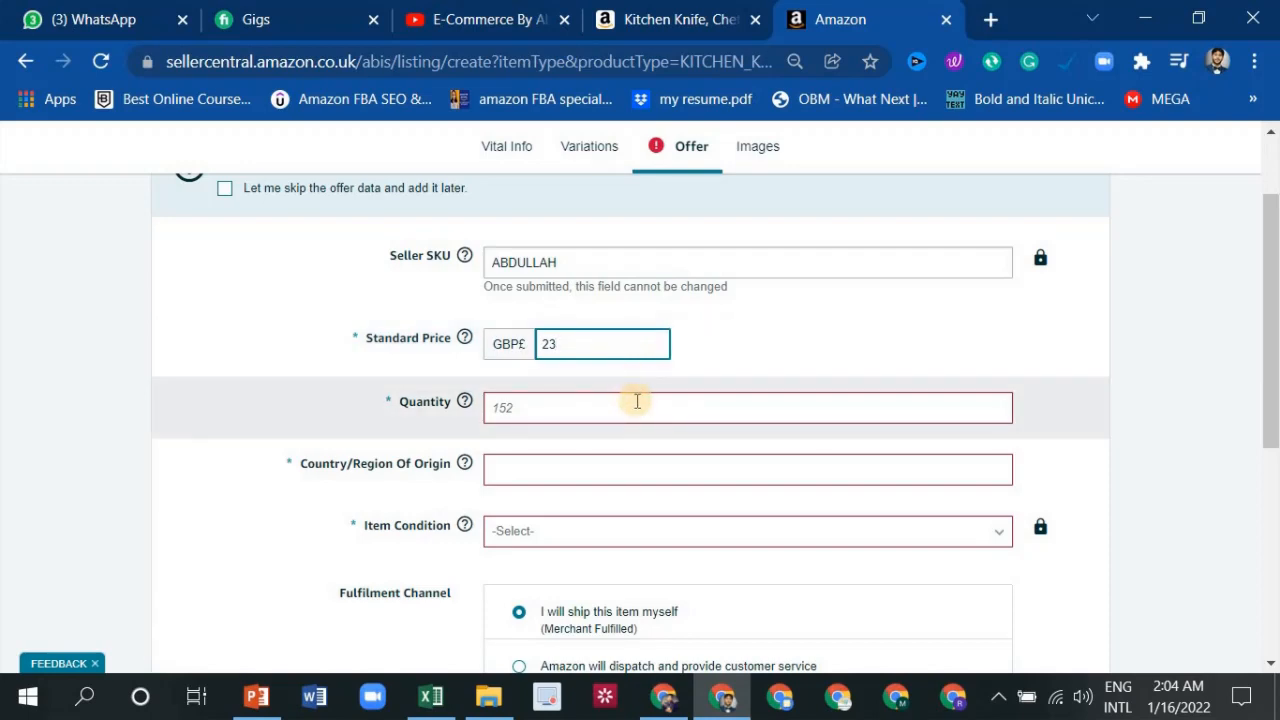
click(637, 401)
text(1000)
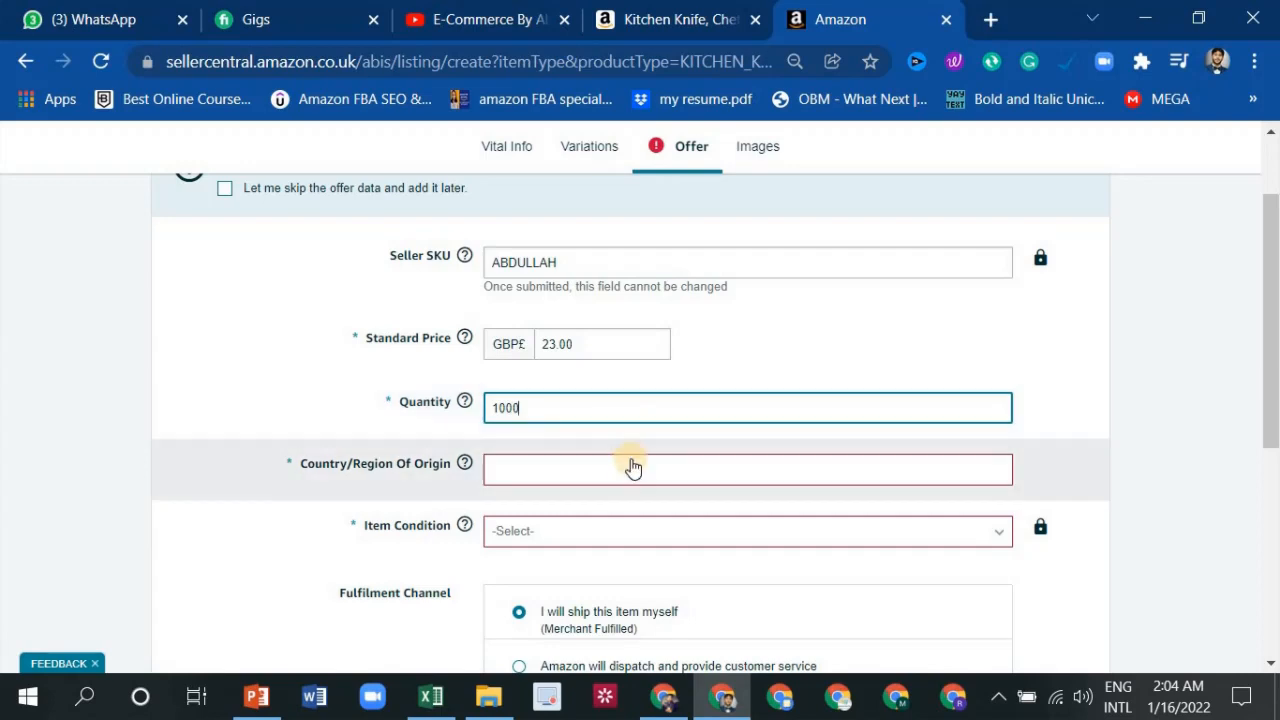
Set the country/region of origin to United Kingdom
click(634, 470)
text(un)
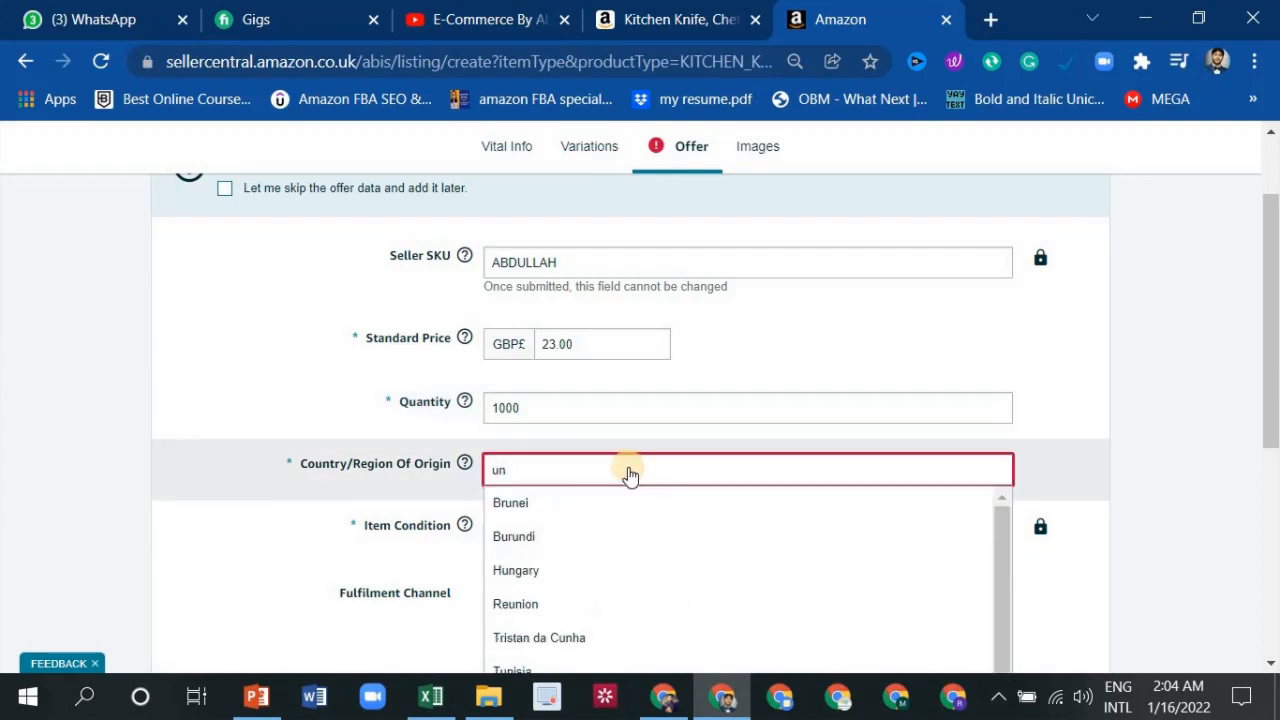
scroll(682, 465, down, 2)
scroll(591, 469, down, 4)
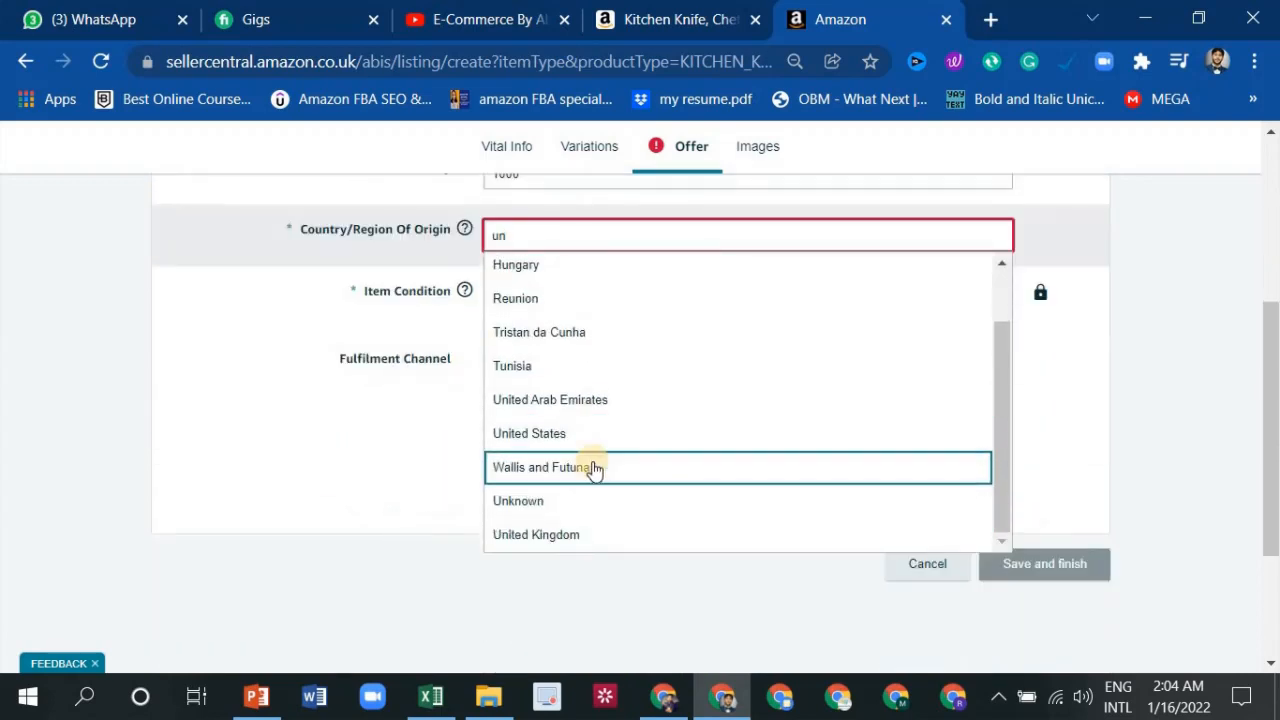
scroll(594, 374, up, 1)
click(590, 439)
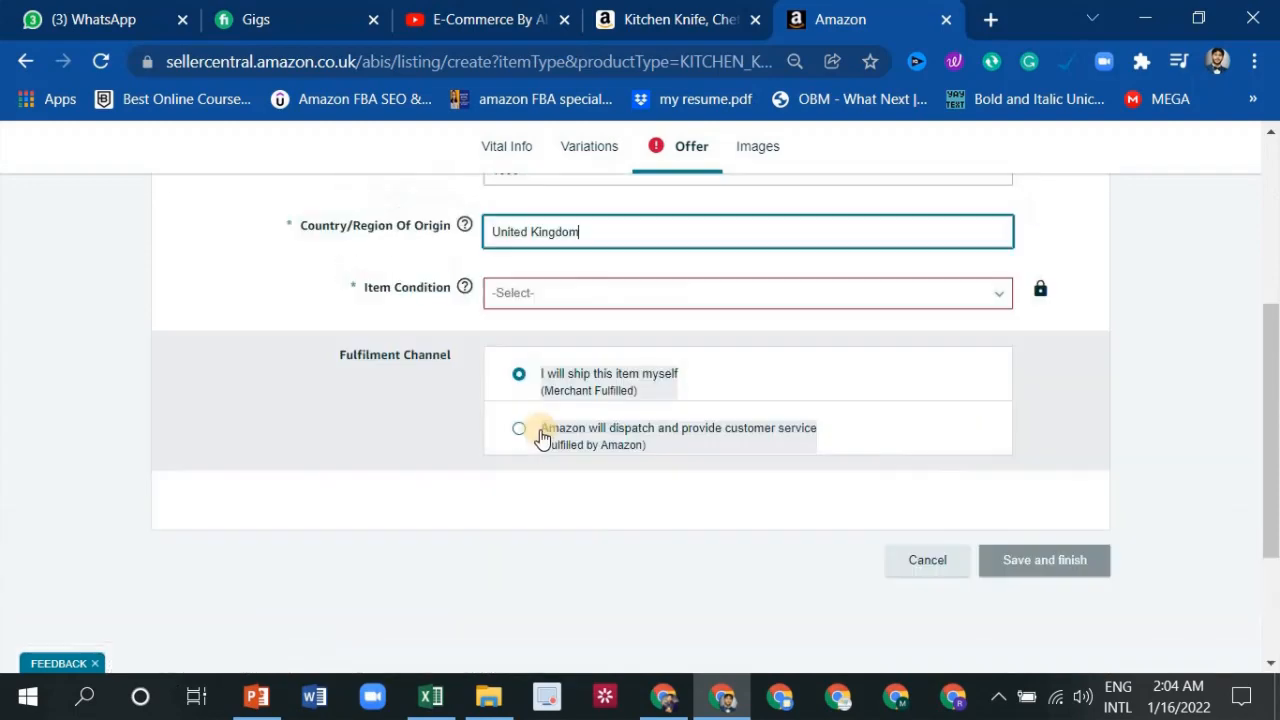
Set the item condition to New and choose Fulfilled by Amazon as the fulfilment channel
scroll(531, 429, up, 2)
click(514, 441)
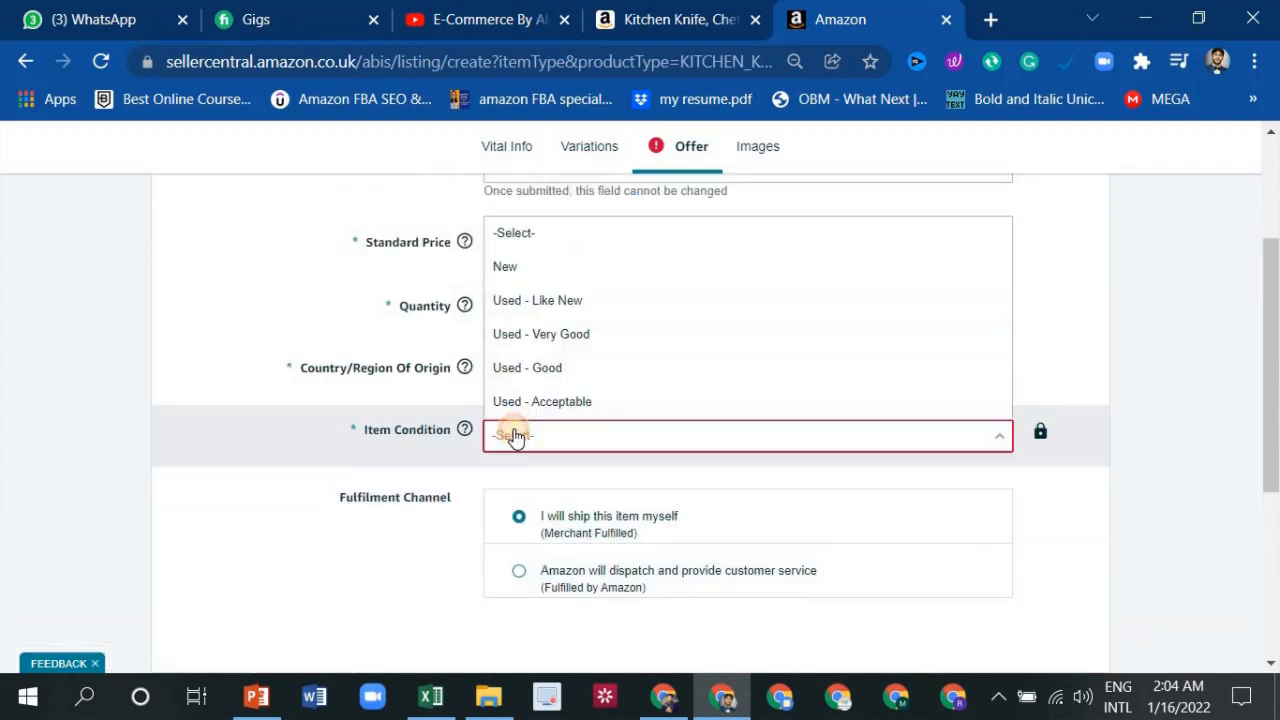
click(546, 266)
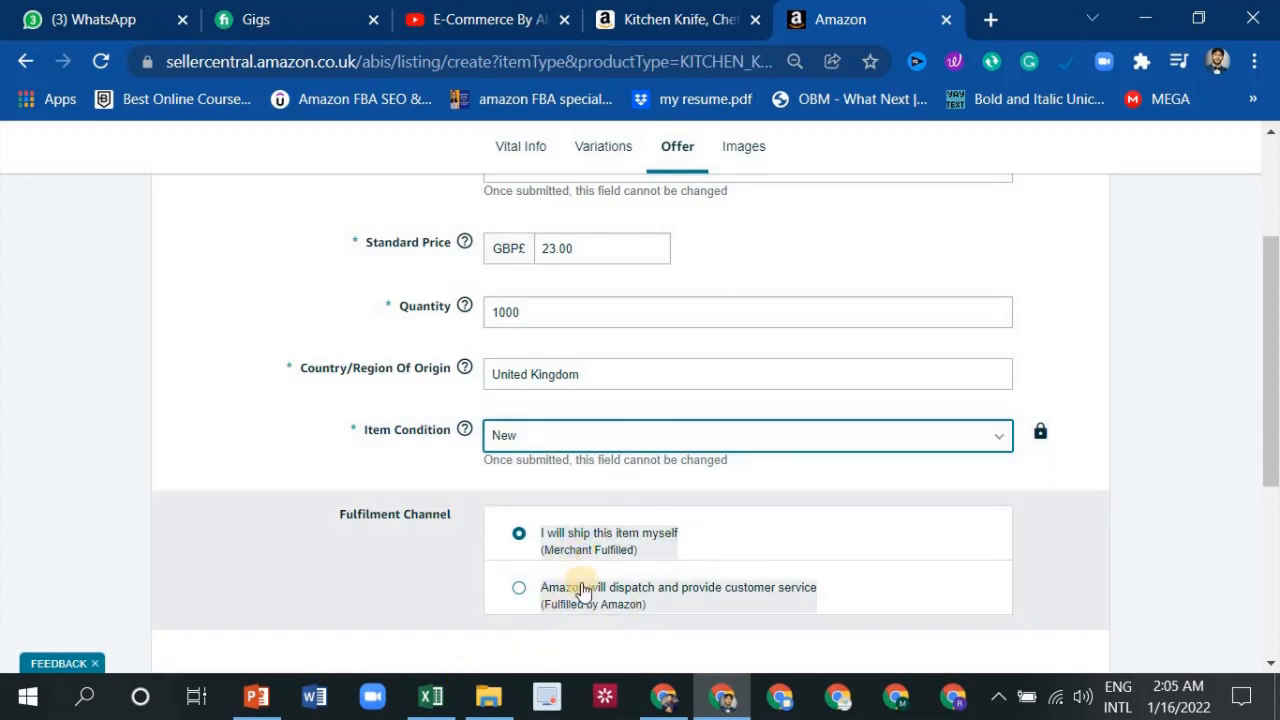
click(519, 588)
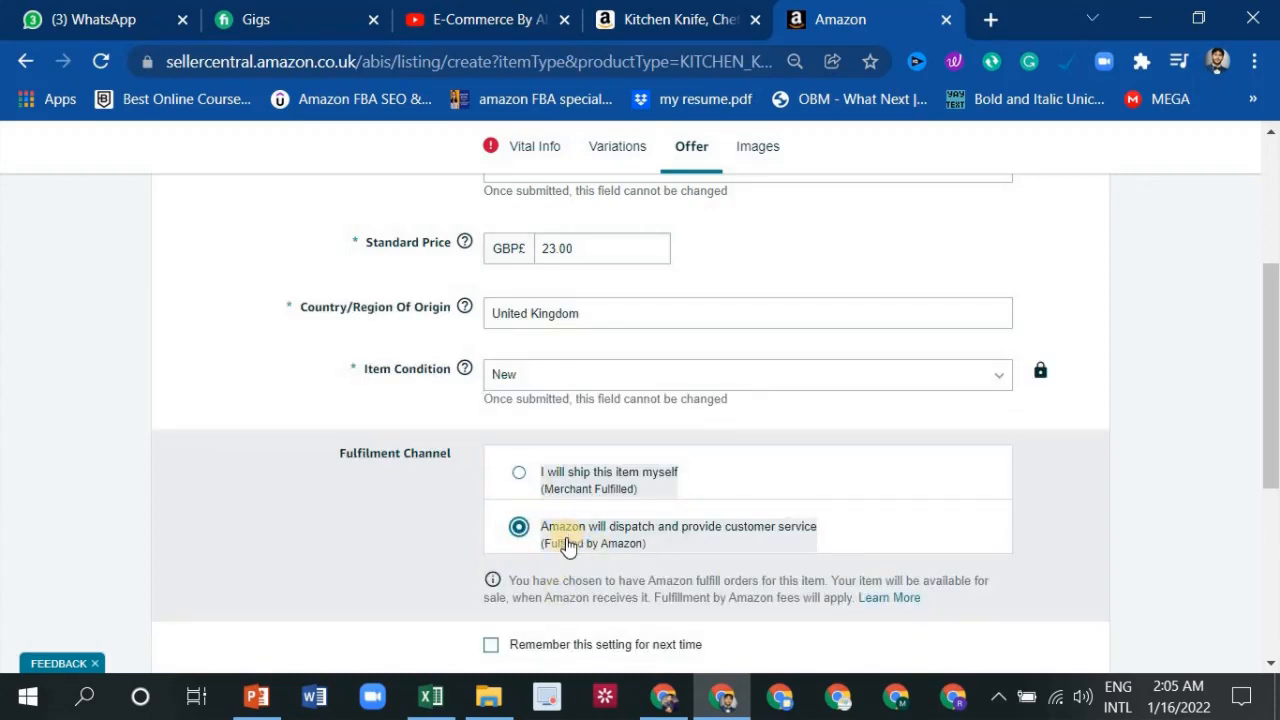
Review the completed offer fields and the form's error notice, and check the Chef's Path listing before returning to the form
scroll(631, 557, down, 2)
scroll(723, 560, up, 2)
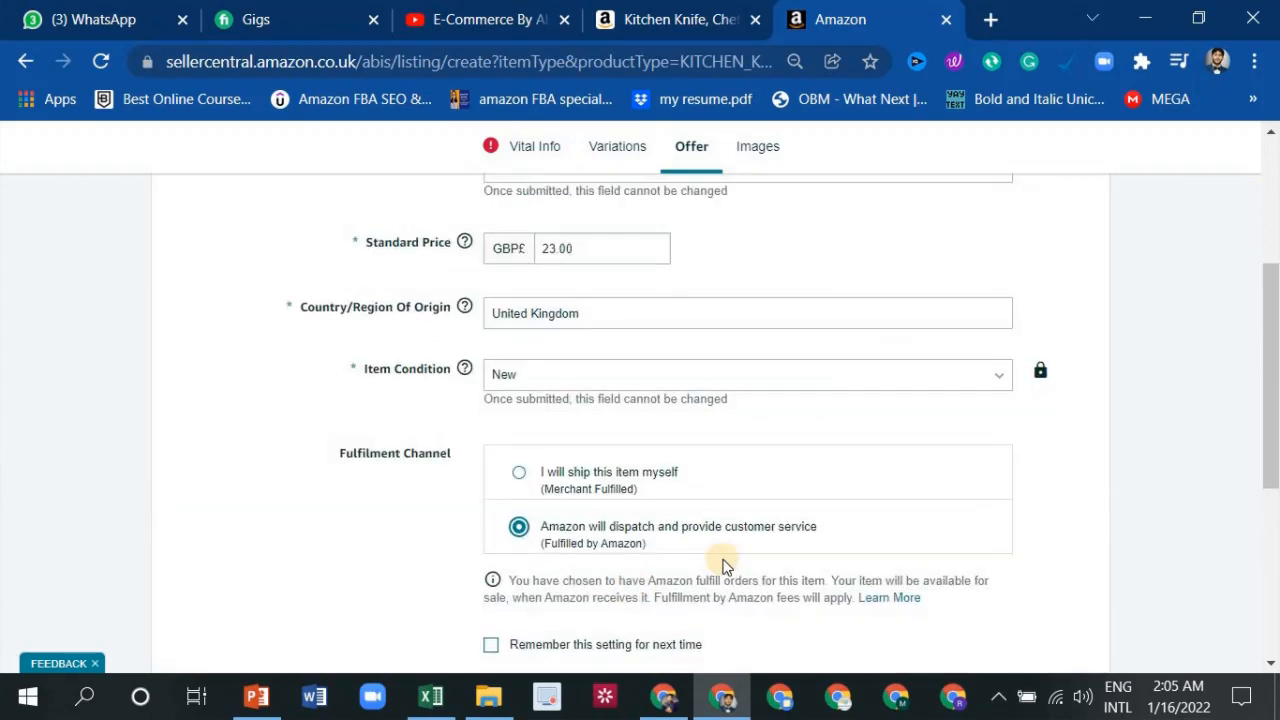
scroll(874, 580, down, 1)
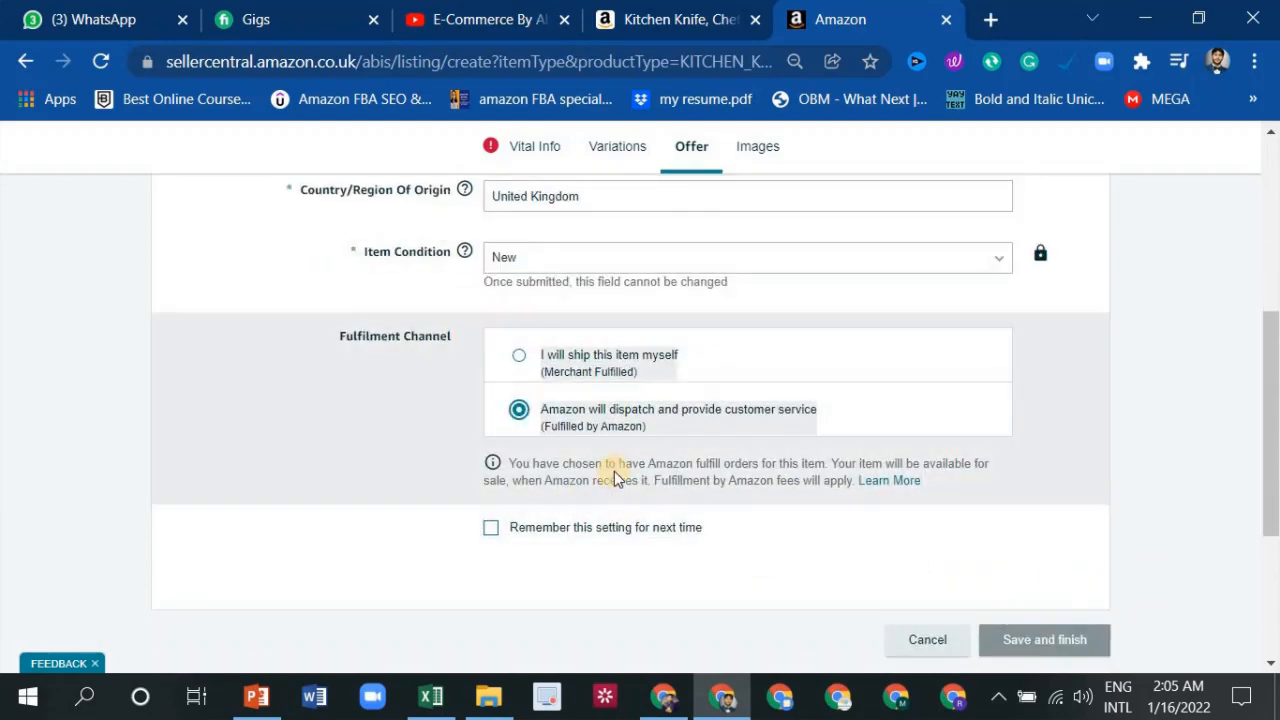
scroll(613, 471, up, 2)
scroll(612, 478, down, 1)
scroll(586, 480, up, 1)
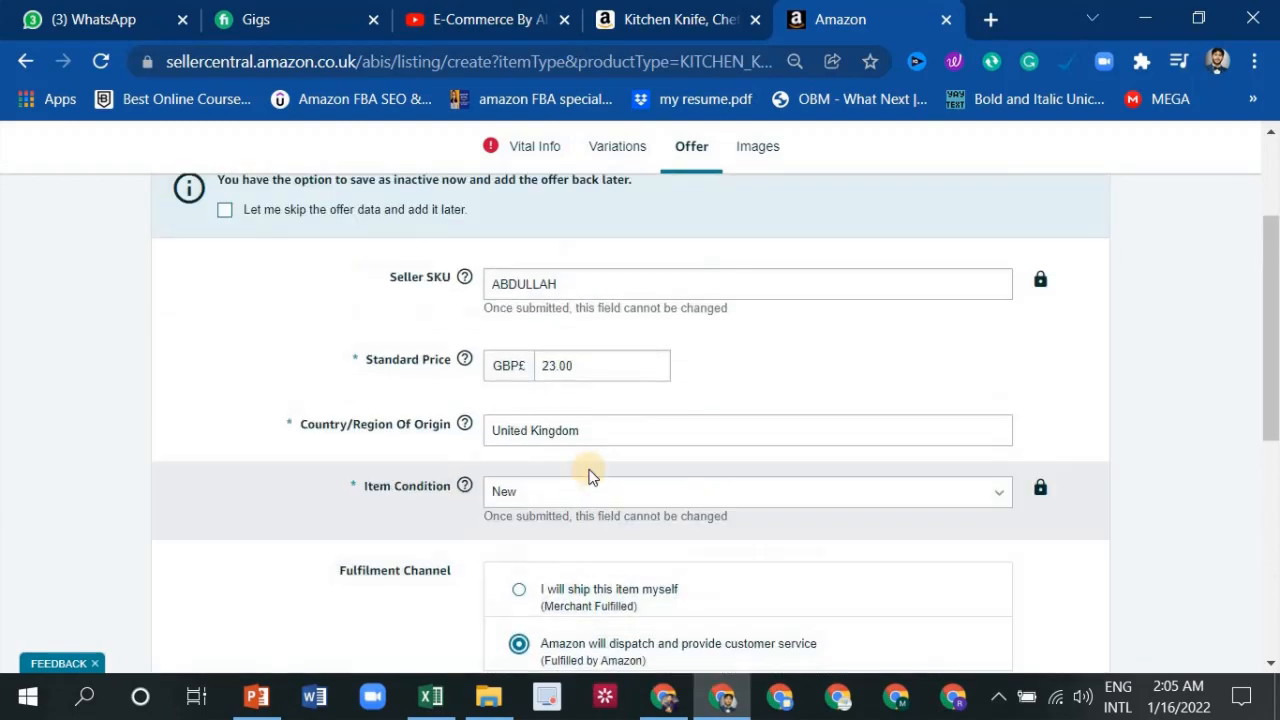
scroll(522, 330, up, 2)
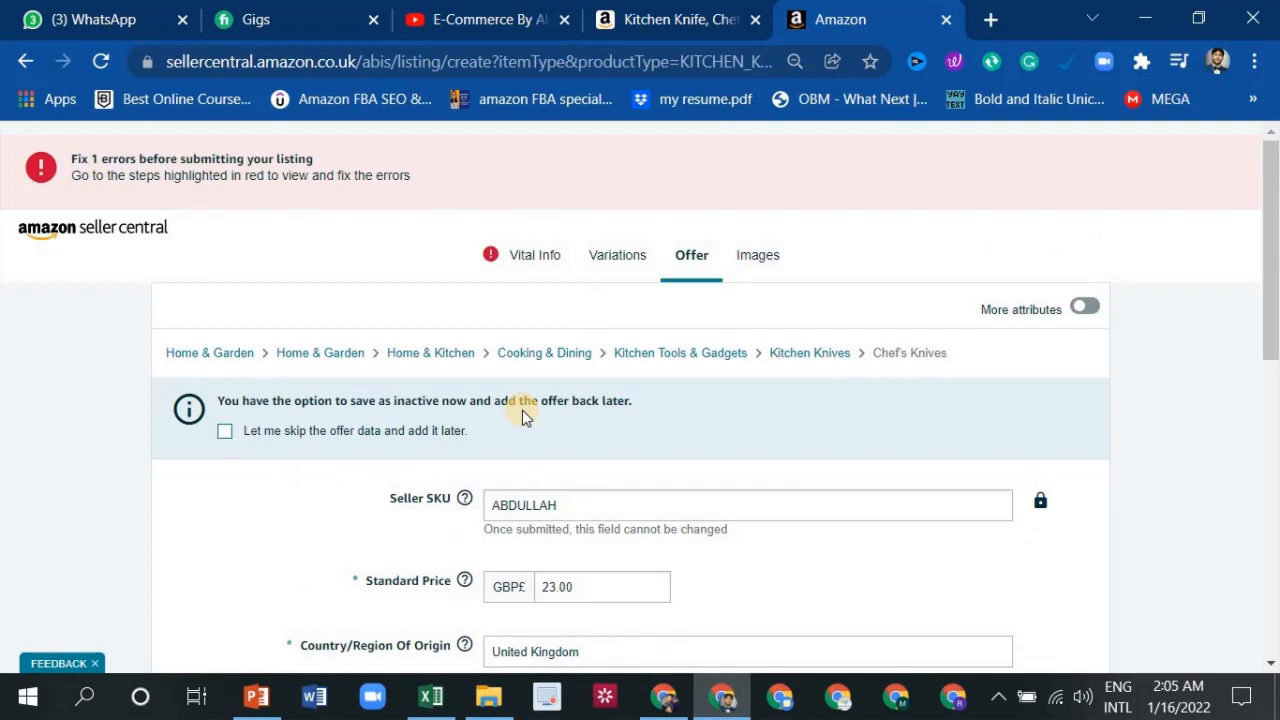
scroll(522, 410, down, 1)
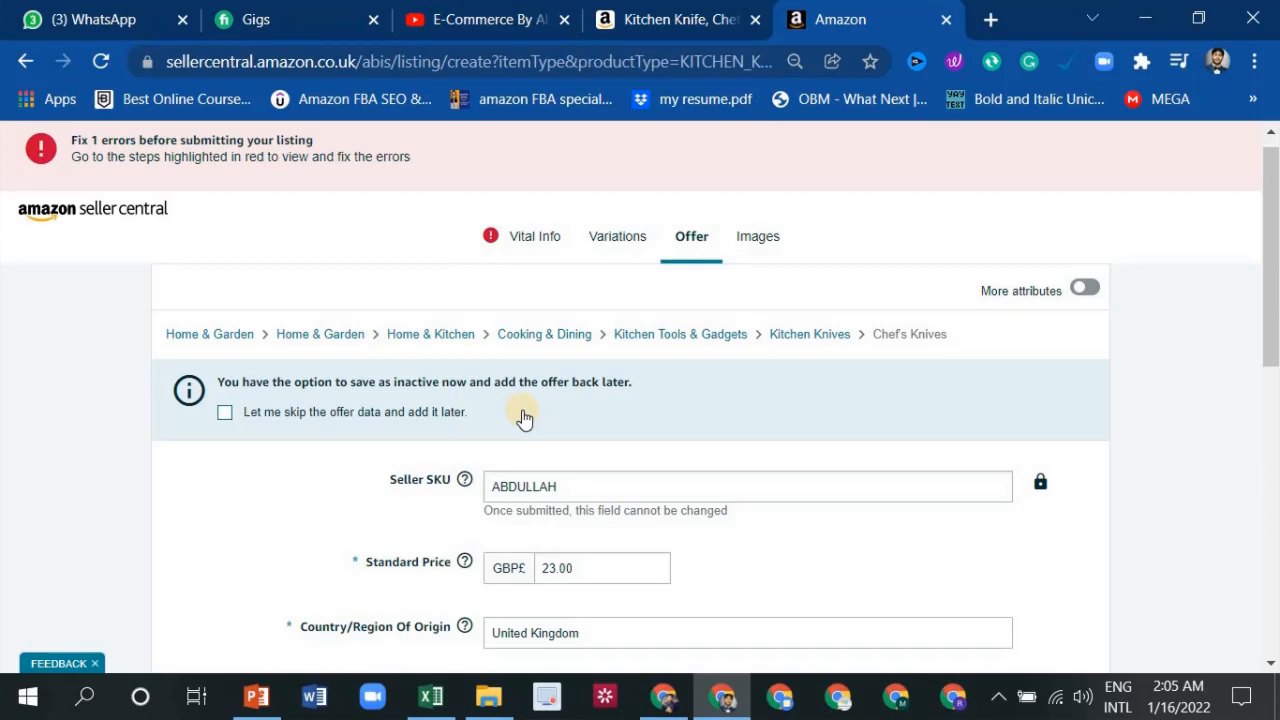
scroll(564, 271, down, 2)
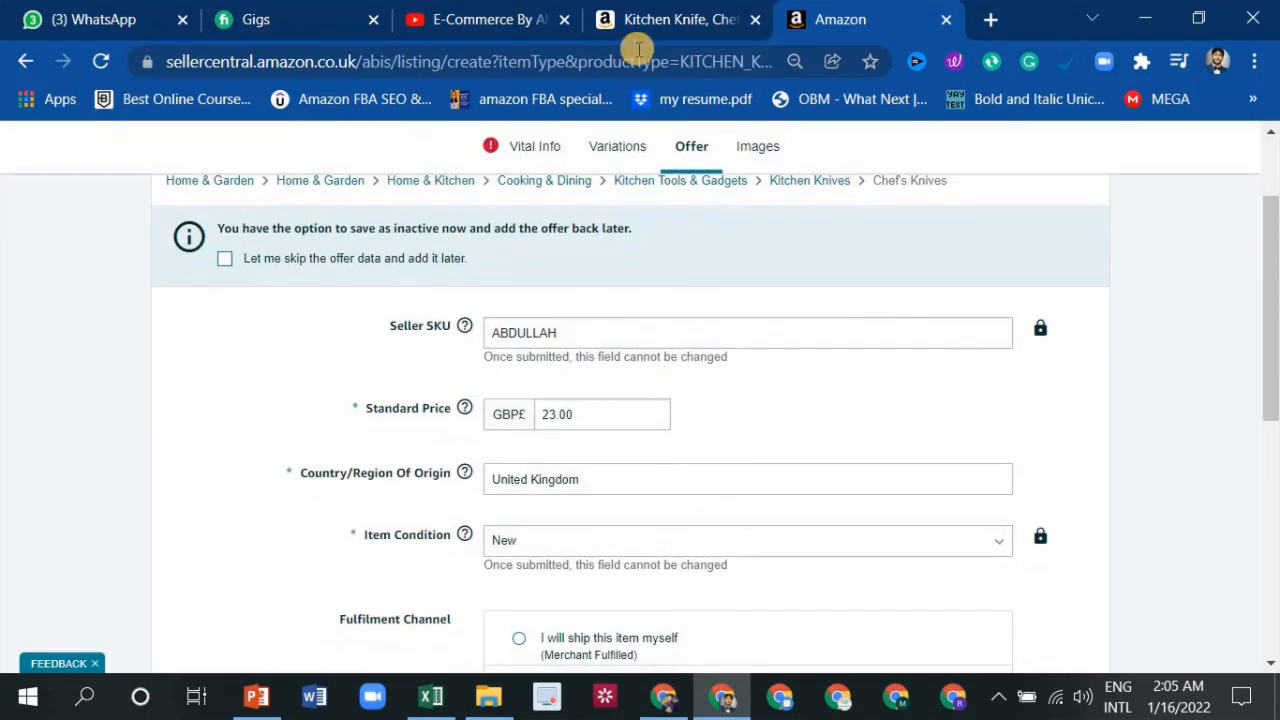
click(648, 17)
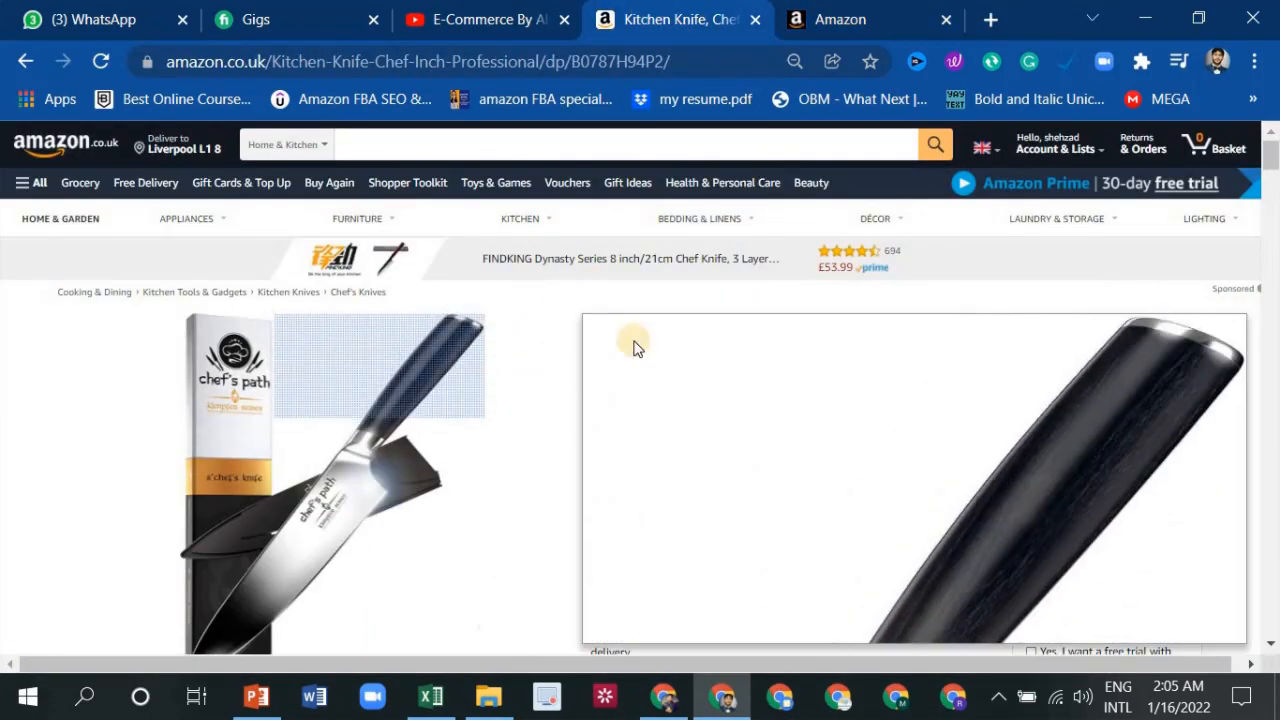
click(825, 19)
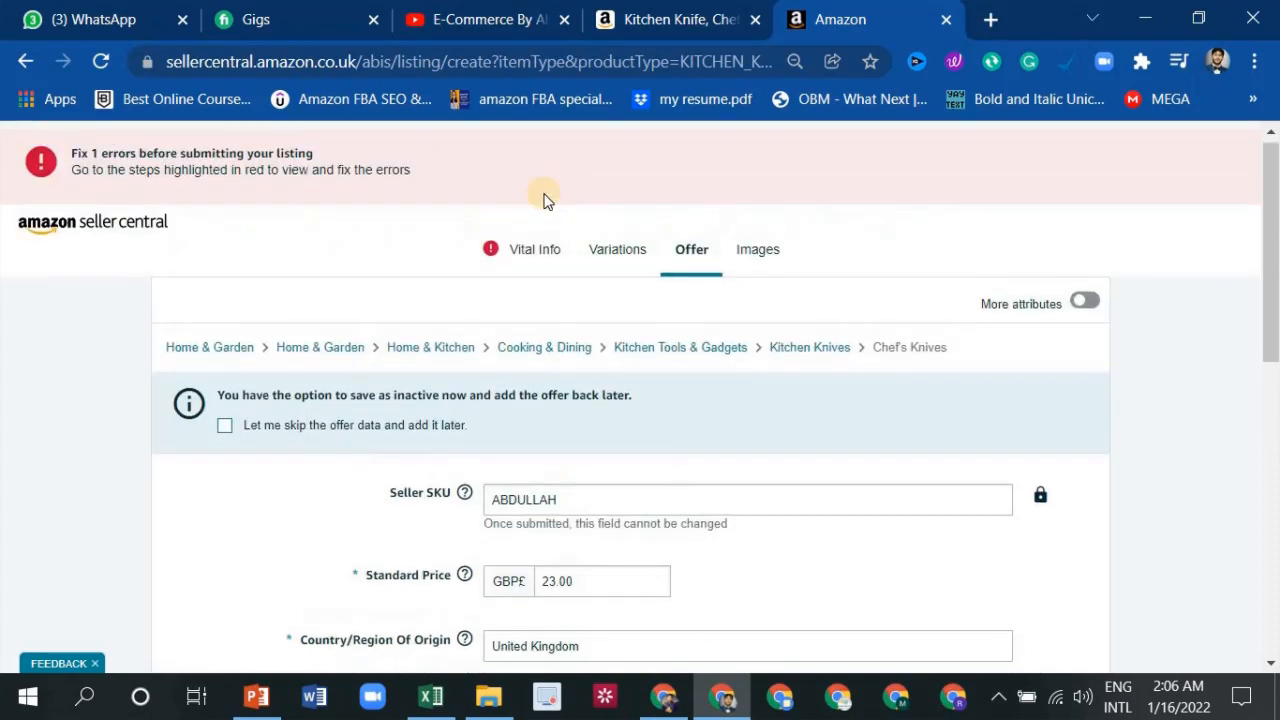
Go back to the Vital Info section and examine the error flagged on the Product ID field
scroll(583, 189, up, 2)
click(543, 262)
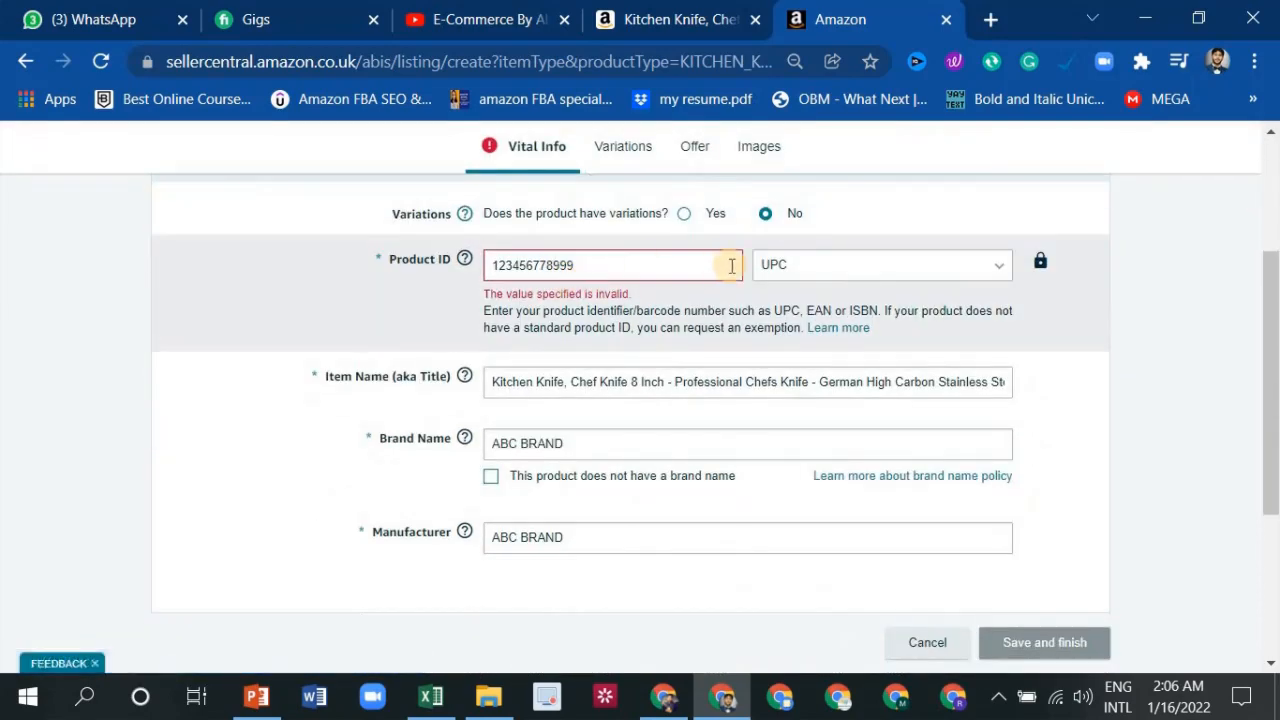
click(632, 263)
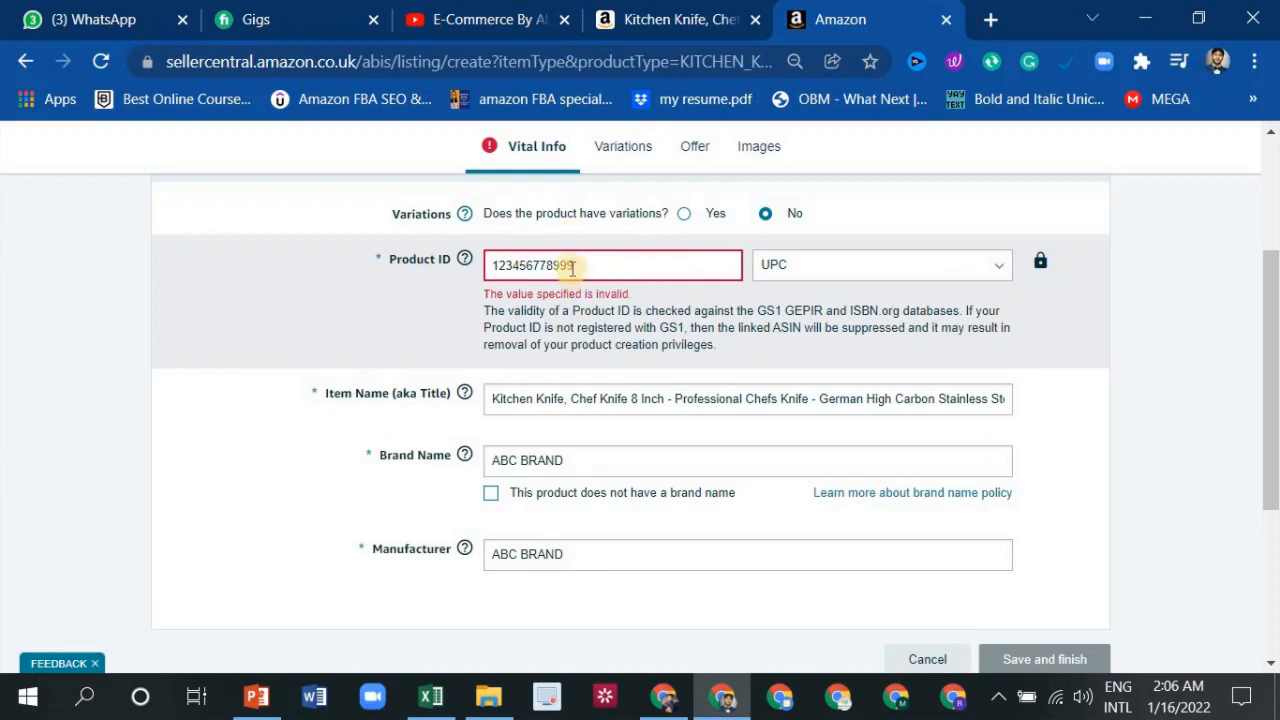
scroll(572, 265, up, 3)
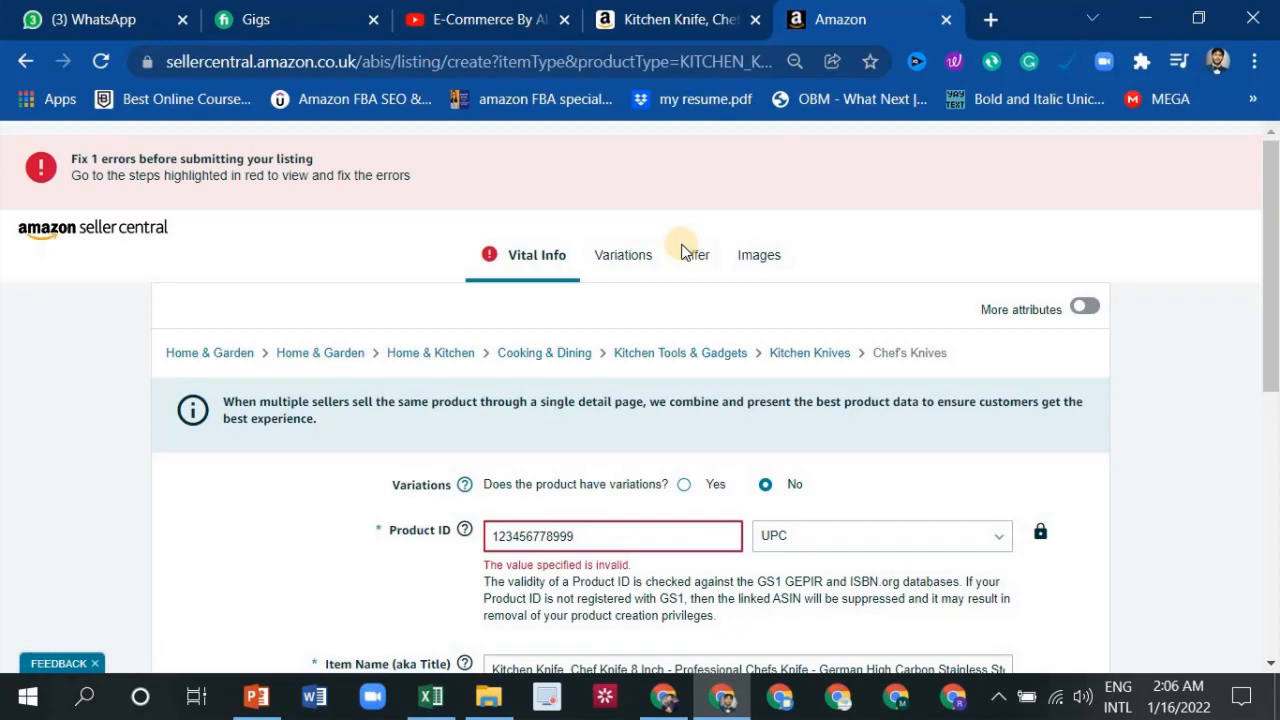
Turn on More attributes for the listing and look over the additional Vital Info fields
scroll(683, 250, down, 1)
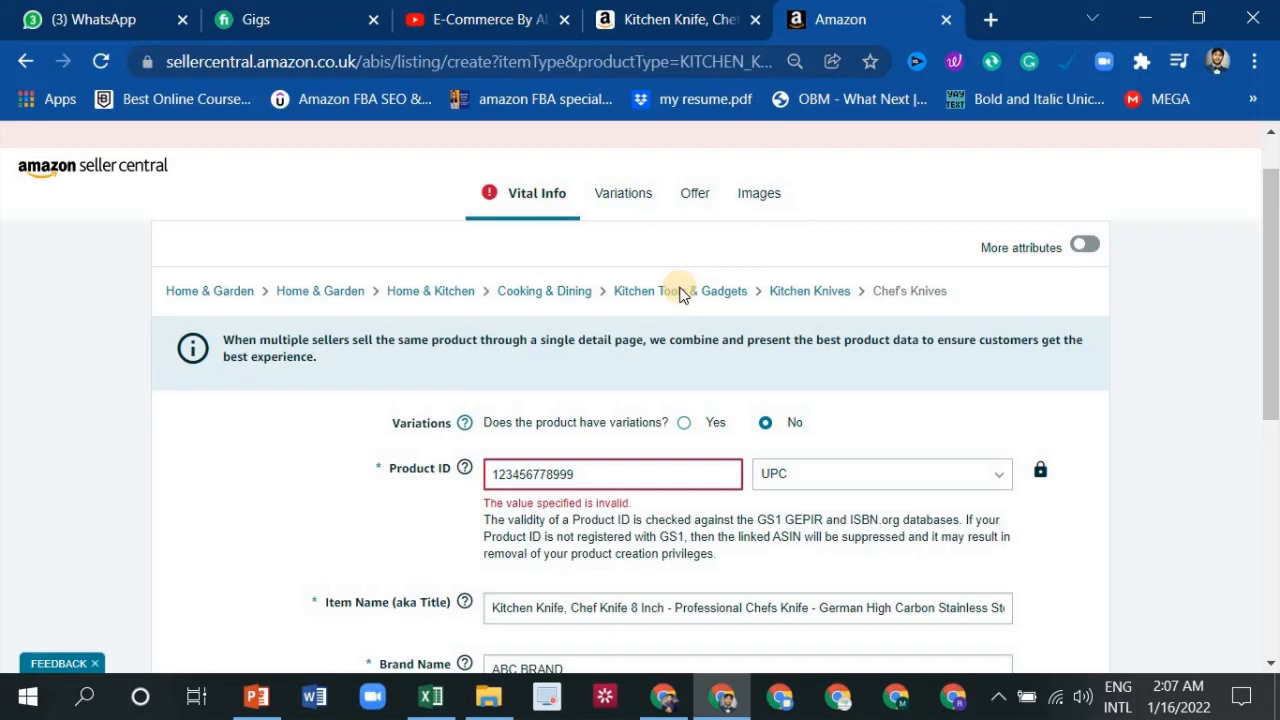
scroll(679, 292, down, 4)
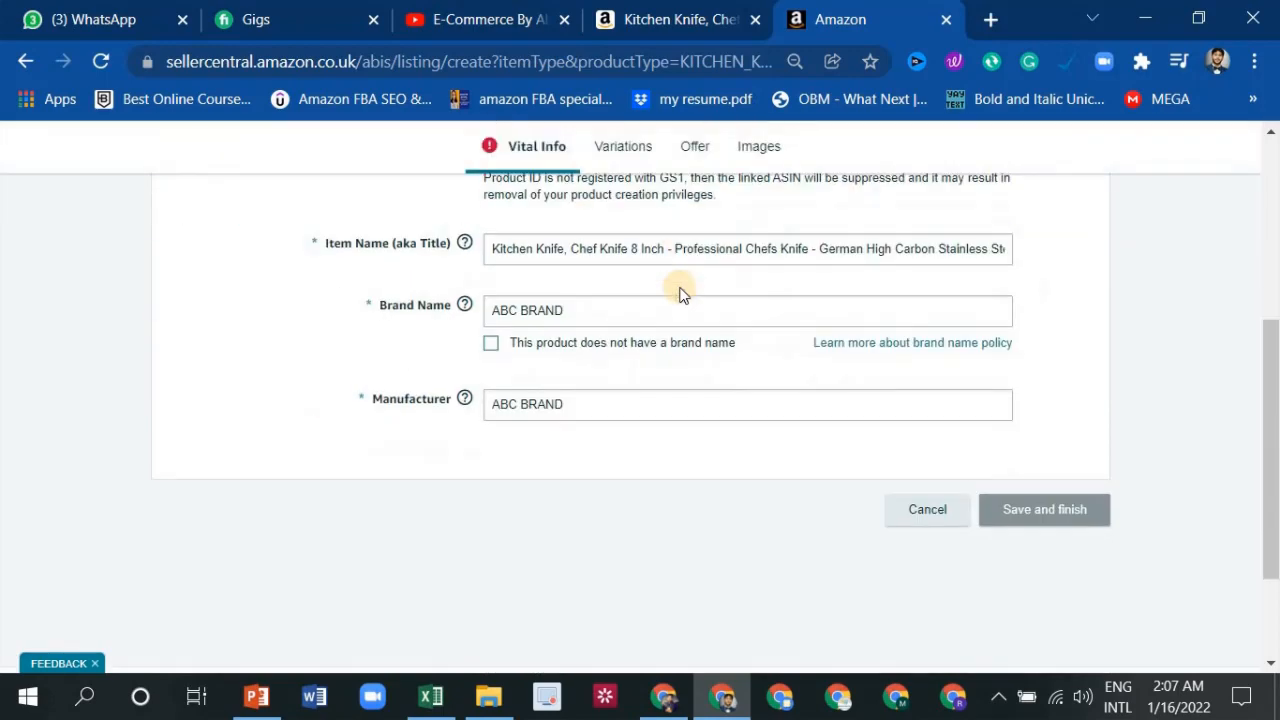
scroll(714, 342, up, 2)
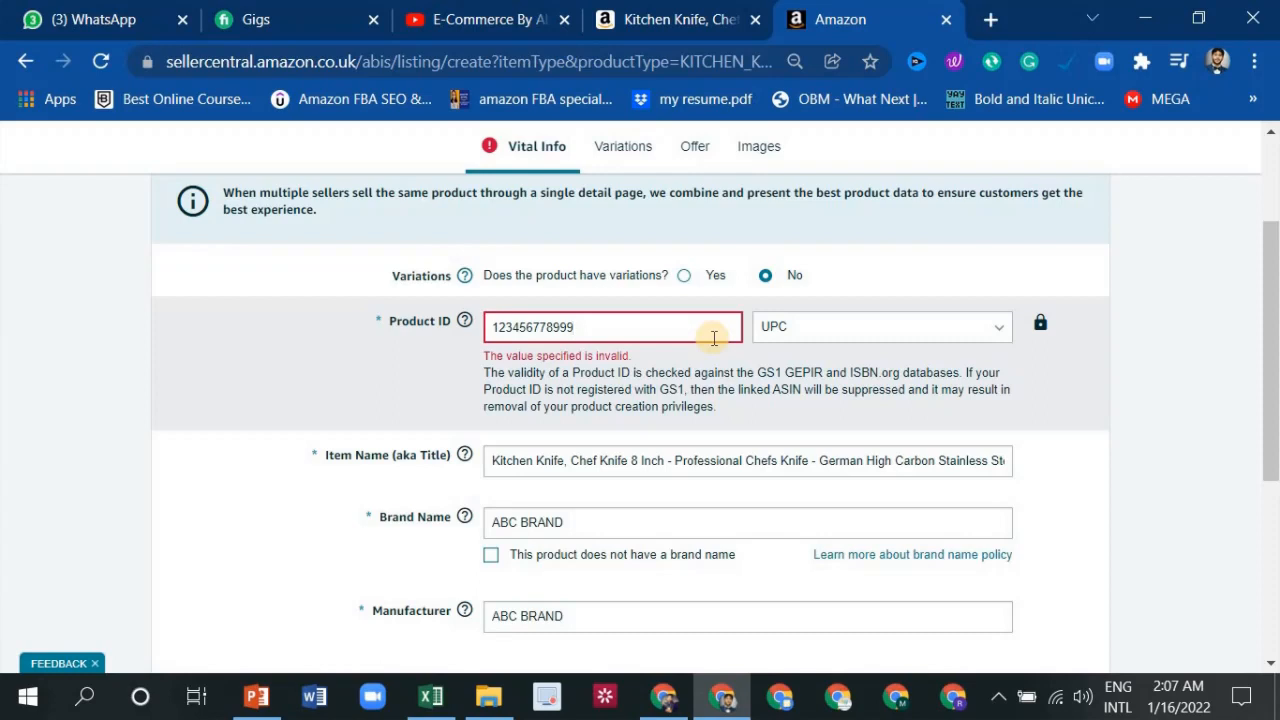
scroll(714, 338, up, 2)
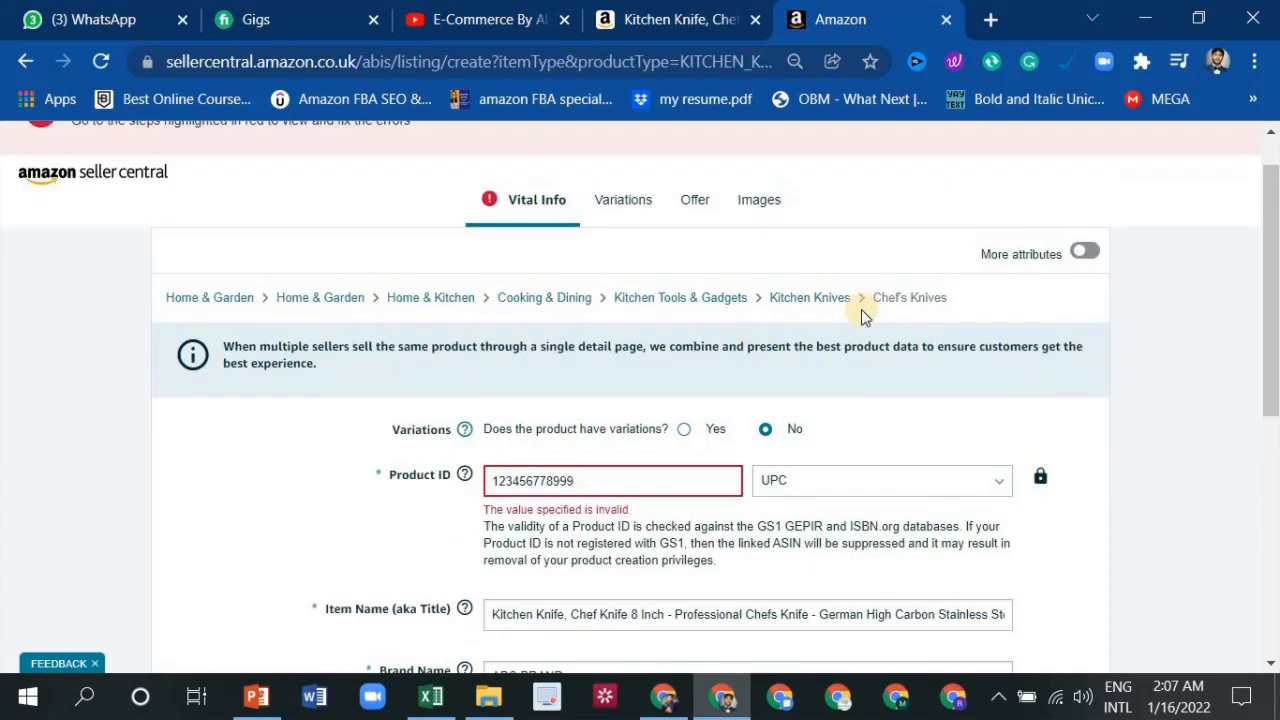
click(1080, 255)
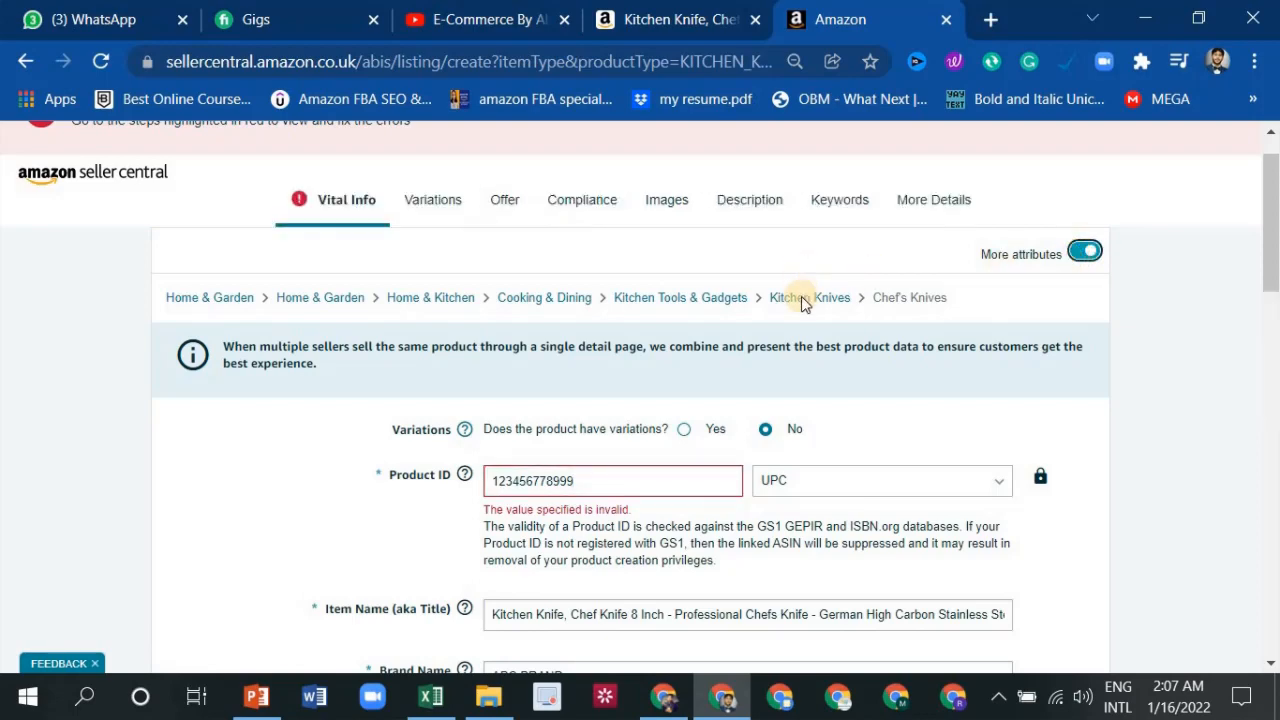
scroll(731, 325, down, 3)
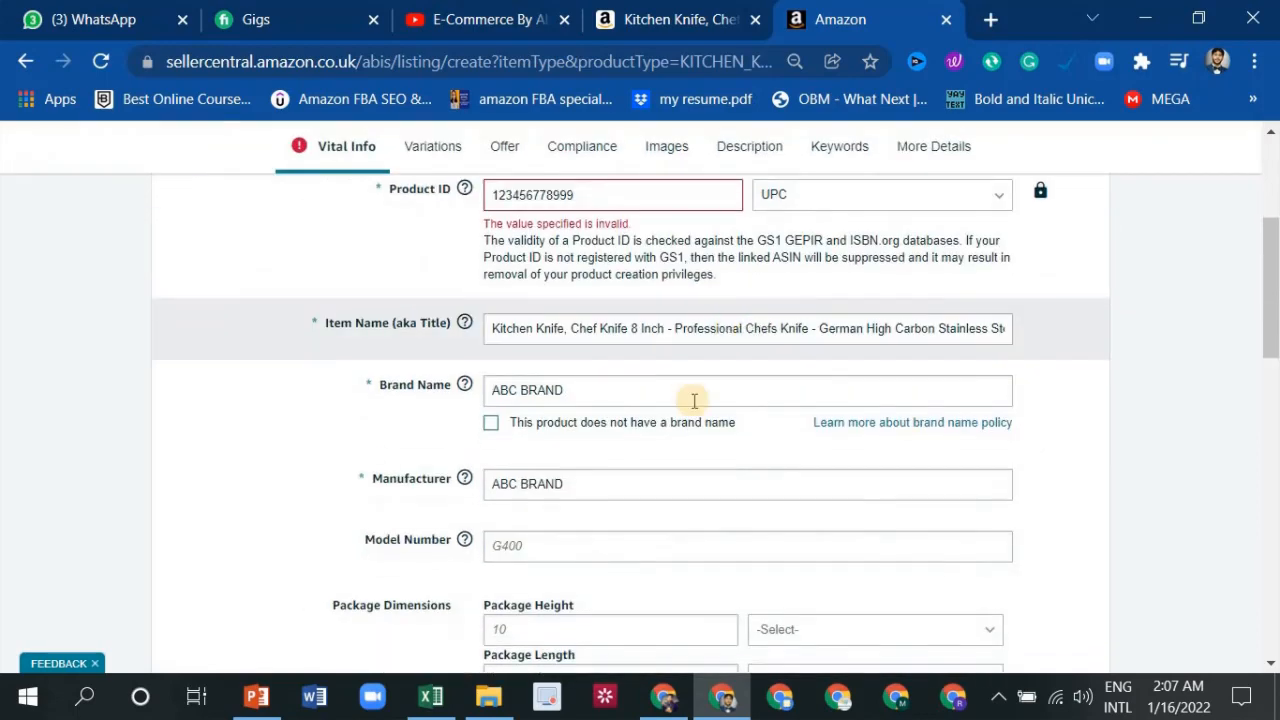
scroll(694, 400, down, 1)
scroll(726, 491, down, 3)
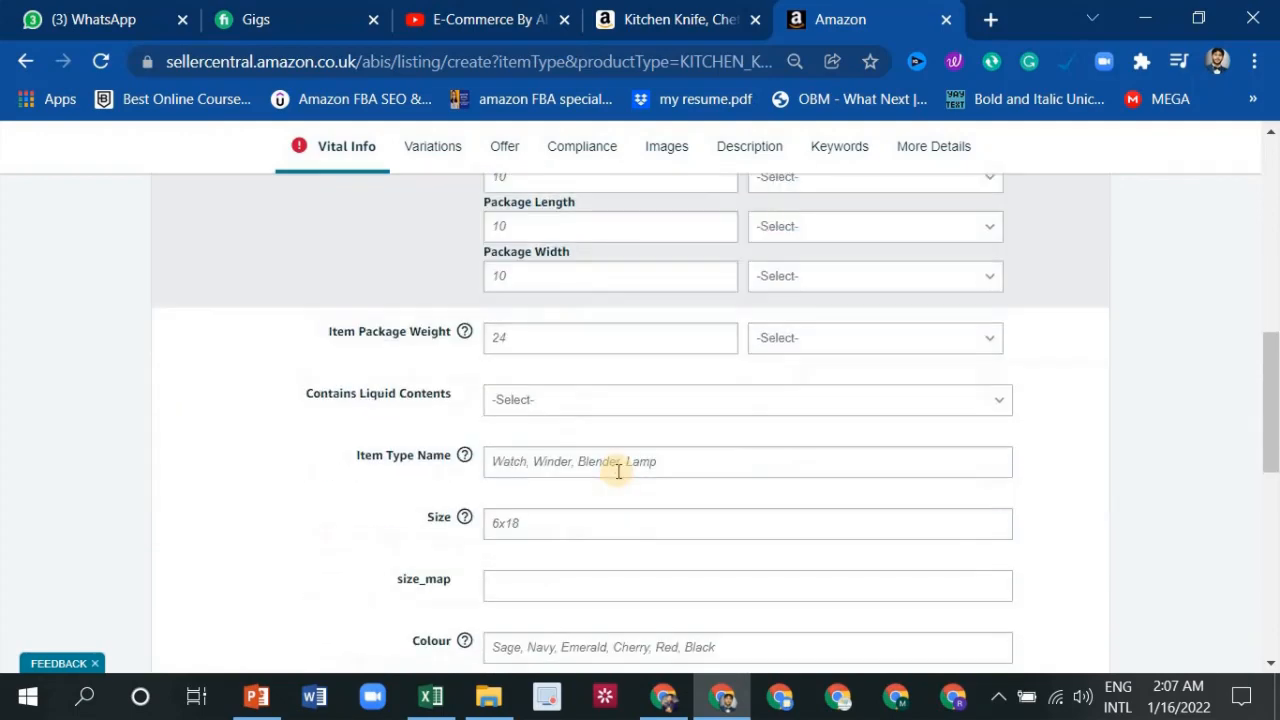
scroll(618, 471, down, 4)
scroll(605, 425, up, 6)
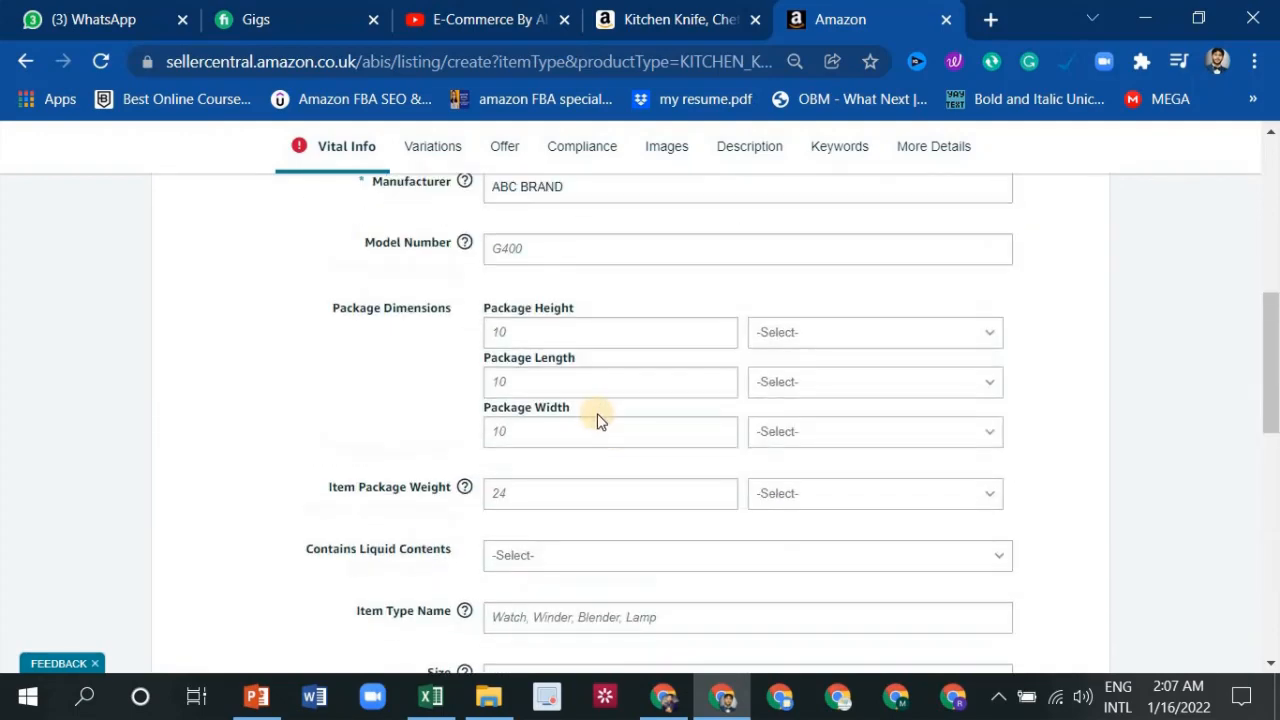
scroll(560, 390, up, 7)
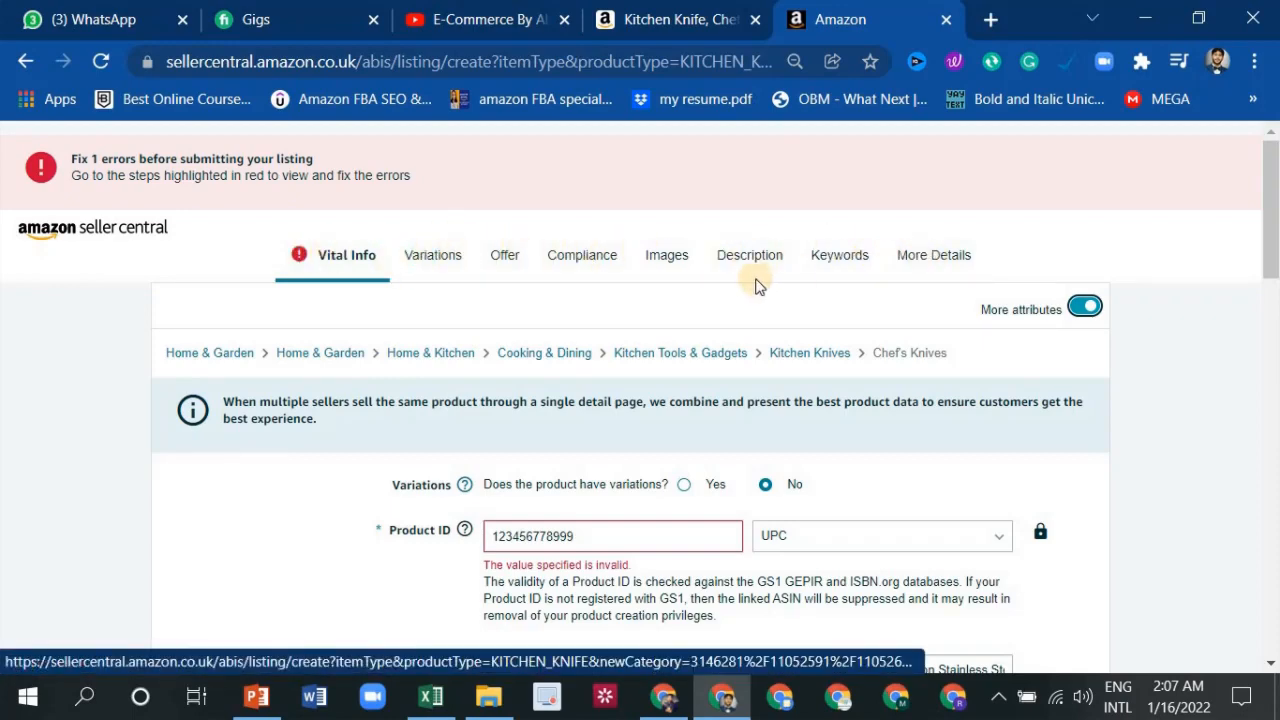
Enter 20 for the package height, 20 for the package length and 20 for the package width
scroll(740, 290, down, 2)
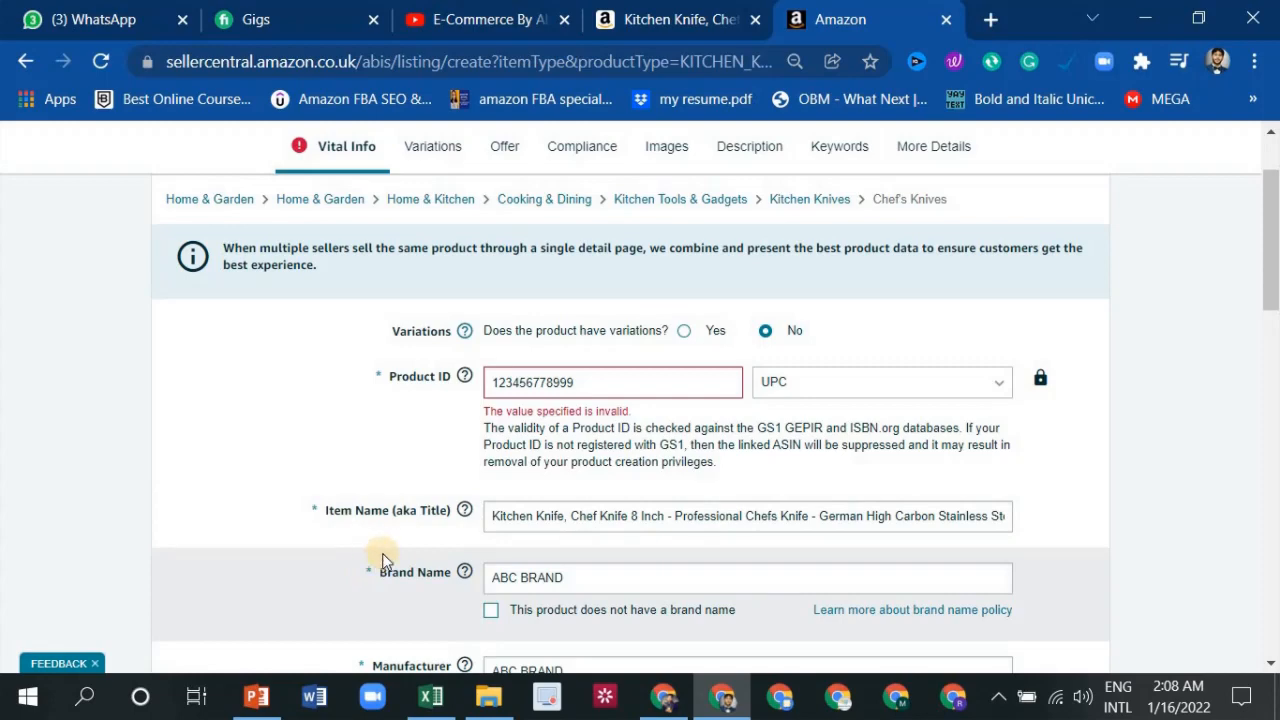
scroll(494, 503, down, 3)
scroll(513, 502, down, 1)
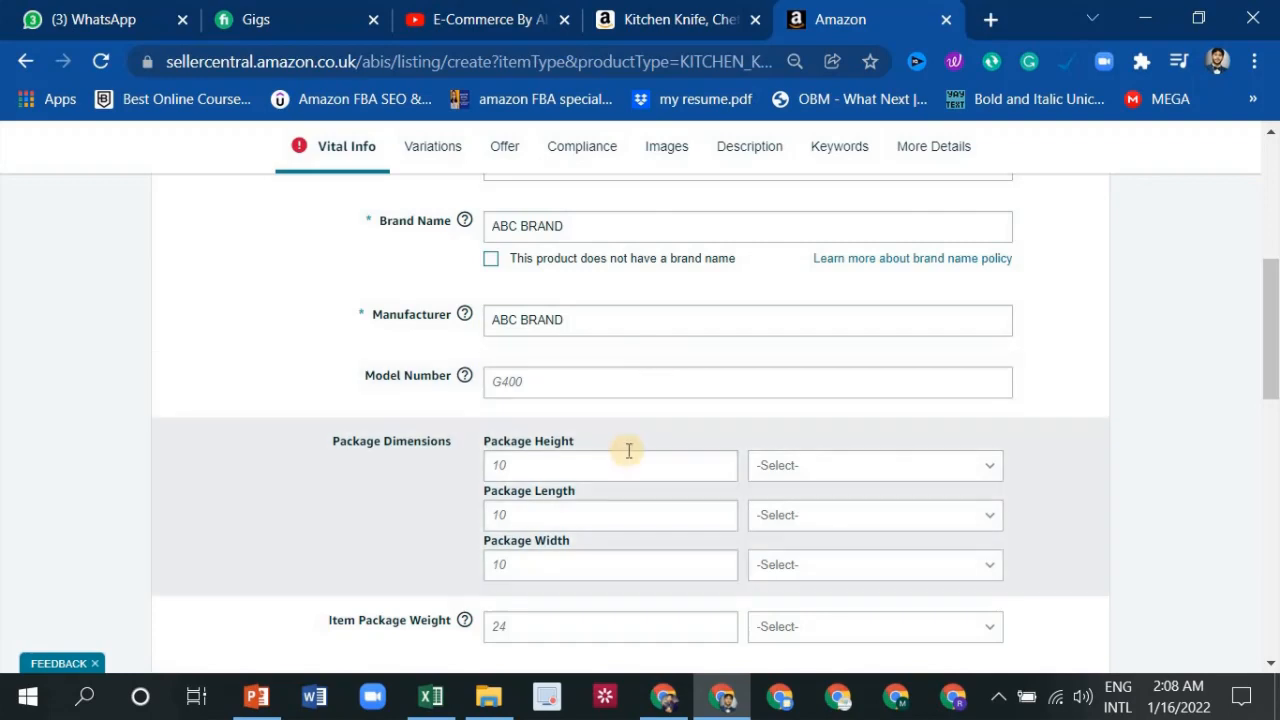
click(619, 465)
text(20)
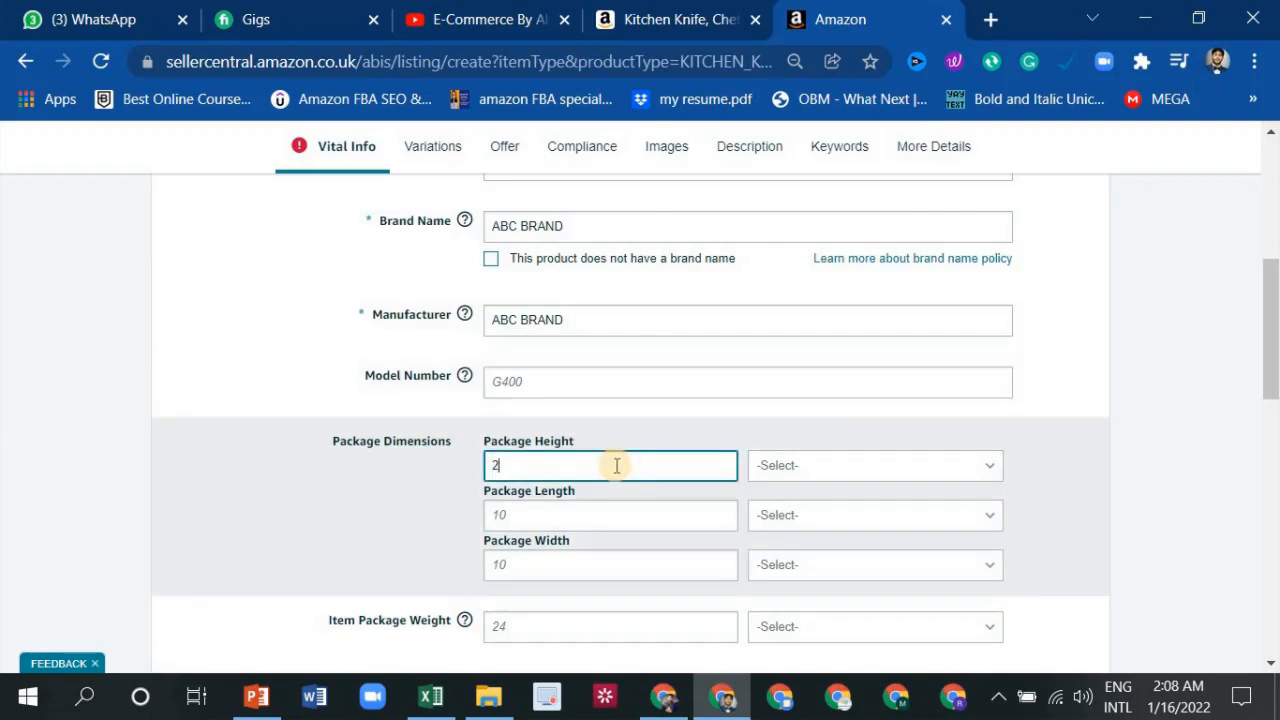
click(786, 466)
click(652, 512)
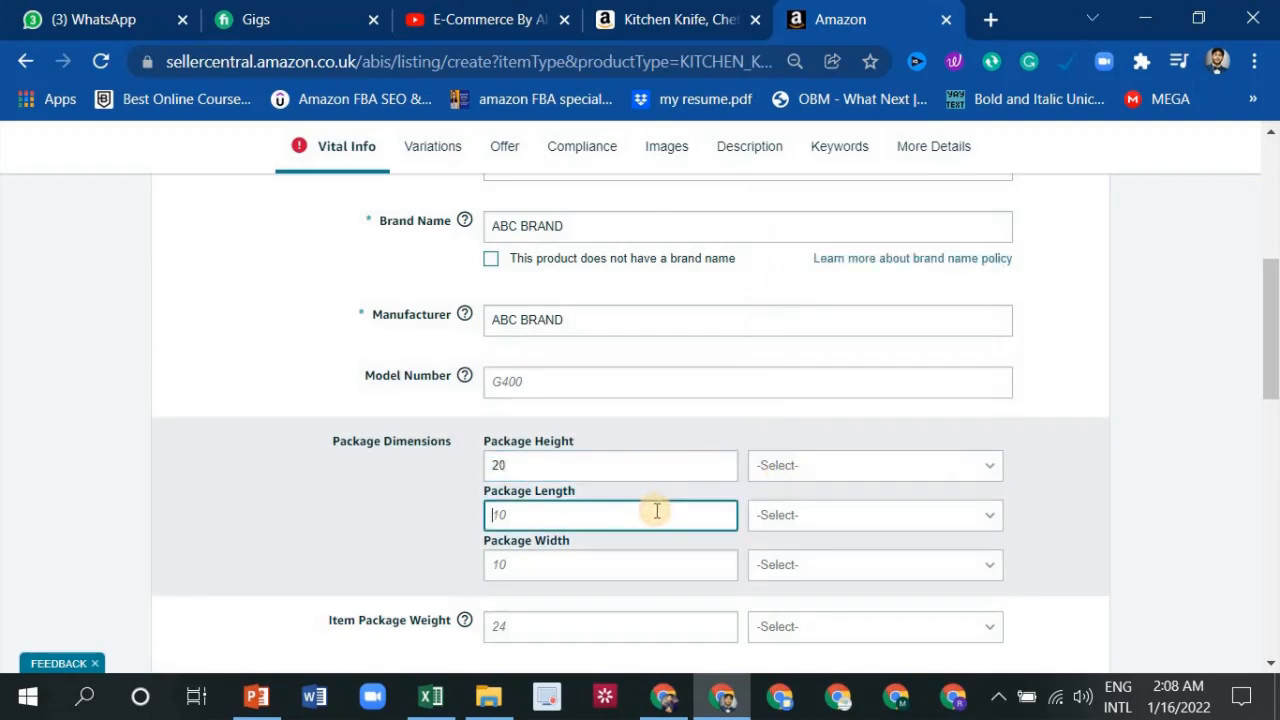
text(20)
click(631, 563)
text(2)
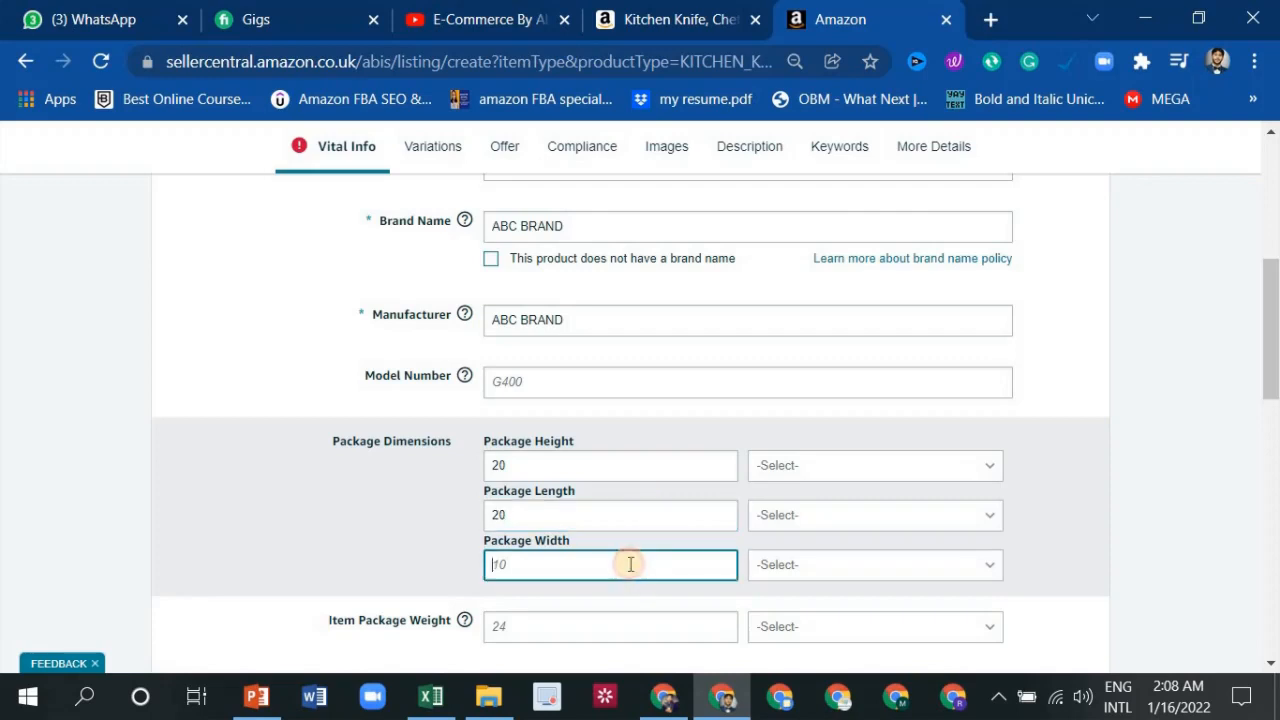
text(0)
Set the units of the package height, length and width to CM
click(775, 468)
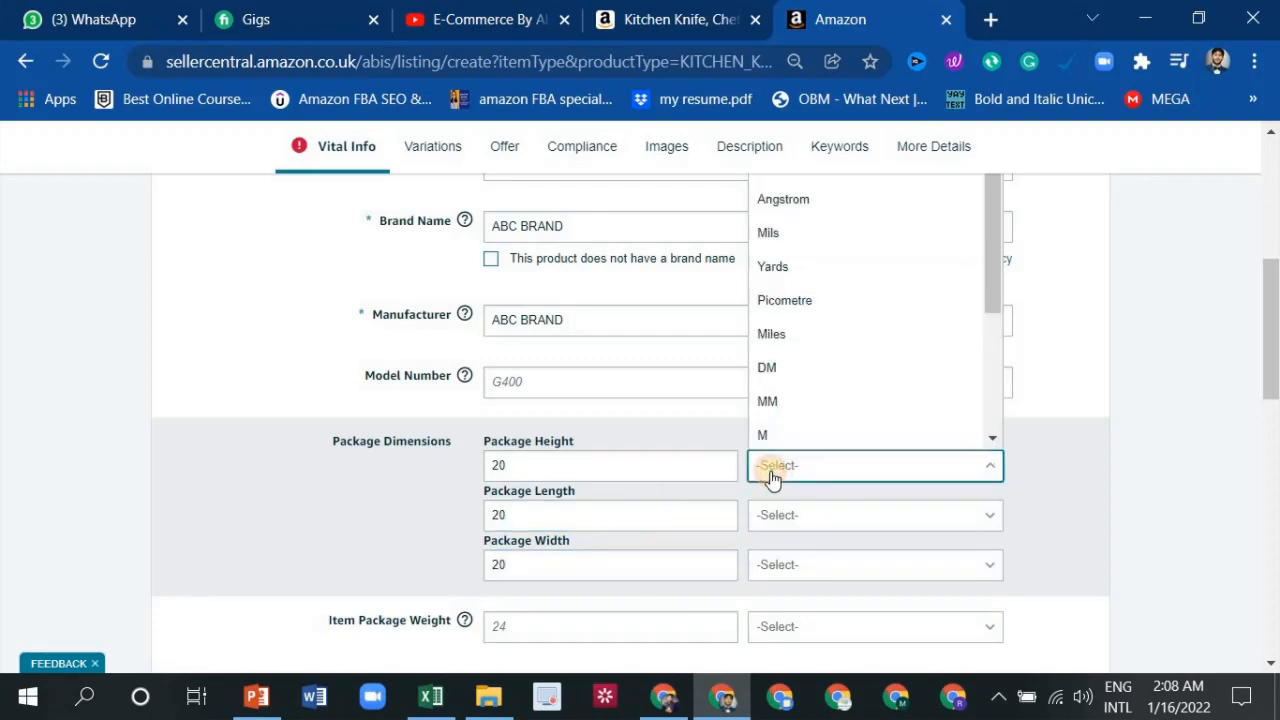
scroll(771, 380, down, 1)
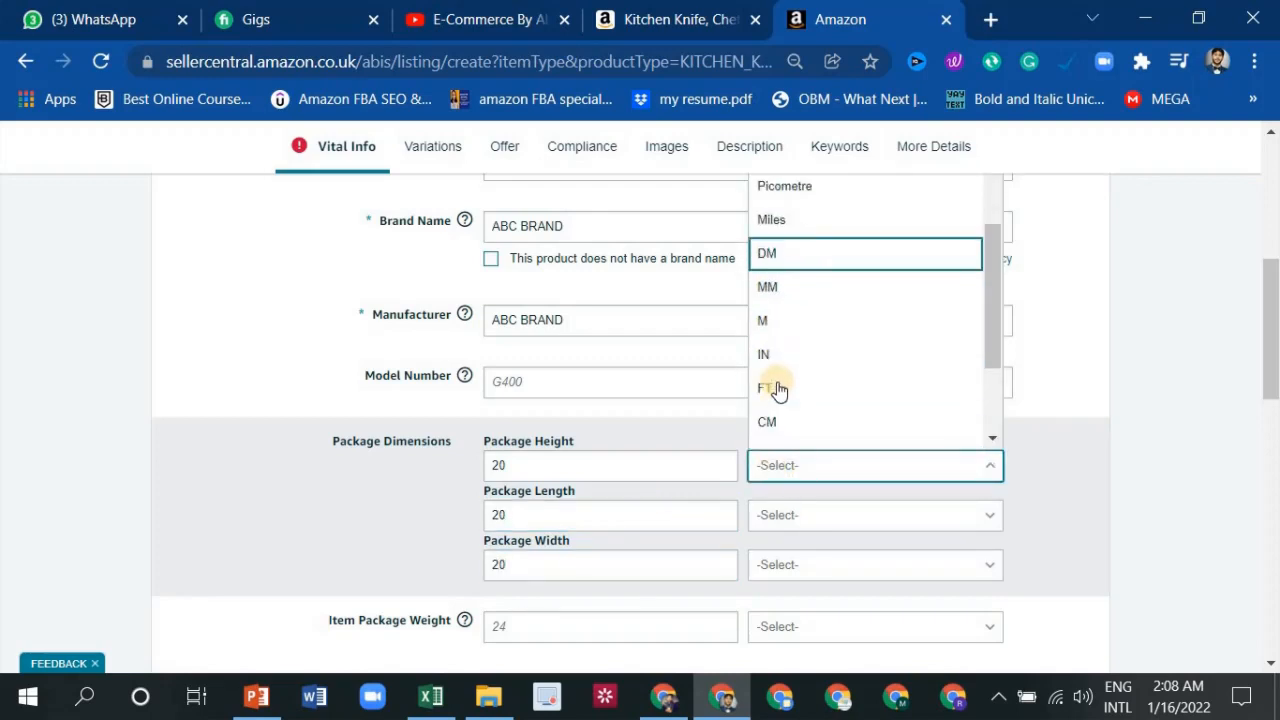
click(773, 423)
click(812, 530)
scroll(803, 471, down, 1)
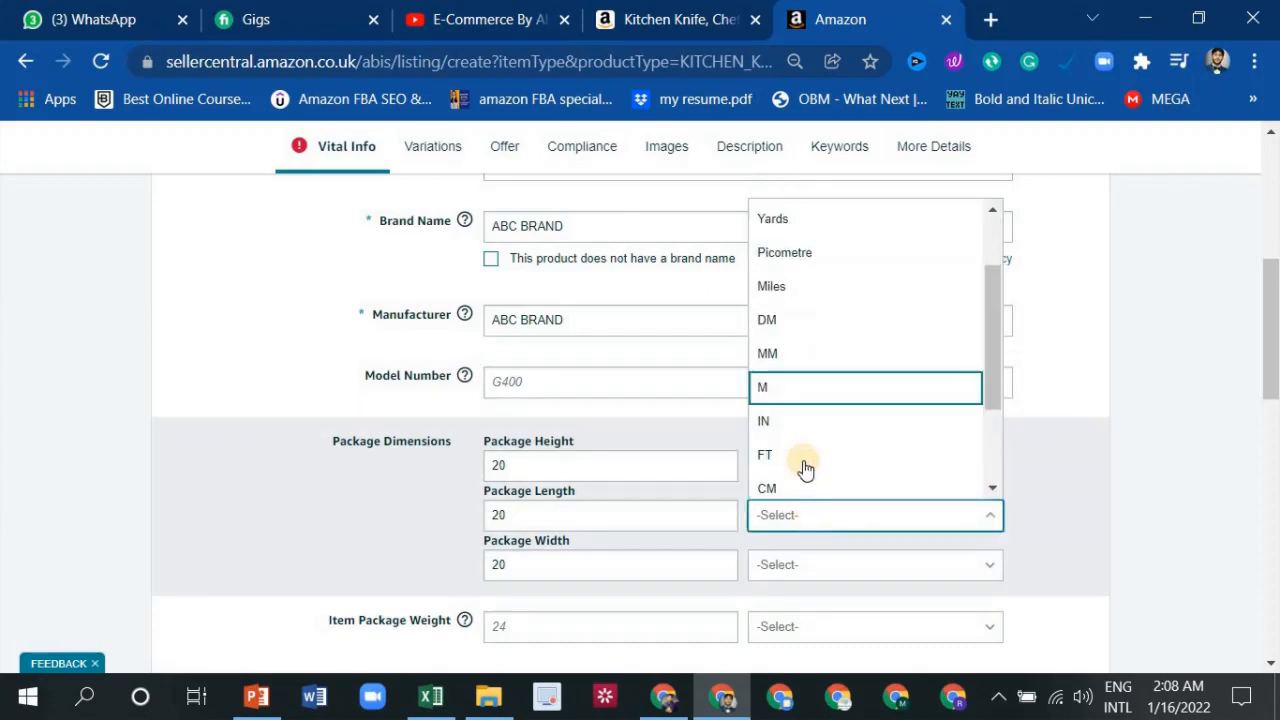
click(810, 468)
click(822, 566)
scroll(789, 500, down, 1)
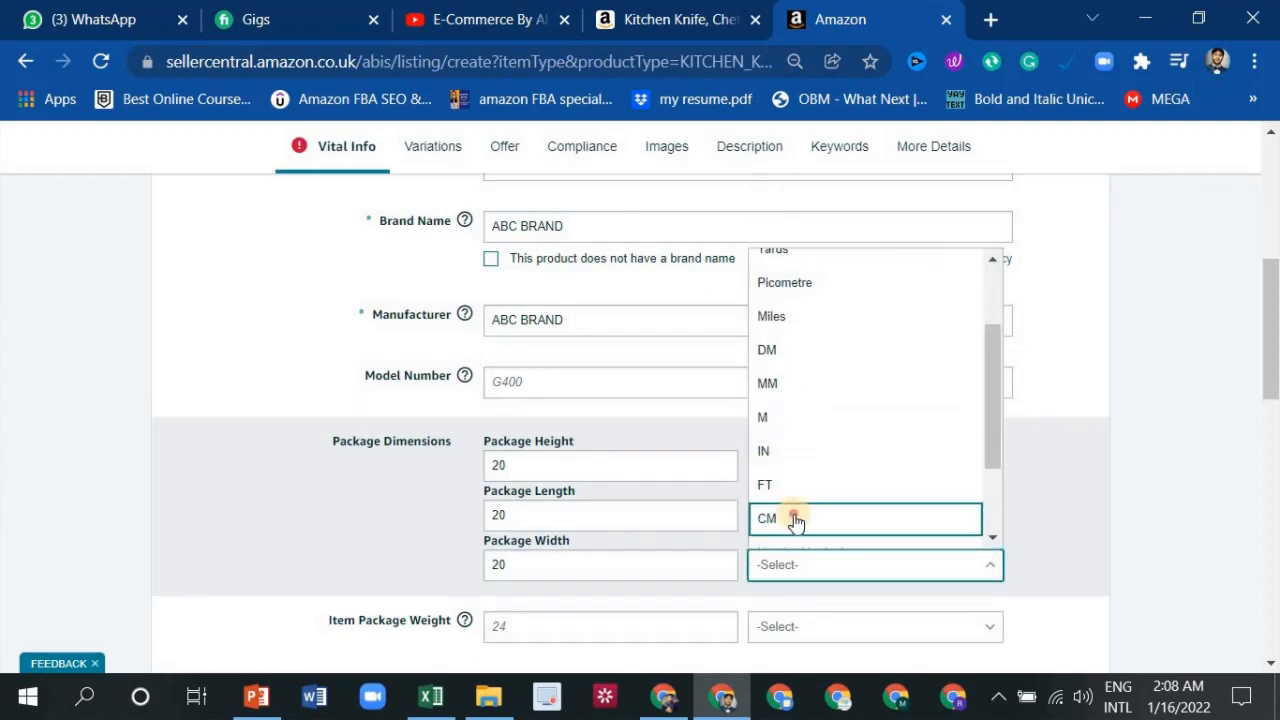
click(794, 520)
Set the item package weight to 1000 GR
scroll(581, 457, down, 1)
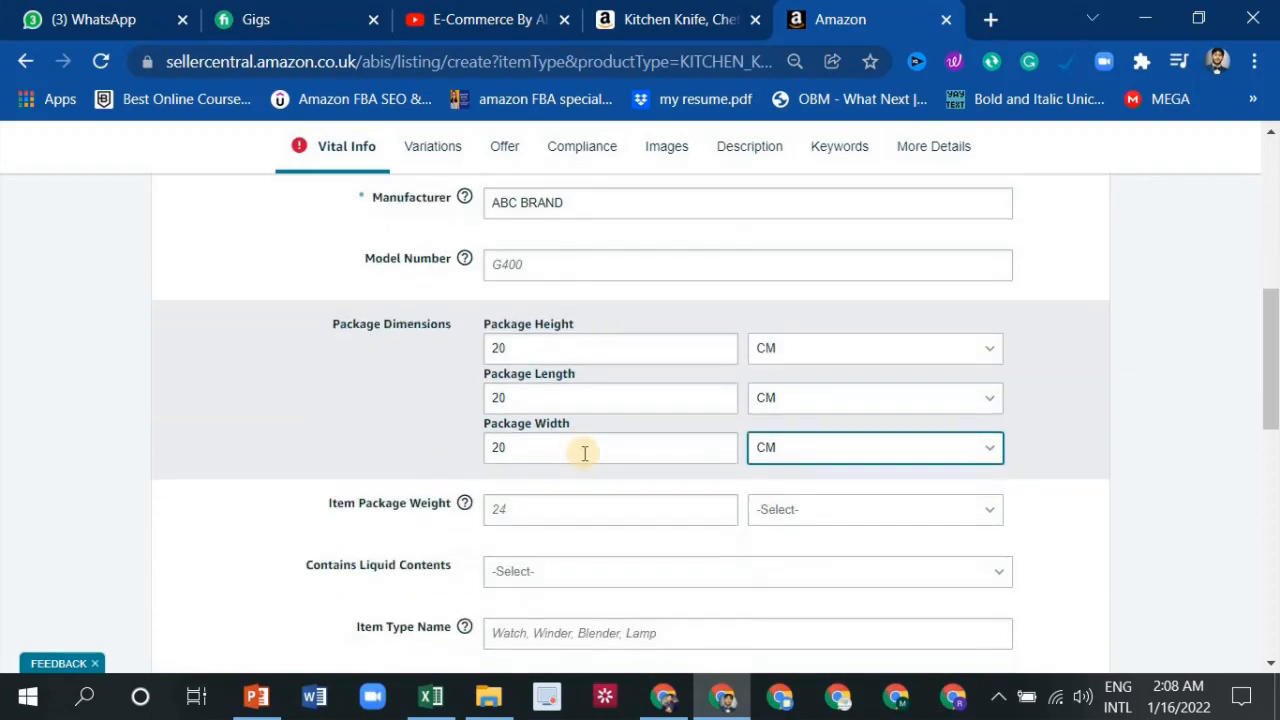
click(560, 512)
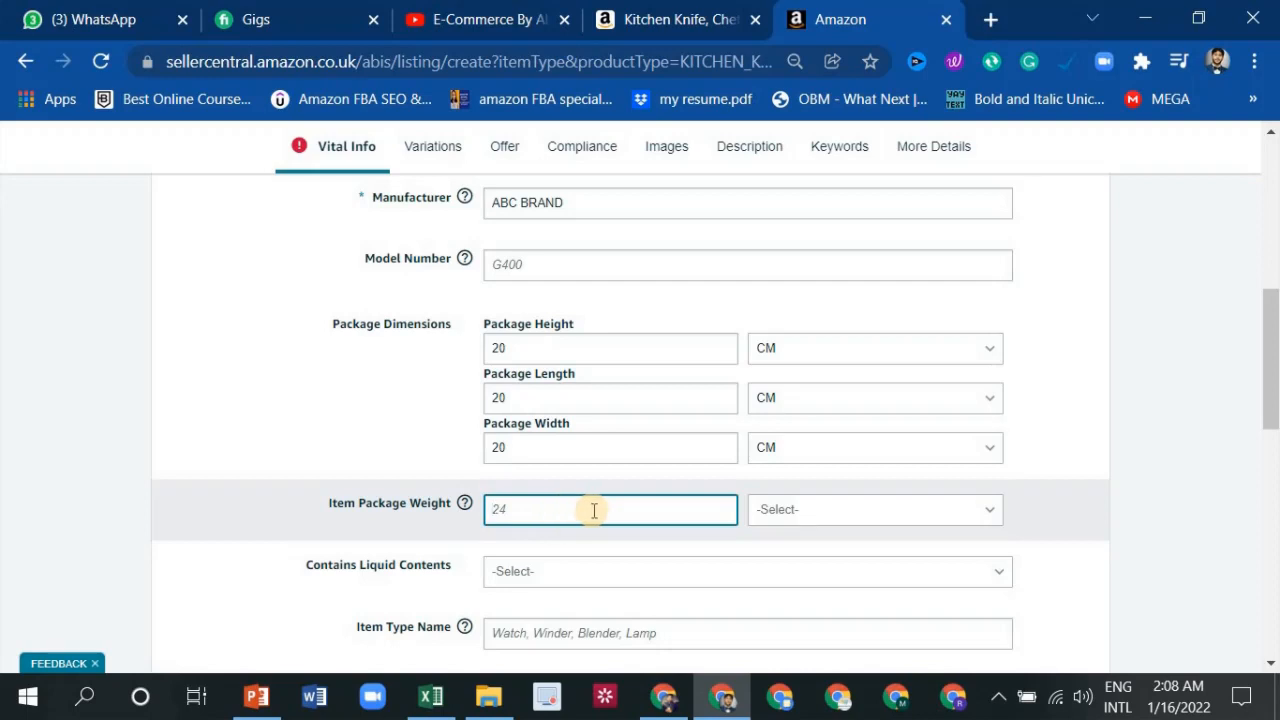
text(1000)
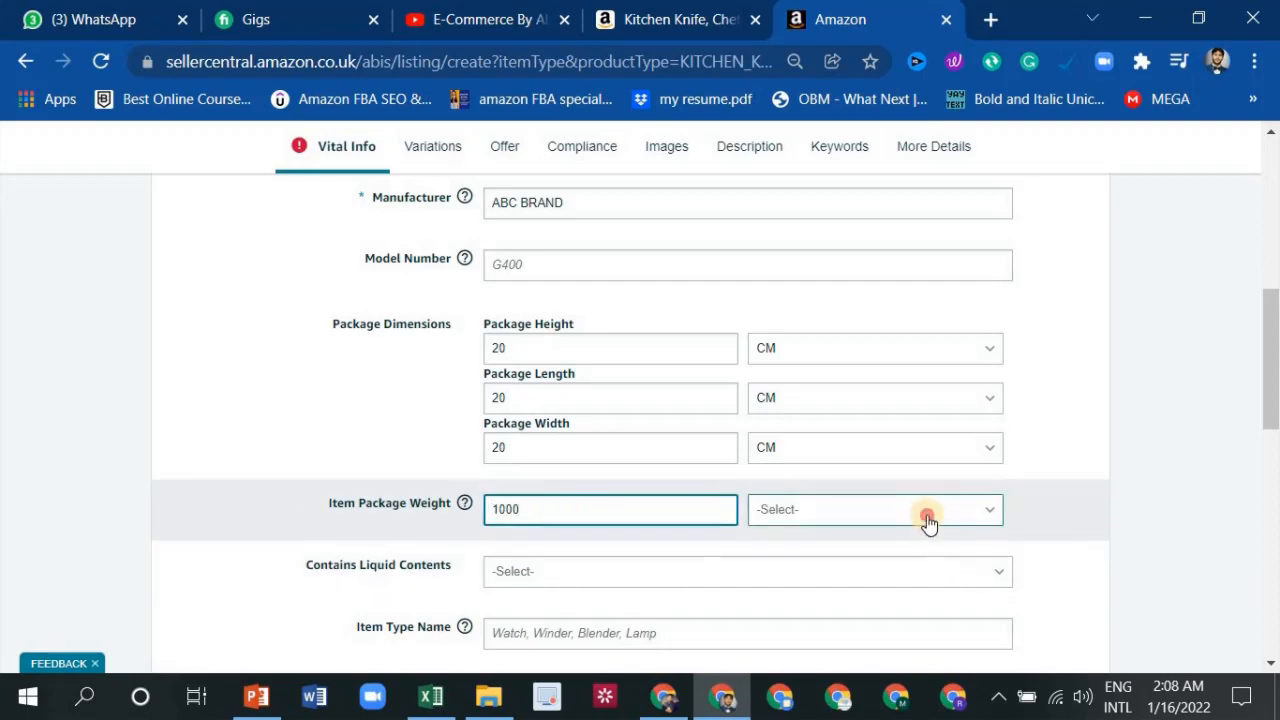
click(928, 520)
click(808, 337)
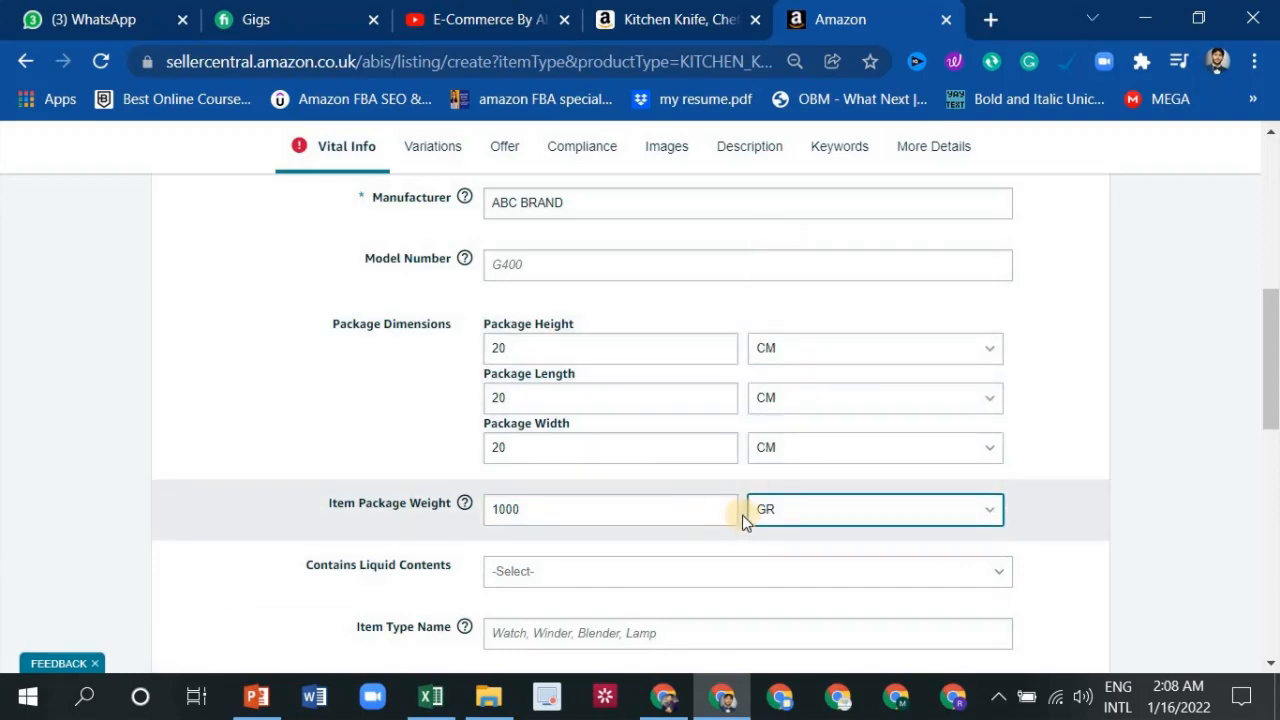
State that the product contains no liquid contents
scroll(498, 438, down, 2)
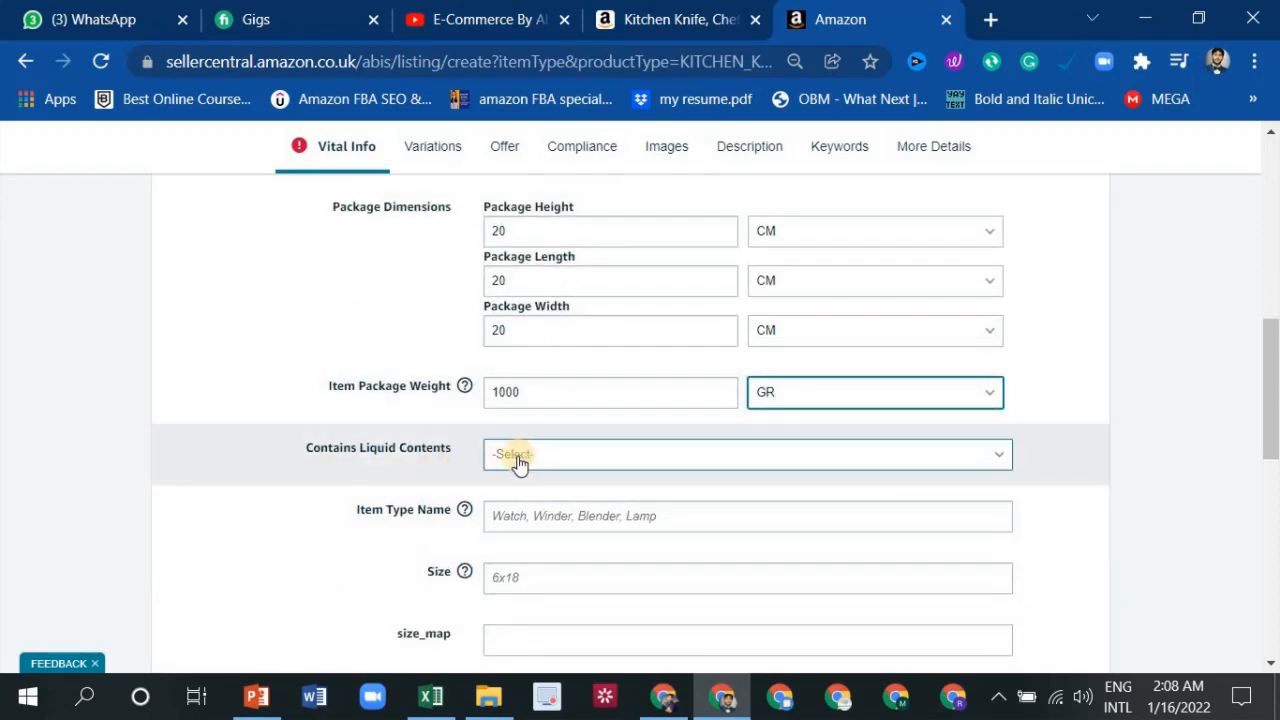
click(518, 462)
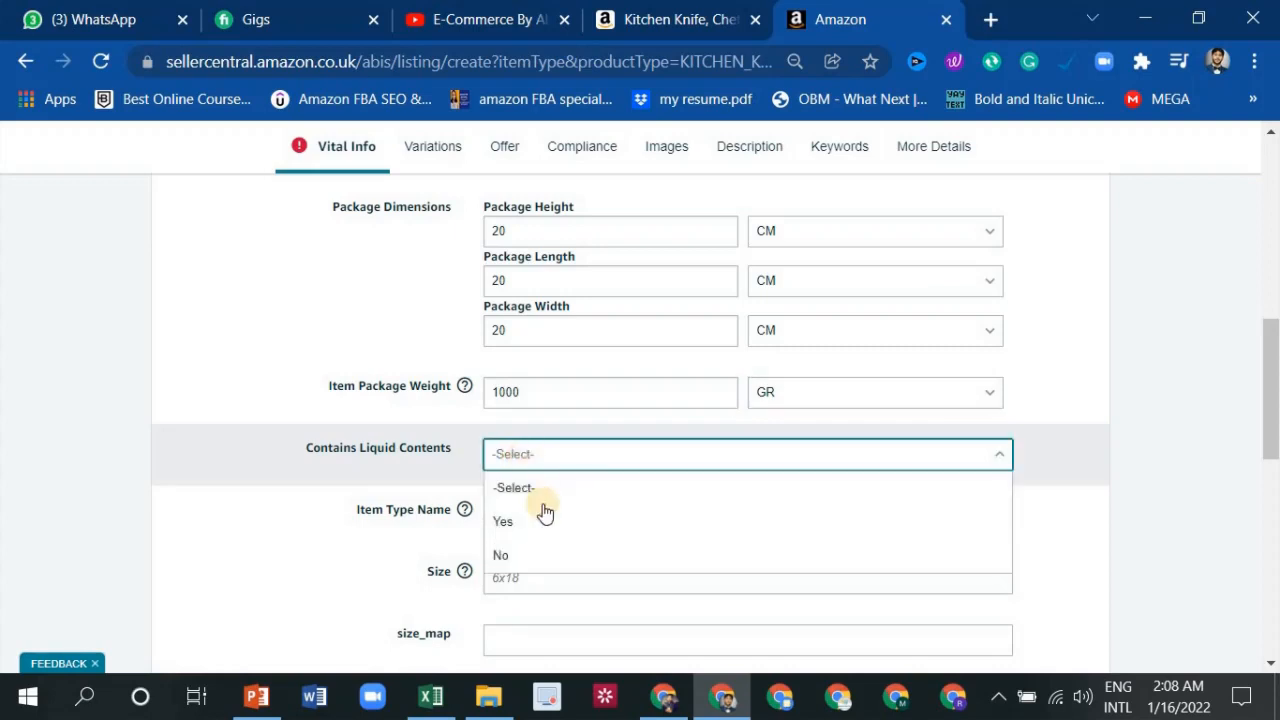
click(555, 555)
Look through the remaining size, colour and material attributes and inspect the Age restriction bladed products field
scroll(550, 472, down, 1)
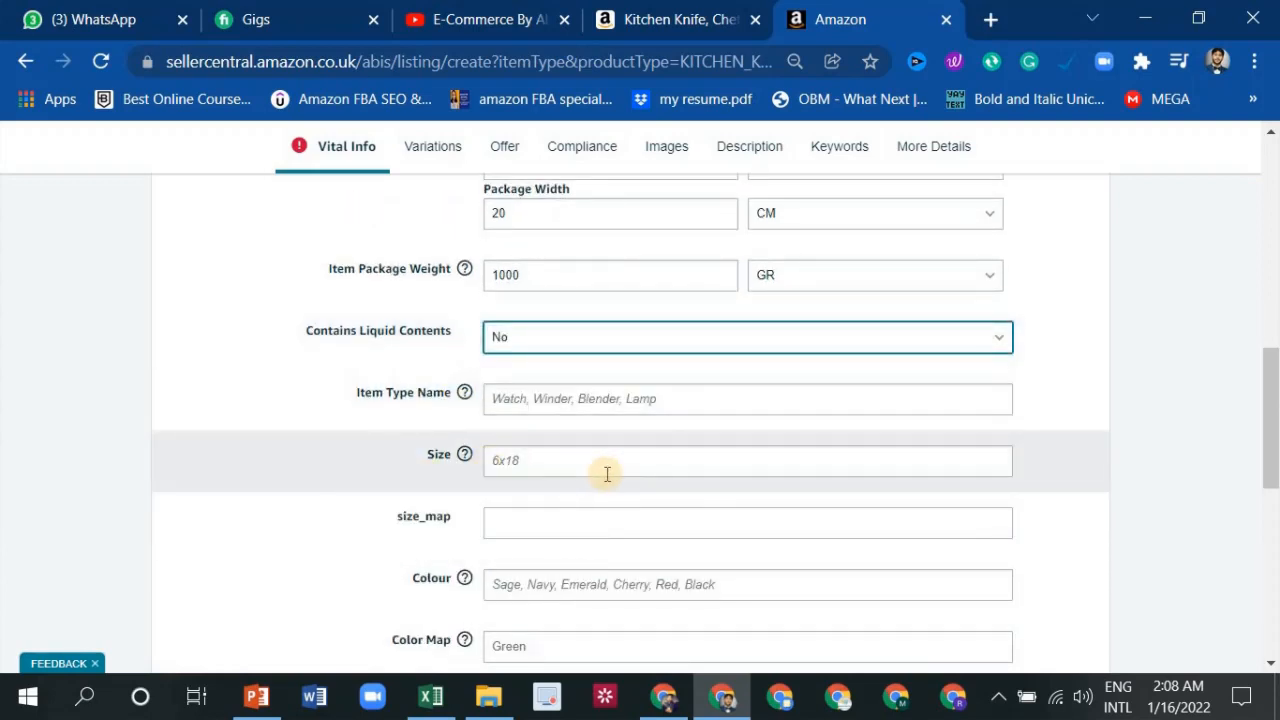
scroll(607, 474, down, 1)
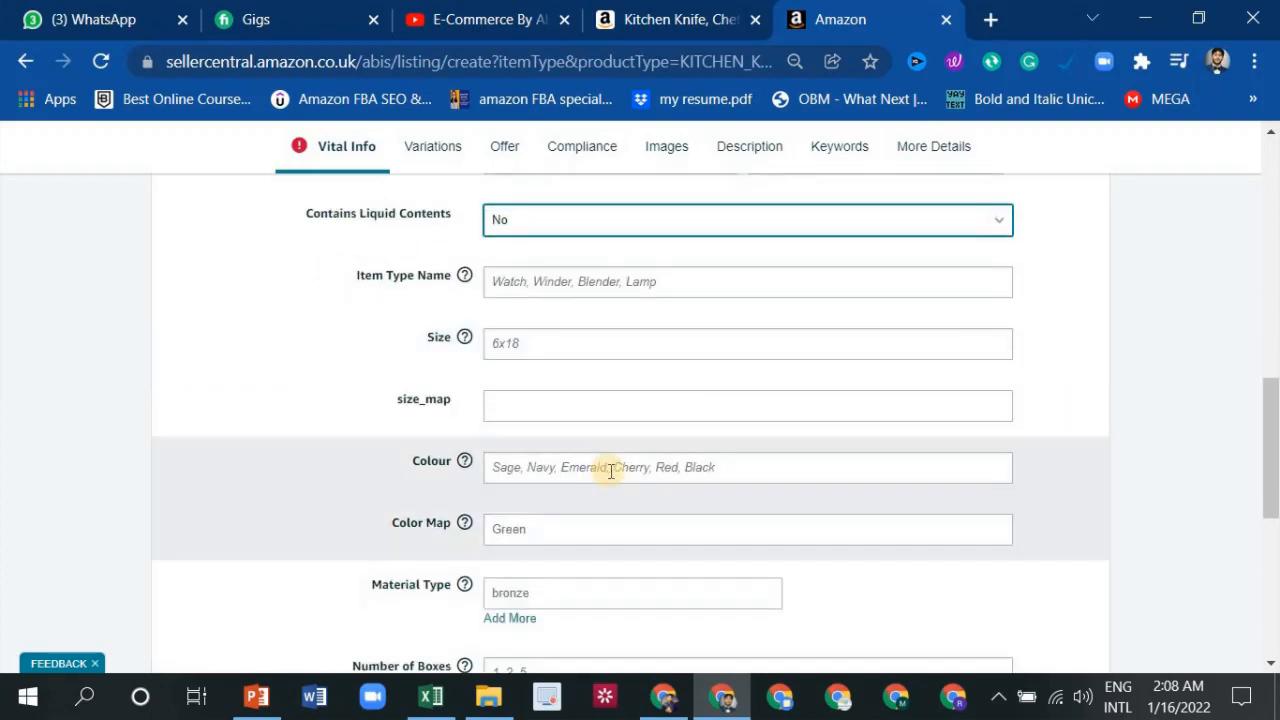
scroll(605, 474, down, 1)
click(580, 478)
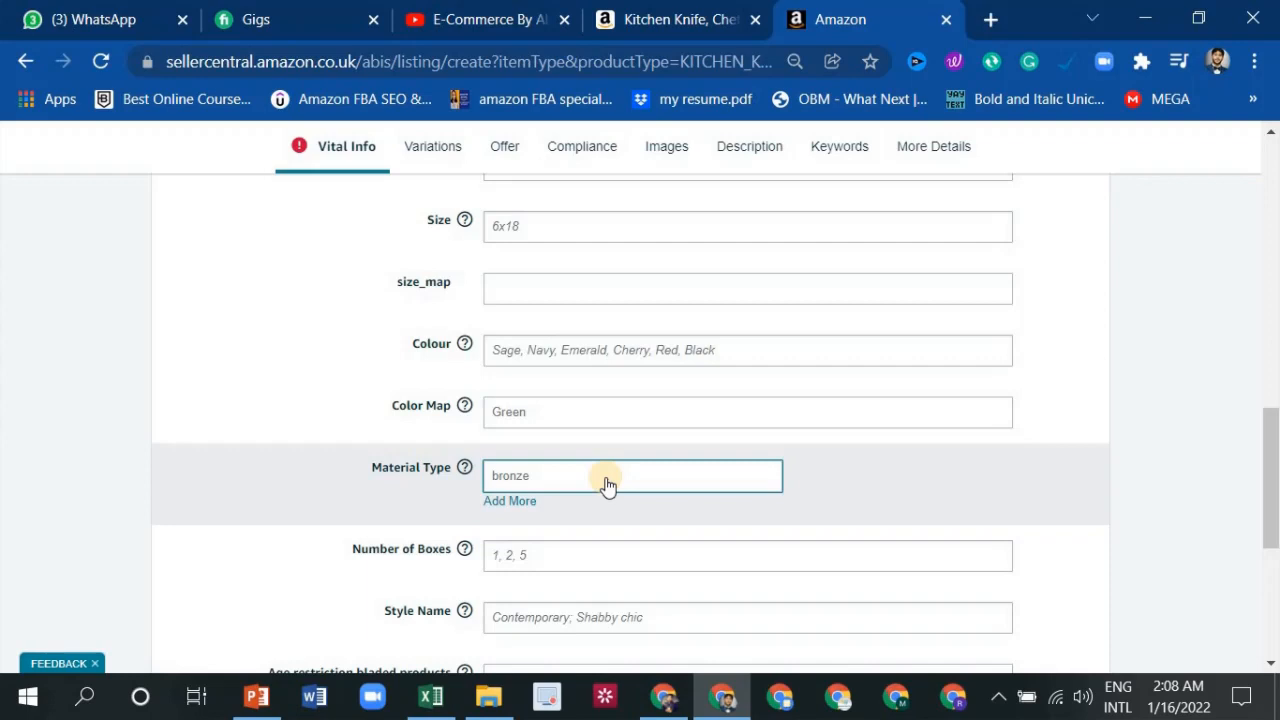
scroll(608, 485, down, 1)
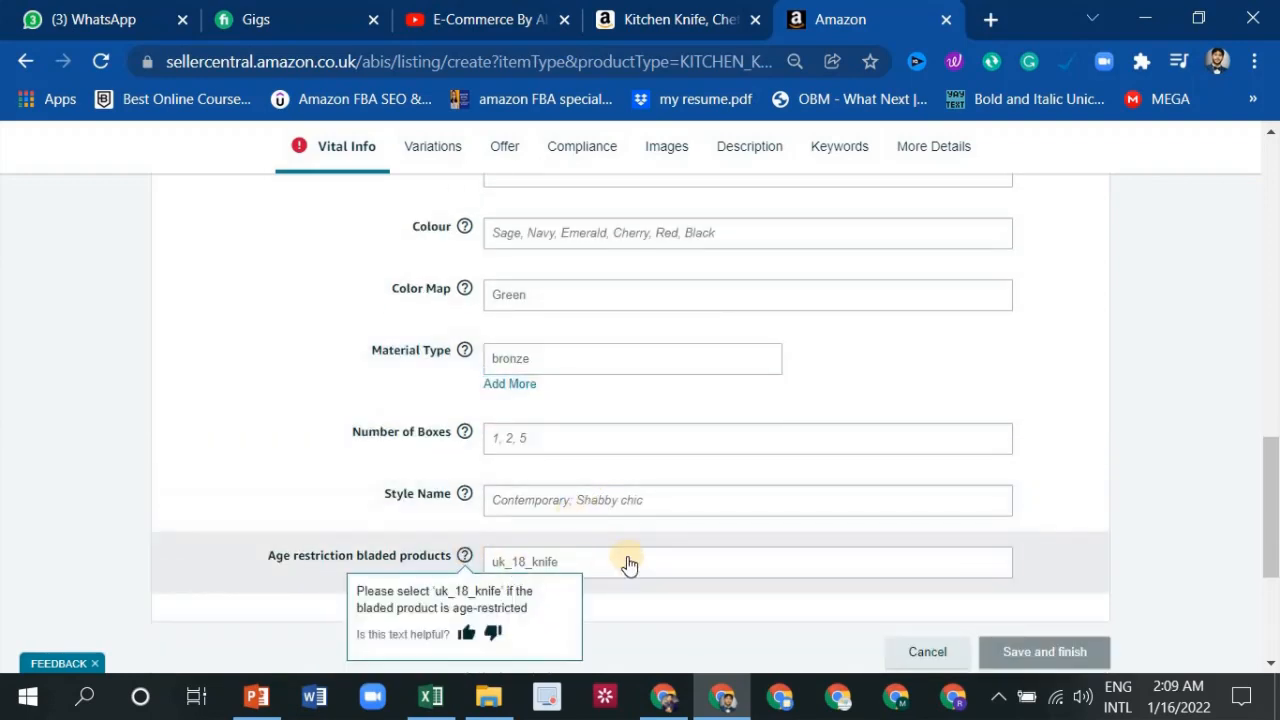
click(523, 560)
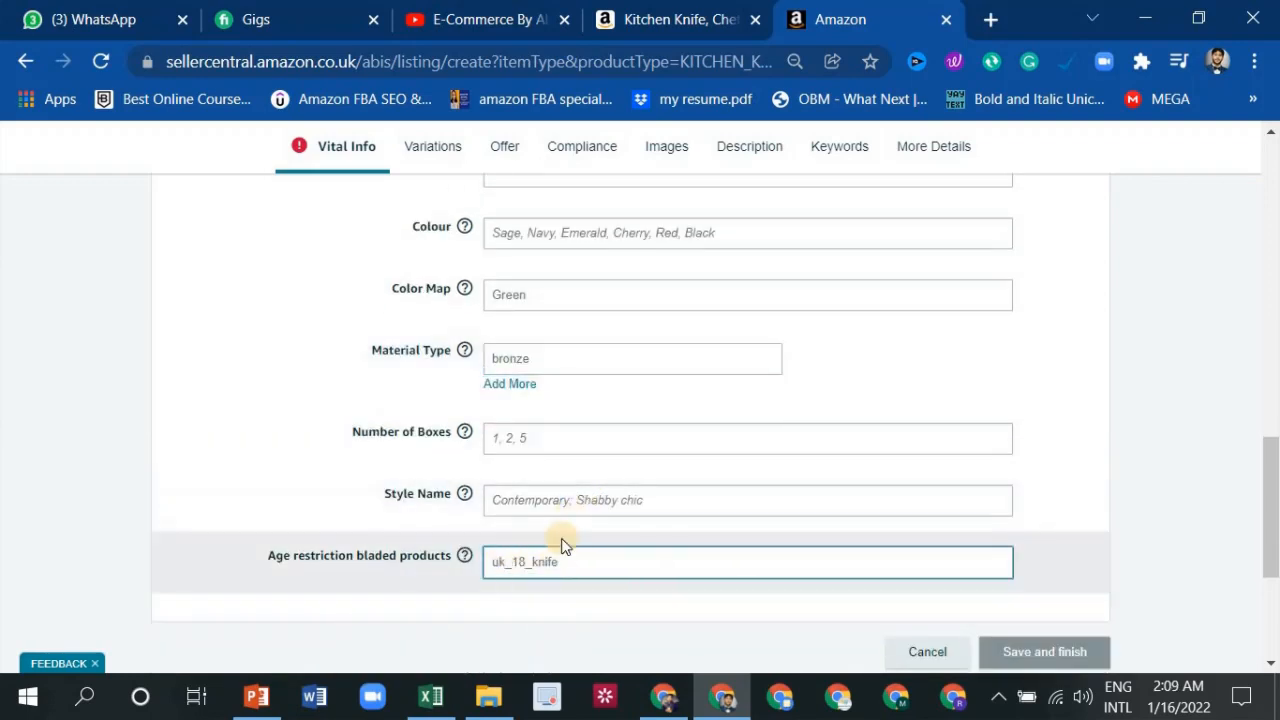
click(381, 583)
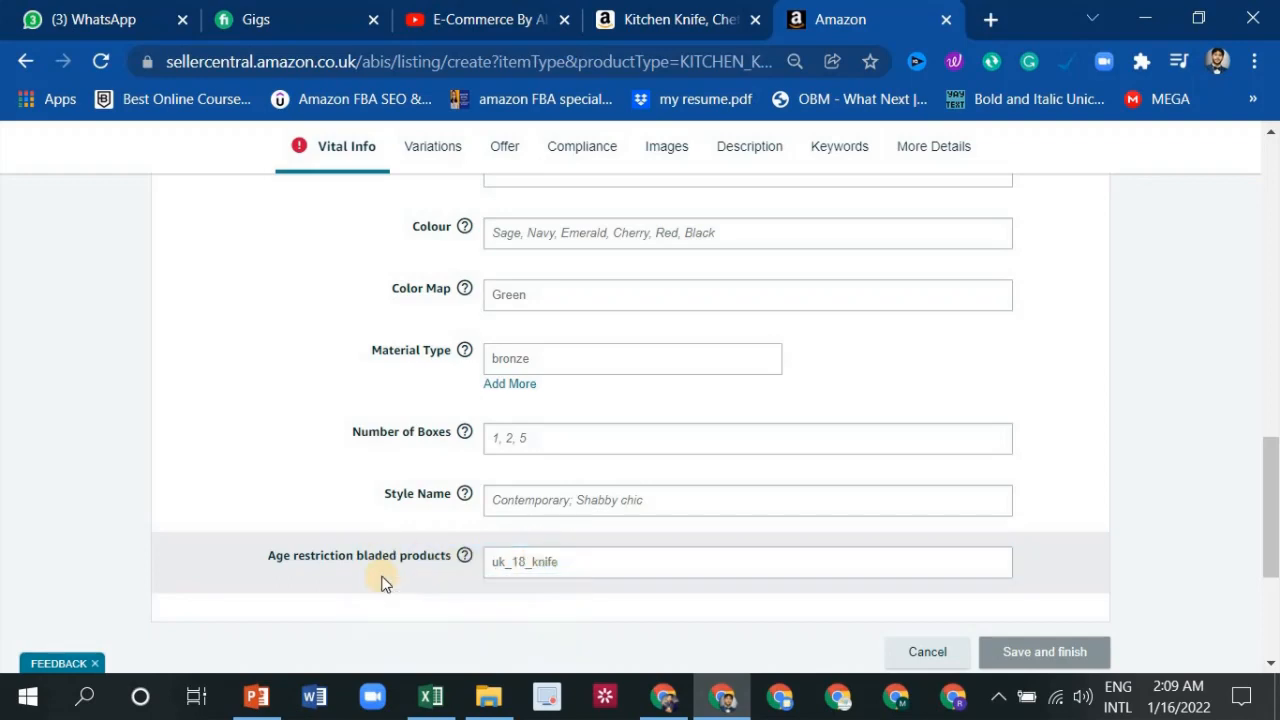
click(543, 565)
click(544, 566)
click(546, 596)
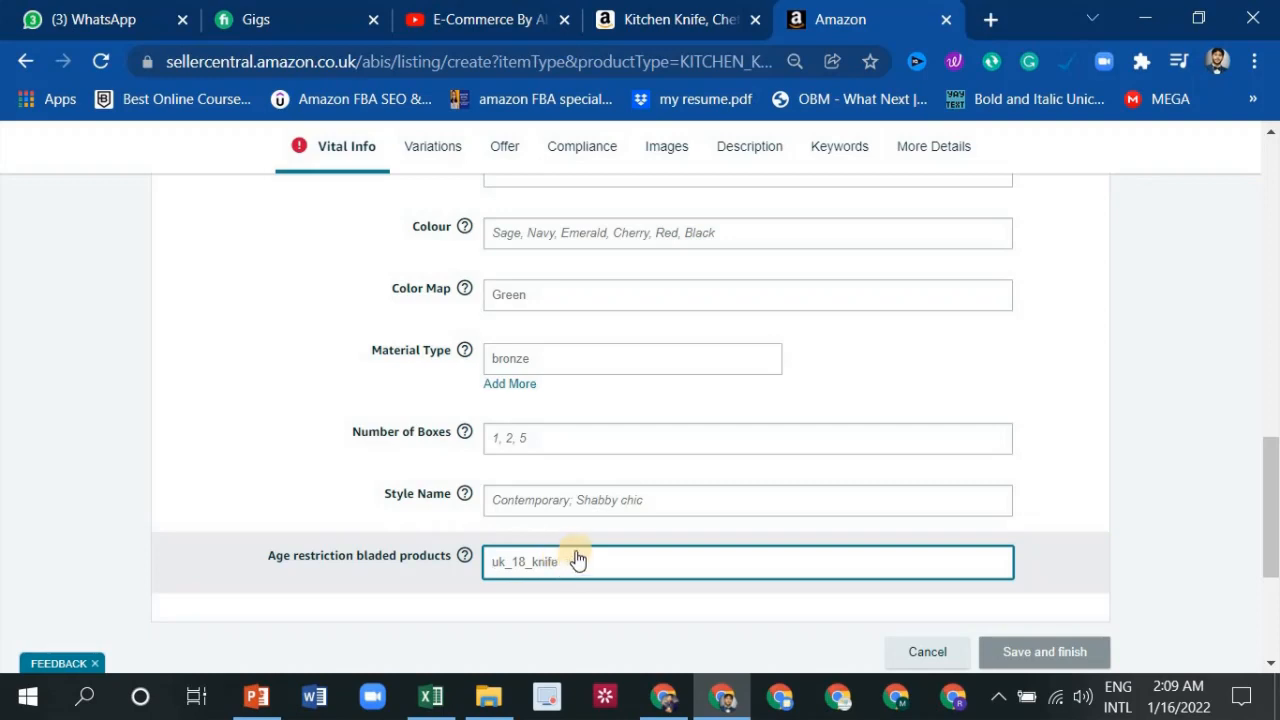
Review the whole Vital Info section, from the Product ID through to the age restriction field
scroll(577, 558, up, 10)
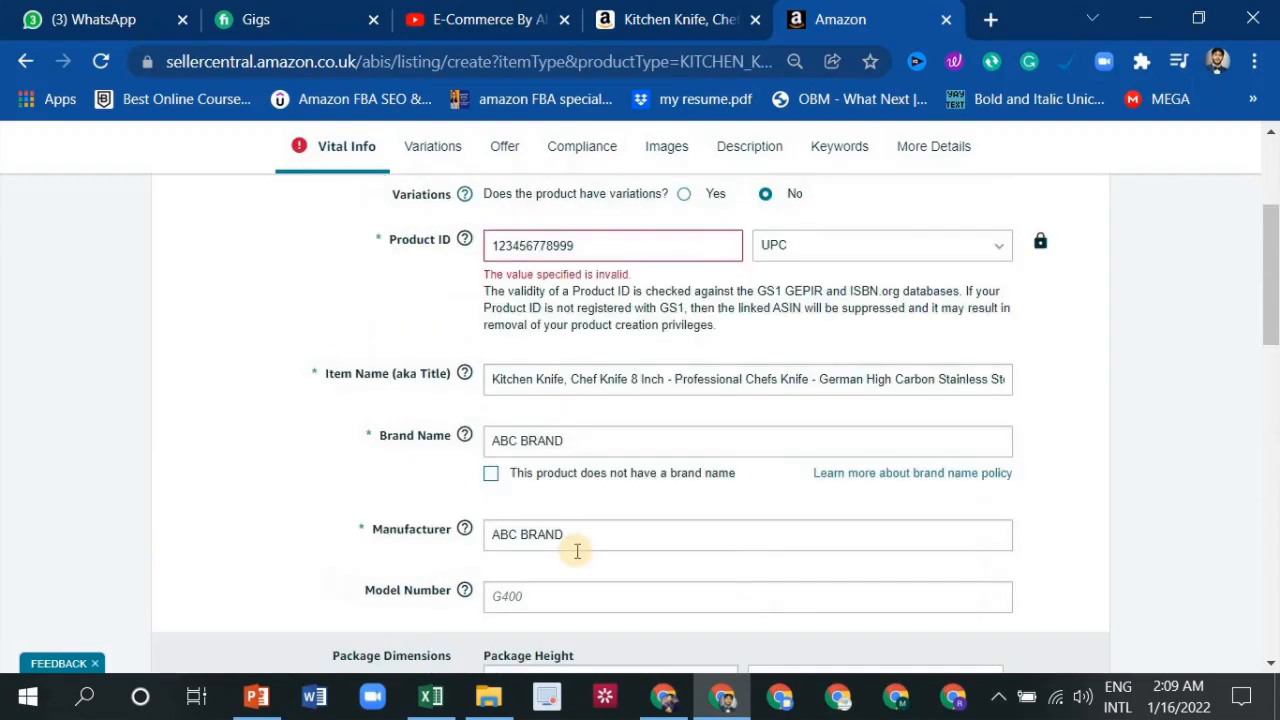
scroll(577, 551, up, 3)
scroll(742, 452, down, 2)
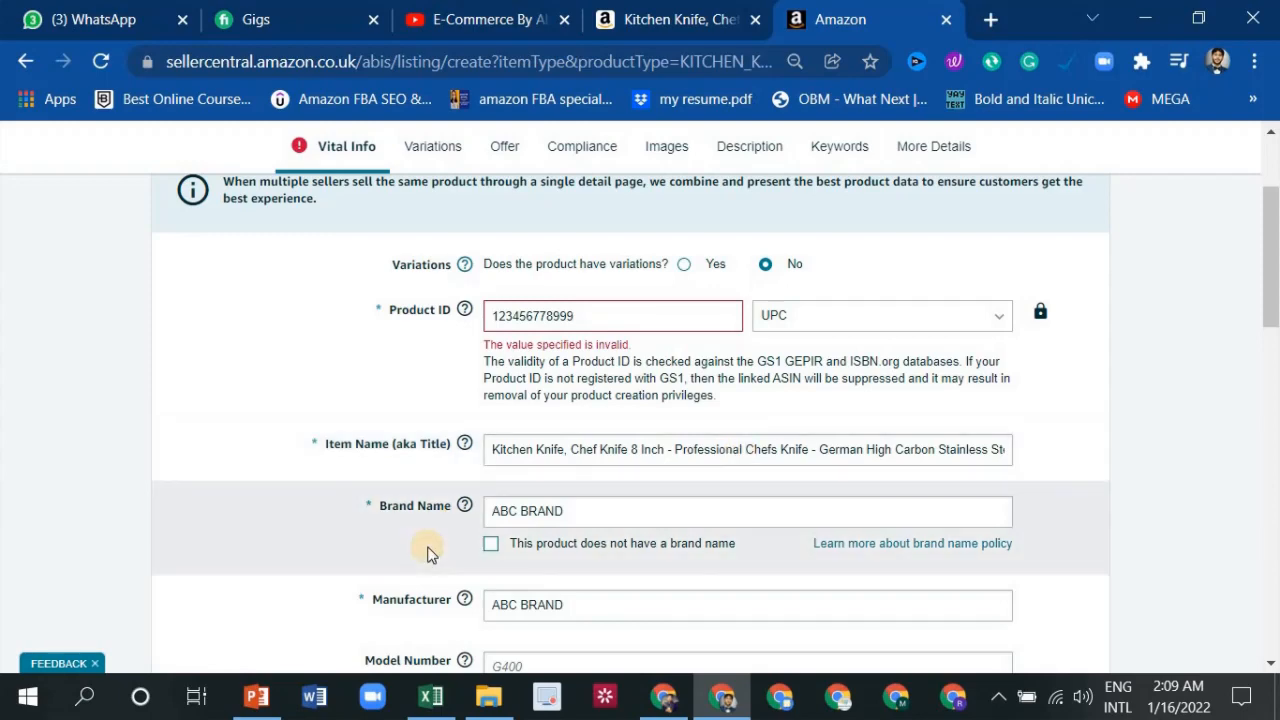
scroll(426, 549, down, 3)
scroll(397, 578, down, 10)
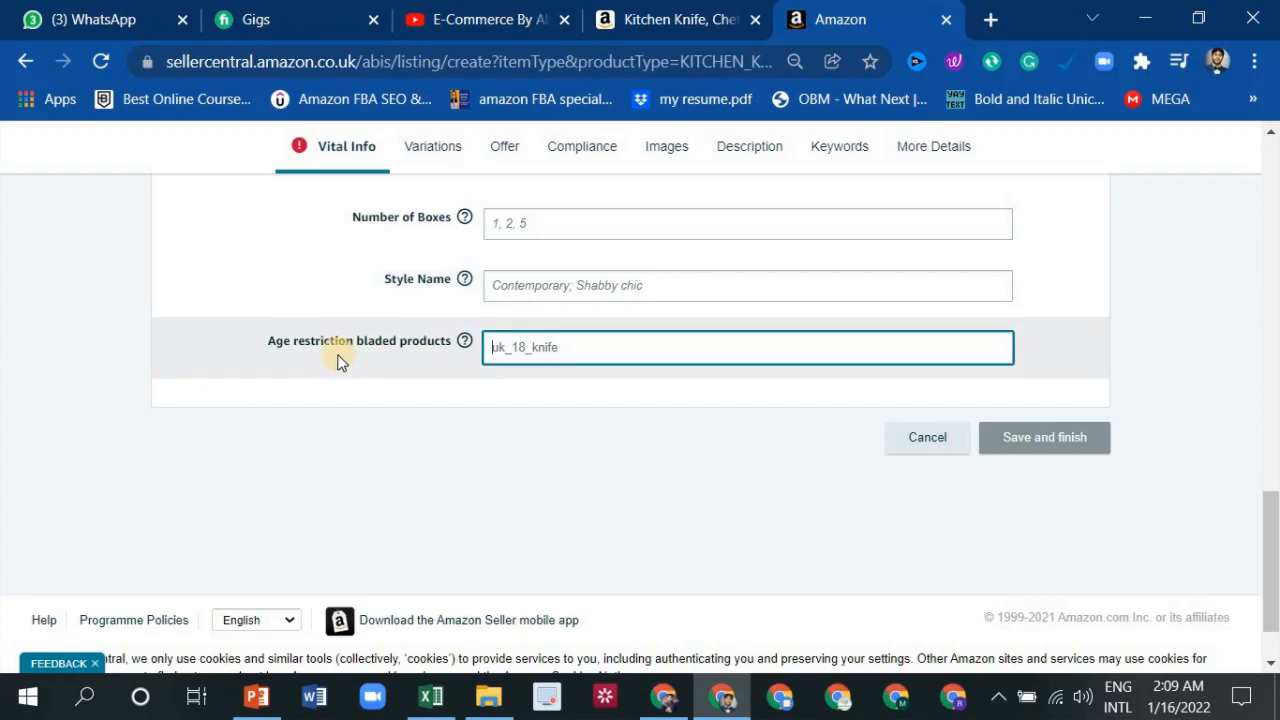
scroll(349, 368, up, 1)
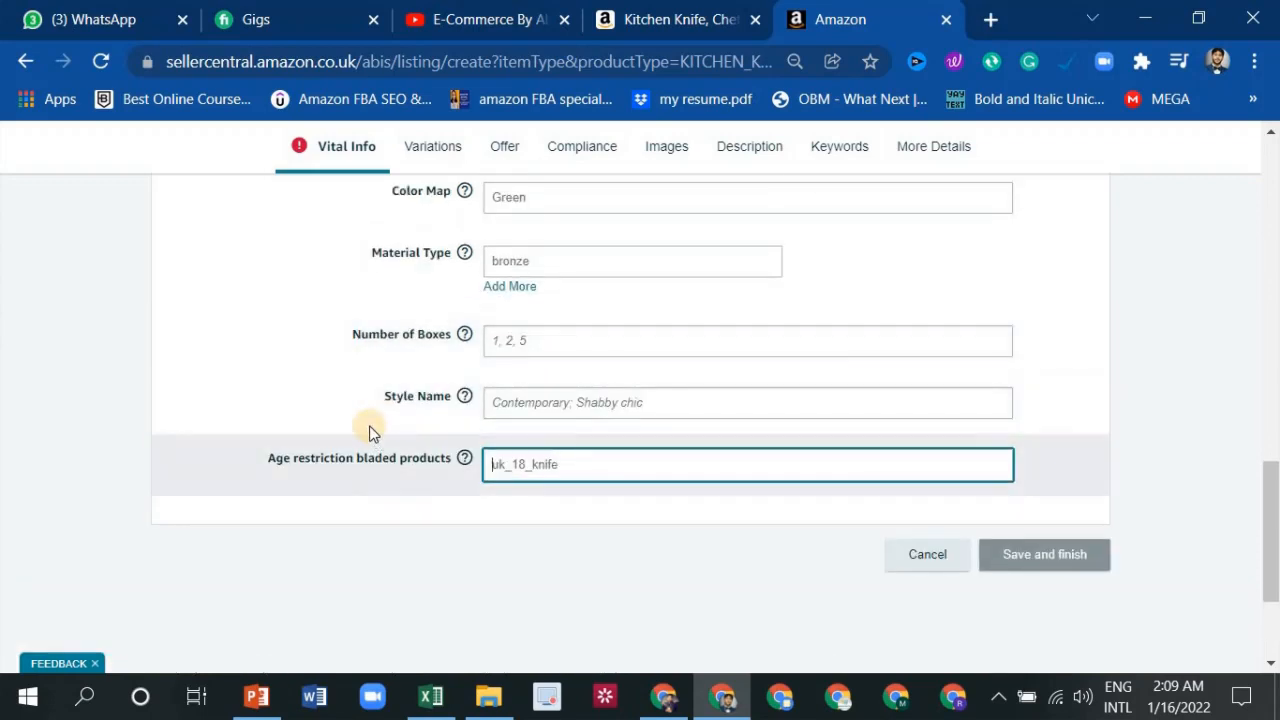
Review the Vital Info fields back up to the Product ID and look through the Offer section down to its price fields
scroll(363, 432, up, 2)
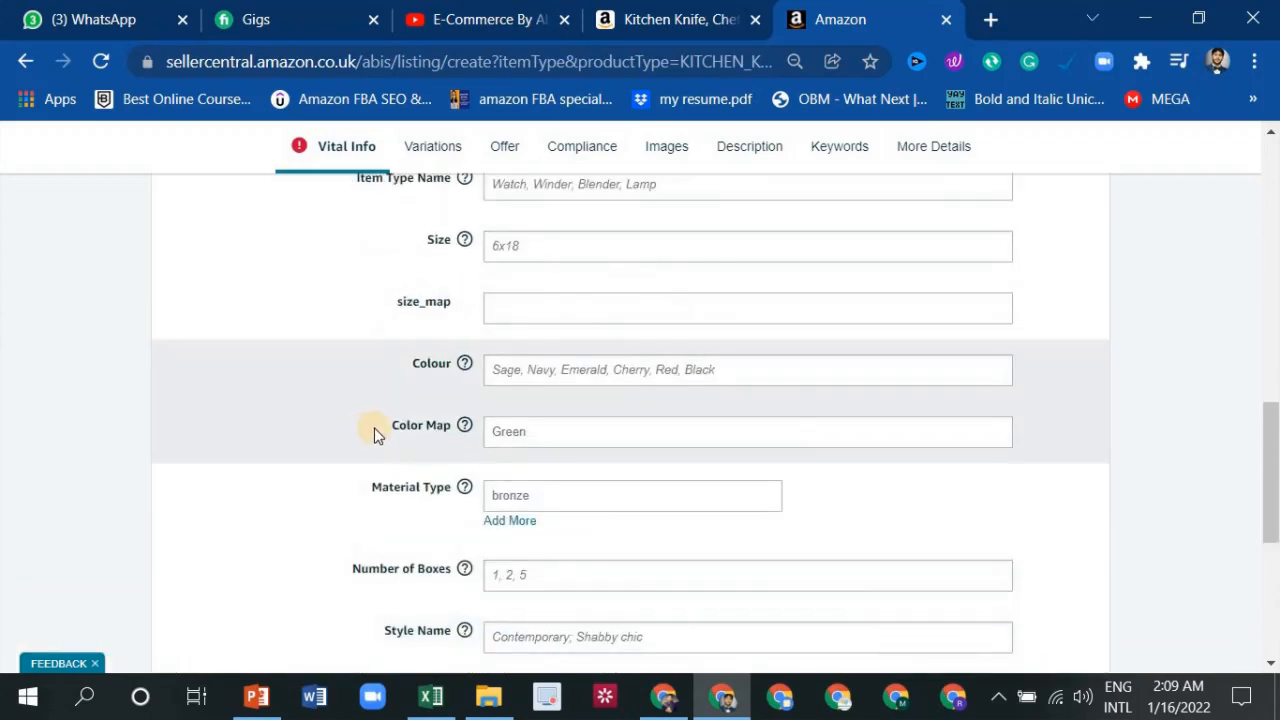
scroll(375, 434, up, 1)
scroll(378, 435, up, 2)
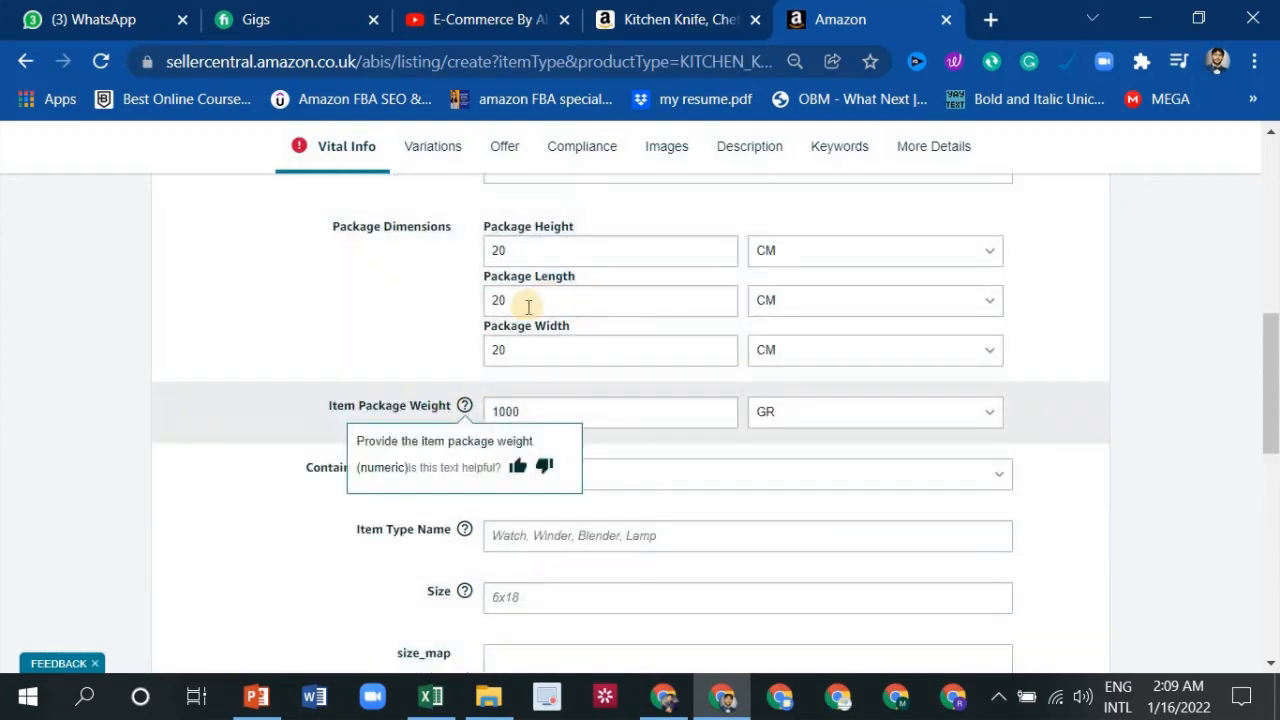
scroll(553, 409, up, 6)
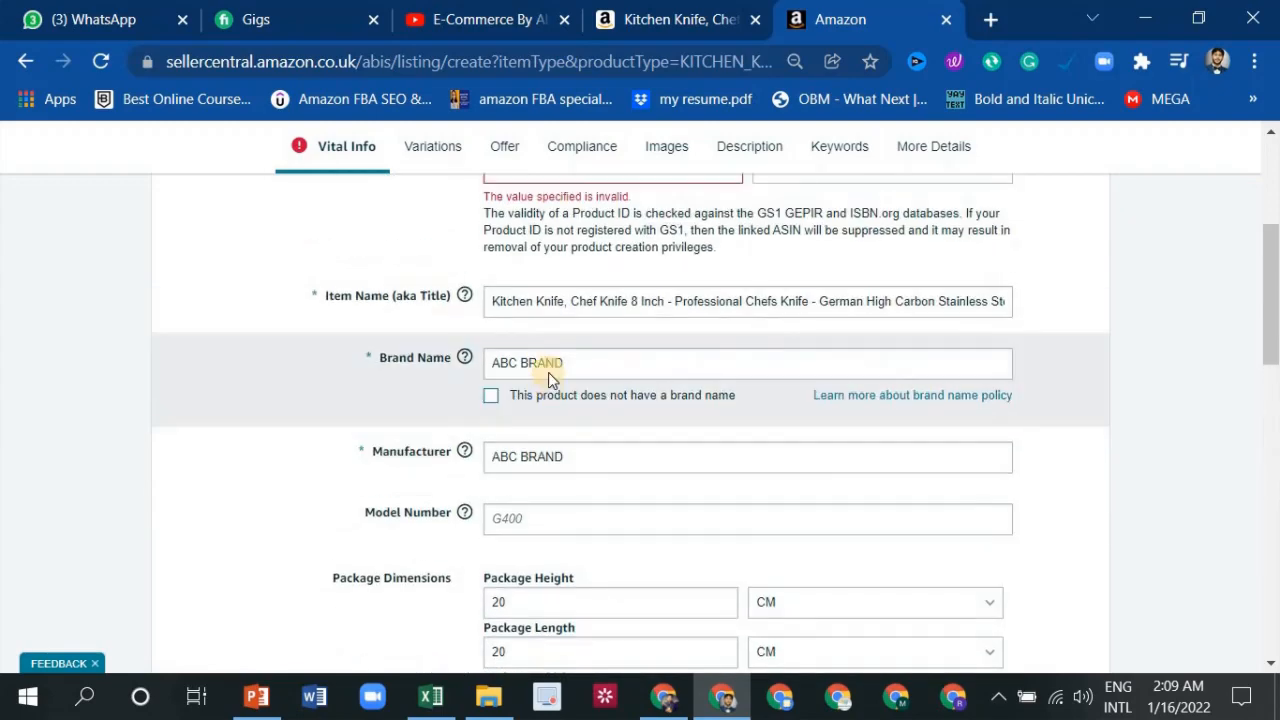
click(490, 266)
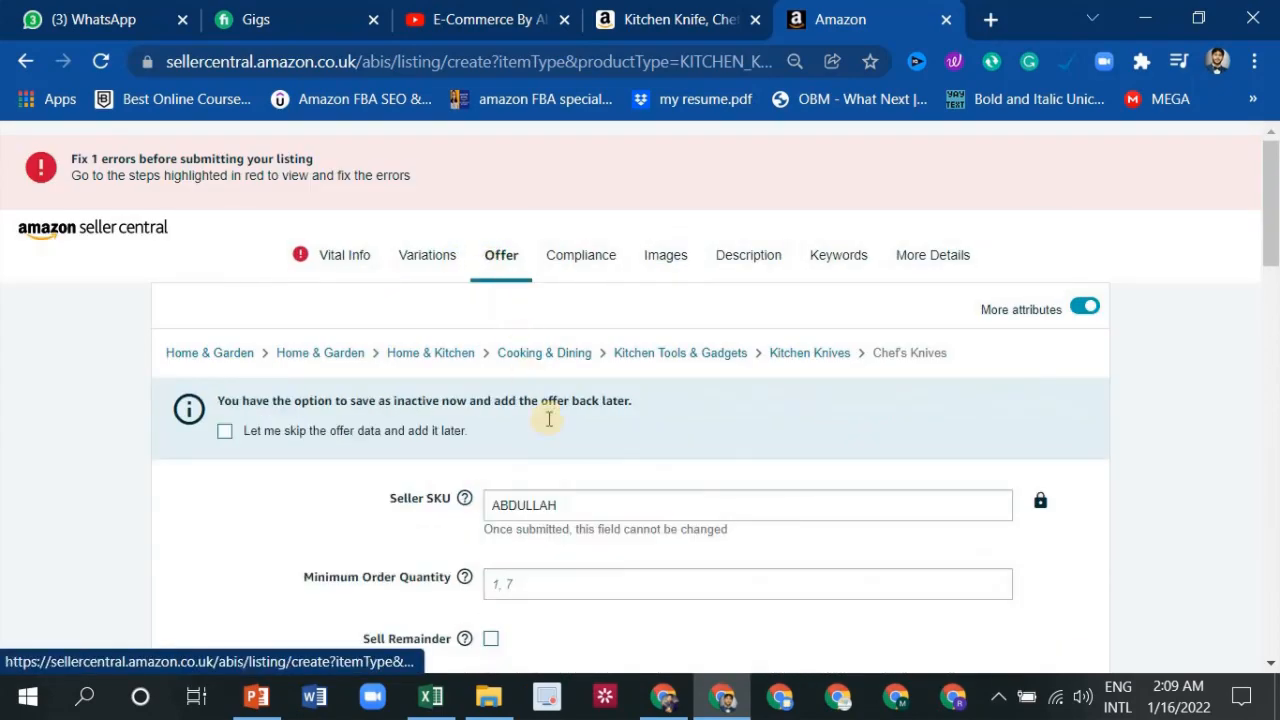
scroll(555, 400, down, 3)
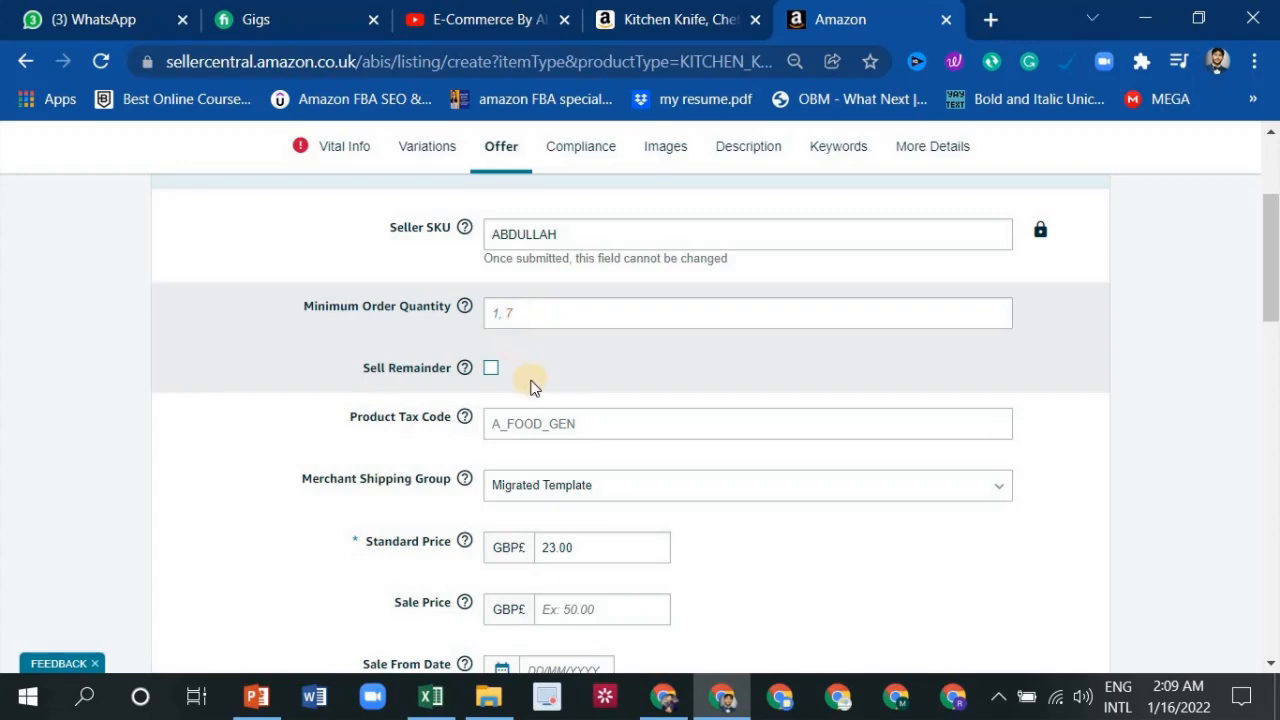
scroll(530, 385, down, 1)
scroll(523, 380, down, 1)
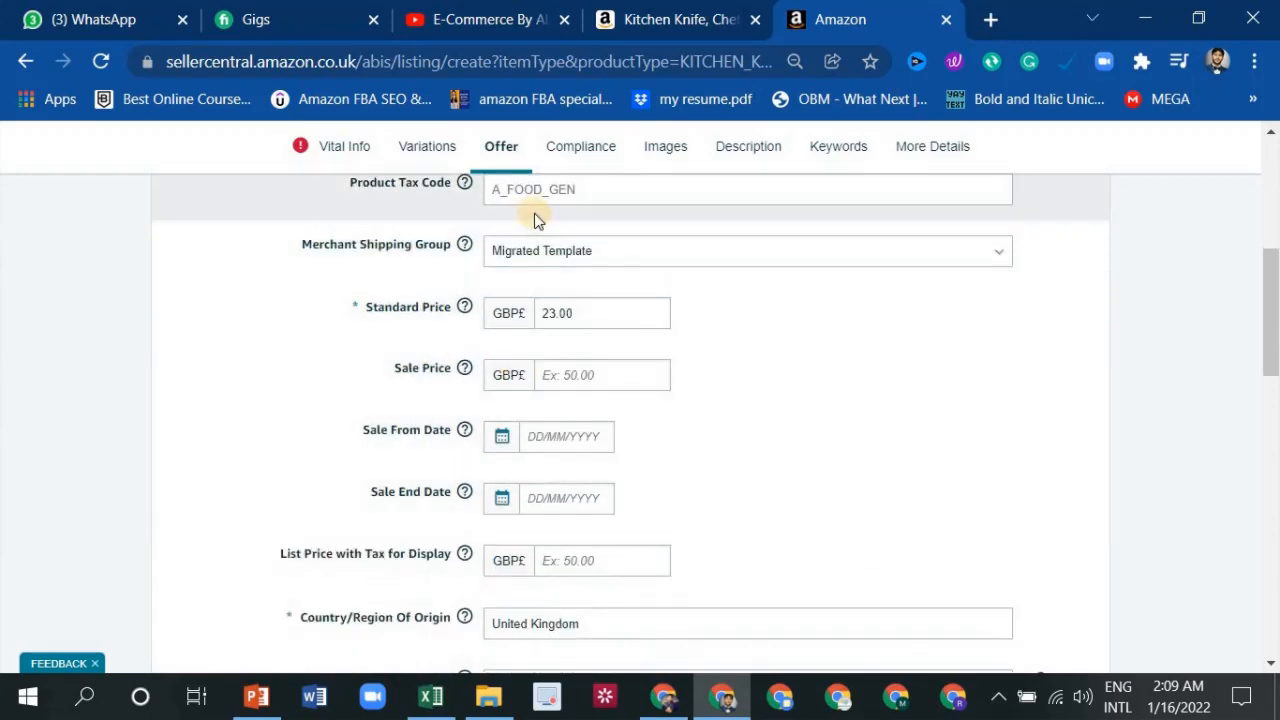
Inspect the offer's standard and sale price fields and check the selling price on the reference Kitchen Knife product page
click(579, 313)
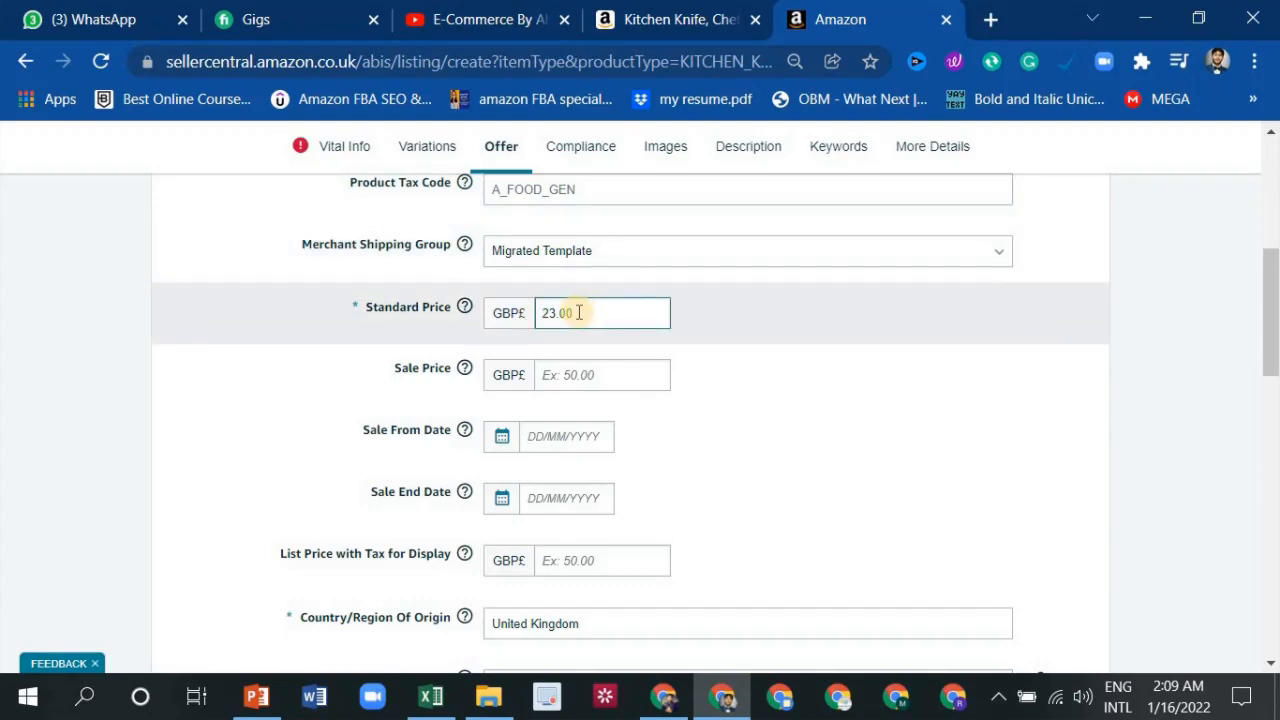
click(608, 372)
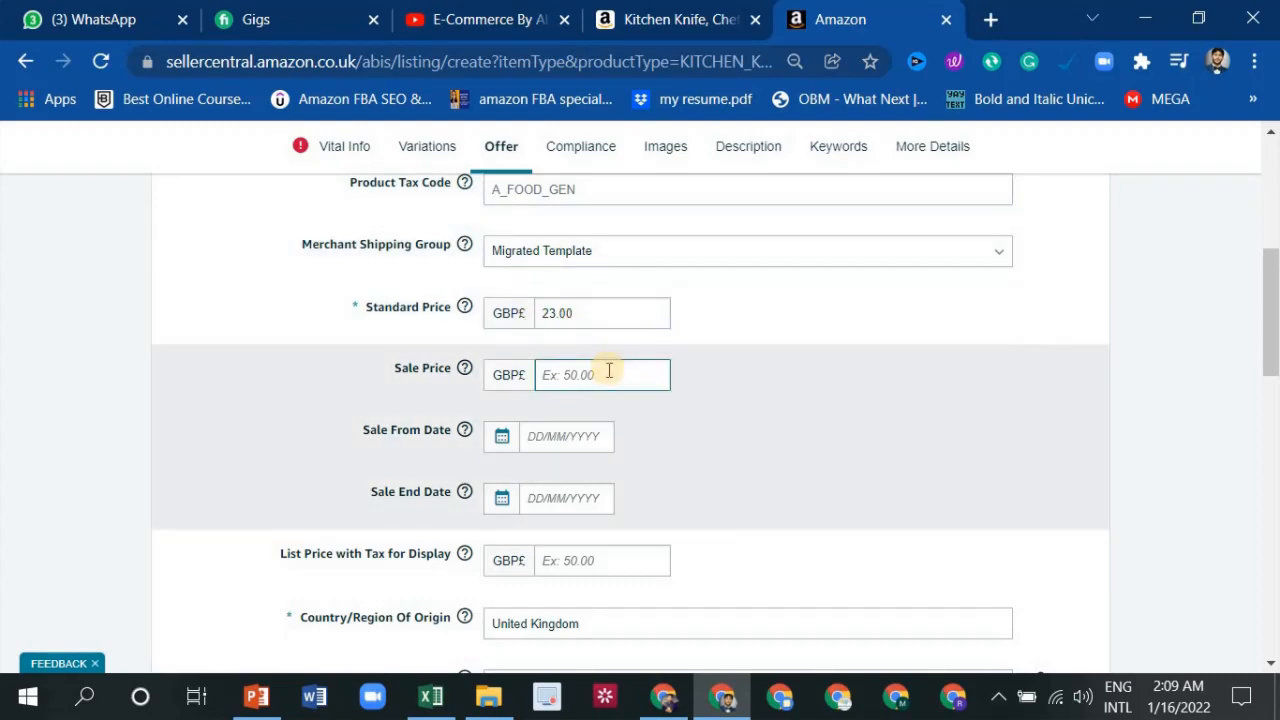
click(640, 19)
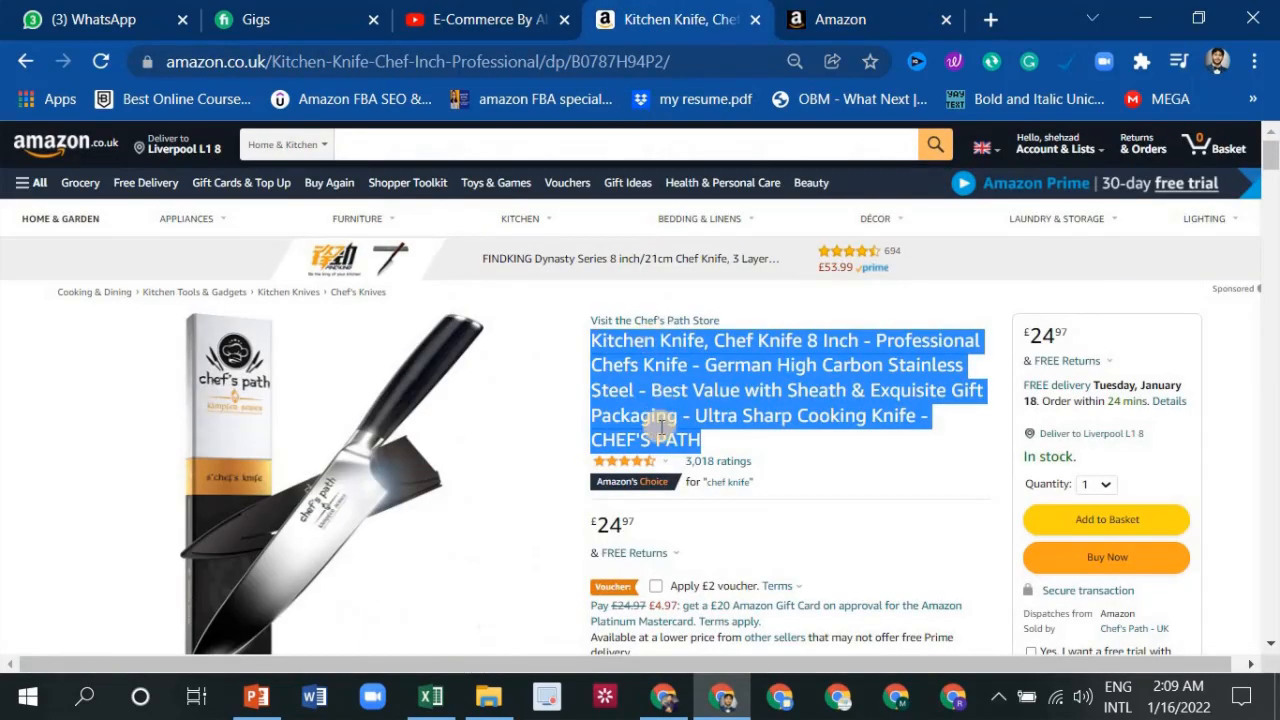
scroll(660, 427, down, 1)
click(690, 410)
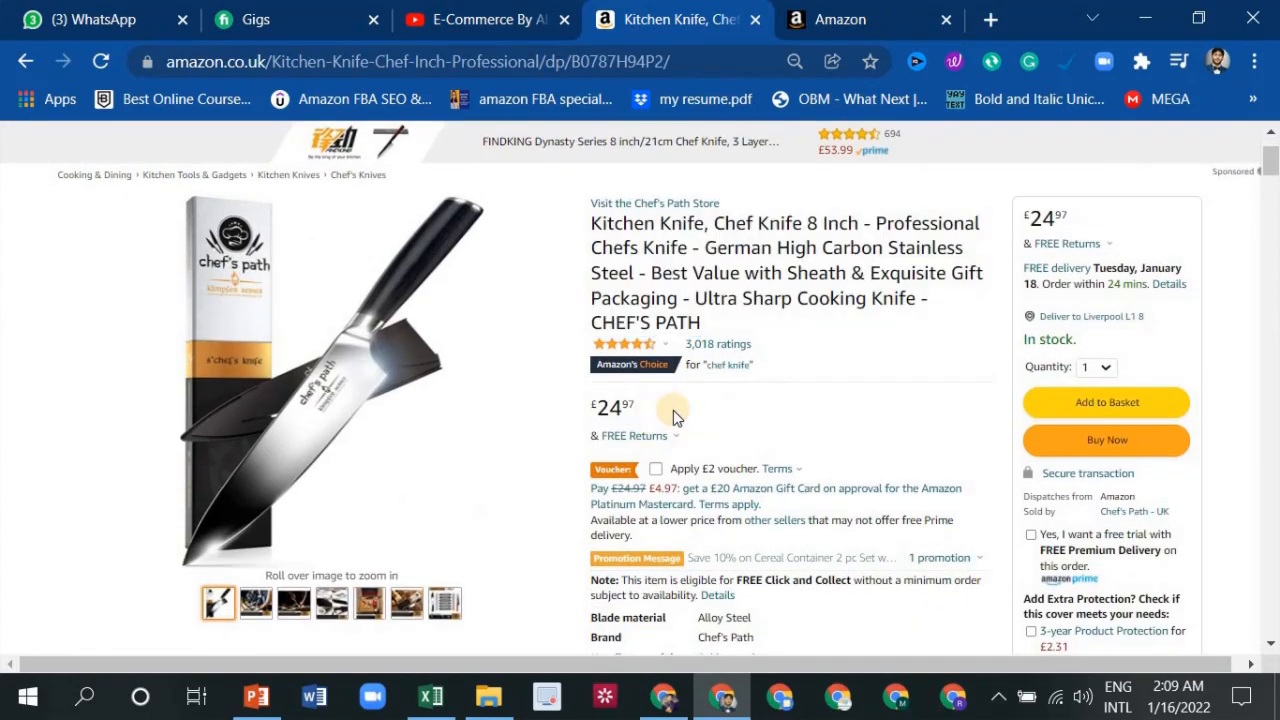
Return to the listing form and try a sale price of GBP 20 without sale start and end dates
click(836, 19)
click(565, 373)
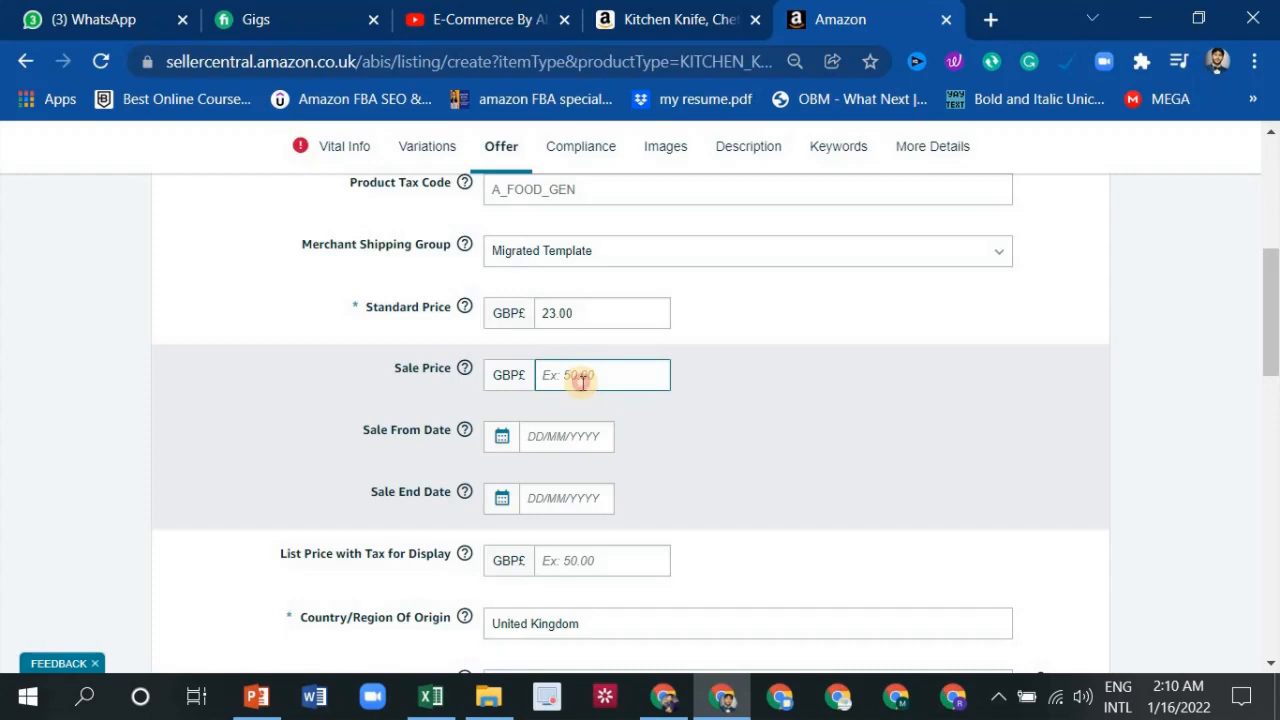
click(575, 382)
text(20)
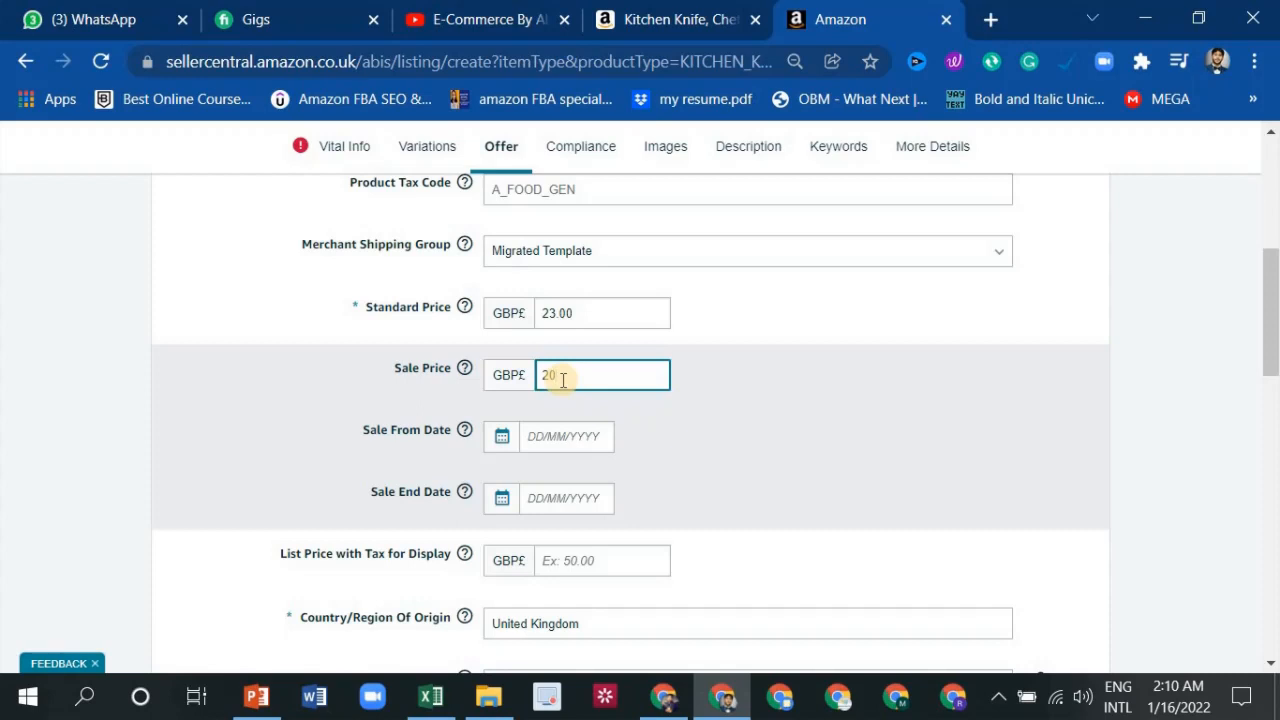
click(568, 434)
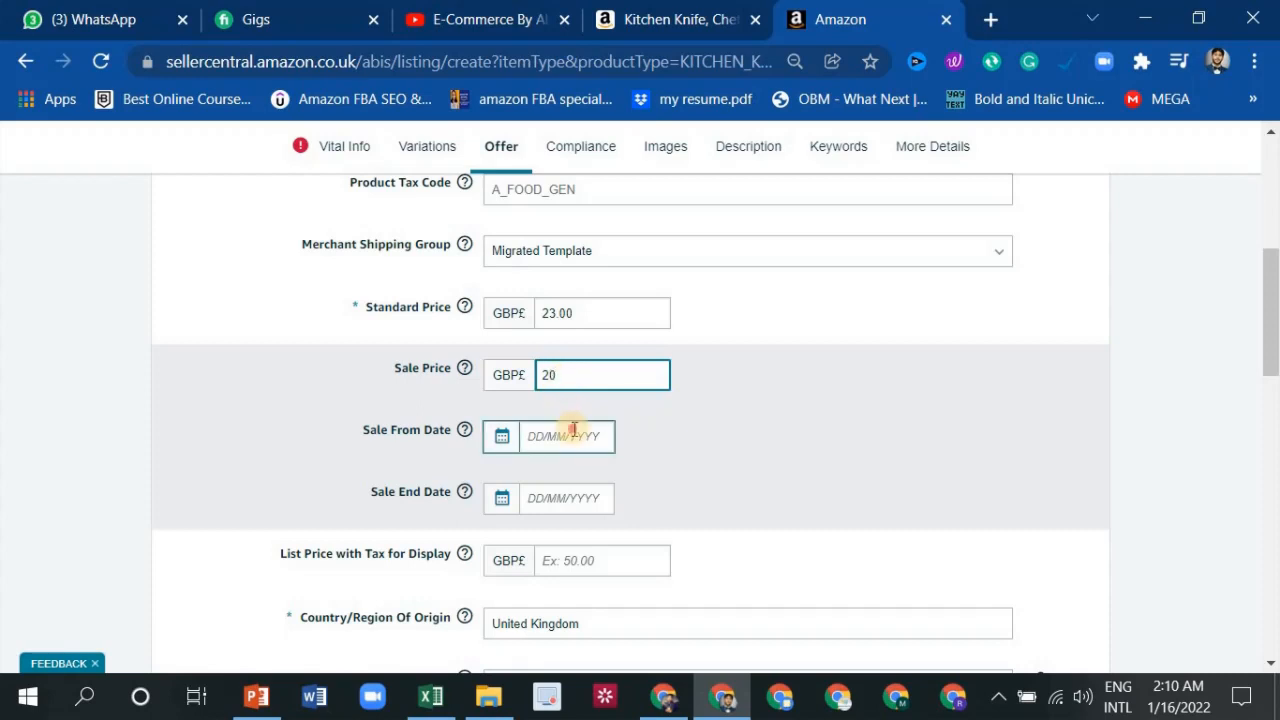
click(893, 432)
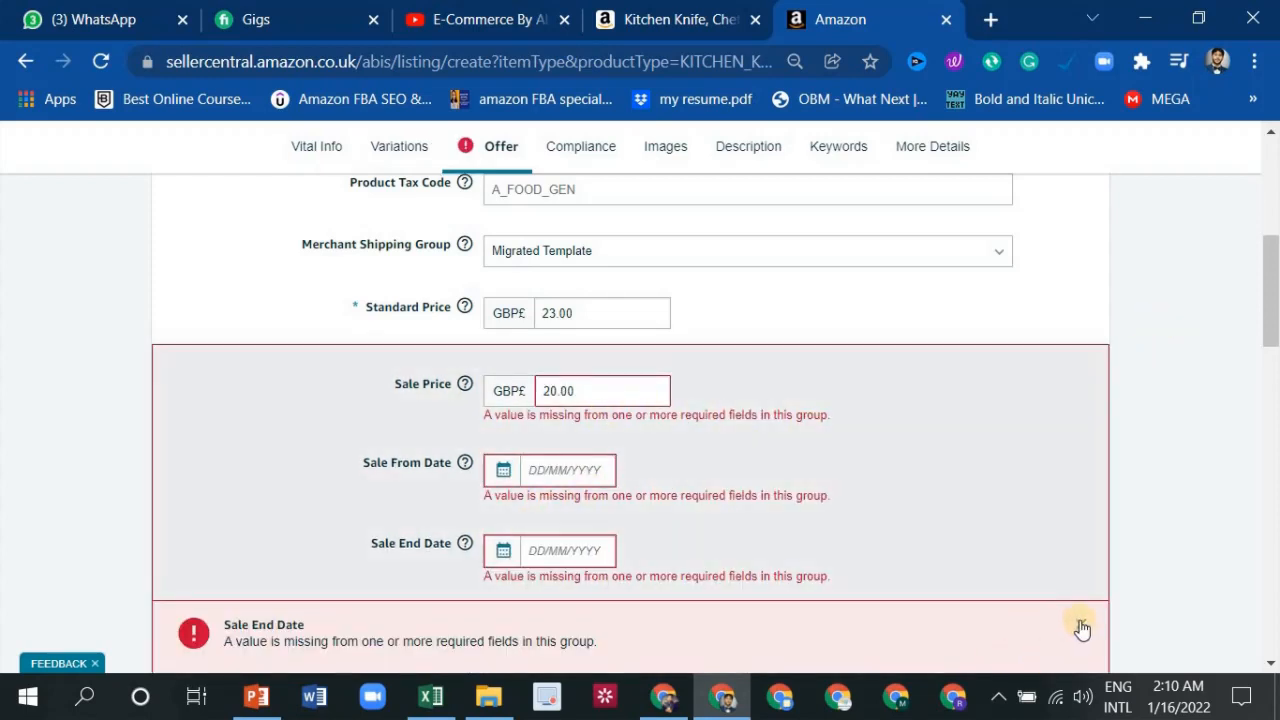
Dismiss the Sale End Date error and clear the sale price from the offer
click(1081, 627)
scroll(866, 545, down, 4)
scroll(700, 513, up, 3)
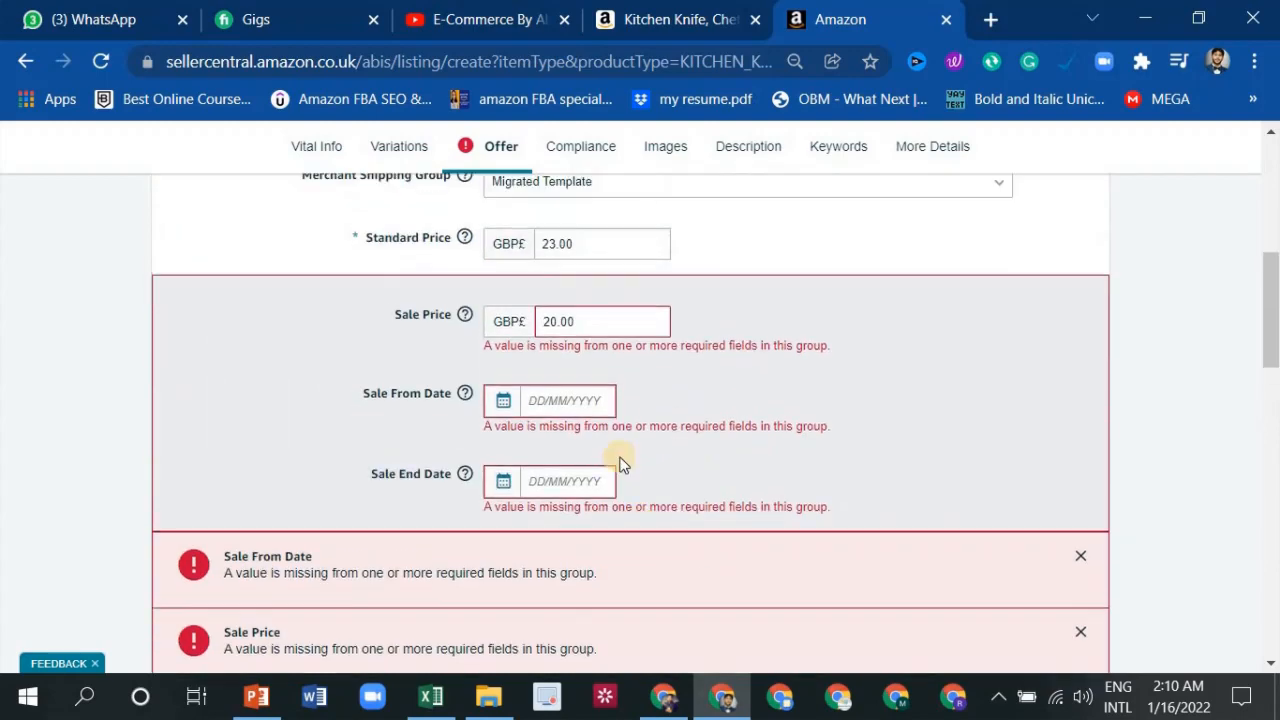
scroll(615, 440, up, 1)
click(618, 389)
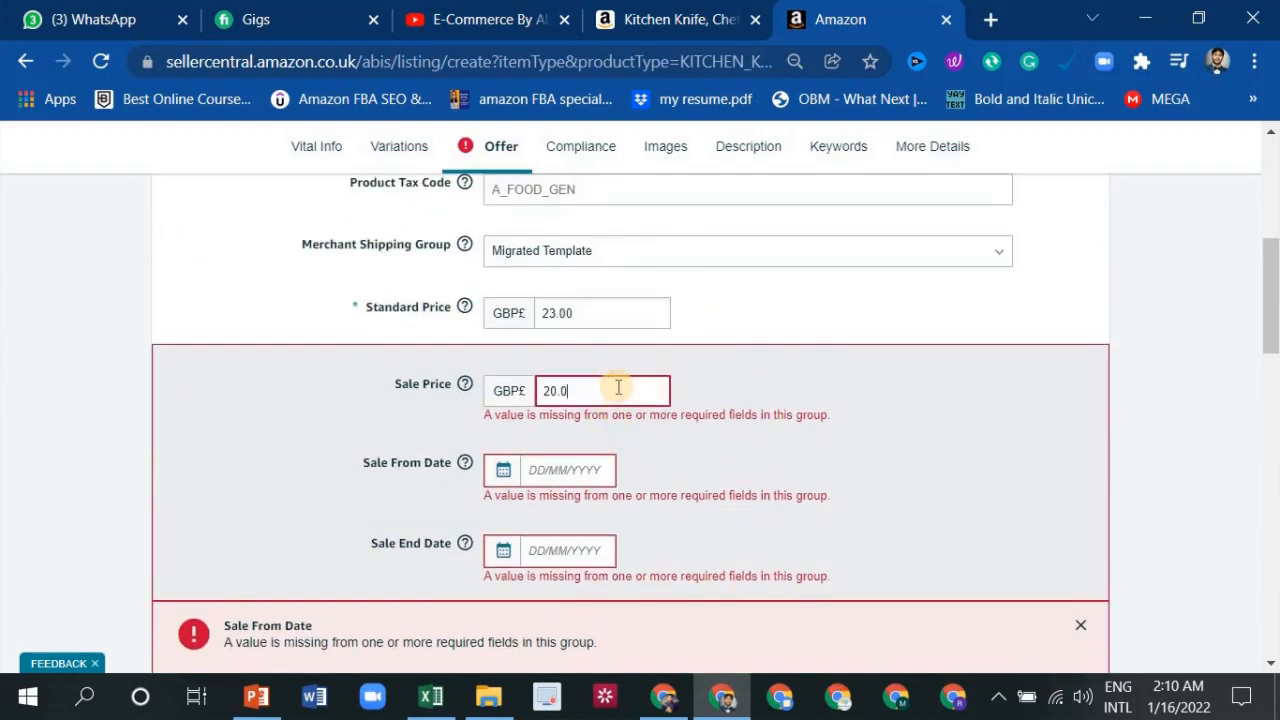
key(BackSpace)
key(BackSpace)
key(BackSpace)
key(BackSpace)
Look through the remaining Offer fields, from country of origin and item condition to the gift options and fulfilment channel
scroll(656, 471, down, 4)
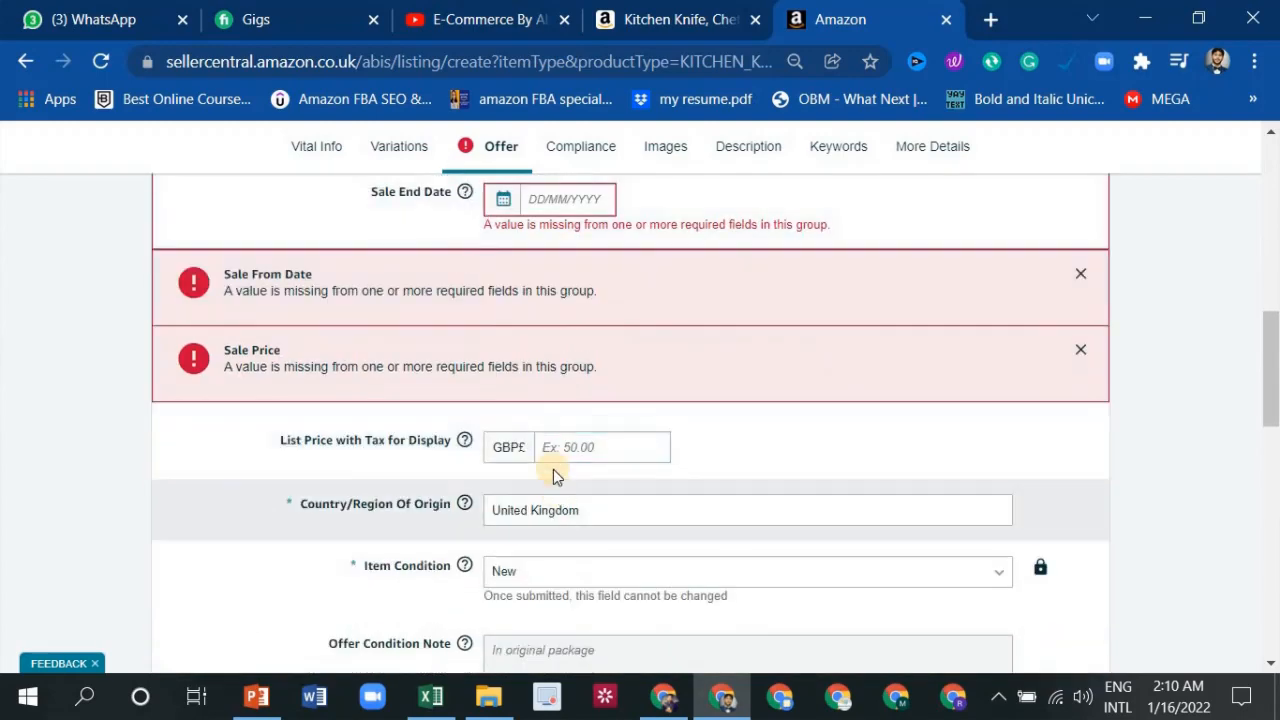
scroll(575, 450, down, 1)
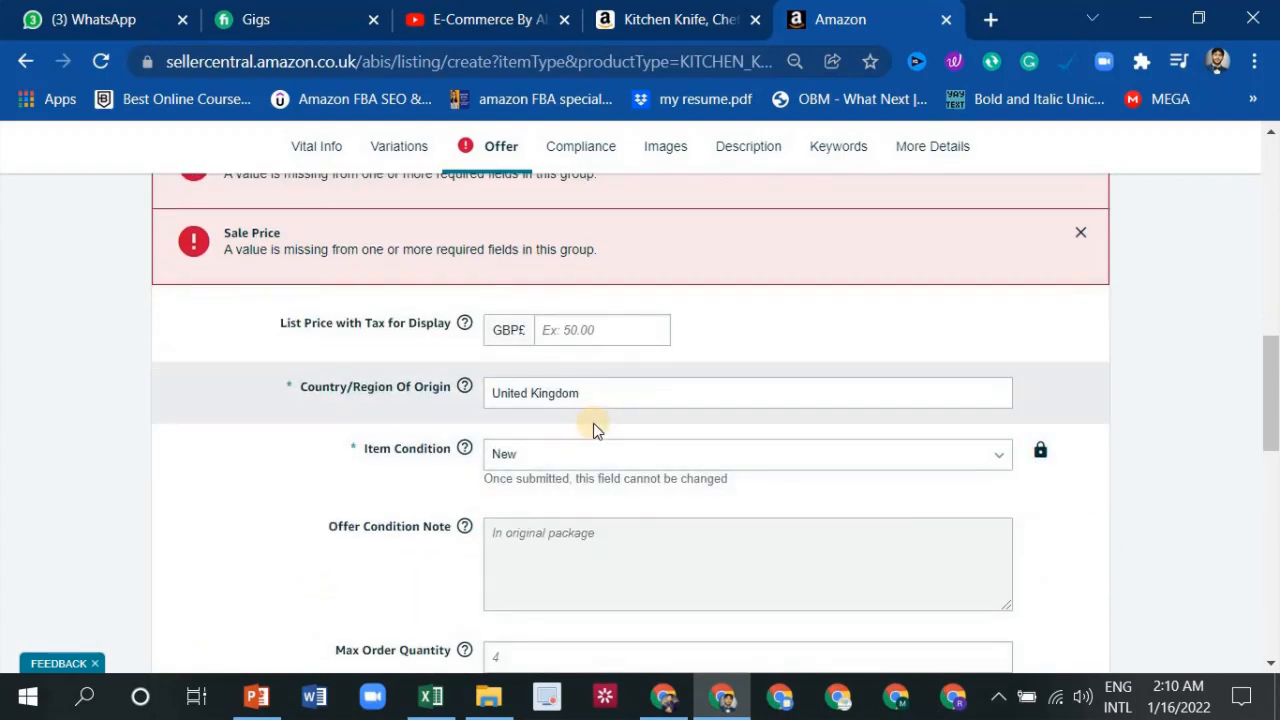
scroll(610, 455, down, 1)
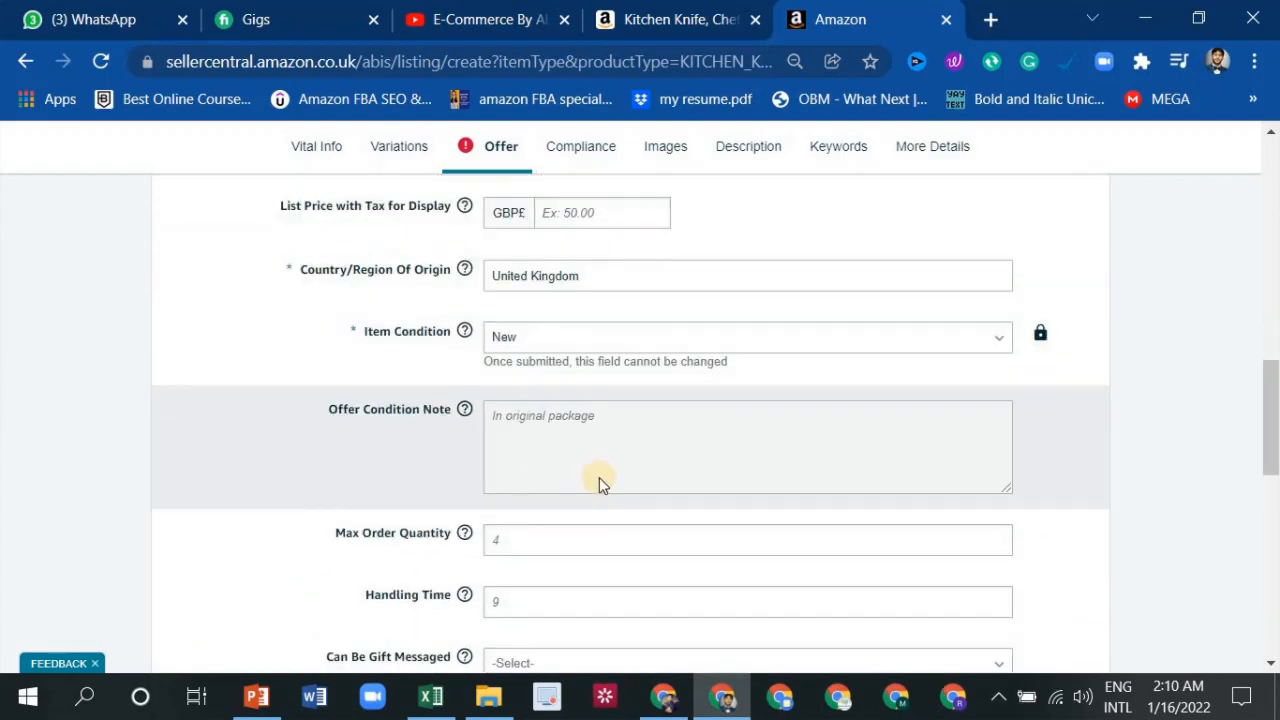
scroll(600, 485, down, 1)
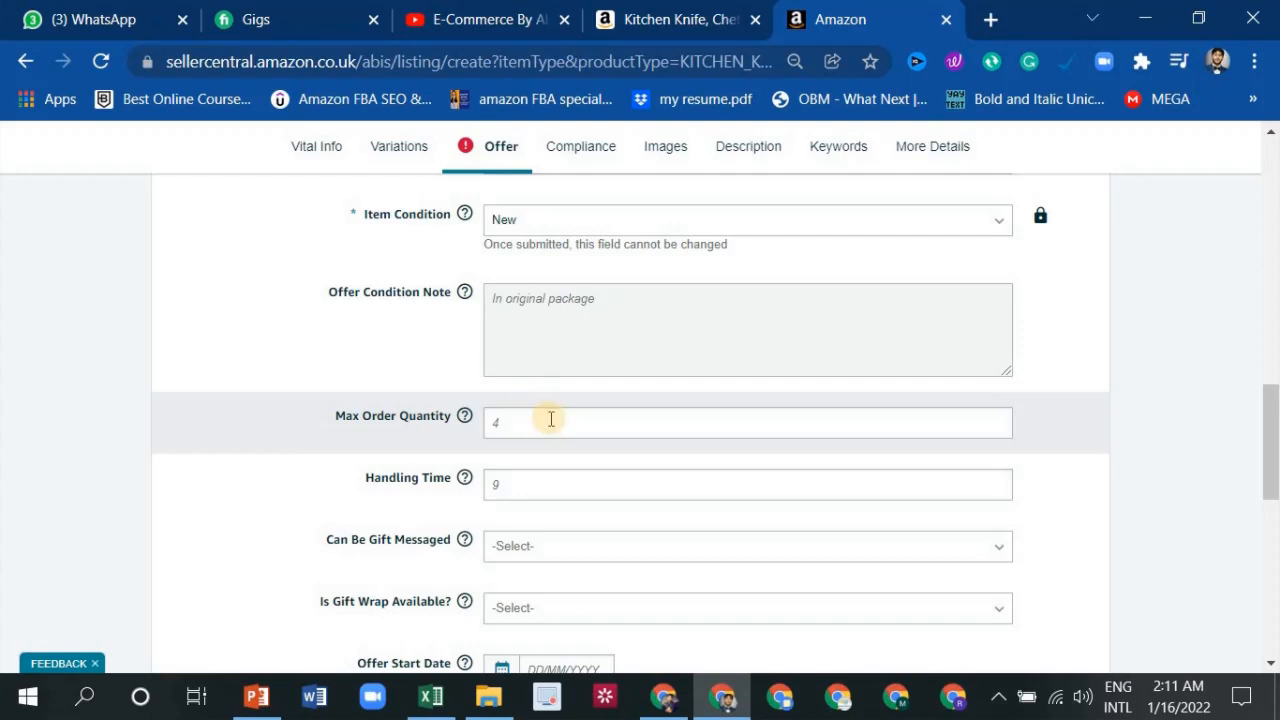
scroll(520, 450, down, 1)
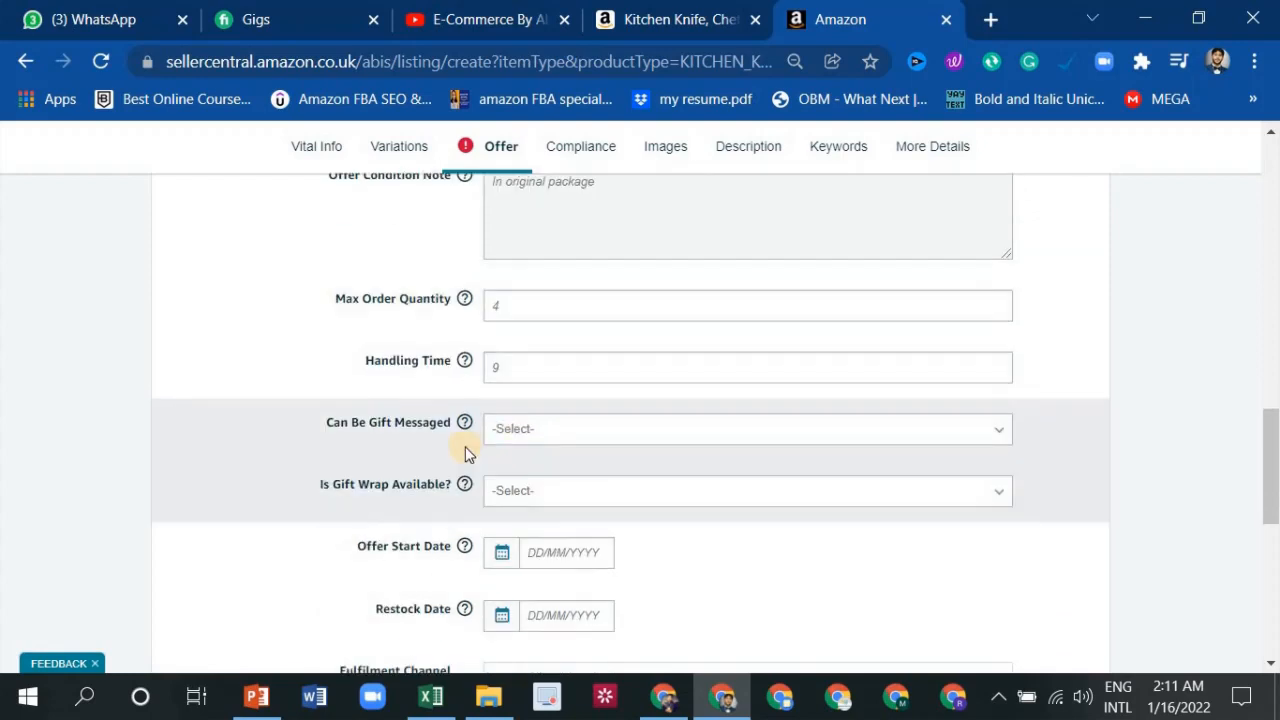
click(527, 441)
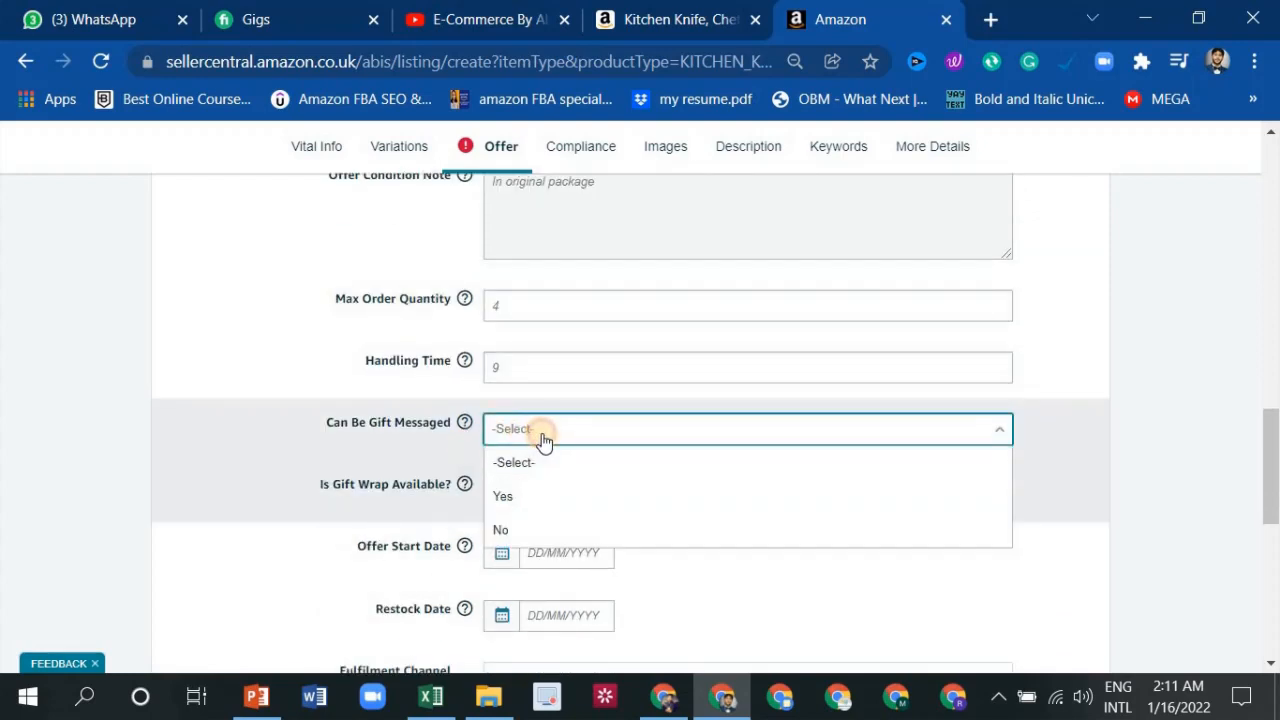
scroll(522, 450, down, 2)
scroll(519, 457, down, 1)
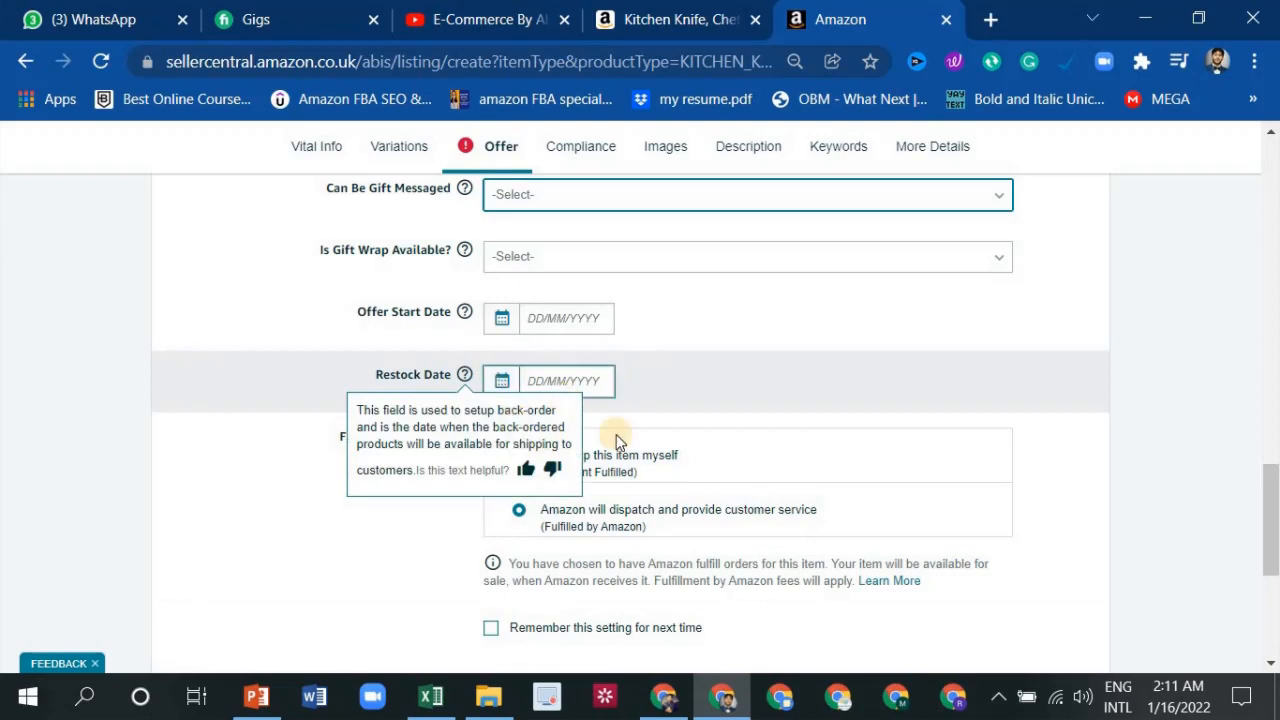
scroll(588, 418, down, 1)
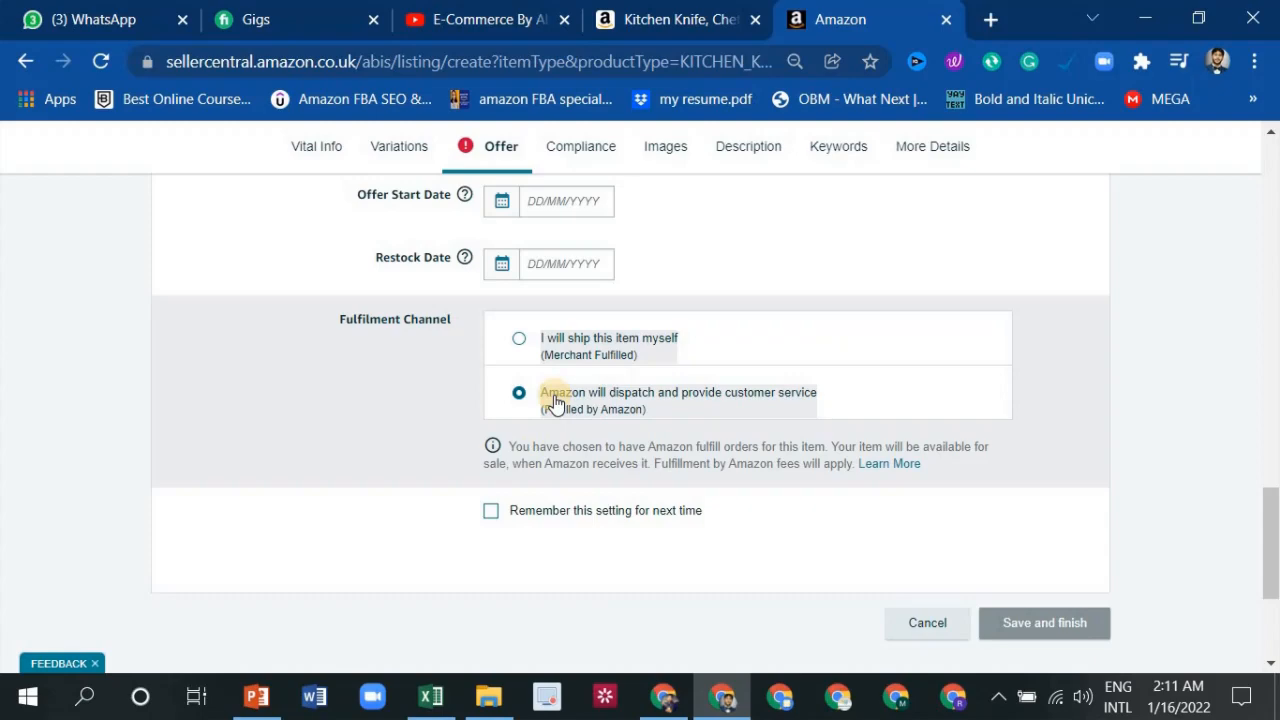
Choose Colour and Display Height as the variation types in the Variations section
scroll(556, 403, up, 10)
click(337, 163)
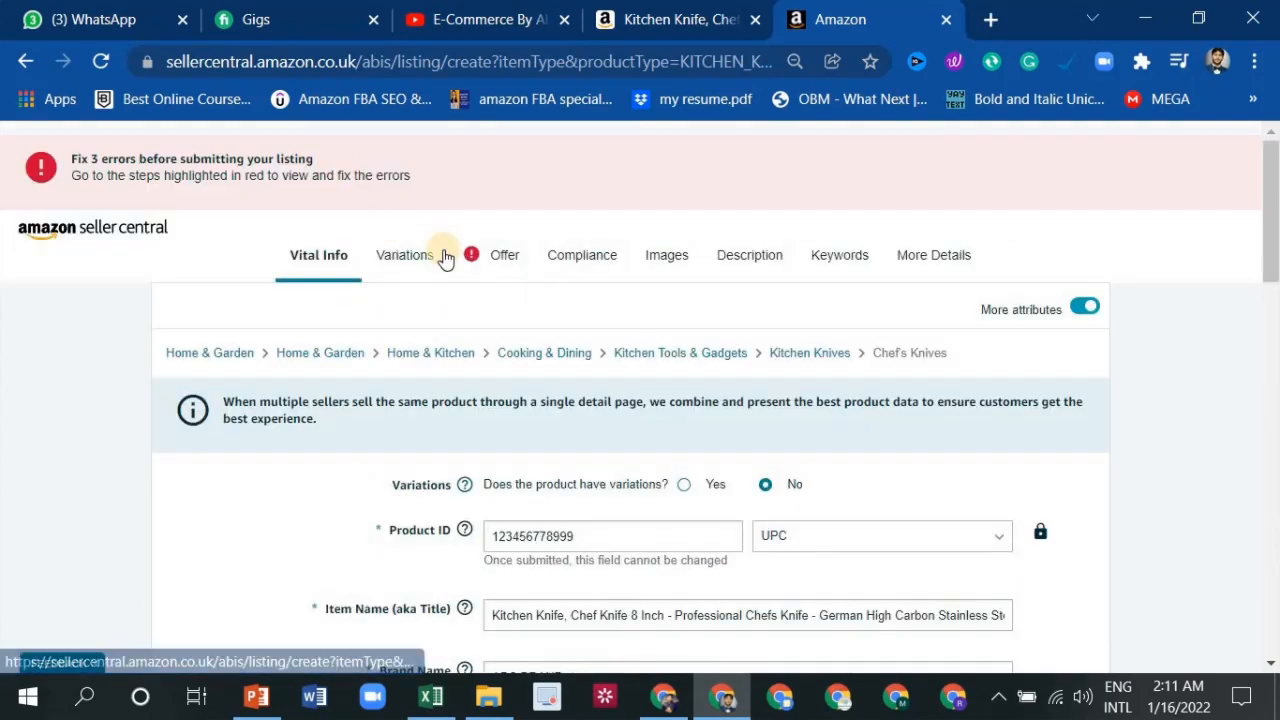
click(415, 258)
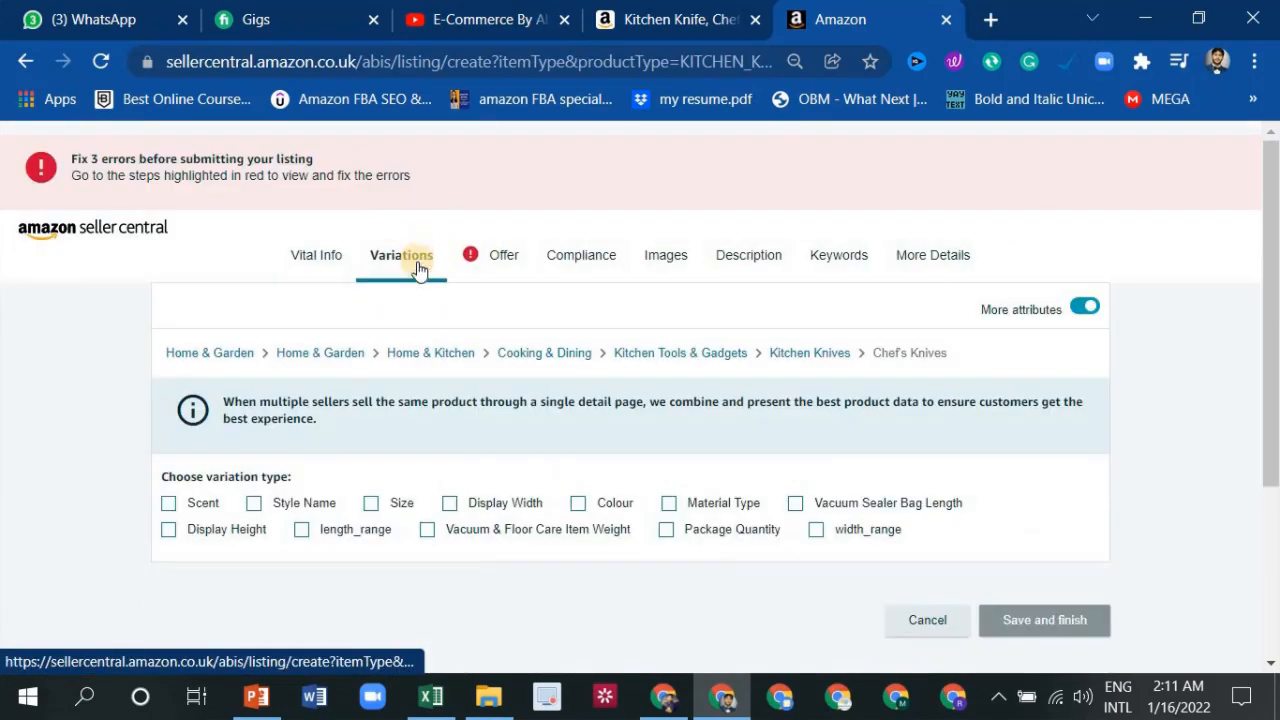
scroll(418, 270, down, 2)
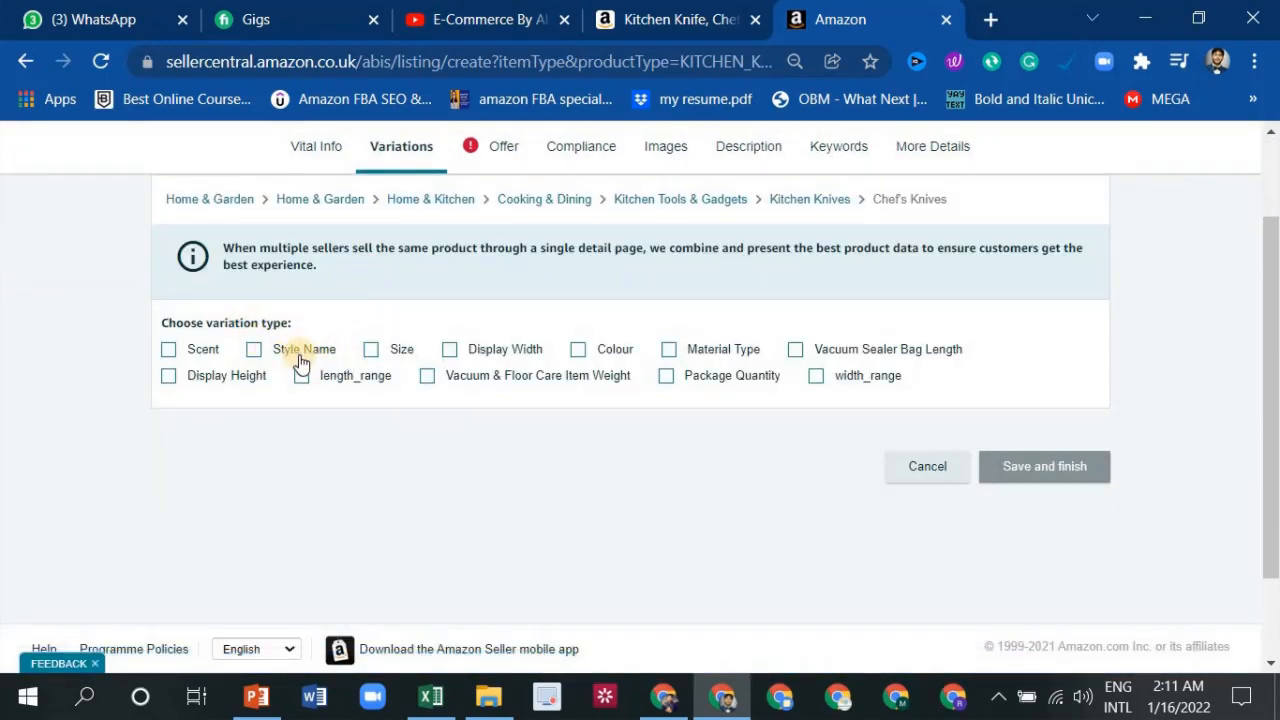
click(578, 349)
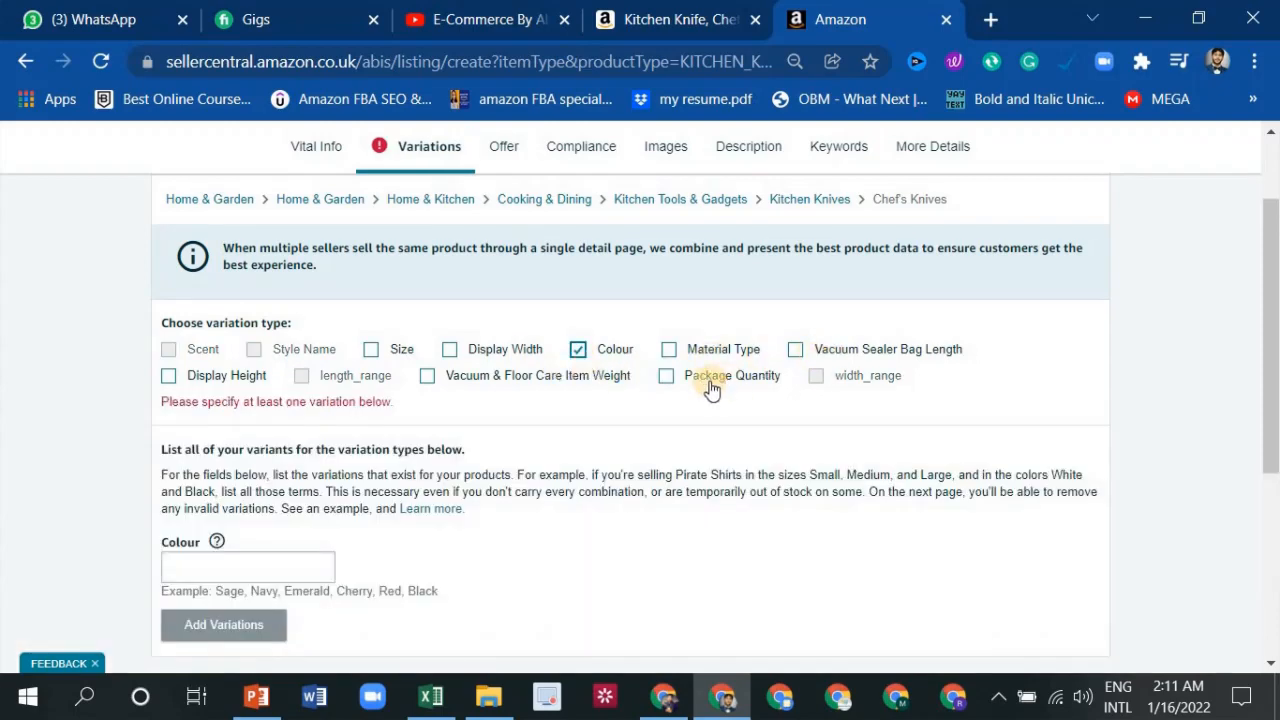
click(170, 376)
List black and red as the colour variants
scroll(220, 410, down, 1)
click(257, 446)
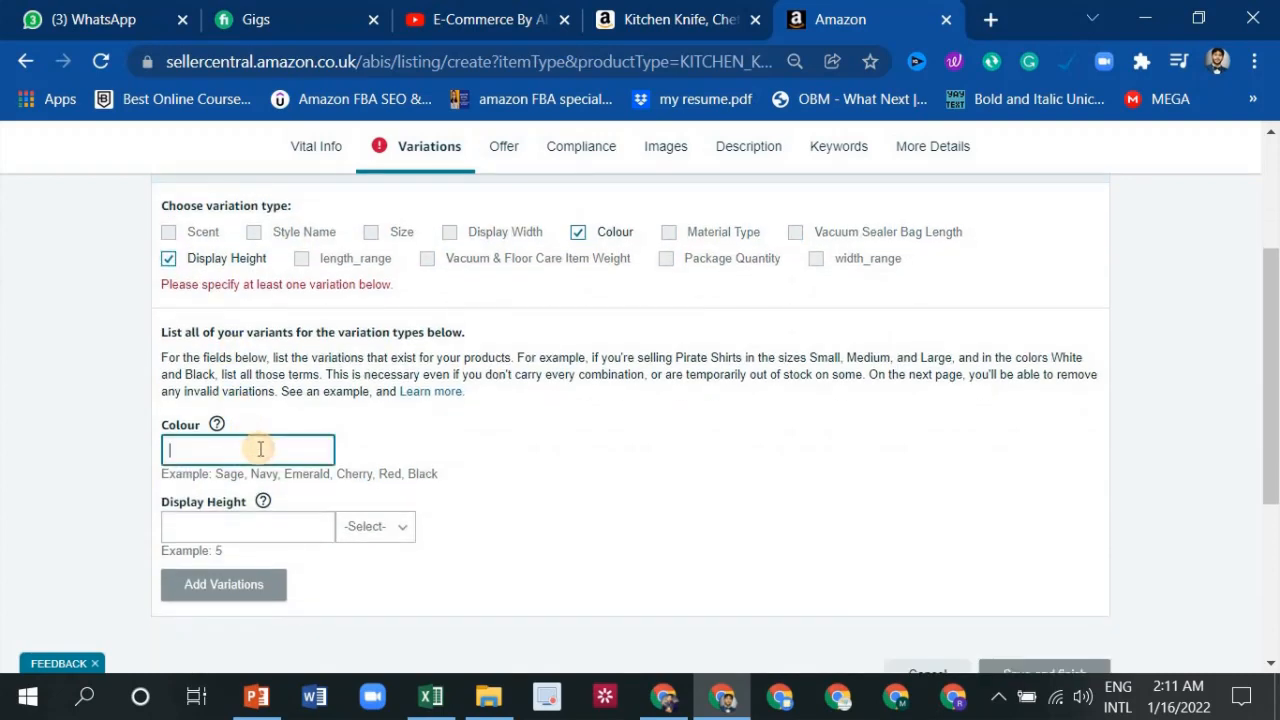
text(blac)
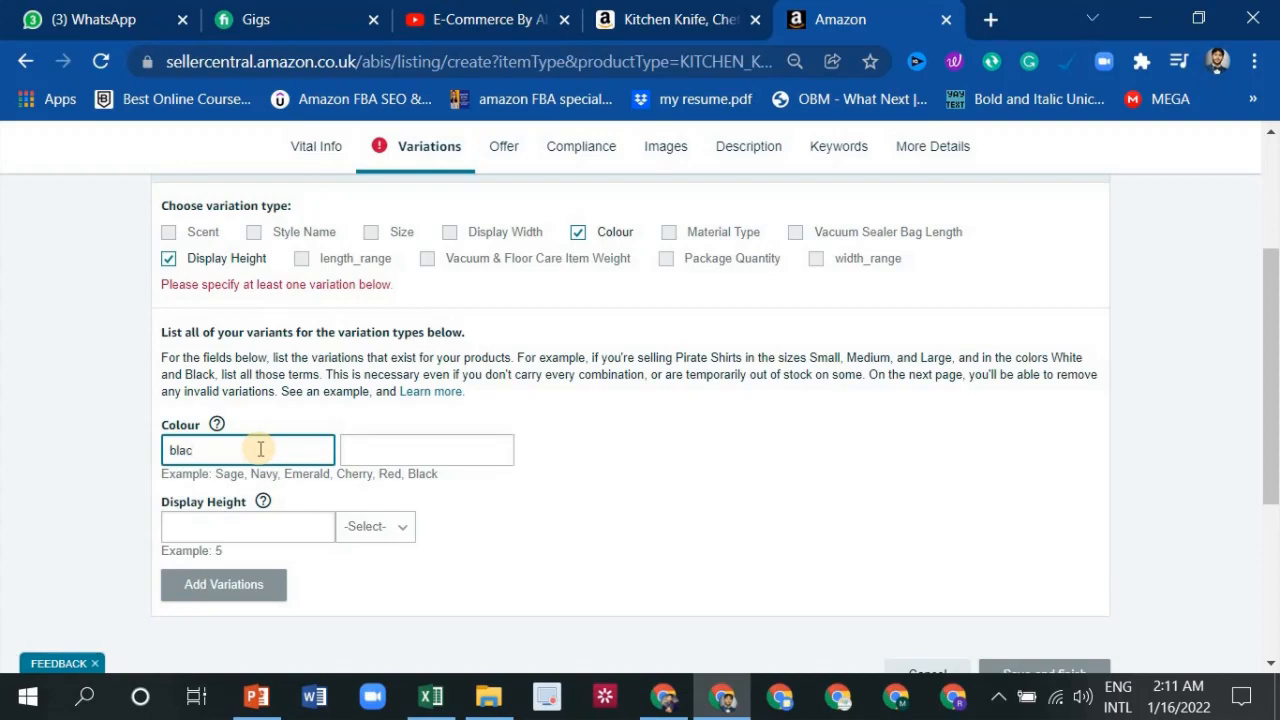
text(k)
click(420, 440)
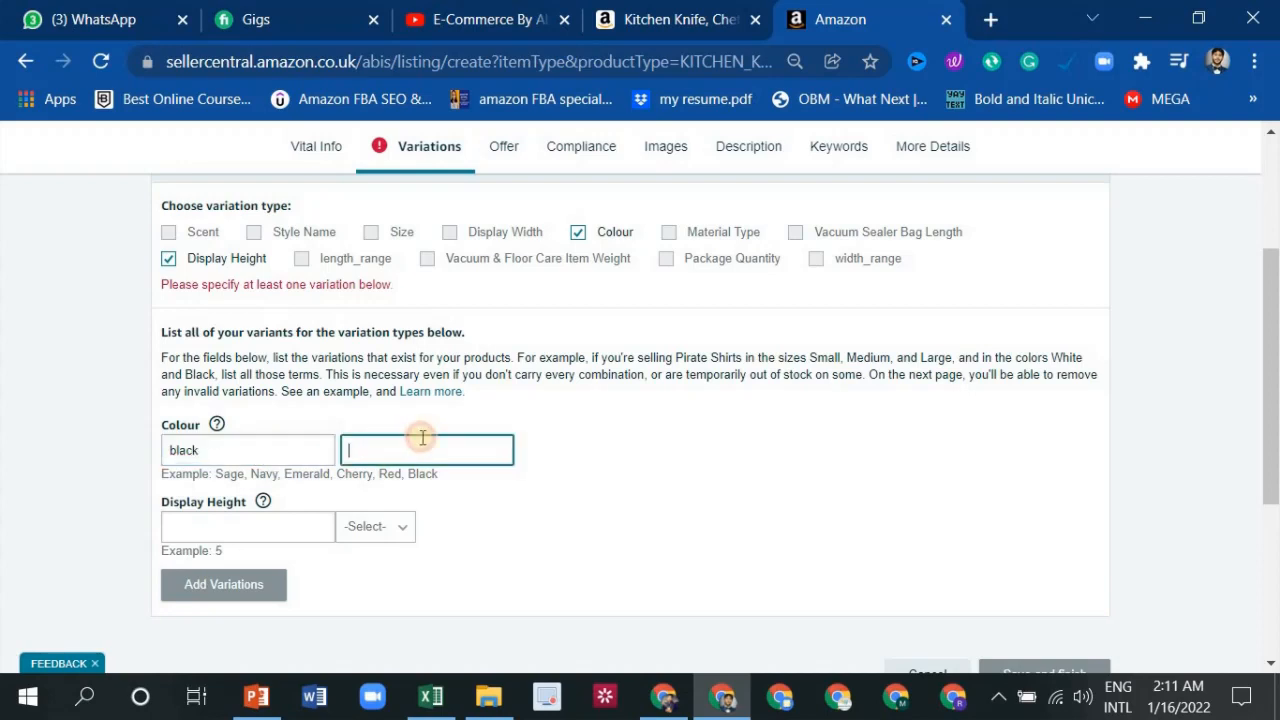
text(red)
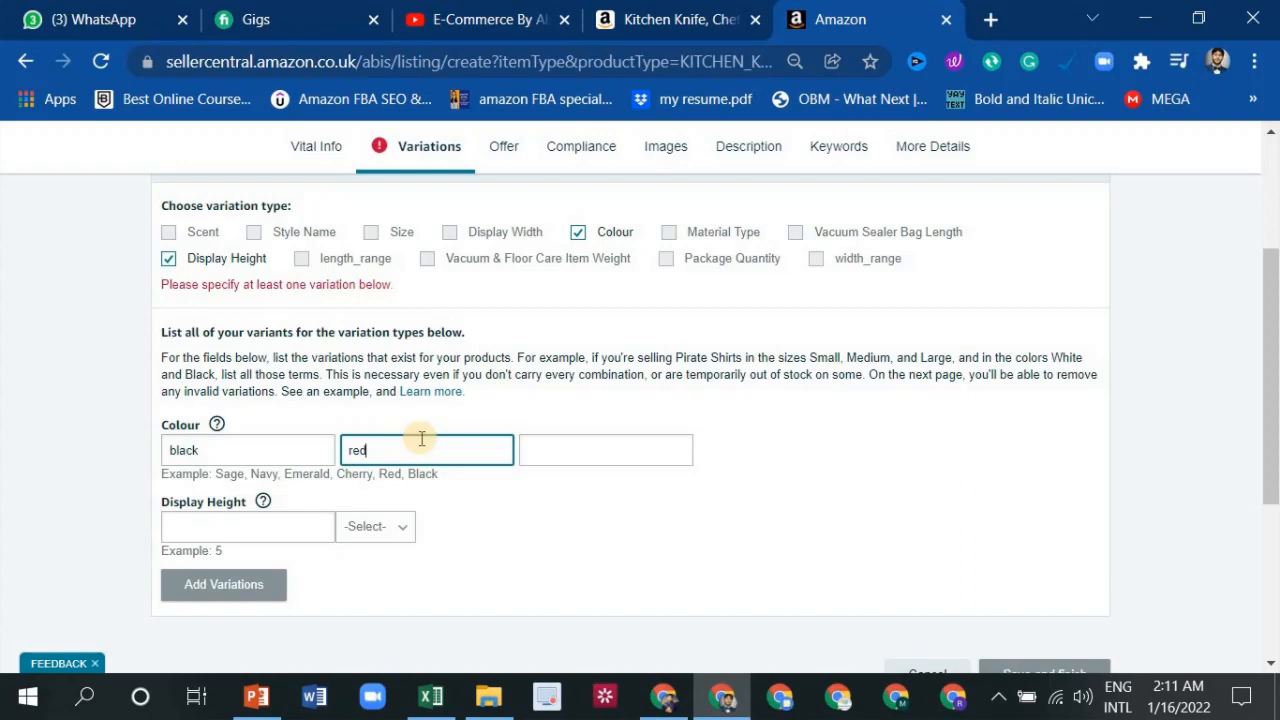
Enter 20 M as the first Display Height variant
click(279, 533)
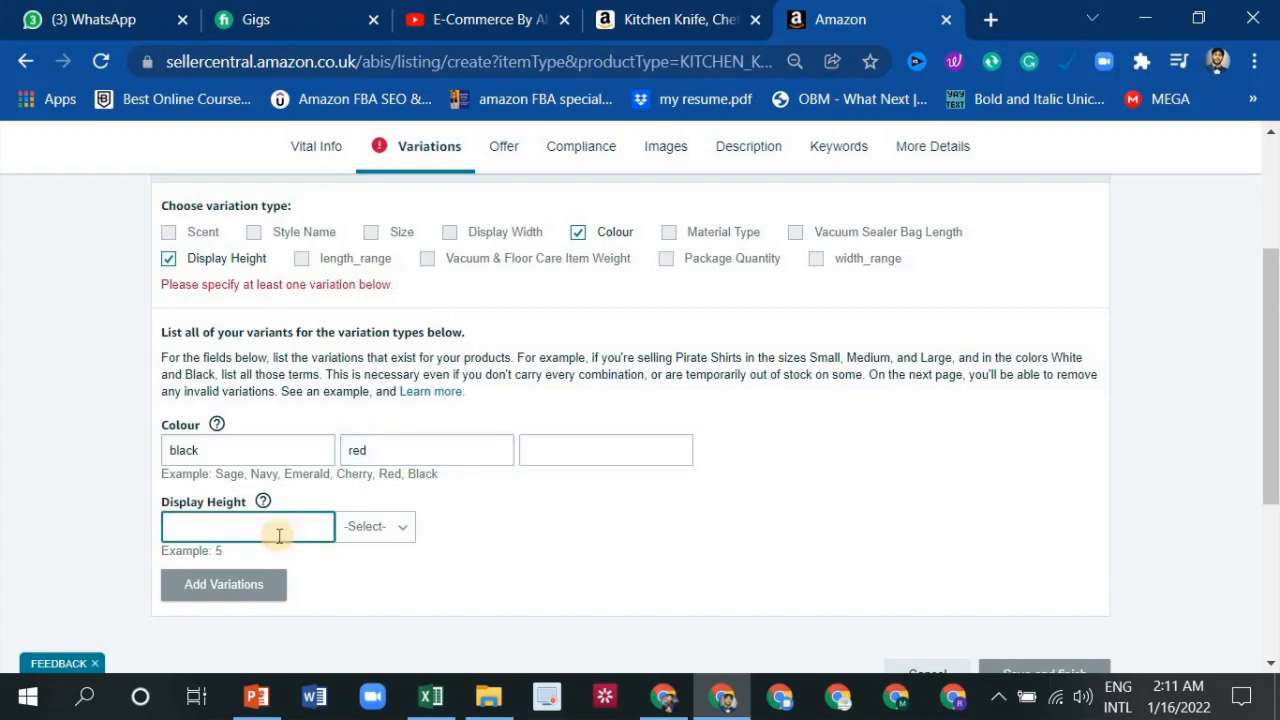
text(20)
click(542, 522)
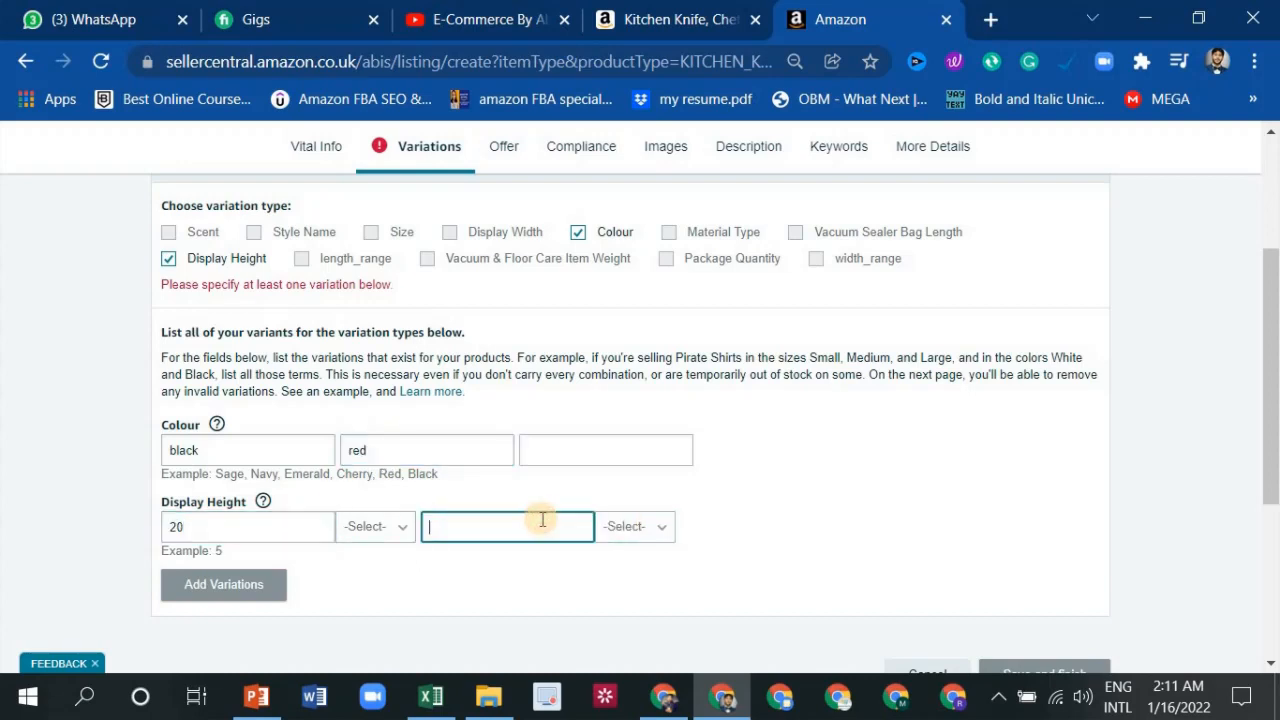
click(391, 537)
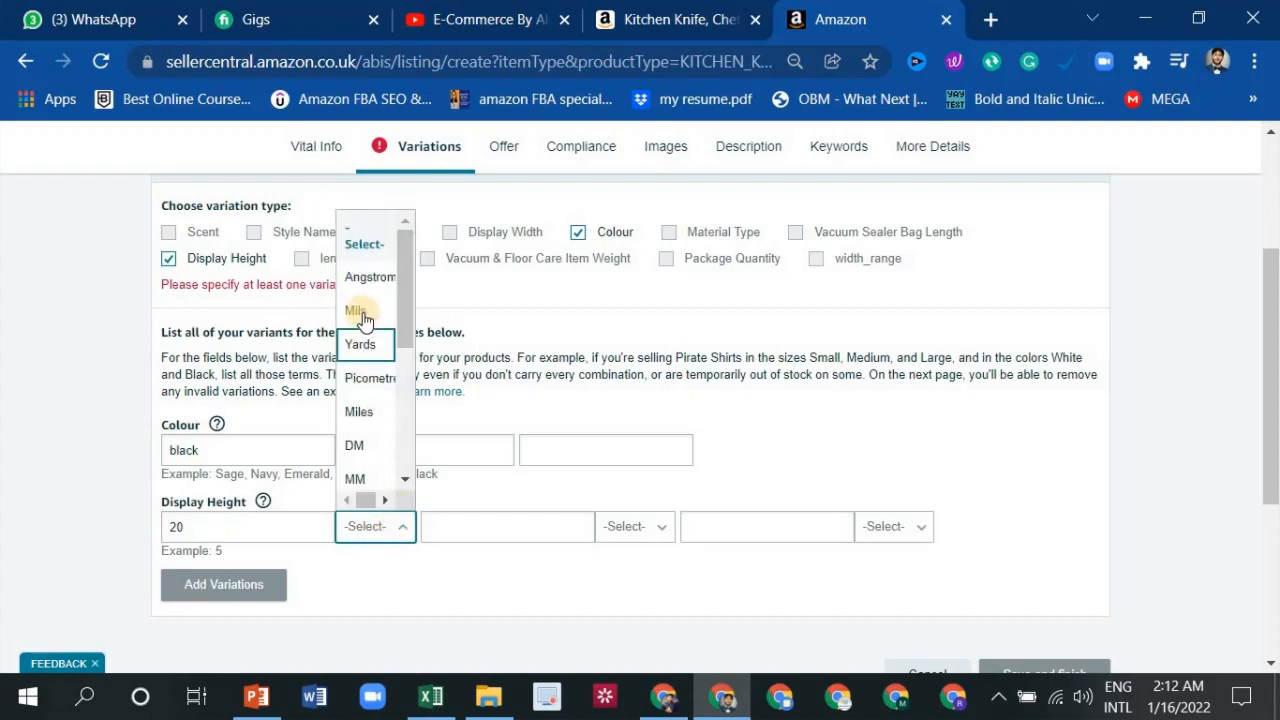
scroll(367, 450, down, 1)
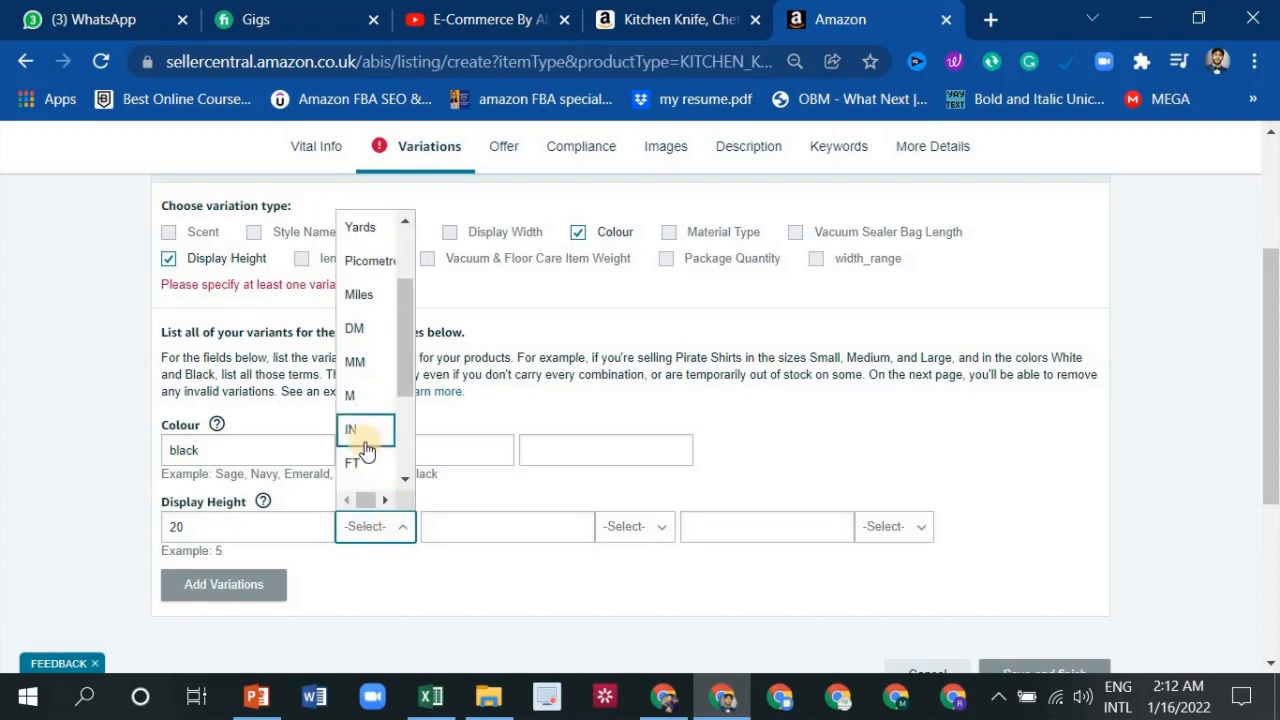
click(352, 396)
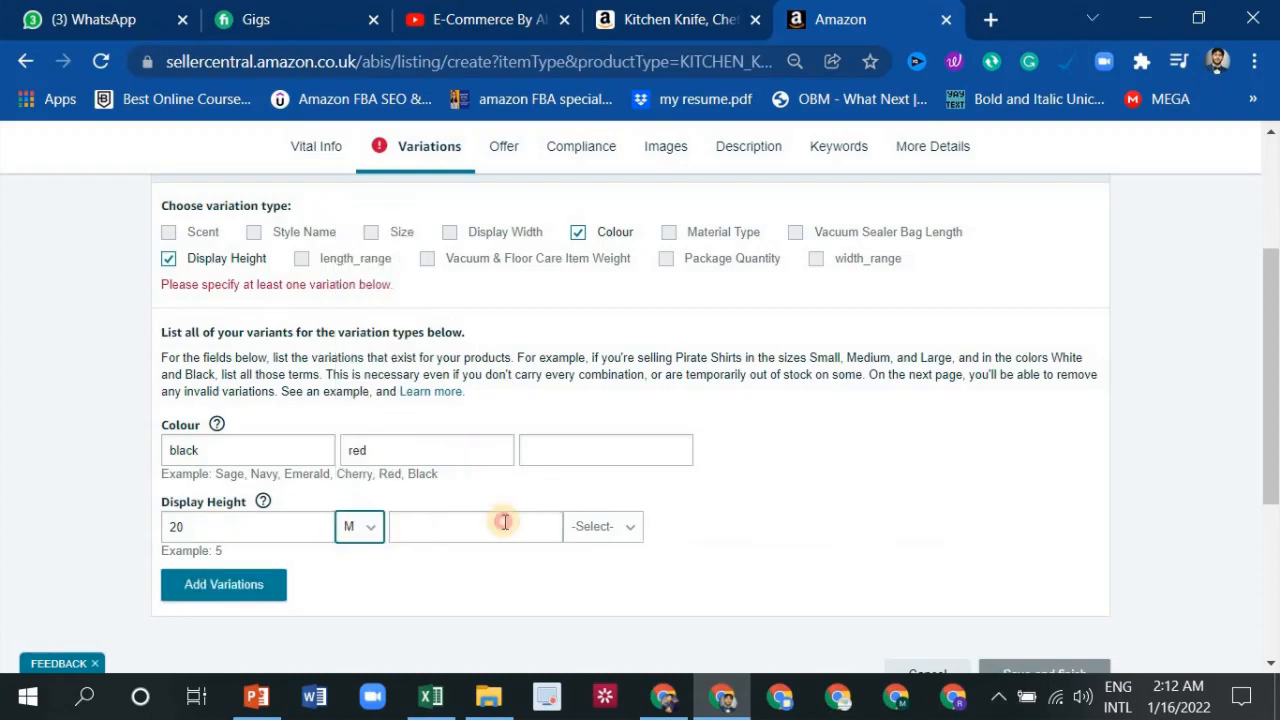
Add a second Display Height variant of 14 with the unit M
click(504, 522)
text(14)
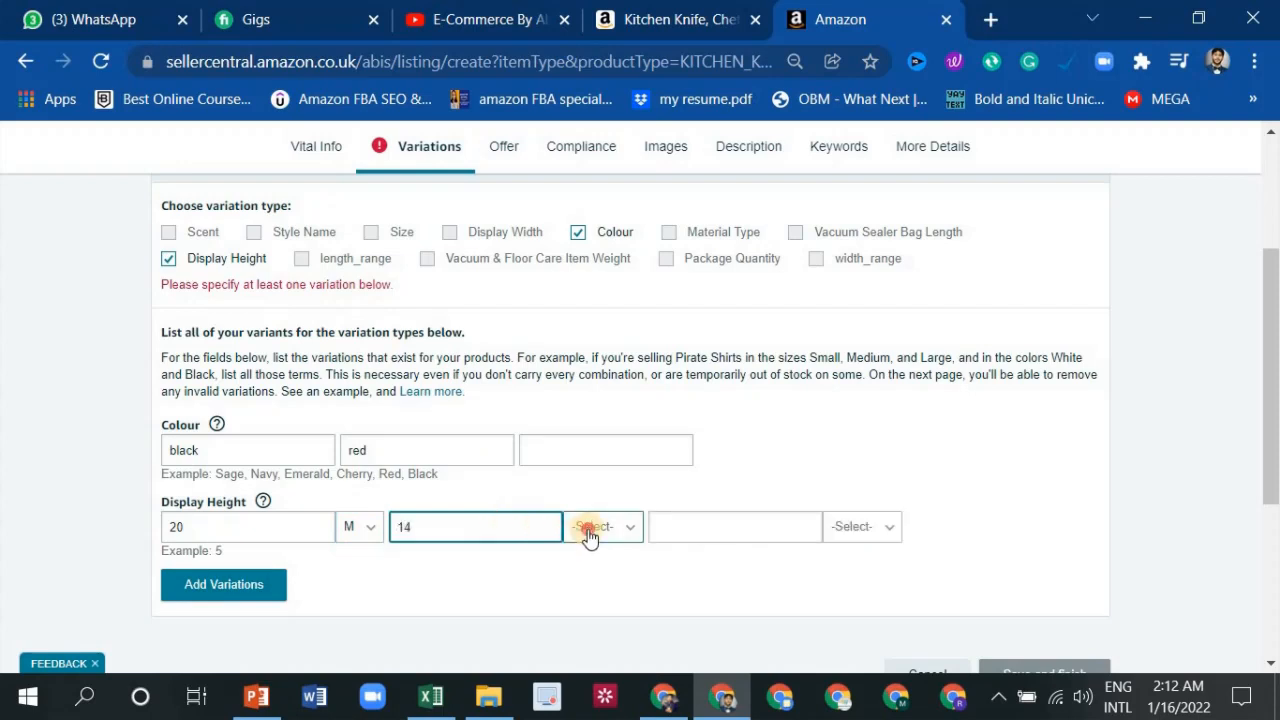
click(594, 528)
click(607, 311)
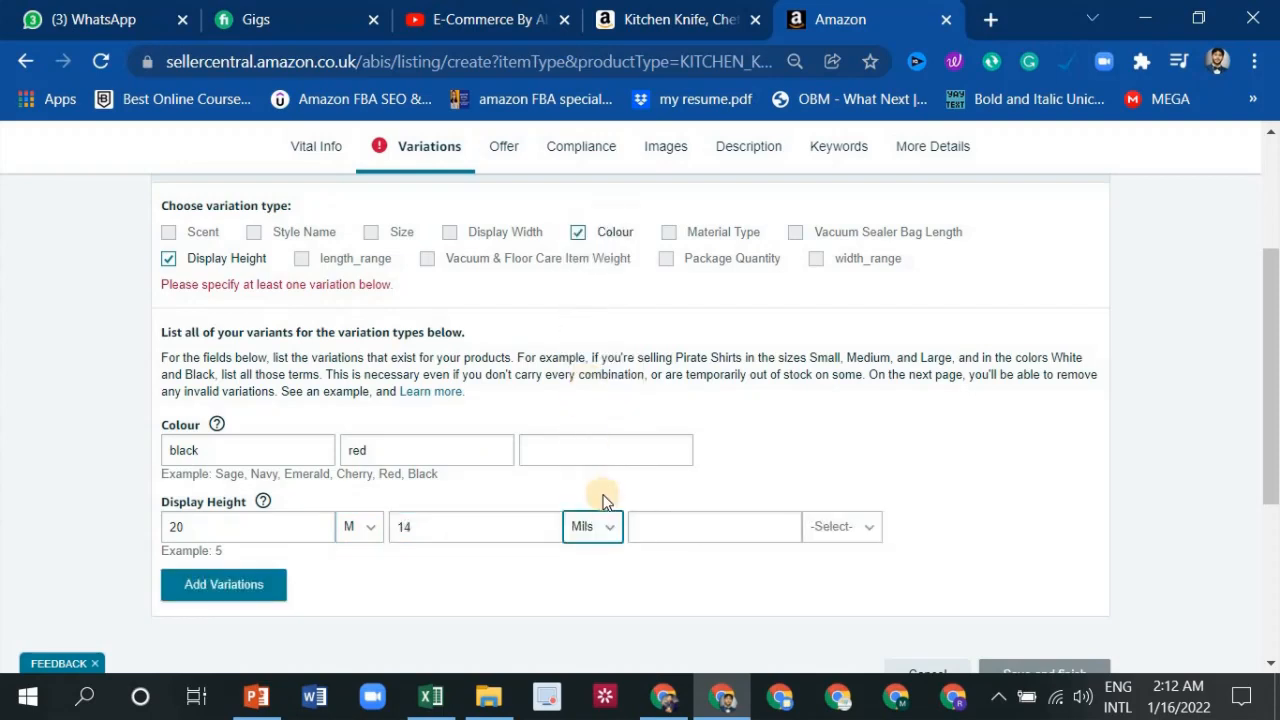
click(598, 523)
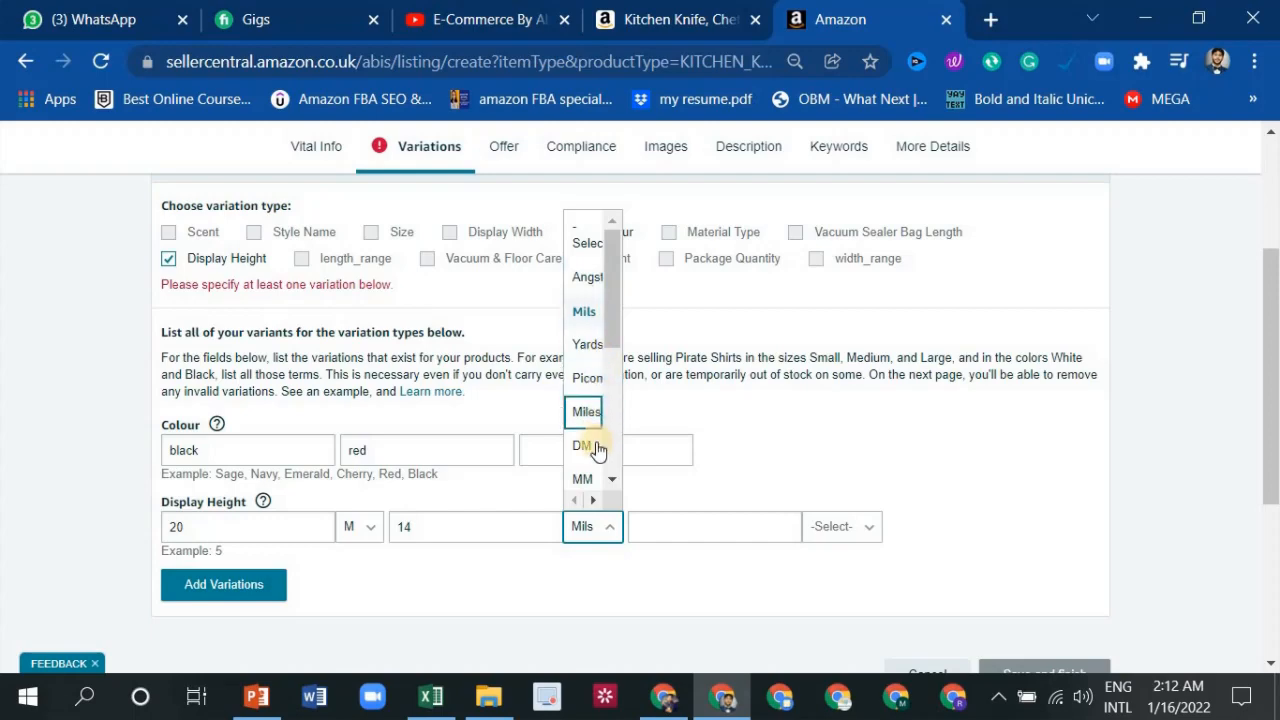
scroll(590, 430, down, 1)
click(583, 397)
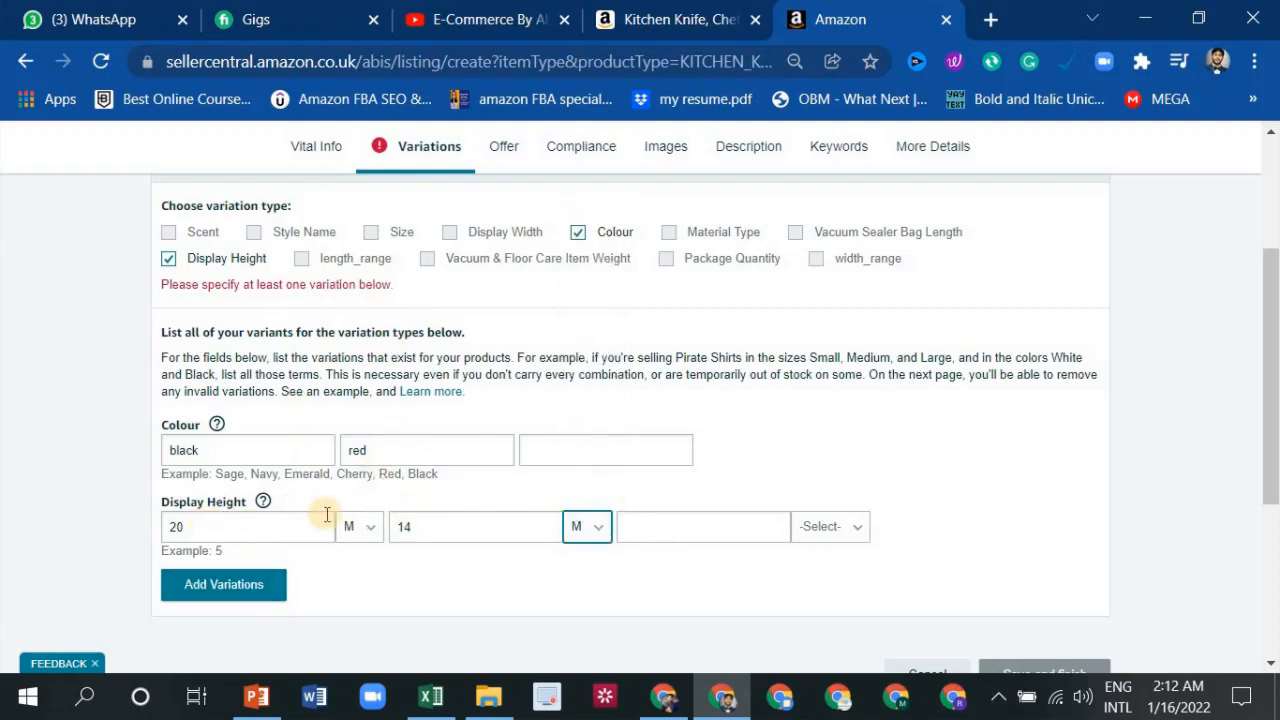
Look through the battery fields in the Compliance section and the upload slots in the Images section
scroll(357, 446, up, 3)
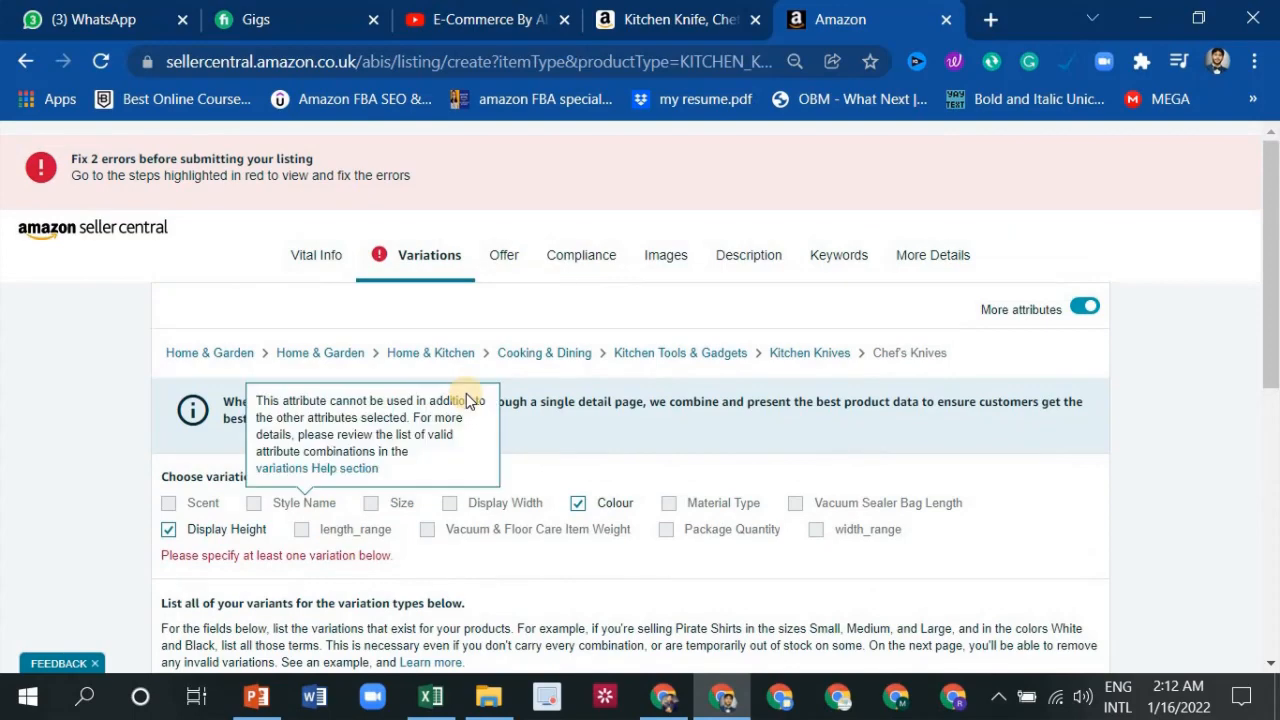
click(581, 266)
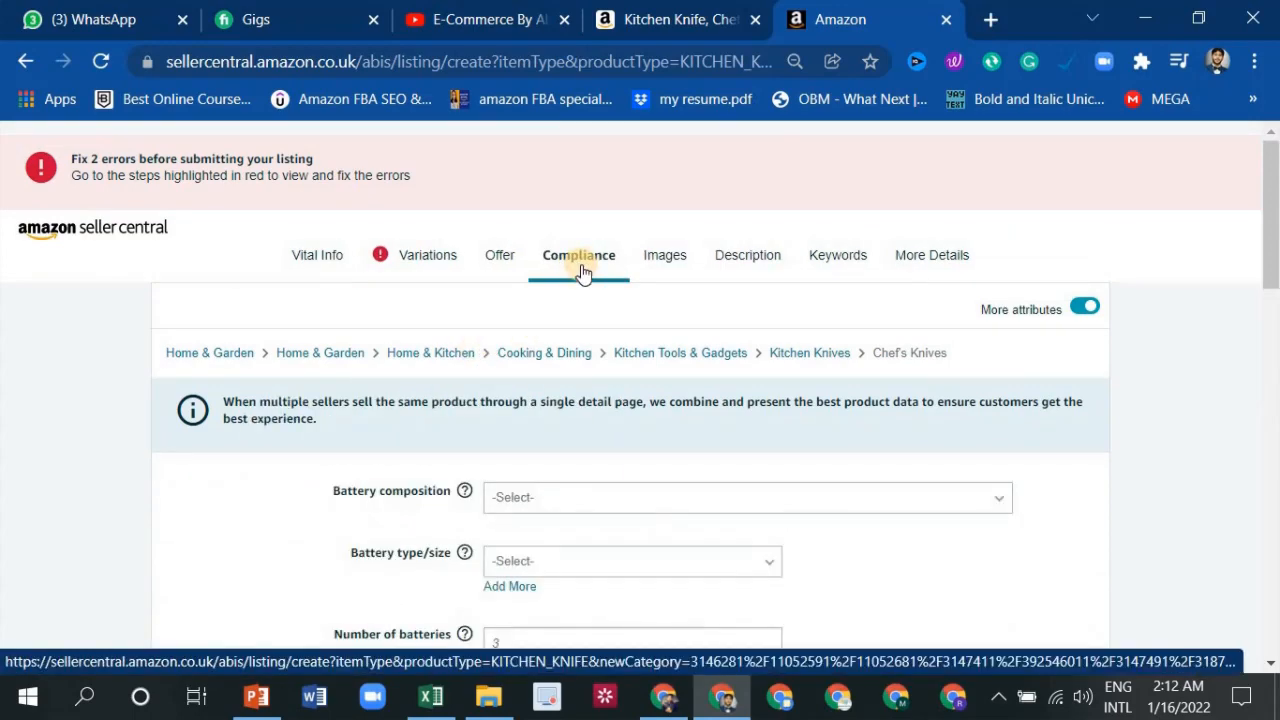
scroll(596, 288, down, 2)
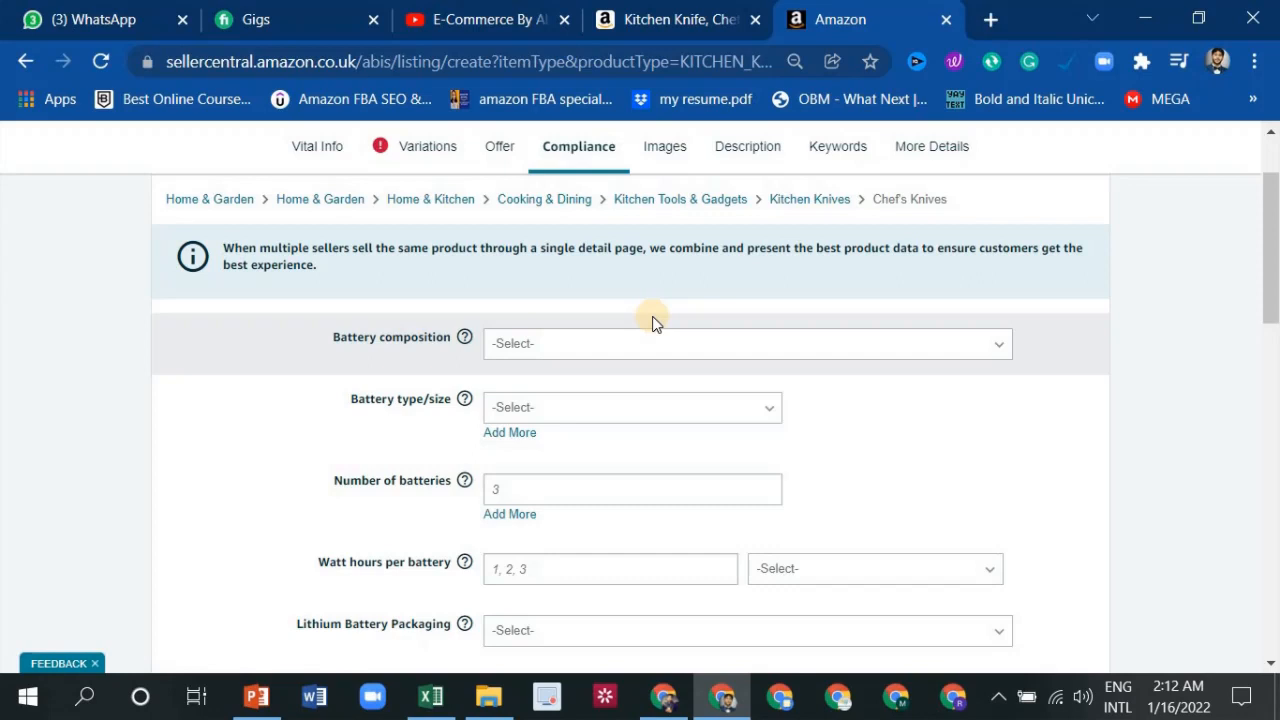
scroll(575, 400, down, 9)
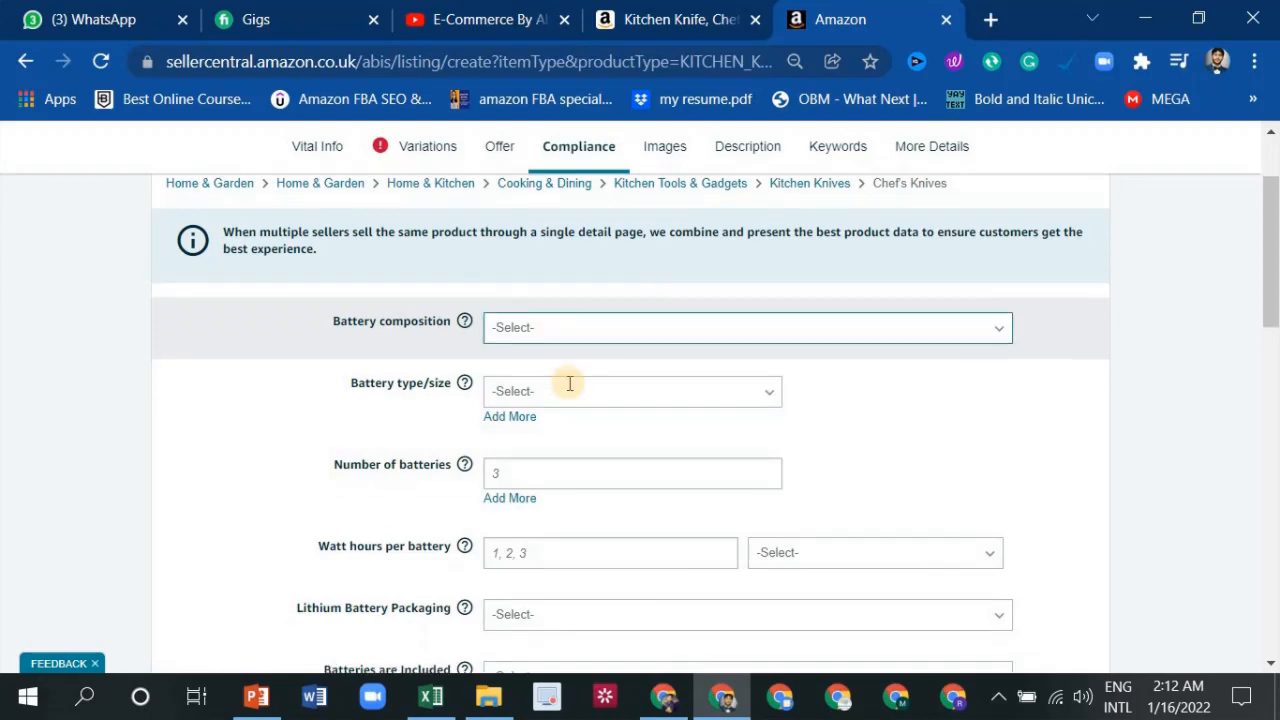
scroll(577, 456, up, 12)
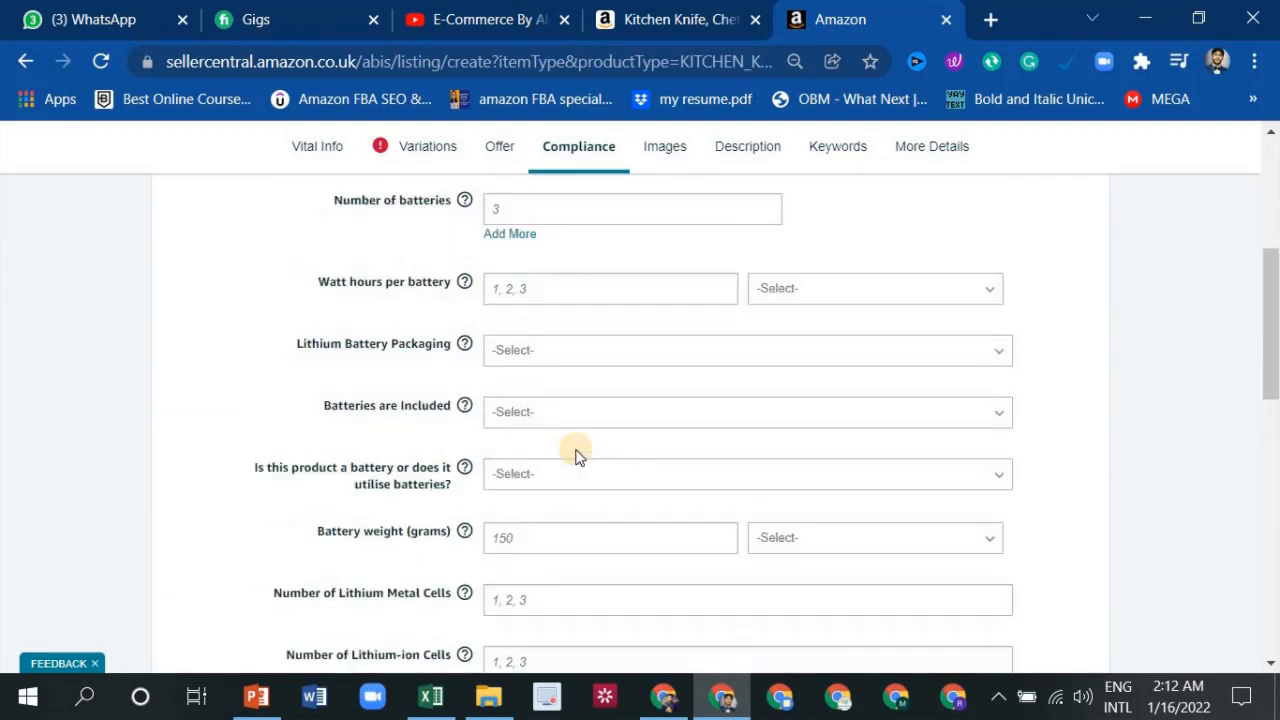
click(655, 262)
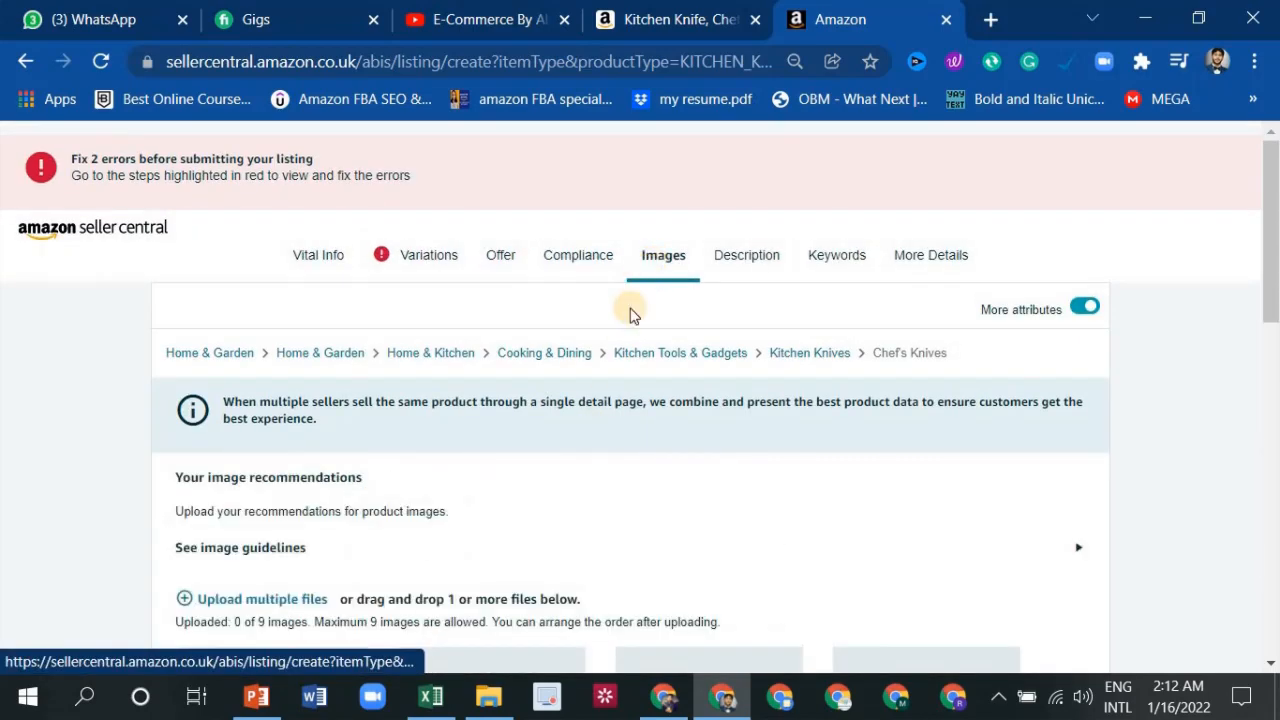
scroll(443, 380, down, 4)
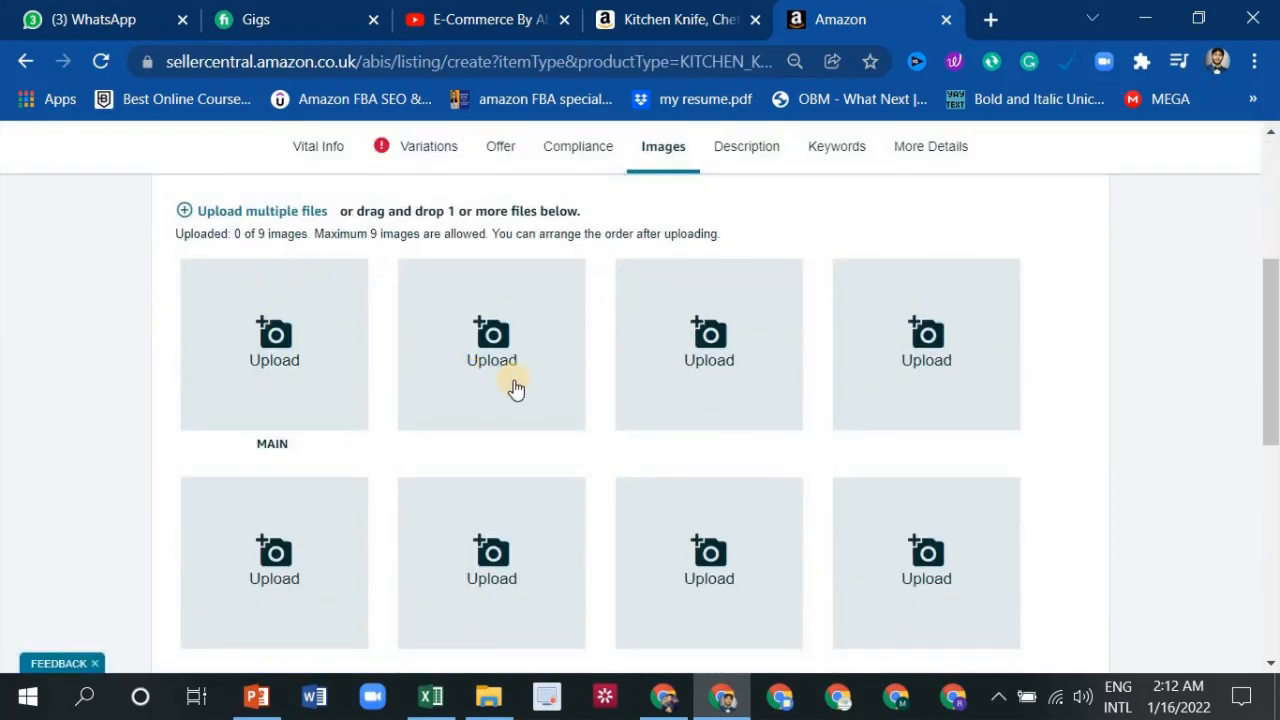
scroll(520, 370, down, 1)
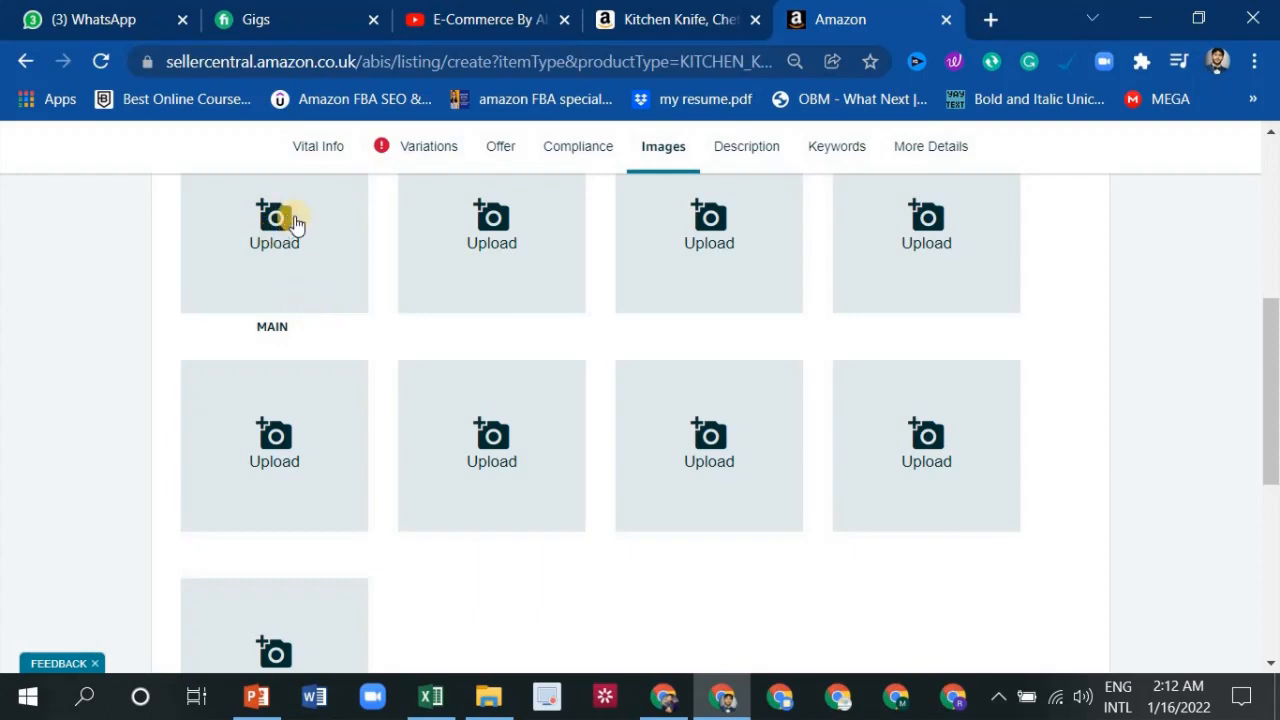
scroll(295, 222, up, 1)
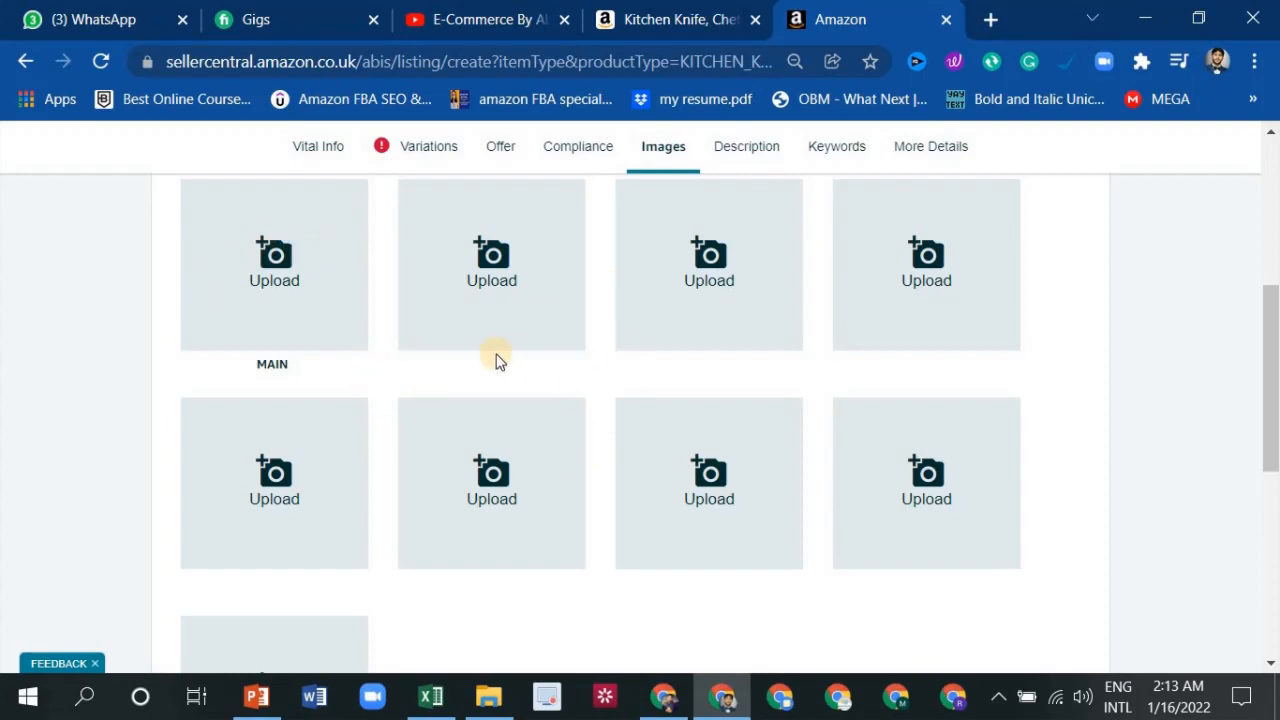
scroll(737, 214, up, 1)
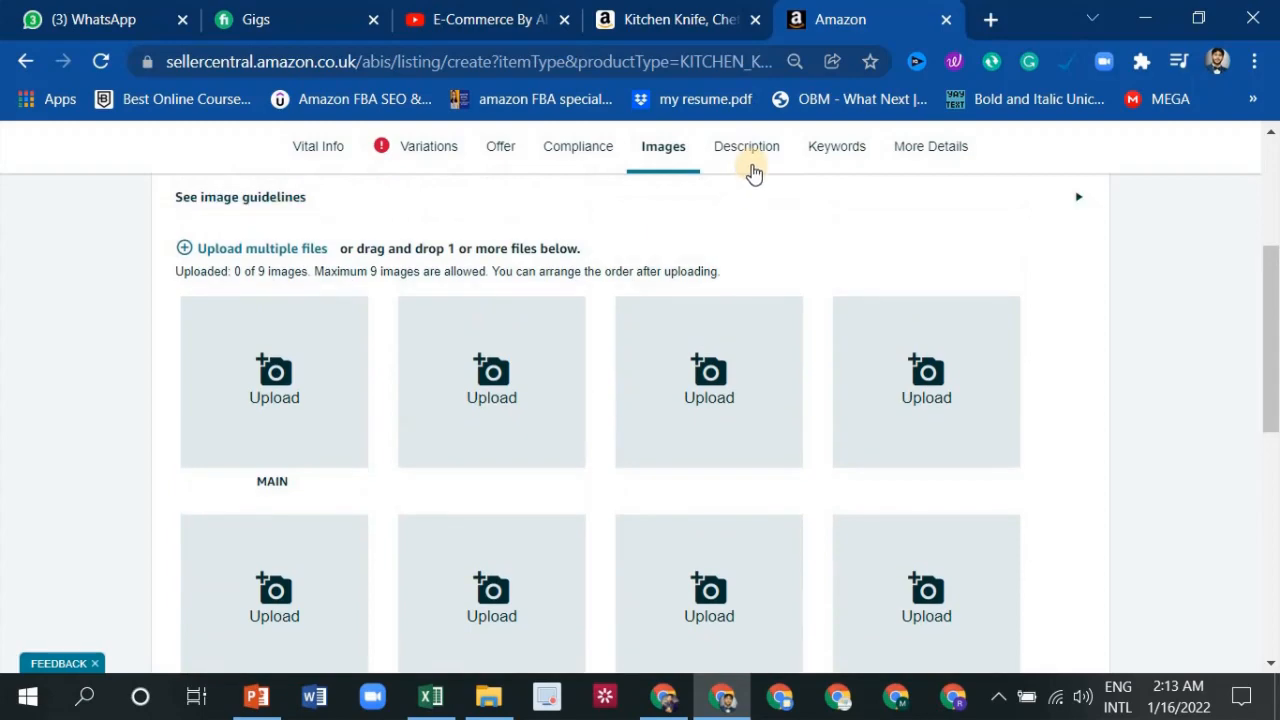
Open the Description section and copy the Our Story text from the product description on the Kitchen Knife page on amazon.co.uk
click(747, 148)
scroll(629, 286, down, 3)
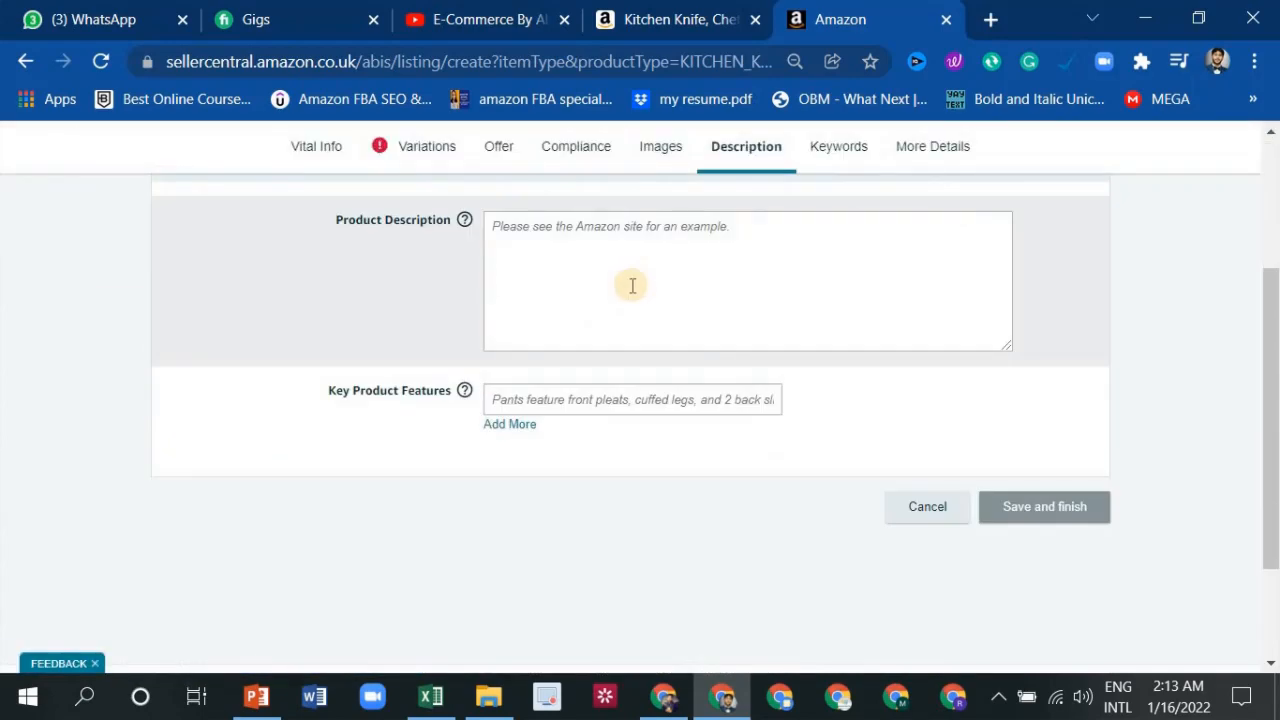
click(517, 240)
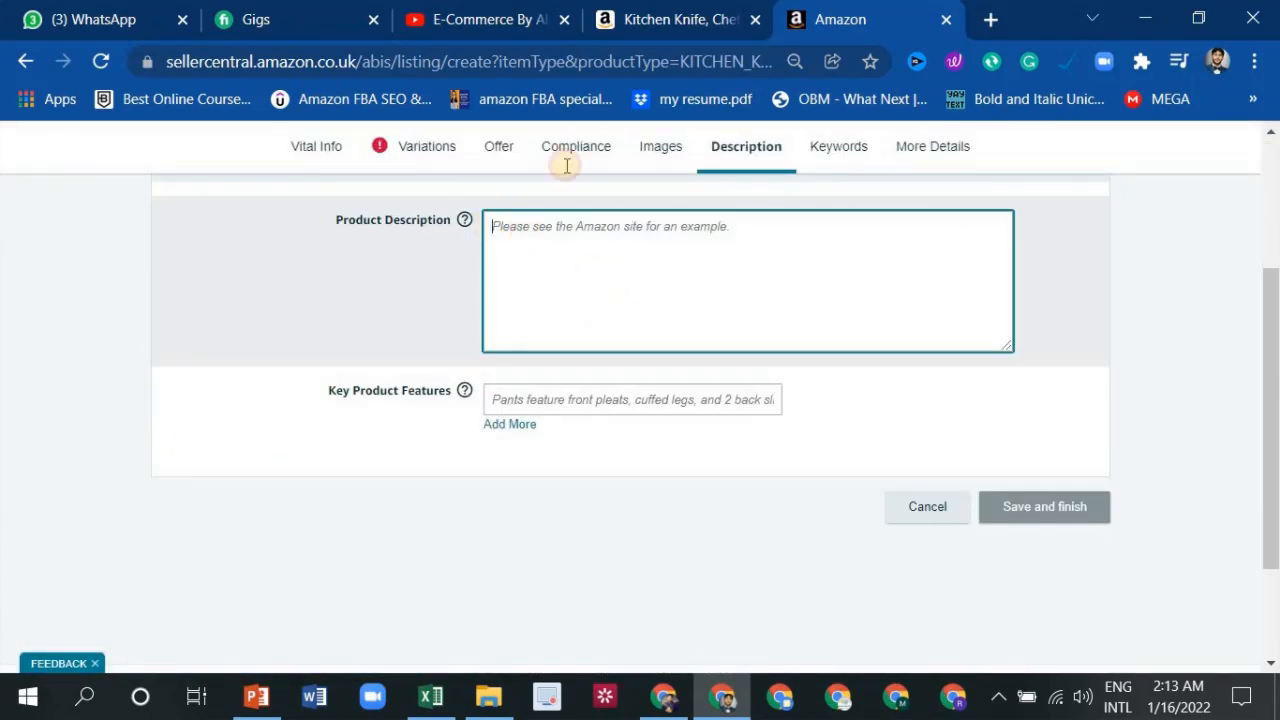
click(640, 21)
scroll(665, 323, down, 5)
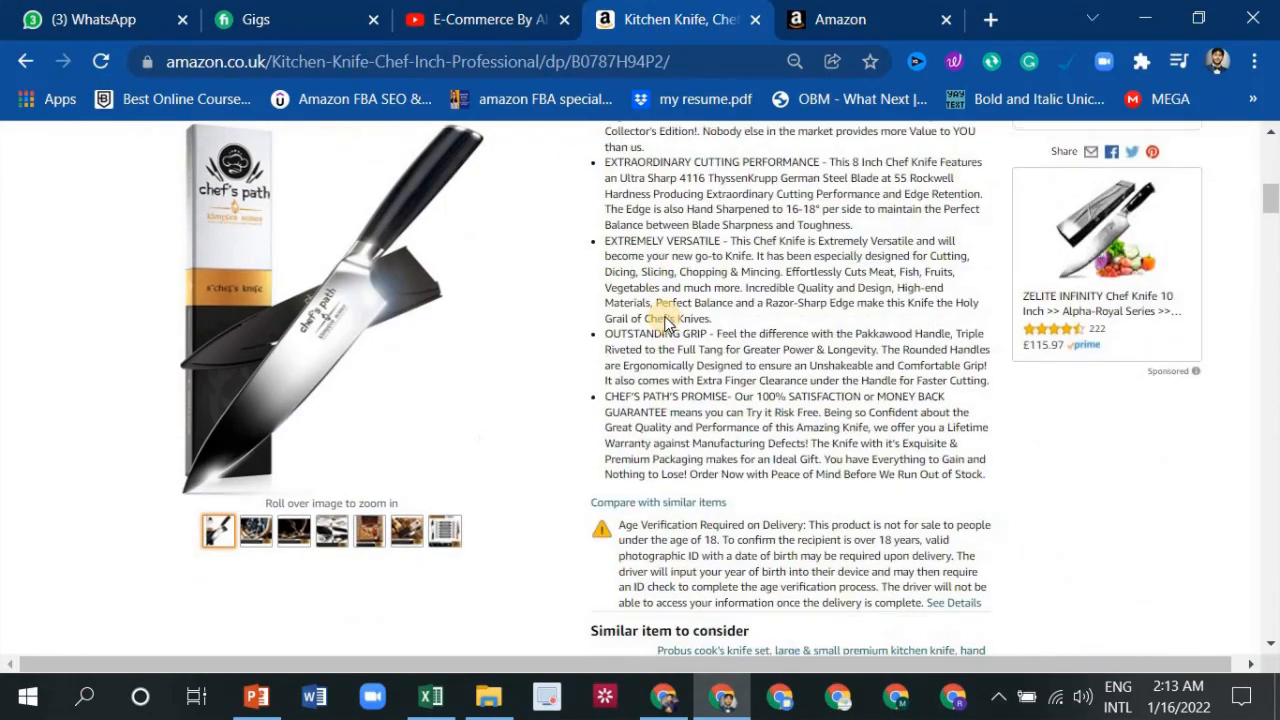
scroll(620, 305, up, 3)
scroll(600, 330, down, 15)
scroll(513, 436, down, 20)
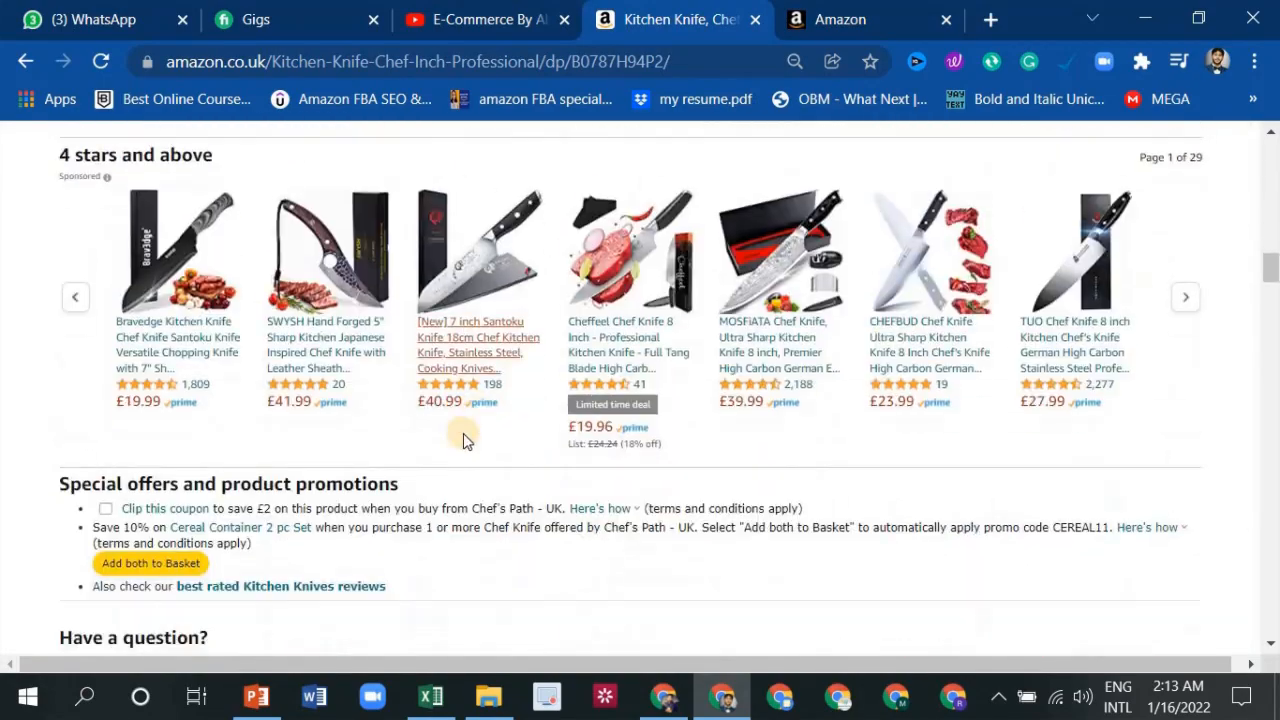
scroll(395, 428, down, 10)
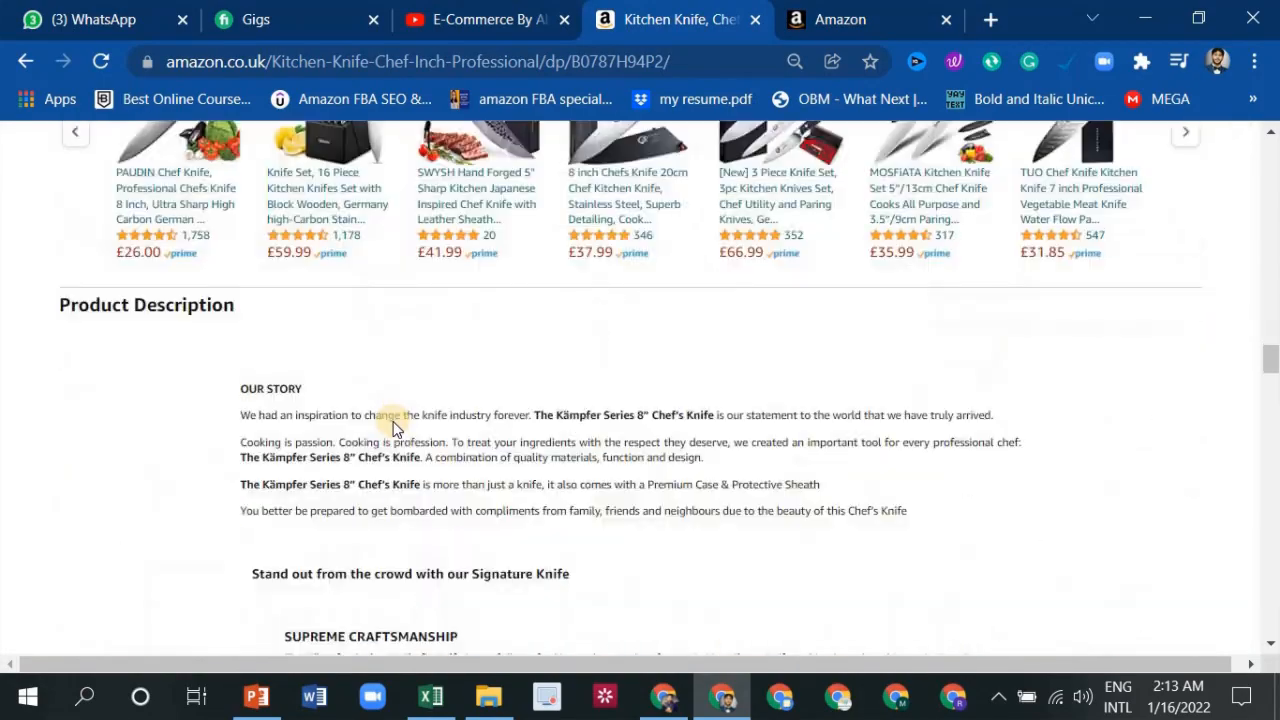
scroll(290, 410, up, 3)
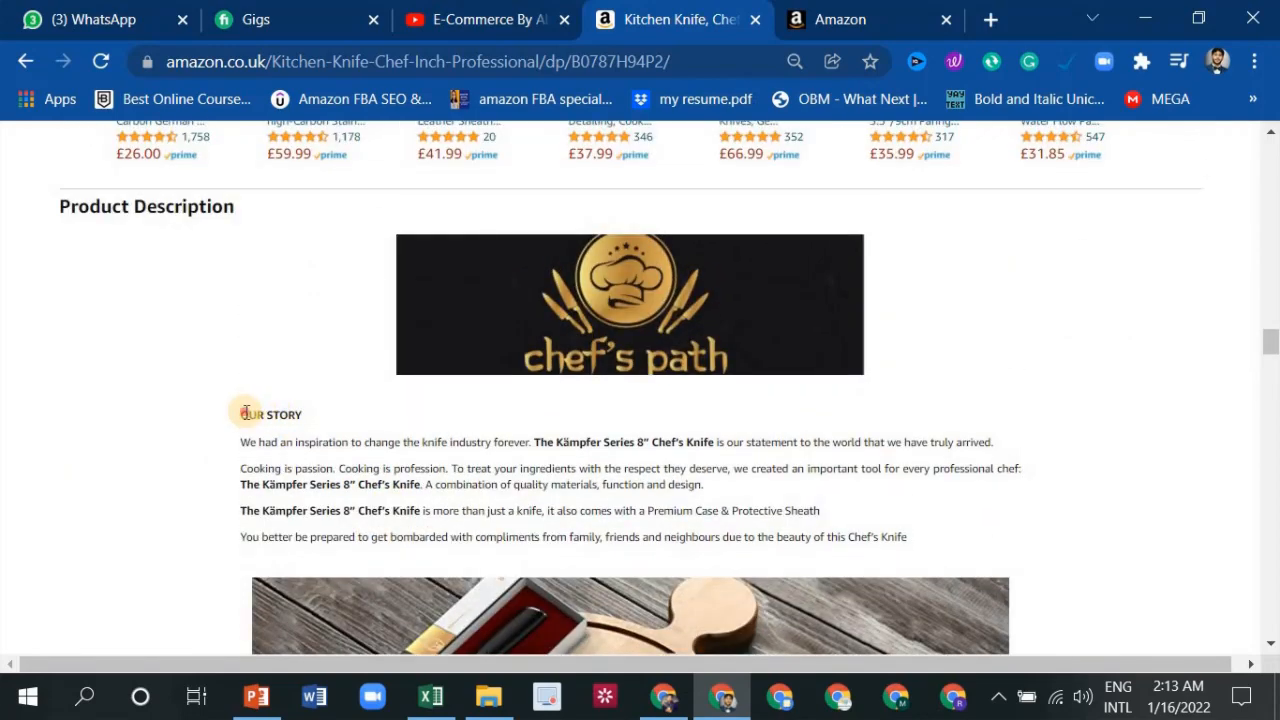
drag(245, 413, 903, 537)
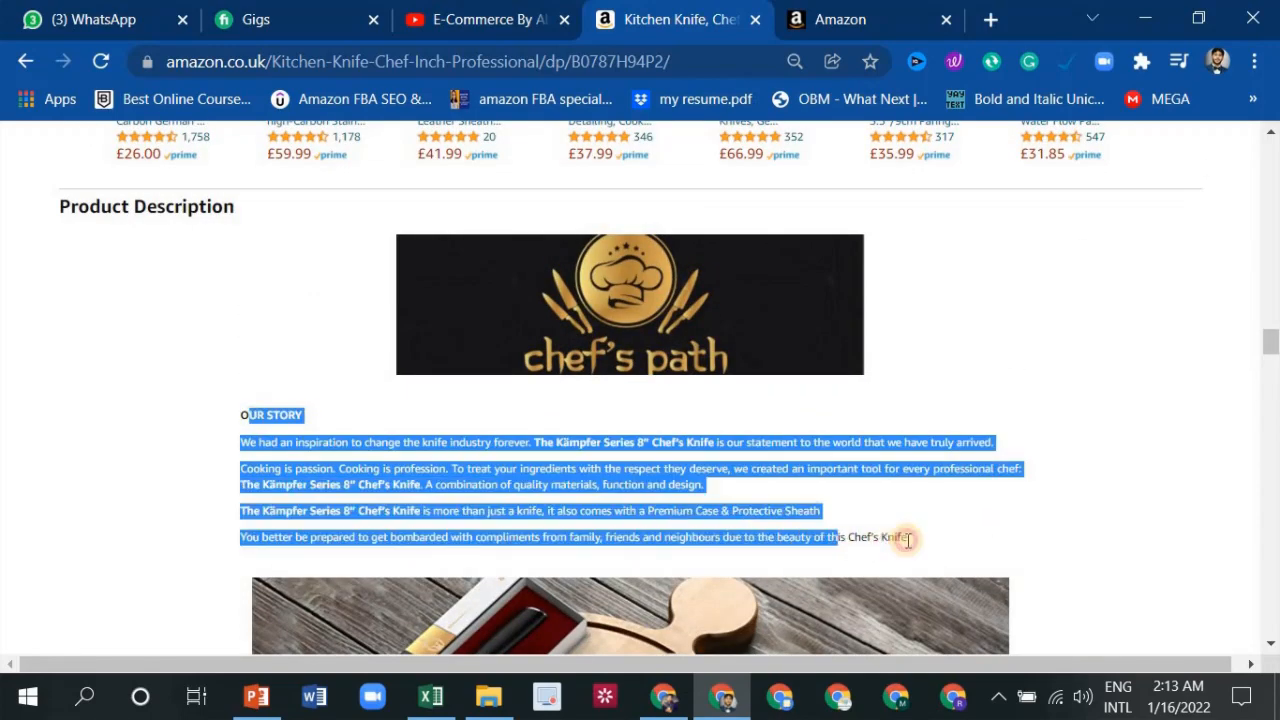
right_click(535, 485)
click(590, 508)
Return to the new listing in Seller Central and paste the copied Our Story text into the Product Description
click(830, 19)
click(690, 280)
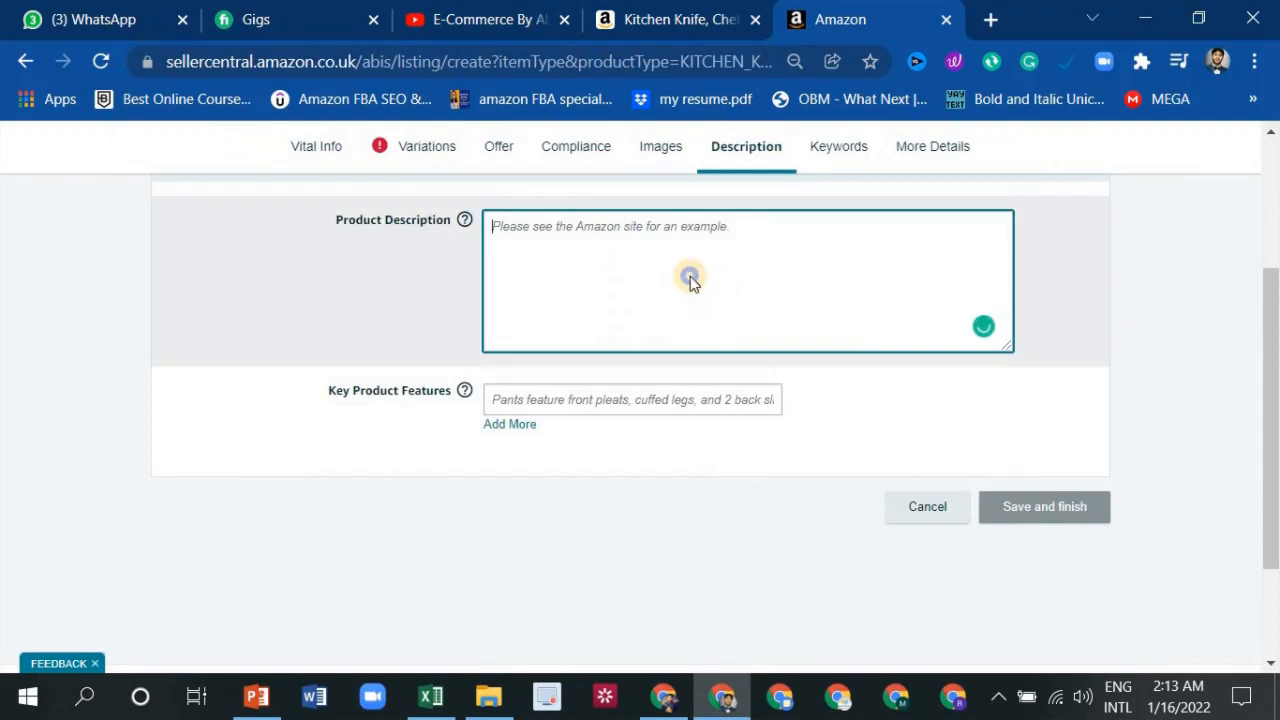
right_click(690, 280)
click(749, 458)
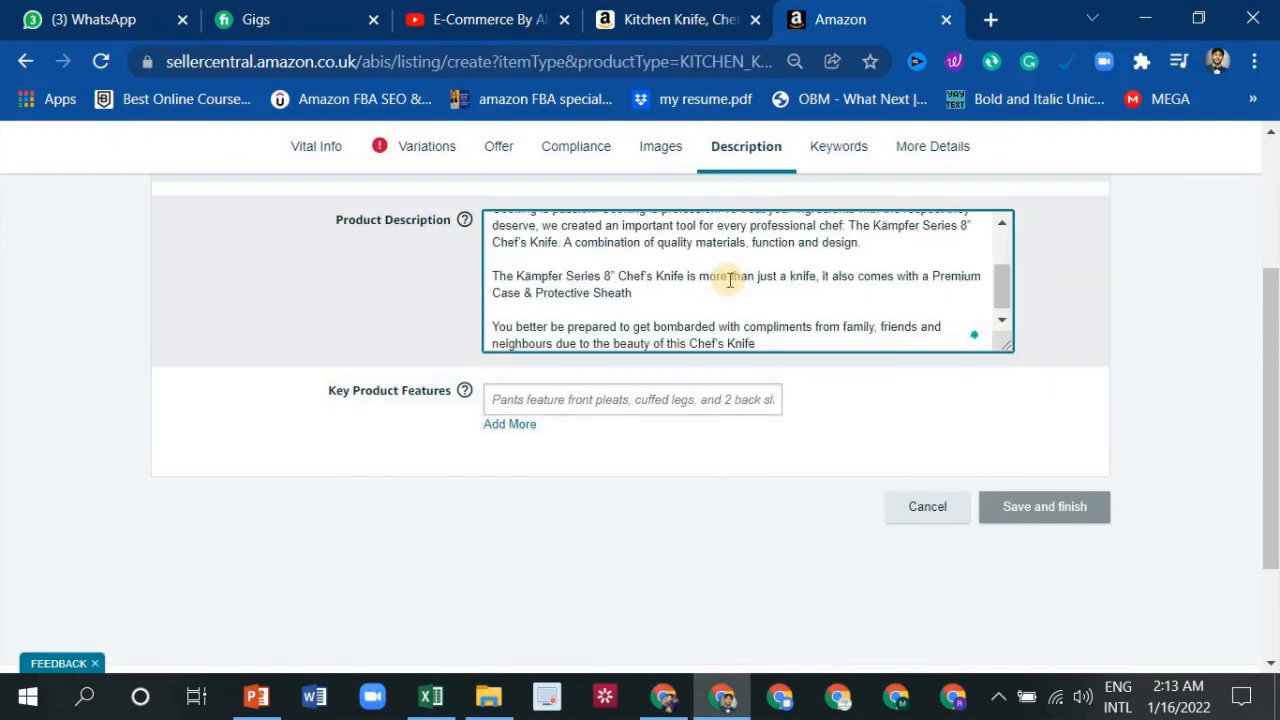
Correct the pasted description to read "a passion" and "a profession", and add a comma after "function"
scroll(729, 280, up, 2)
click(556, 310)
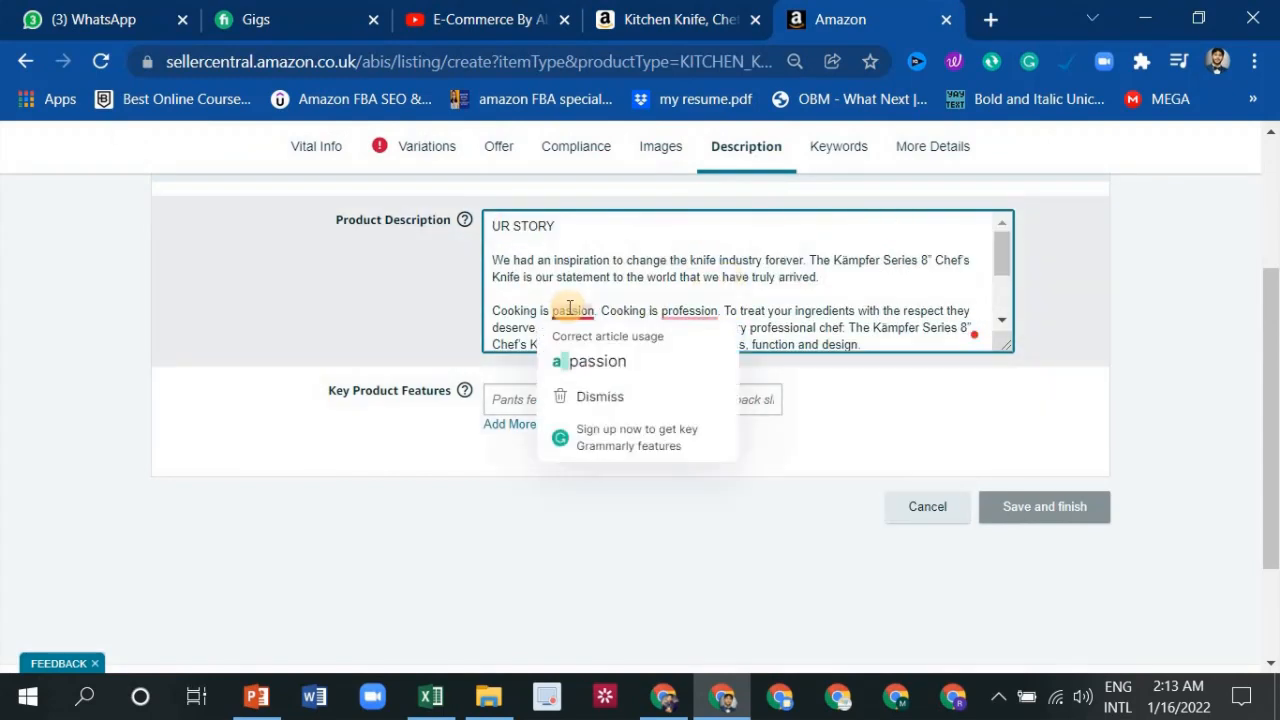
text(a)
mouse_move(687, 308)
click(700, 362)
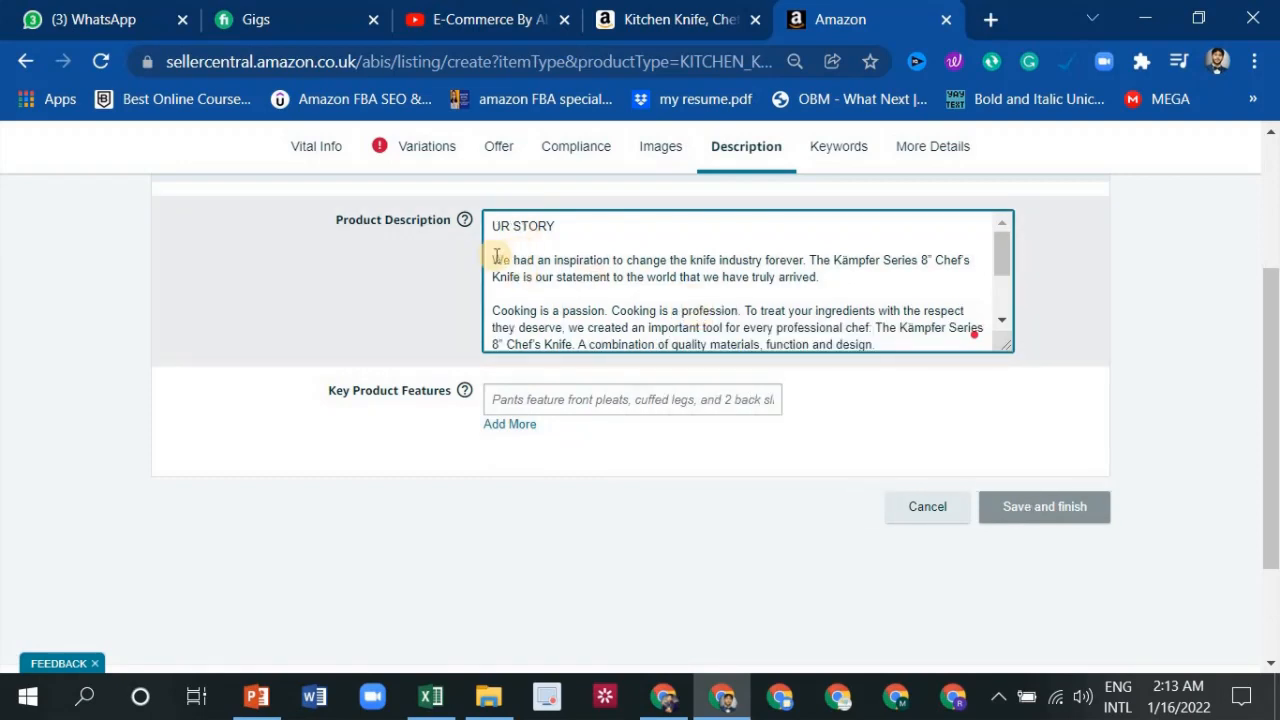
click(817, 280)
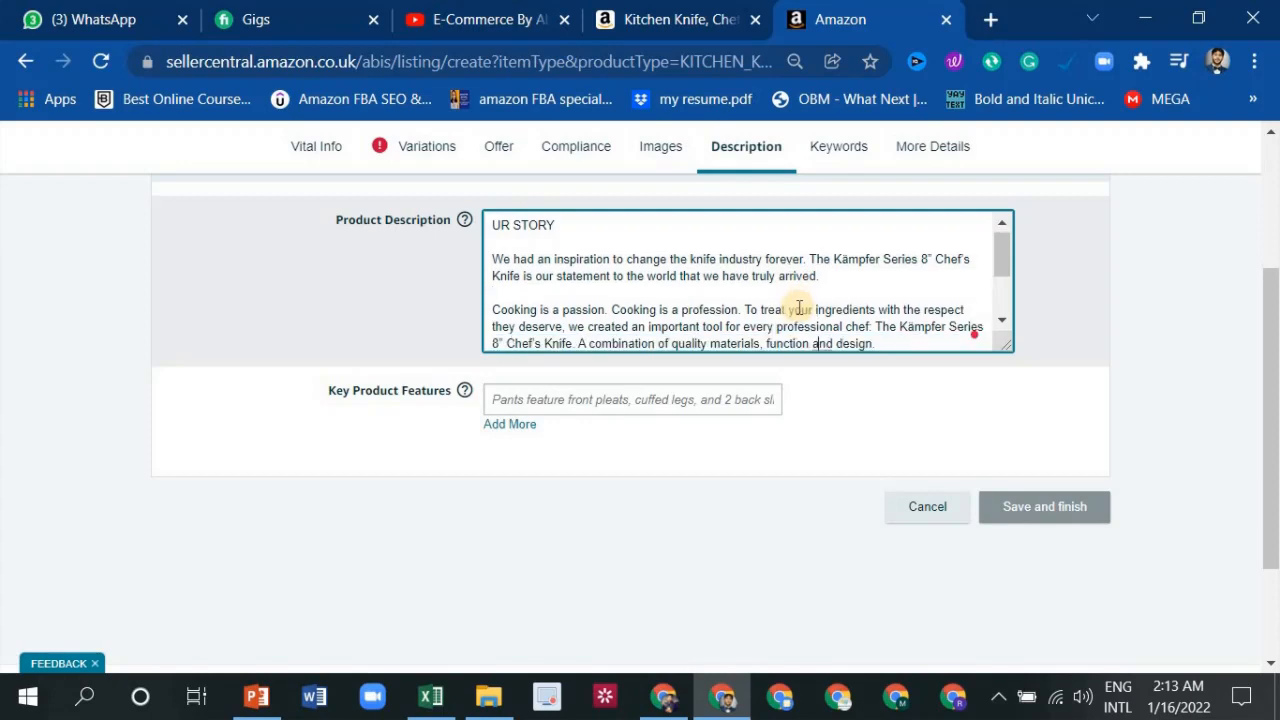
key(ctrl+v)
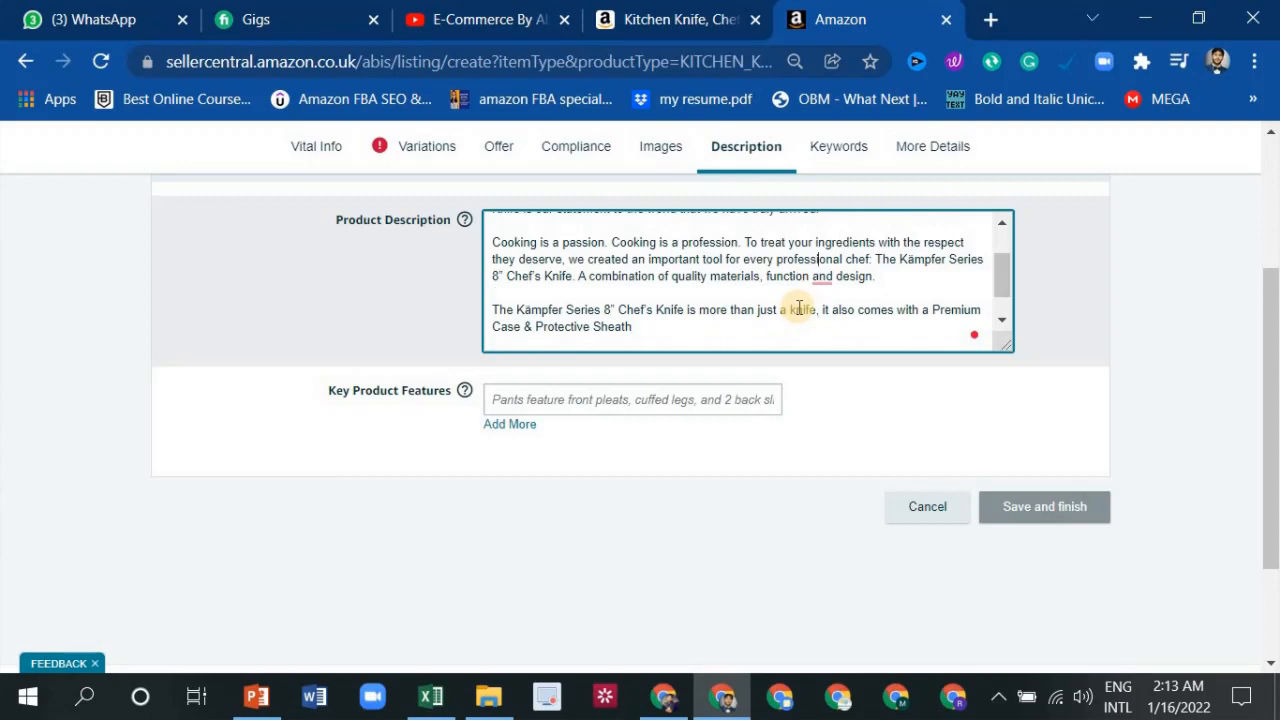
mouse_move(822, 276)
click(831, 326)
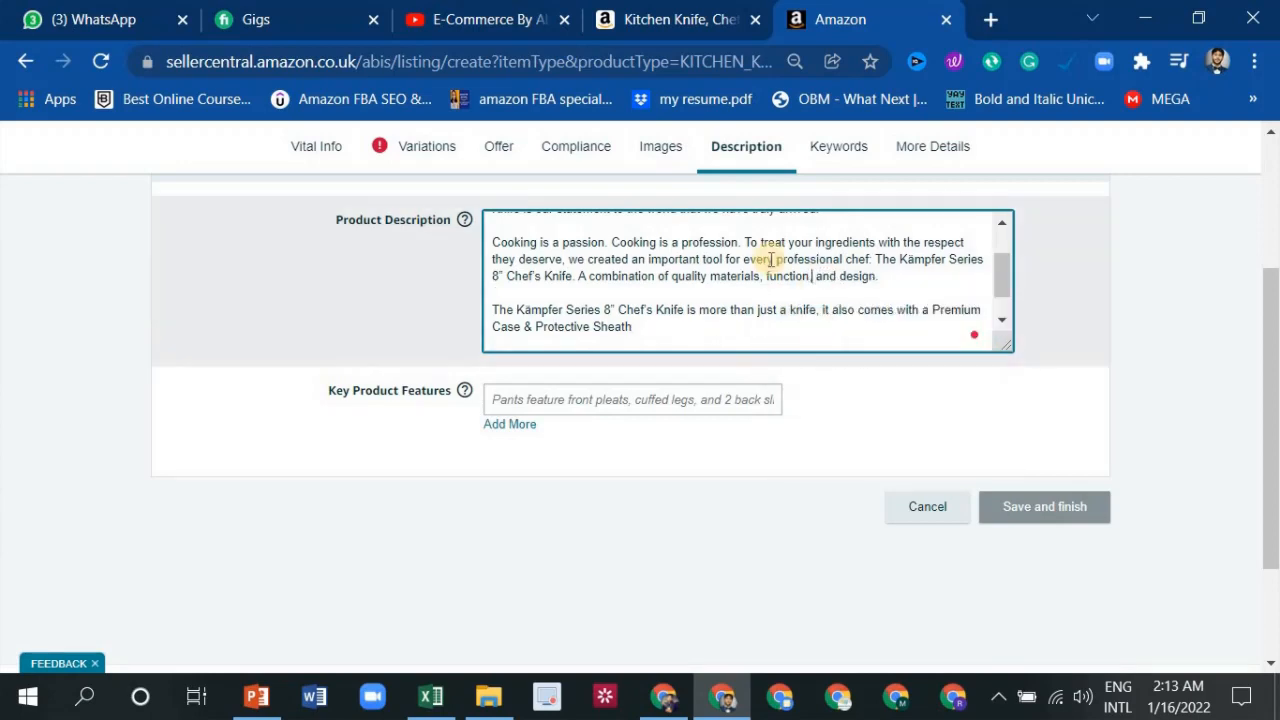
Review the heading, opening paragraph and remaining paragraphs of the product description
scroll(771, 260, up, 2)
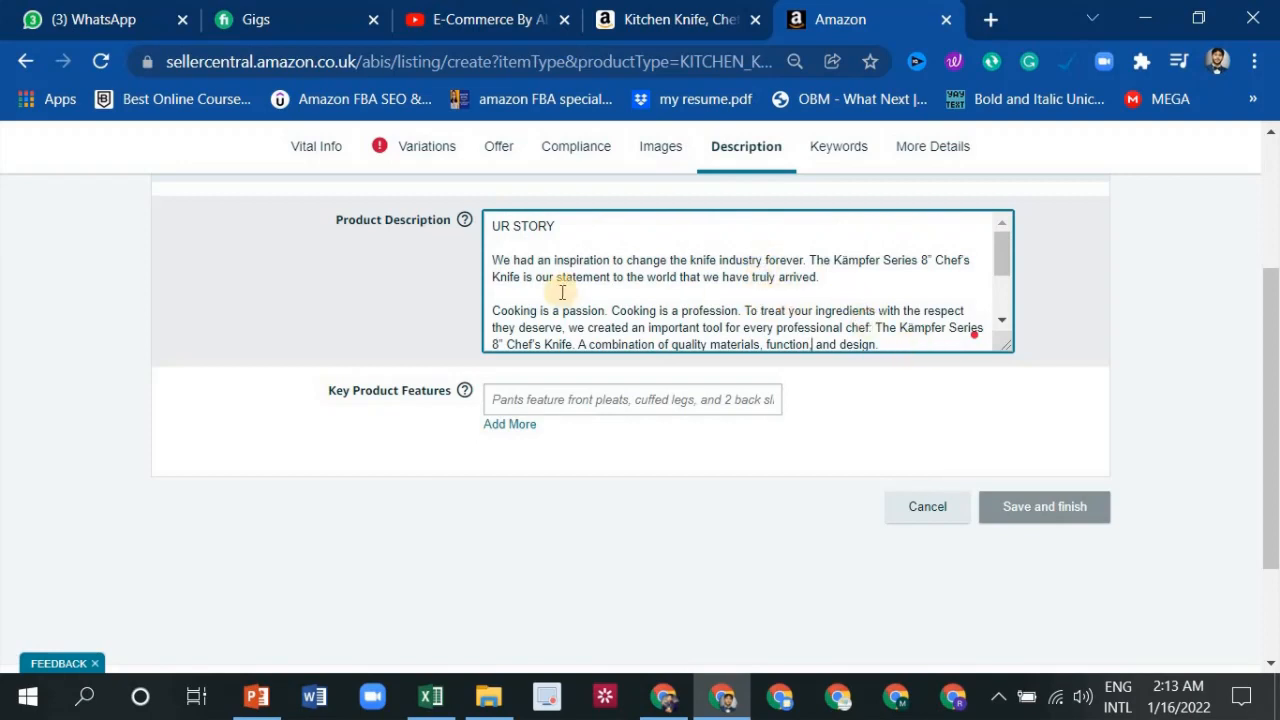
drag(560, 227, 491, 226)
drag(821, 277, 563, 260)
scroll(606, 240, down, 2)
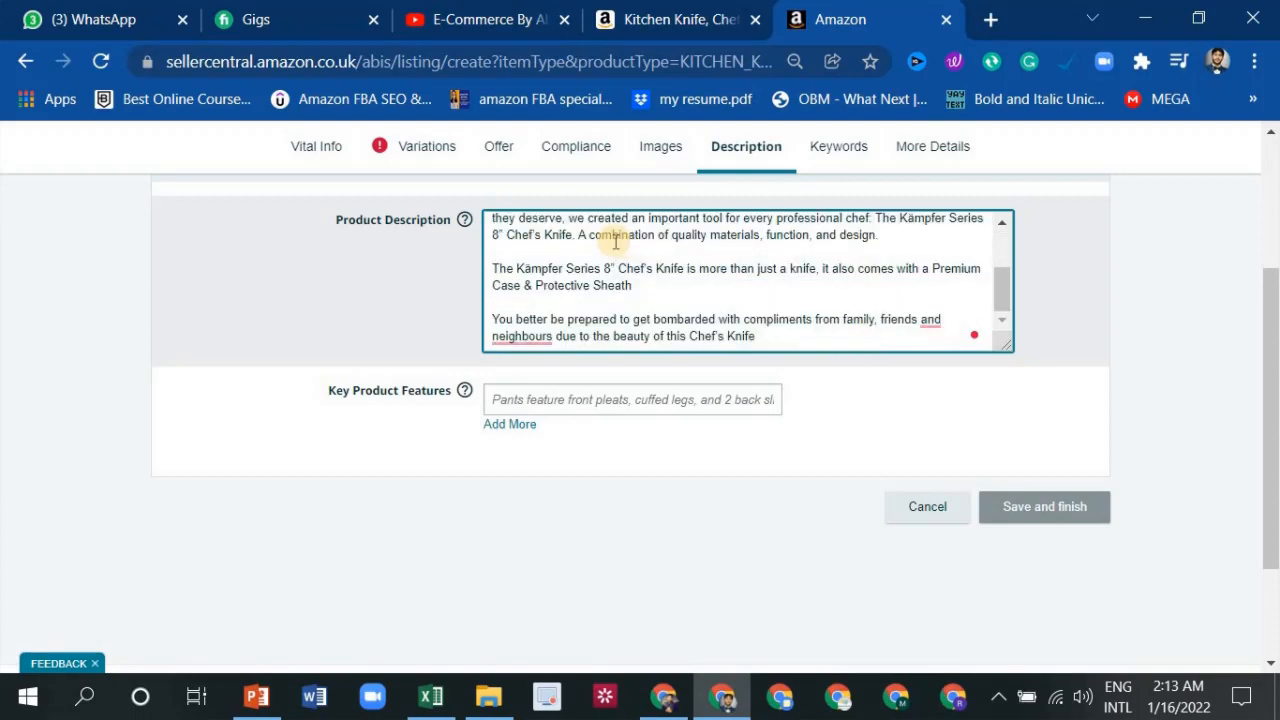
Check the last paragraphs of the product description and change the spelling "neighbours" to "neighbors"
scroll(609, 300, up, 2)
scroll(571, 286, down, 2)
triple_click(553, 277)
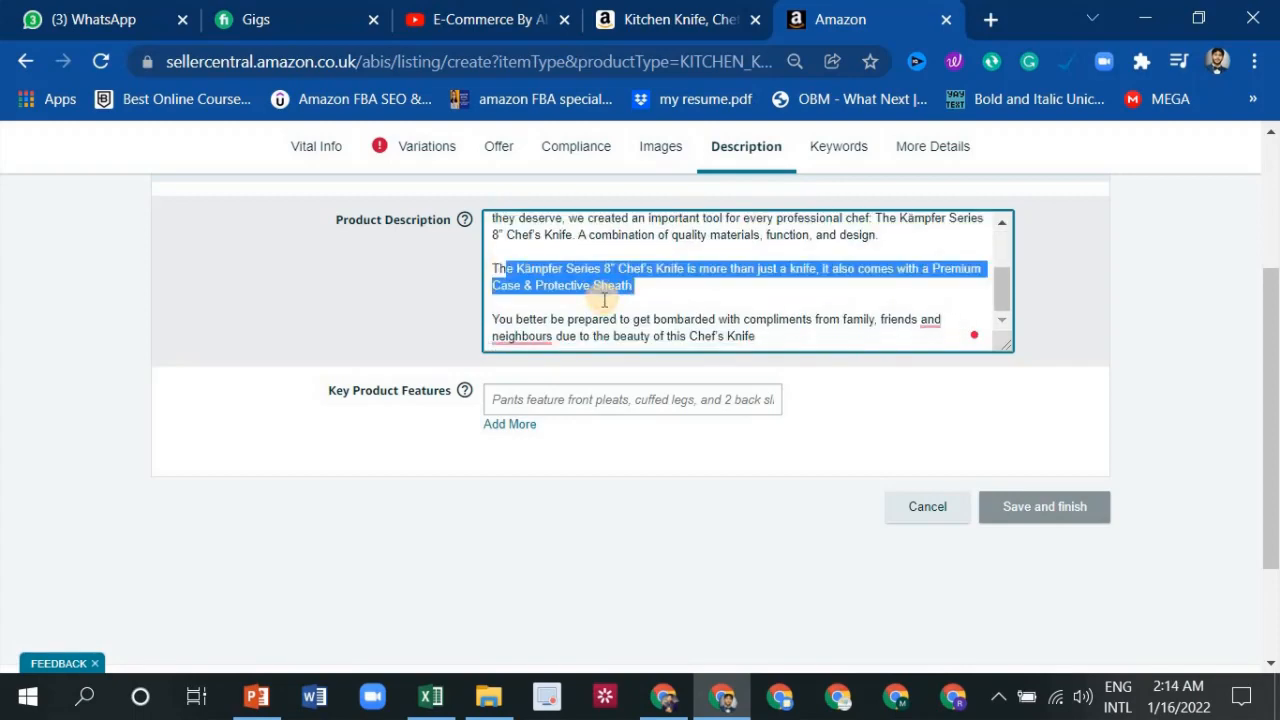
scroll(586, 306, down, 1)
mouse_move(538, 220)
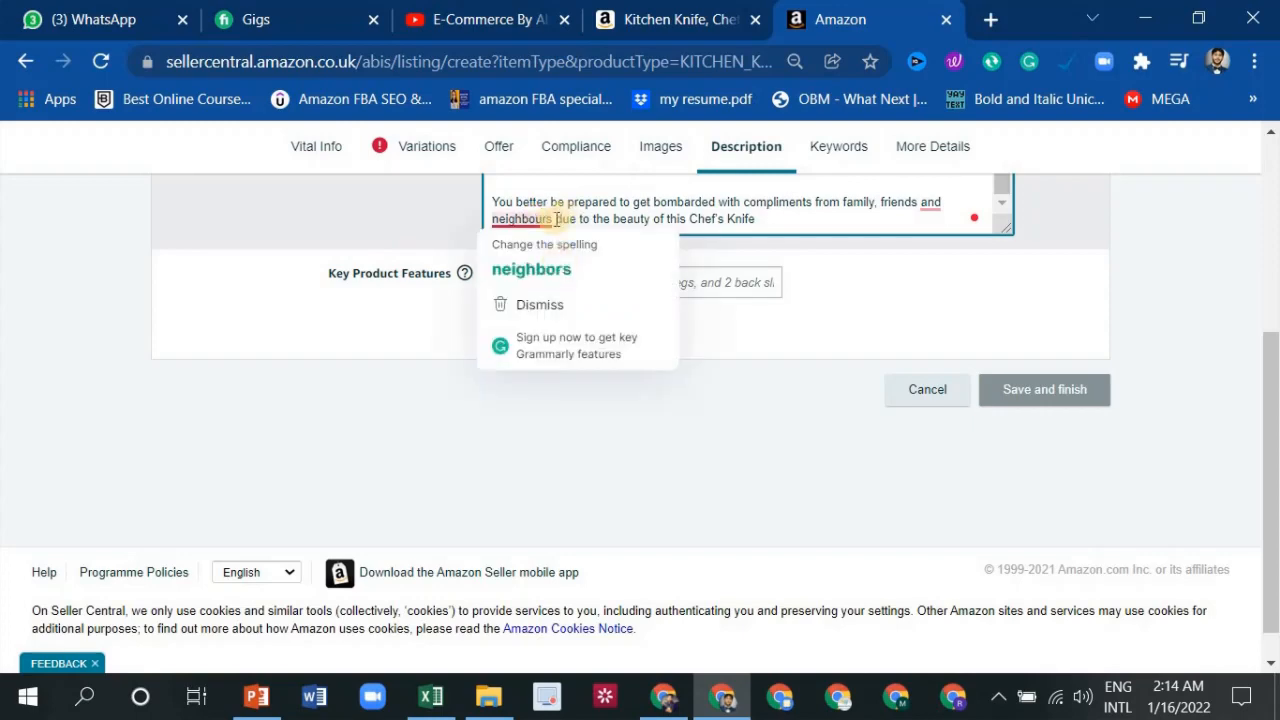
click(575, 252)
scroll(898, 275, up, 2)
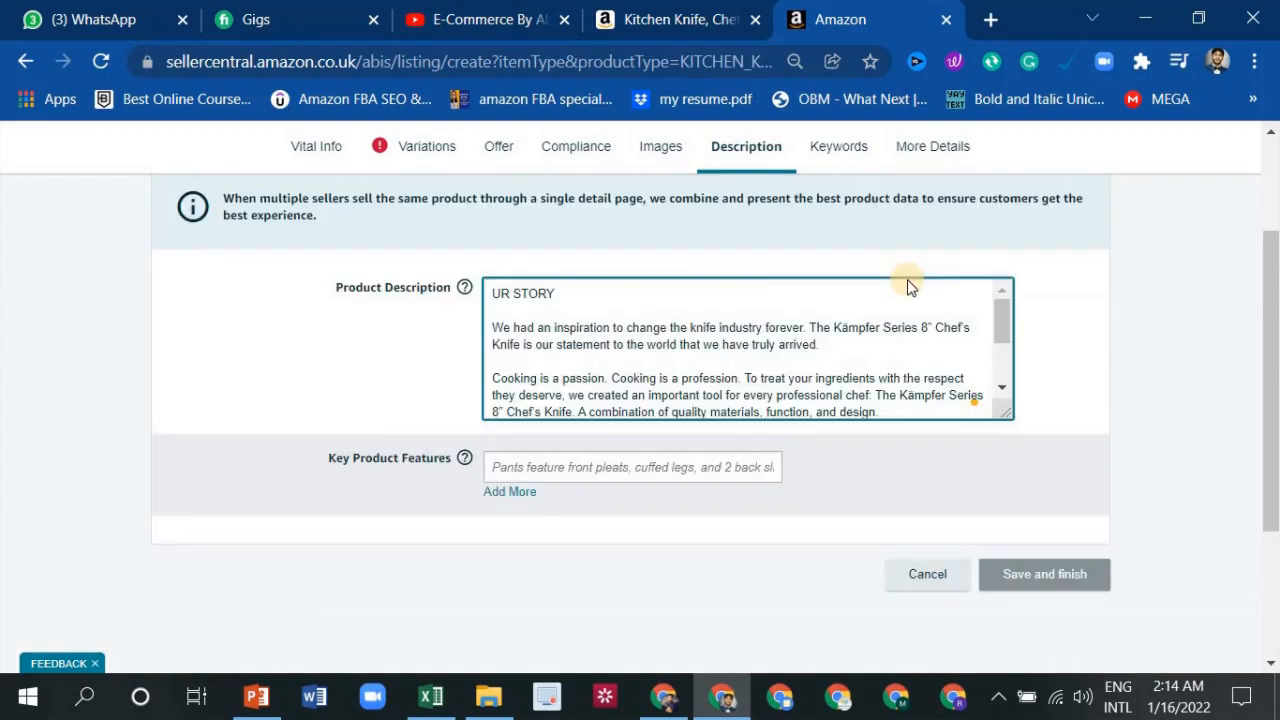
Select the whole product description text, from UR STORY to the final sentence, and copy it
scroll(834, 414, down, 3)
drag(772, 455, 545, 377)
right_click(545, 377)
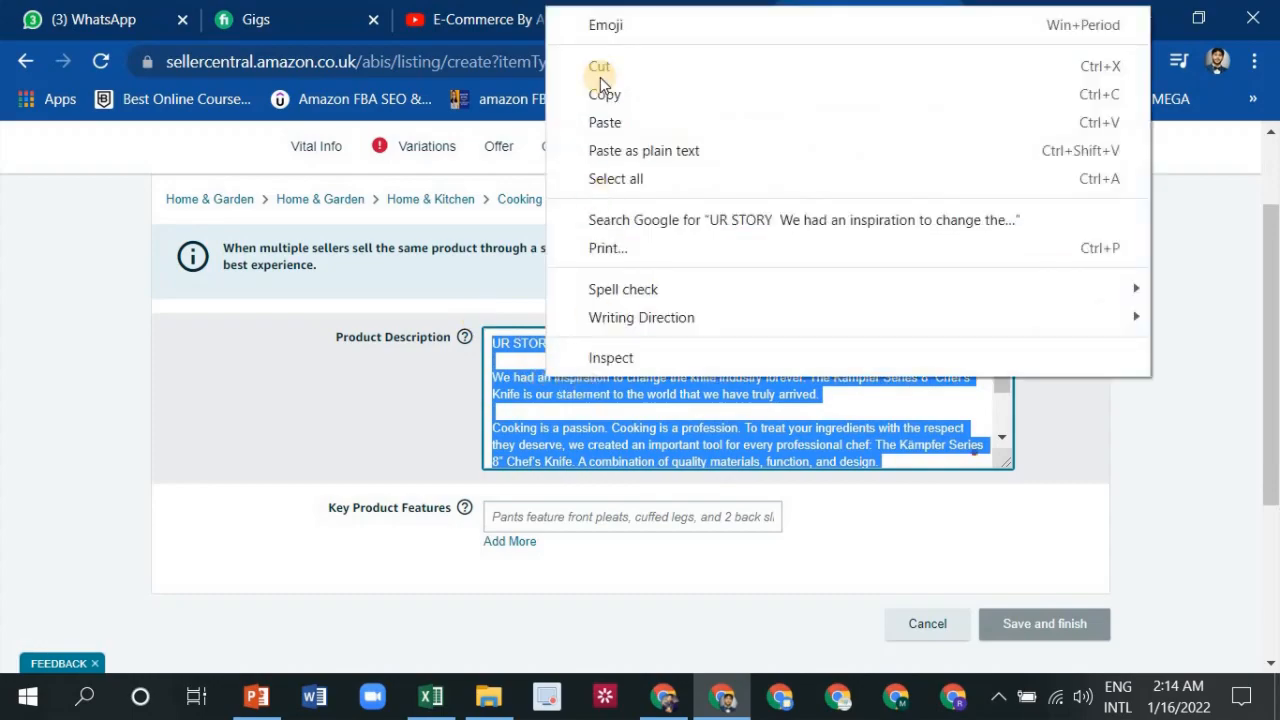
click(748, 94)
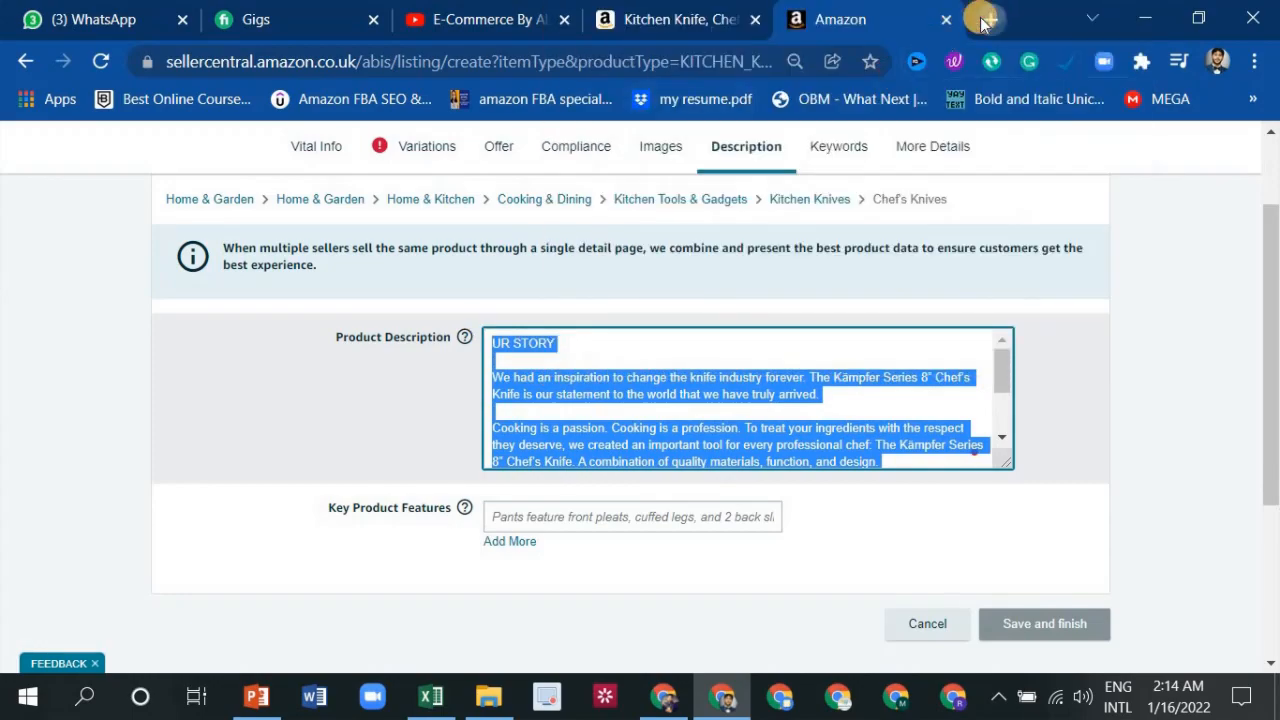
Search Google in a new tab for "html description converter" and open SellerApp's Amazon Product Description Editor
click(990, 19)
text(html es)
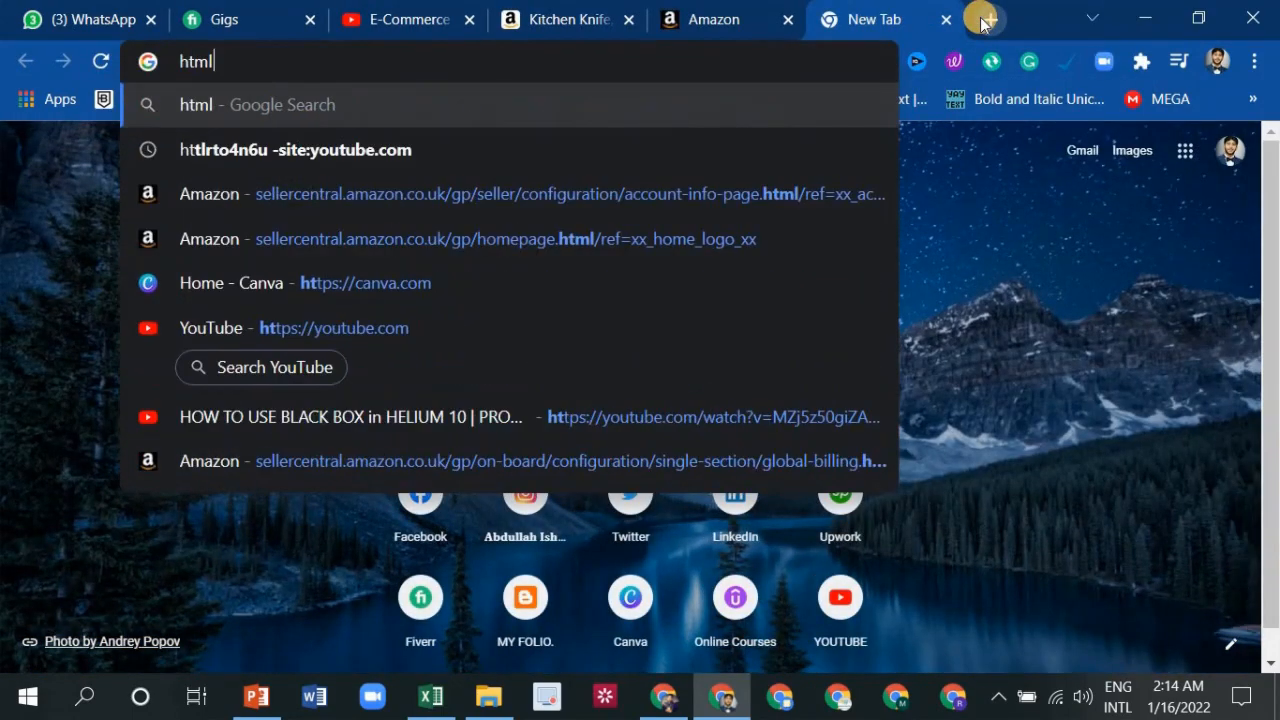
key(BackSpace)
key(BackSpace)
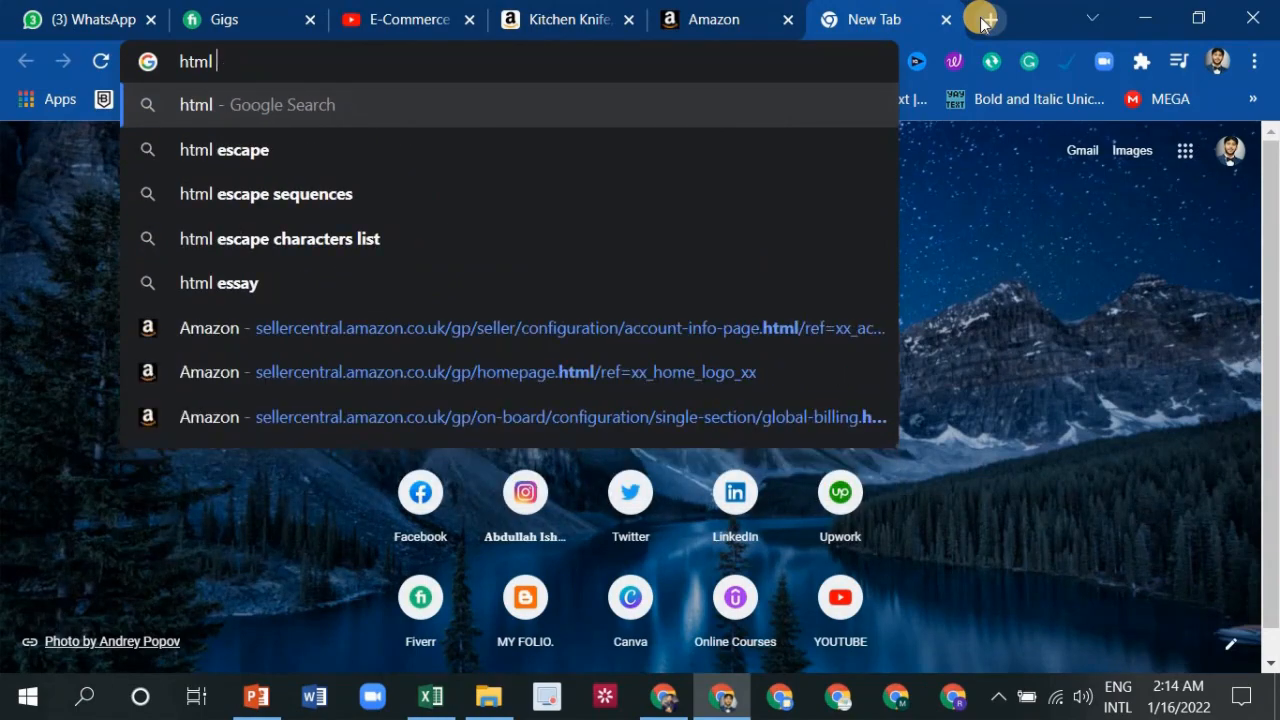
text(descripti)
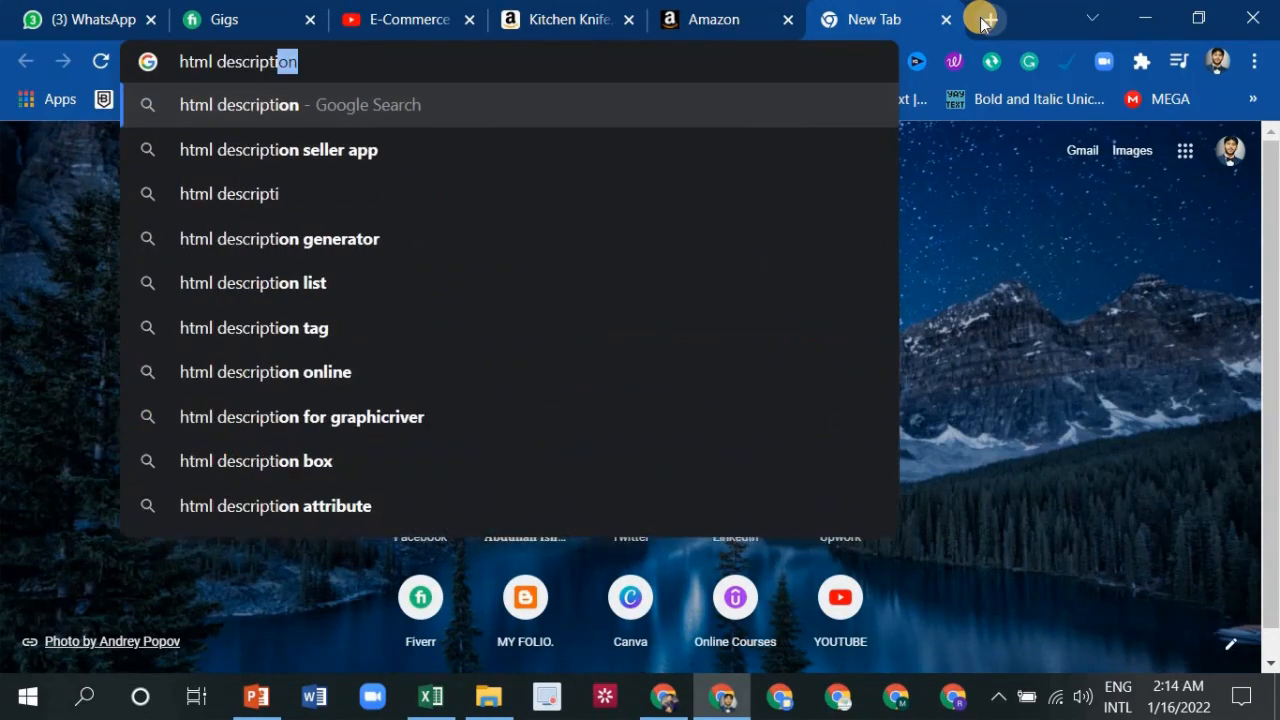
text(on converter)
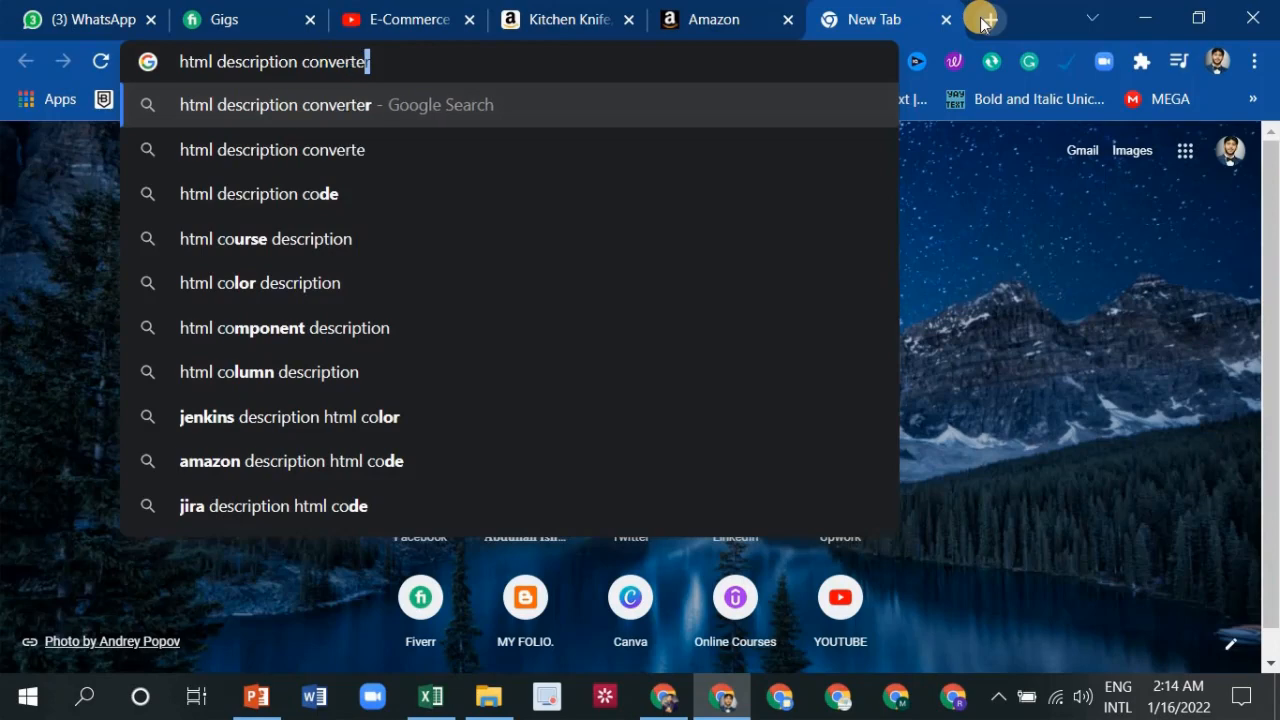
key(Return)
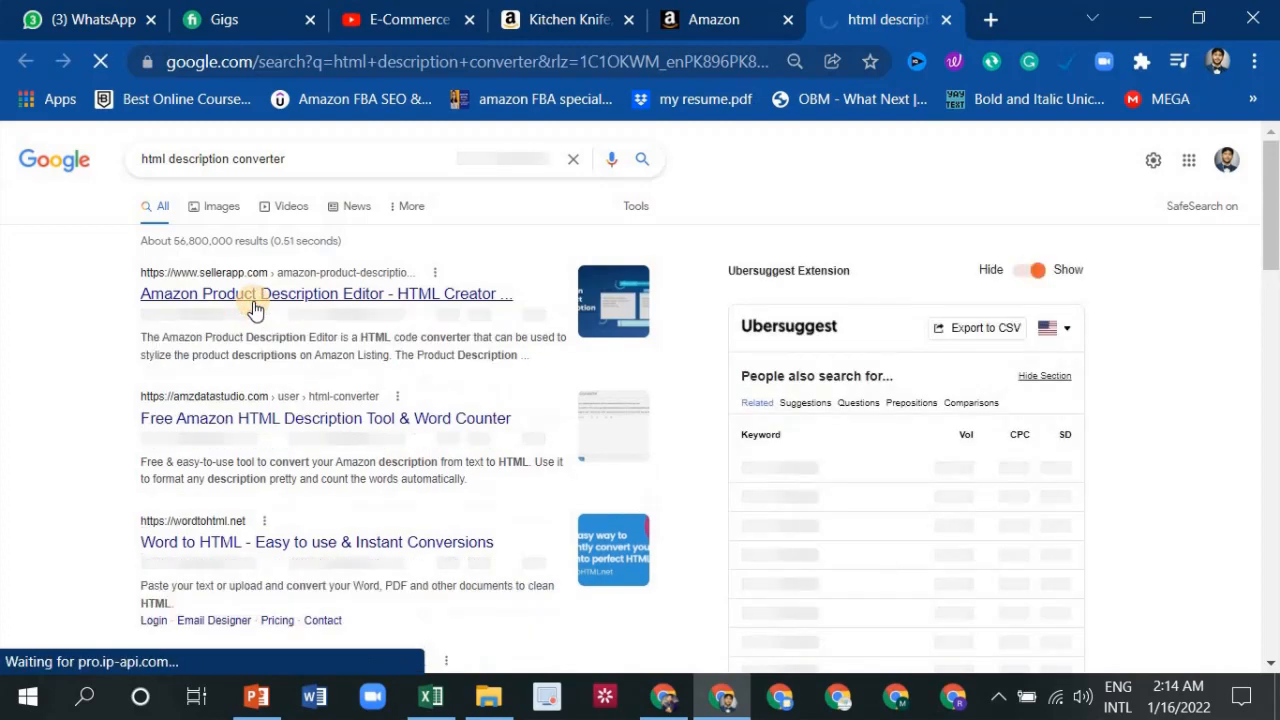
click(253, 307)
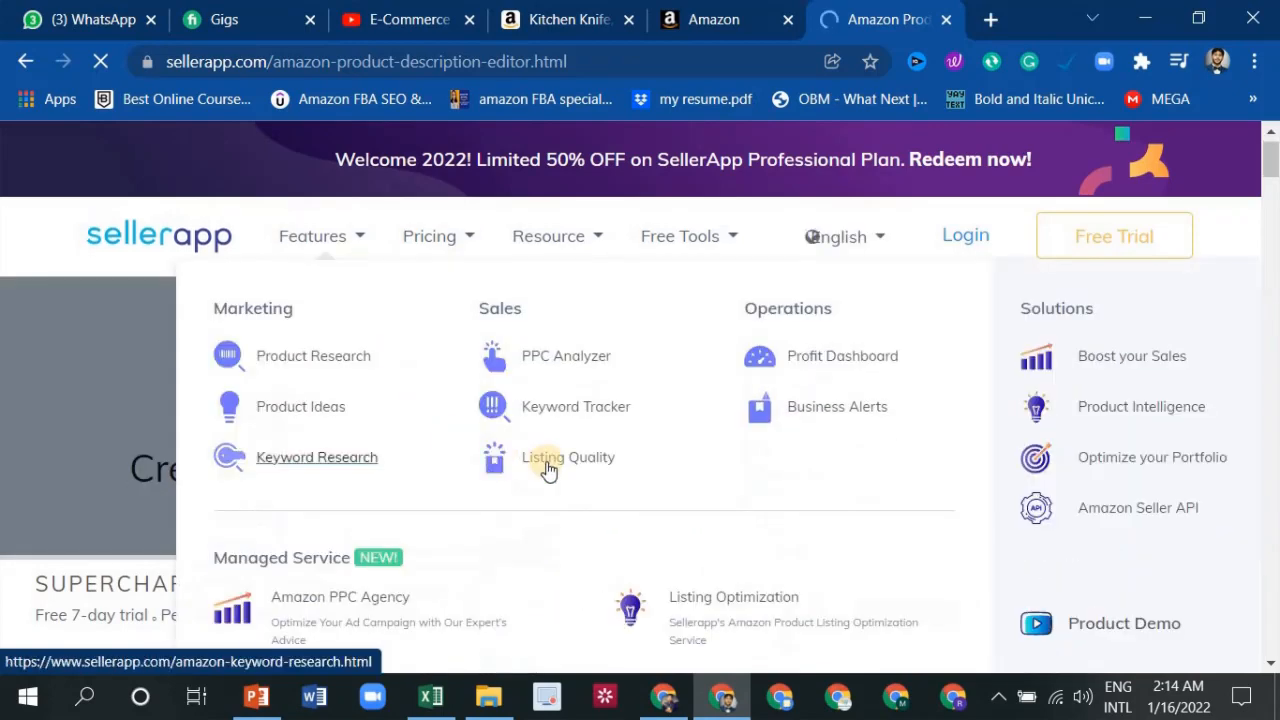
Paste the copied product description into the Enter Description box of the SellerApp editor
scroll(1065, 240, down, 3)
scroll(966, 400, down, 10)
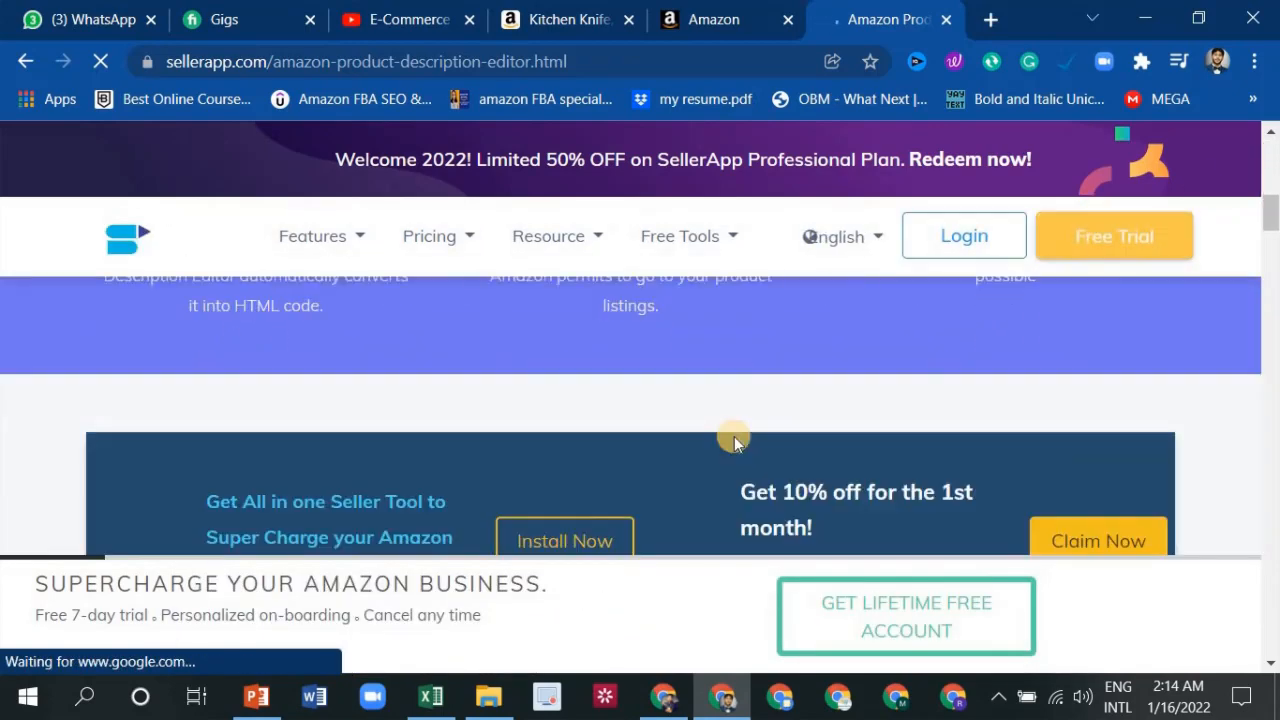
scroll(652, 443, down, 3)
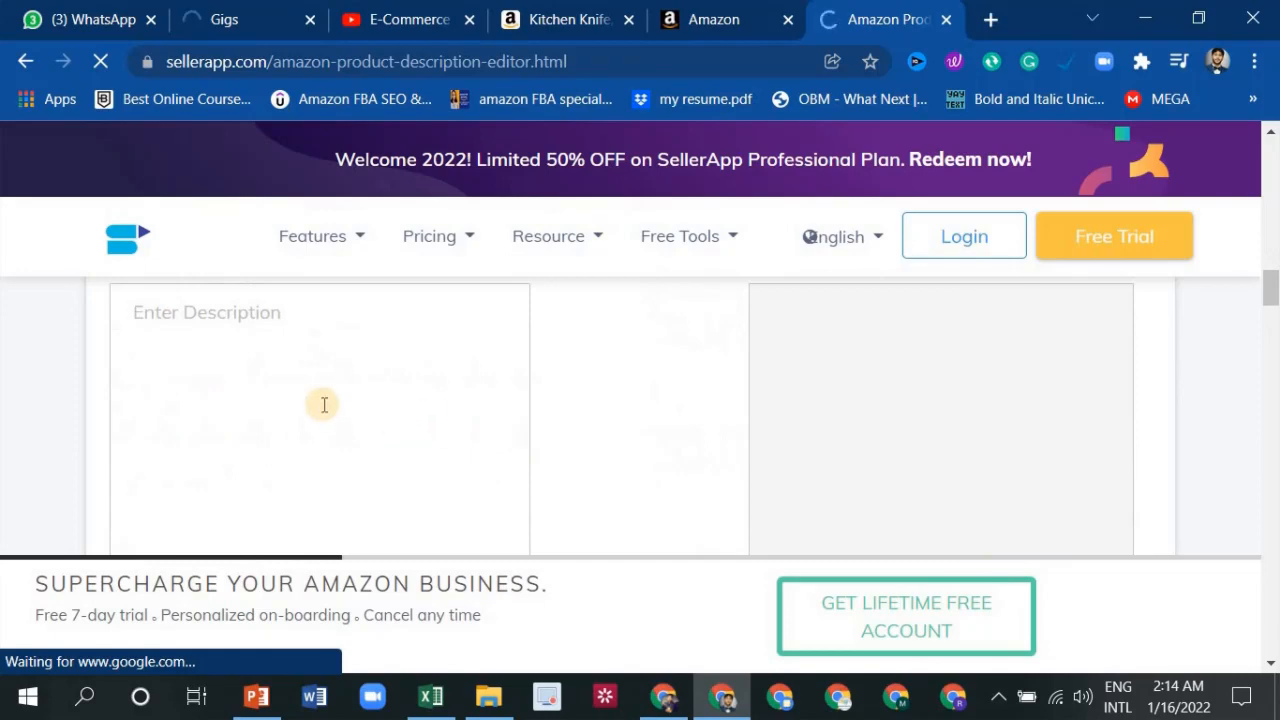
click(282, 368)
right_click(281, 304)
click(340, 489)
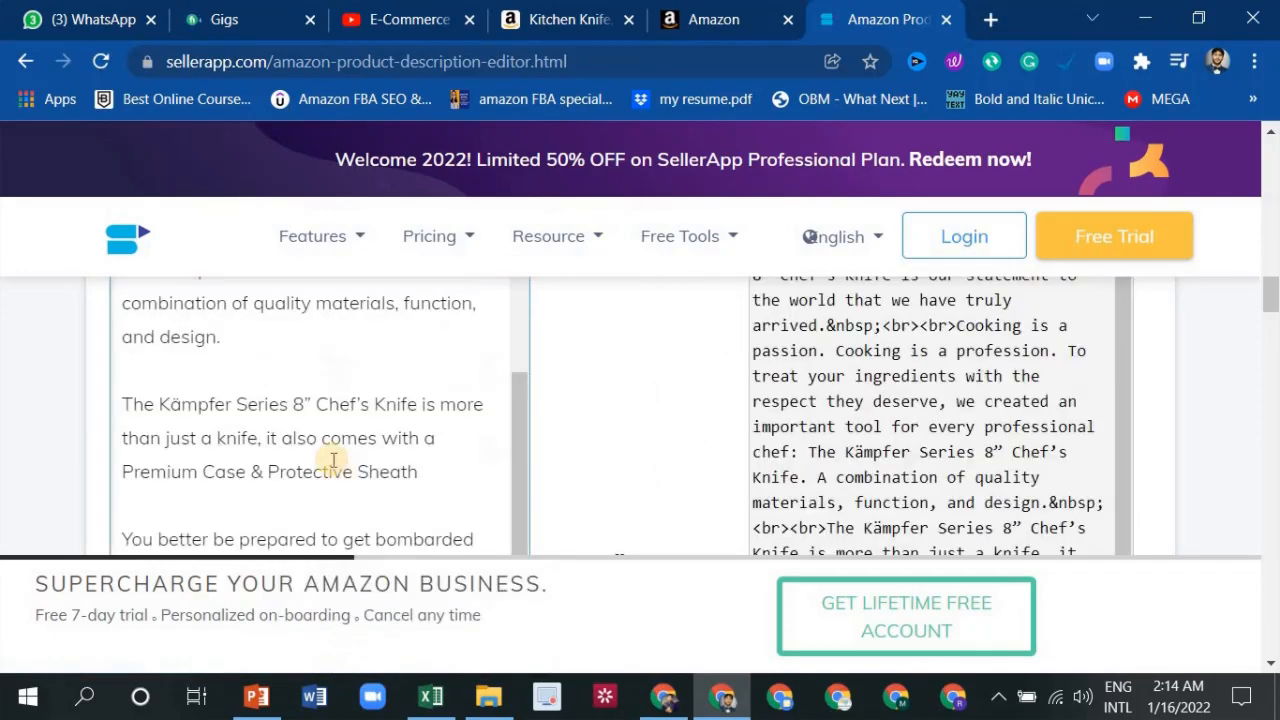
Compare the pasted description with its generated HTML code at 80% page zoom, dismissing the SellerApp sign-up form
scroll(864, 366, up, 2)
scroll(866, 366, up, 1)
scroll(880, 420, down, 1)
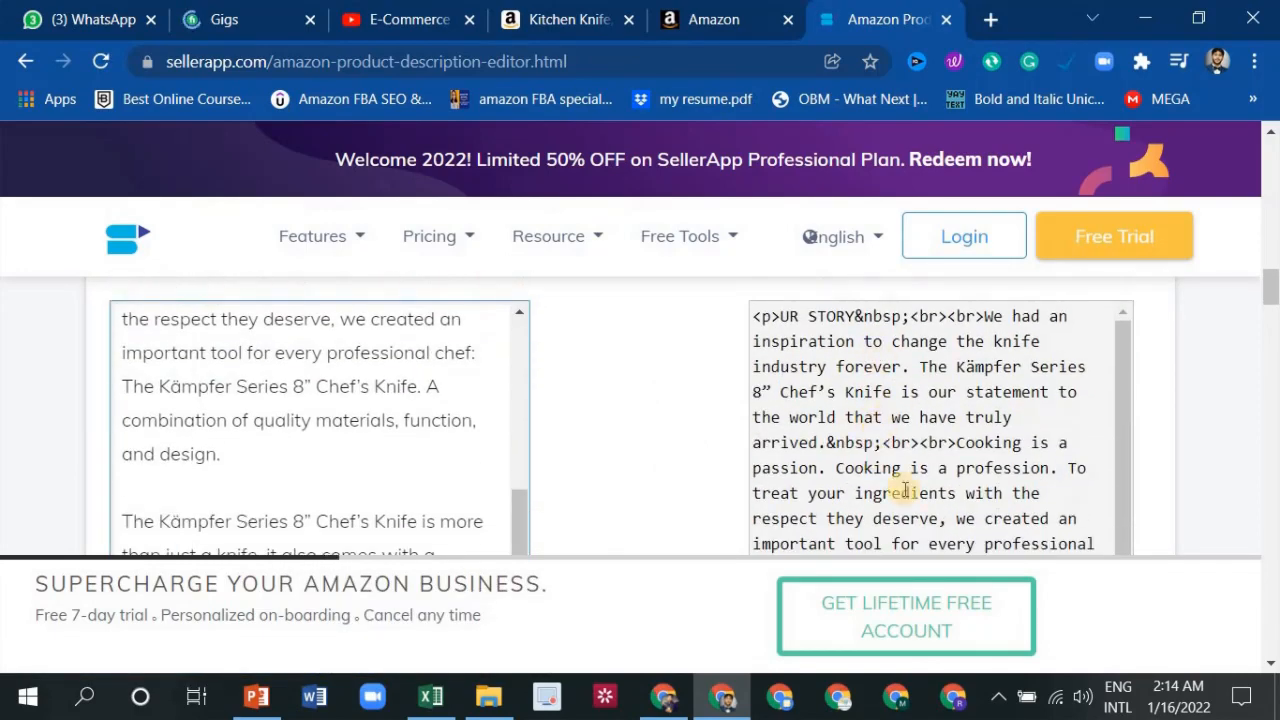
scroll(880, 400, down, 2)
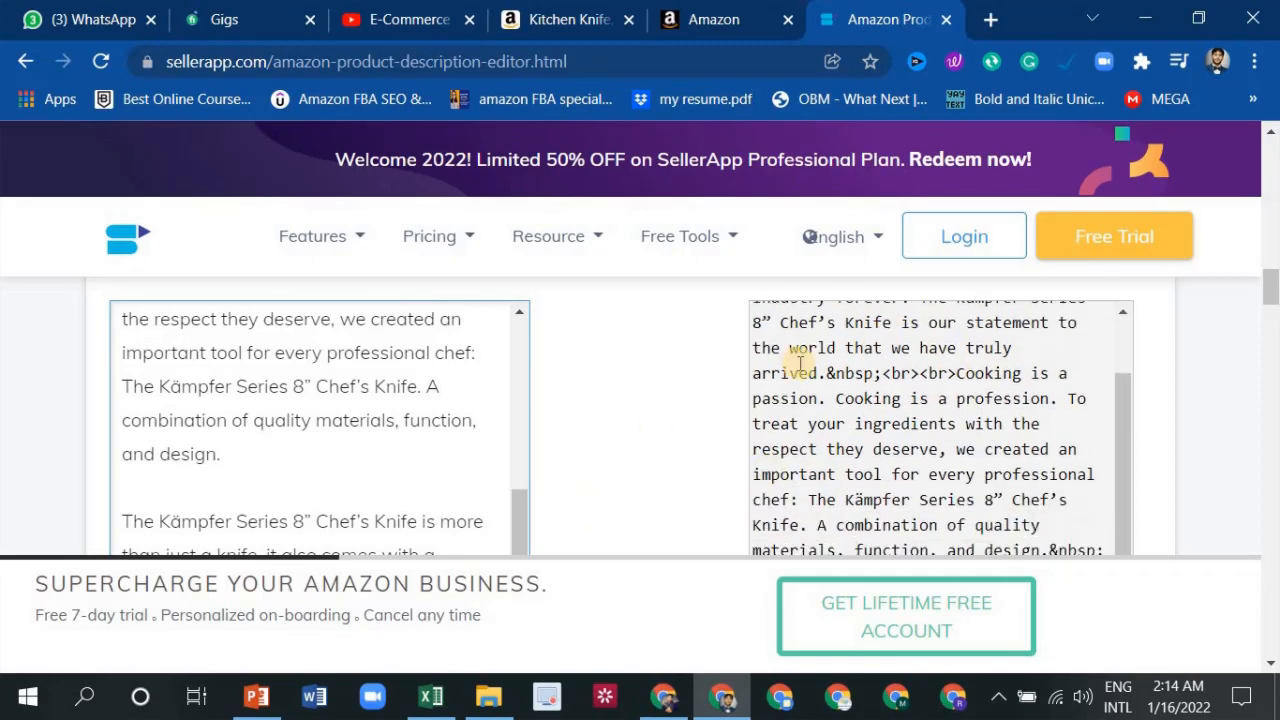
key(ctrl+minus)
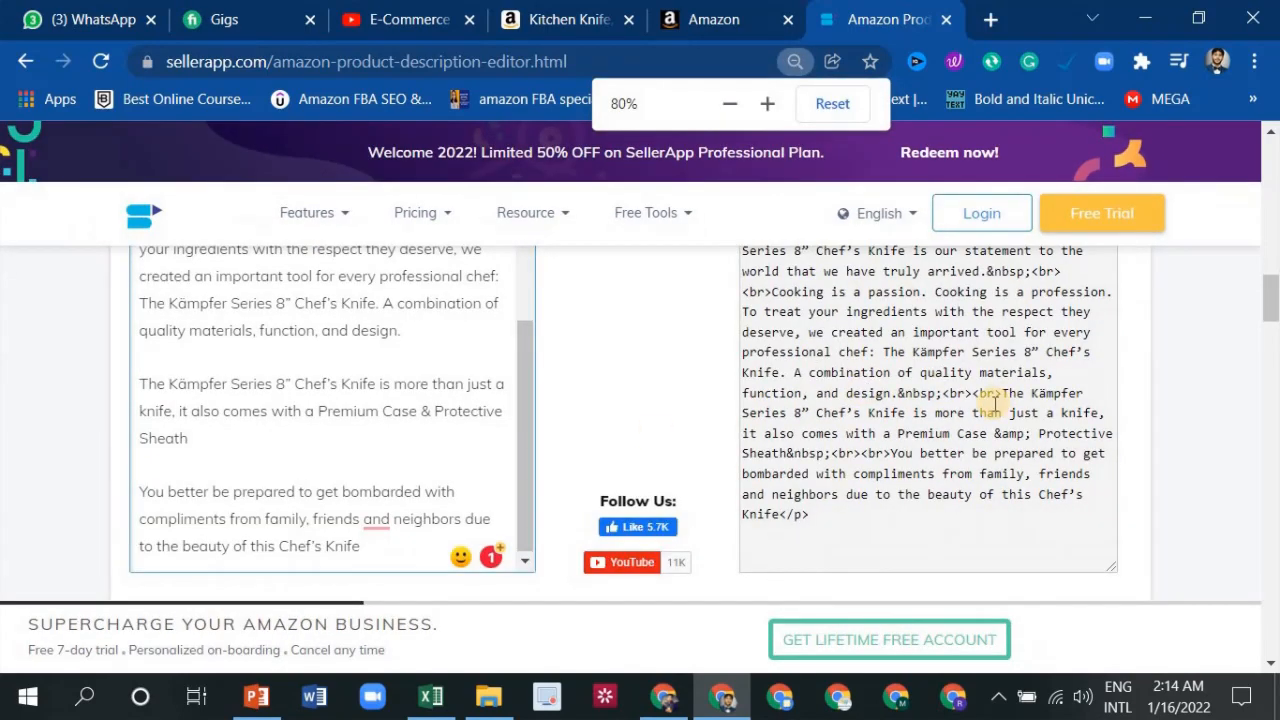
scroll(766, 390, up, 4)
scroll(355, 456, down, 2)
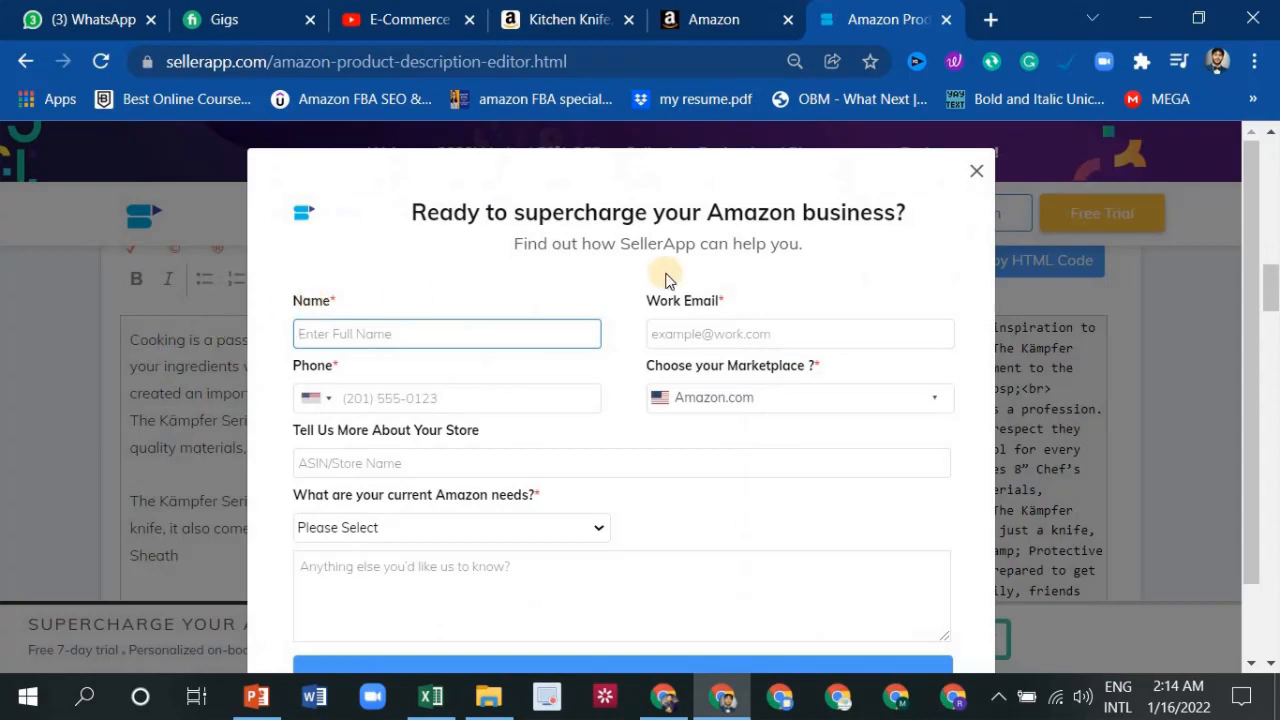
click(972, 172)
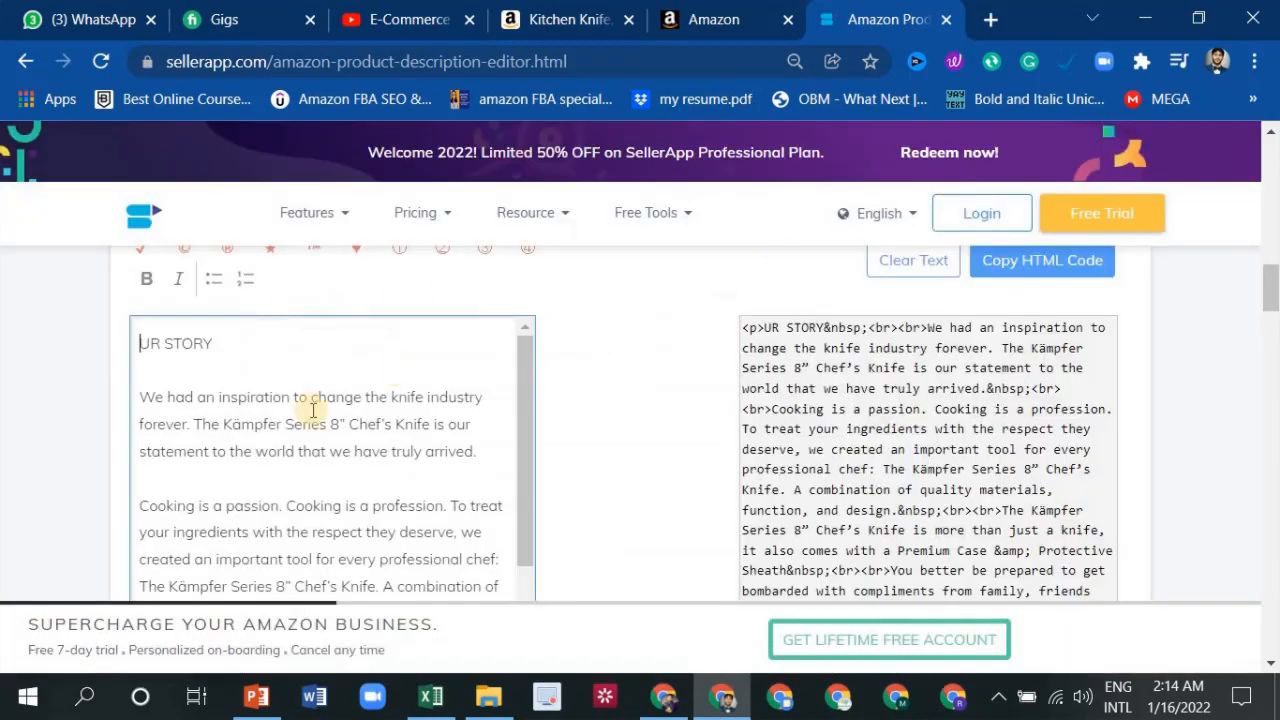
Format the description as a numbered list and switch it to a bulleted list
click(213, 298)
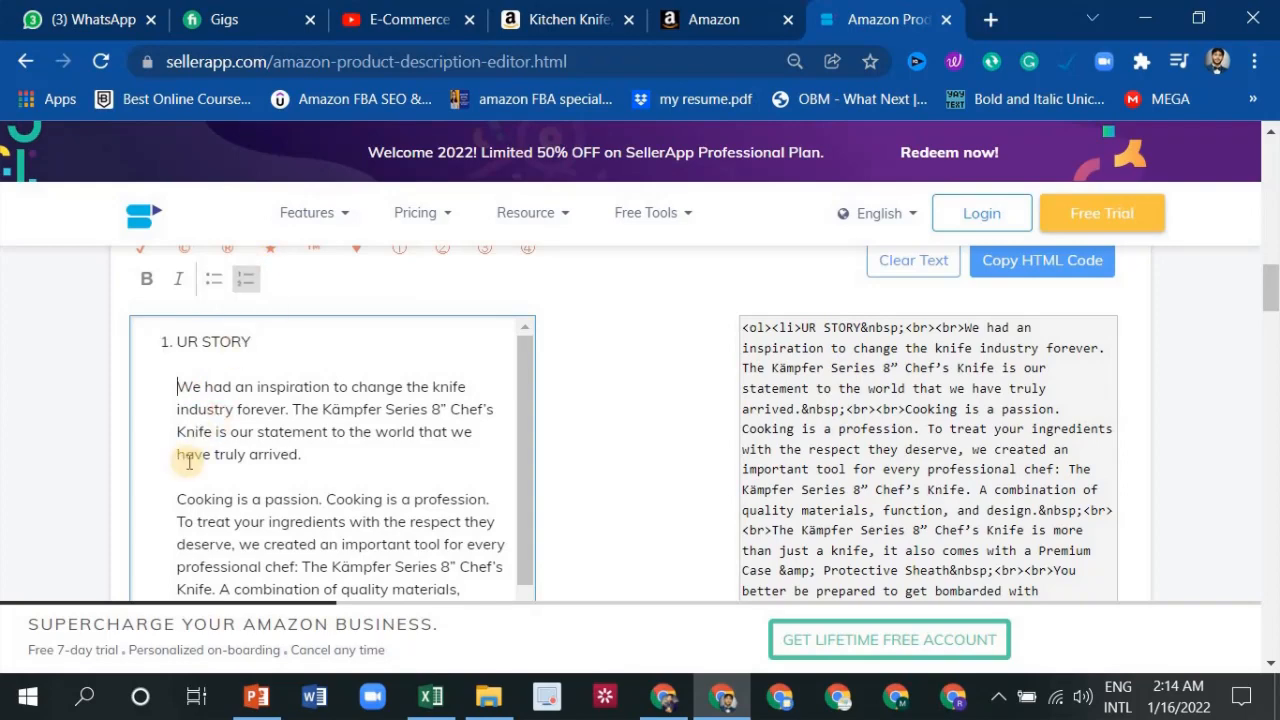
click(183, 499)
click(216, 273)
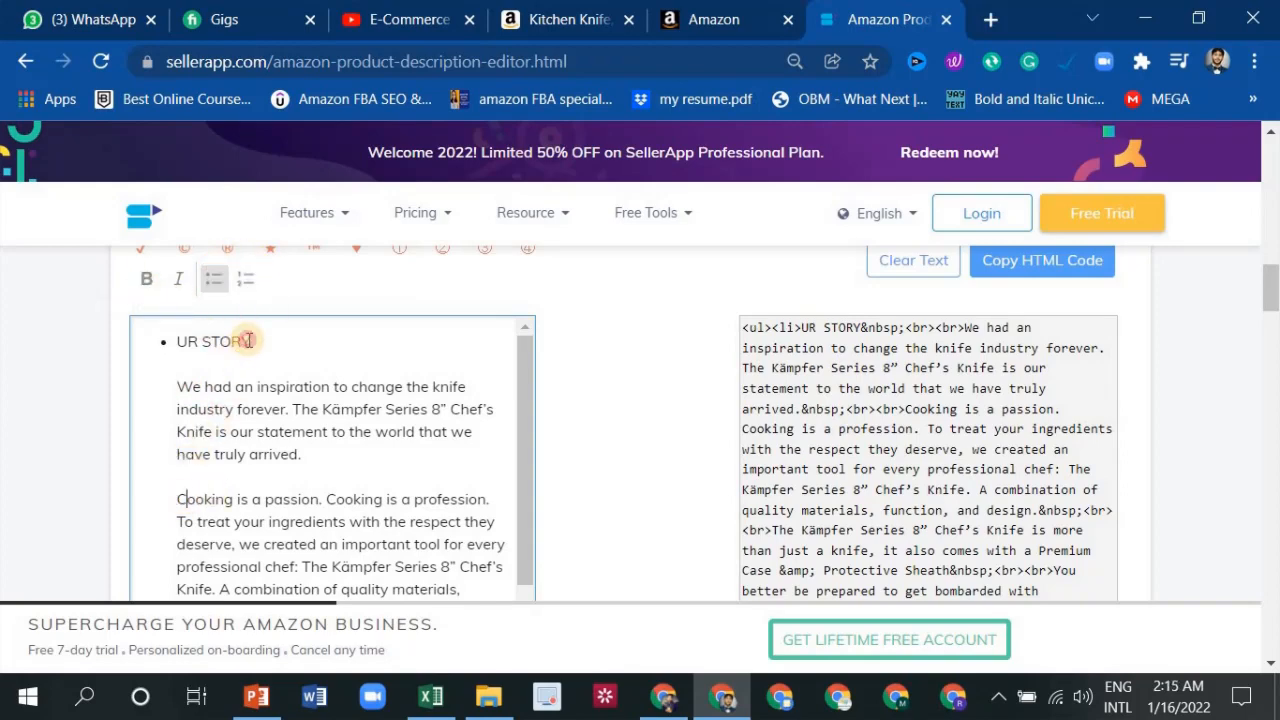
Make the UR STORY heading bold and italicize the sentence "A combination of quality materials, function, and design."
drag(248, 342, 167, 340)
click(146, 279)
click(471, 409)
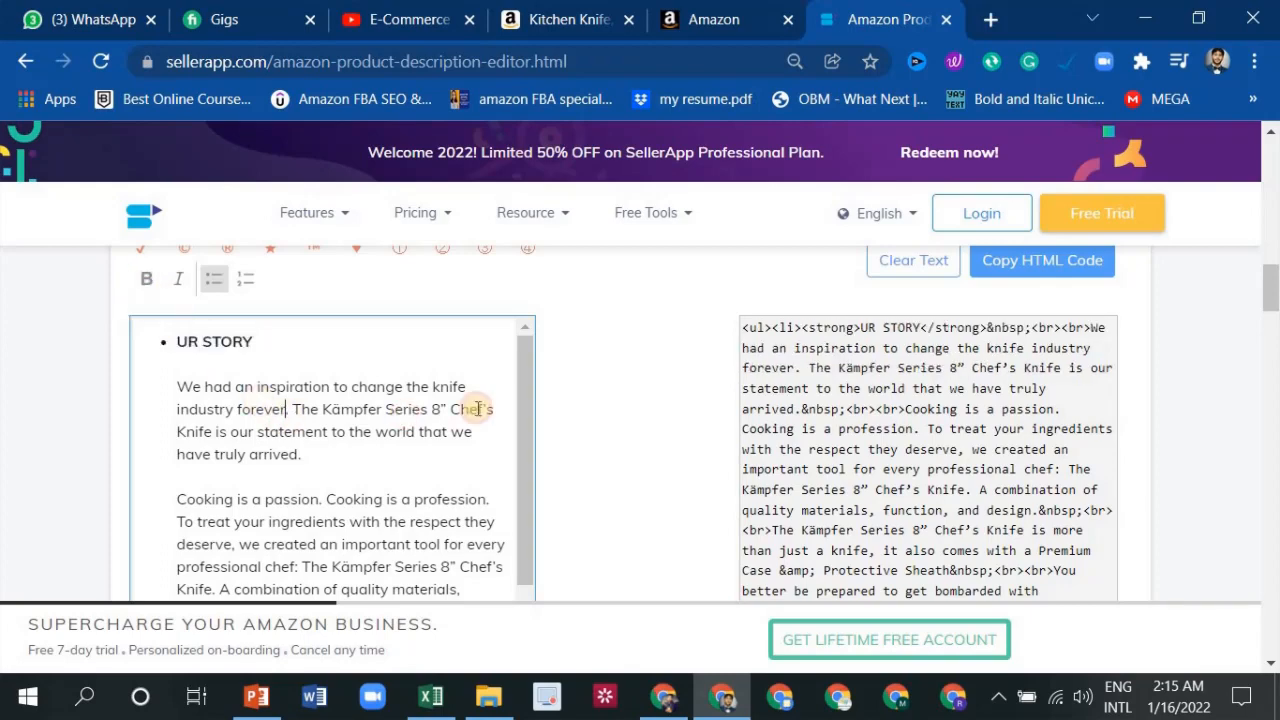
scroll(262, 449, down, 1)
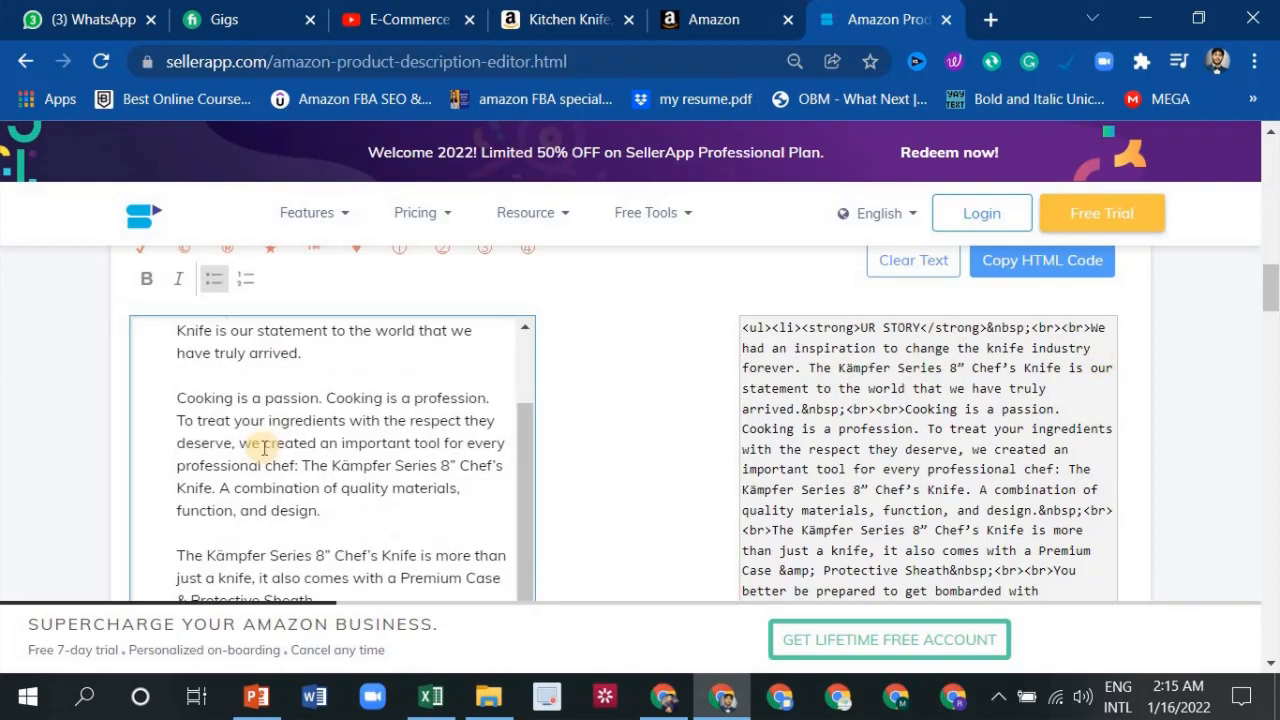
drag(322, 495, 212, 472)
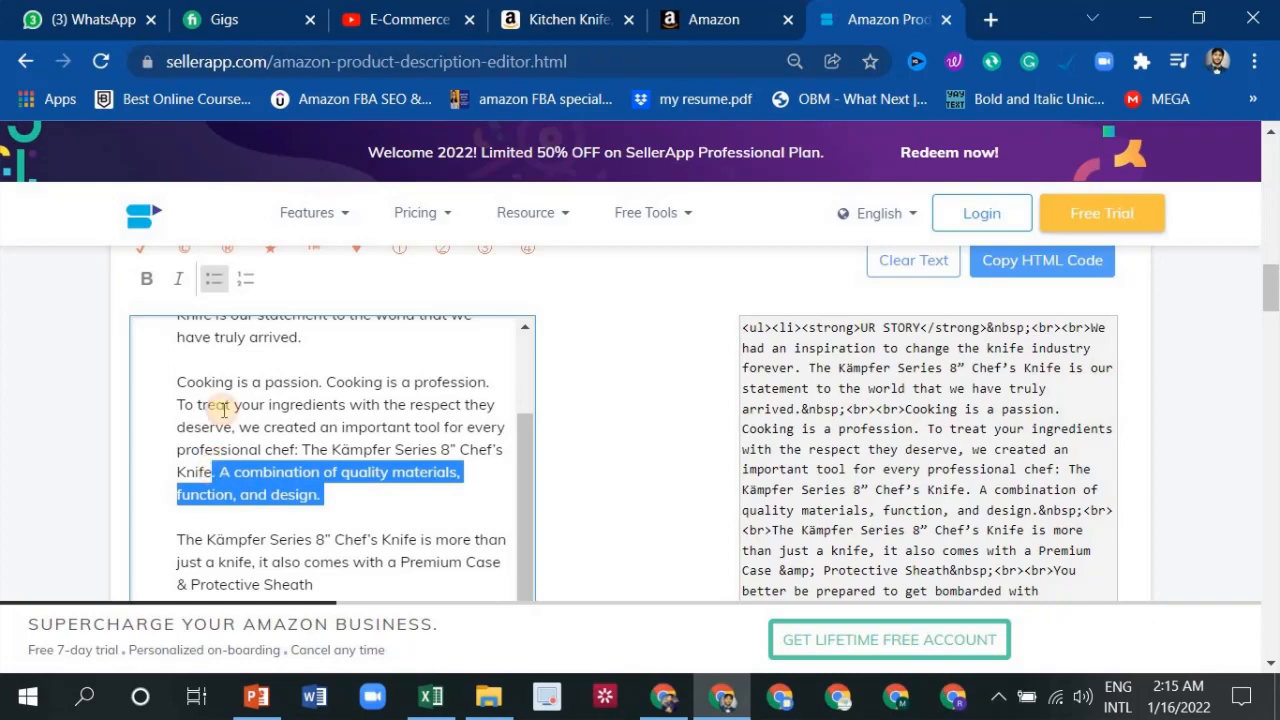
click(190, 280)
click(372, 486)
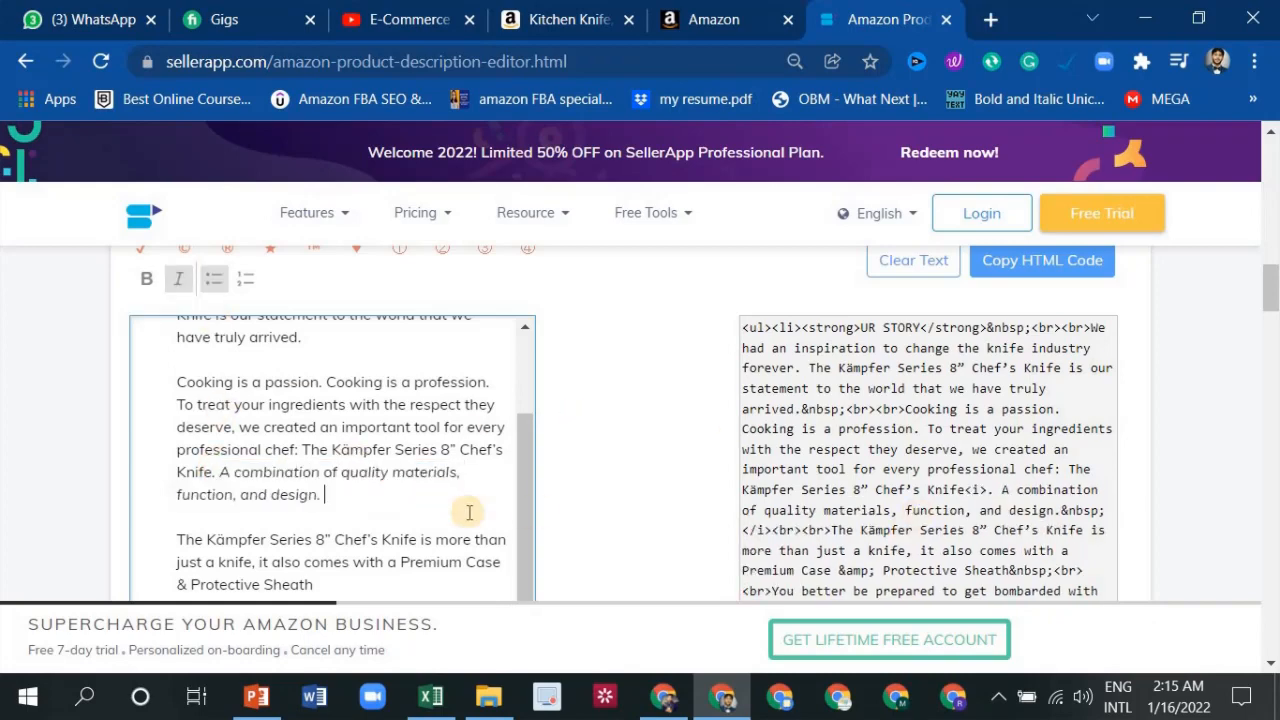
Copy all of the generated HTML code and replace the Product Description in the Seller Central listing with it
scroll(857, 405, up, 1)
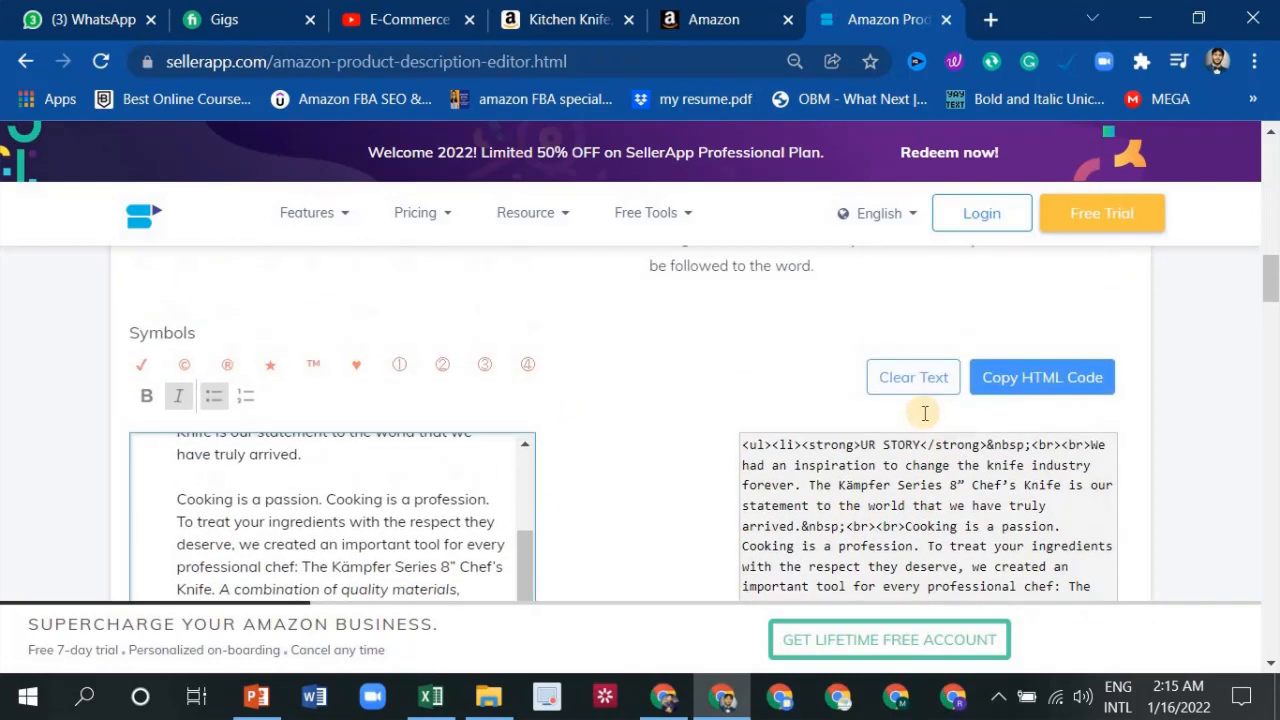
scroll(885, 440, down, 1)
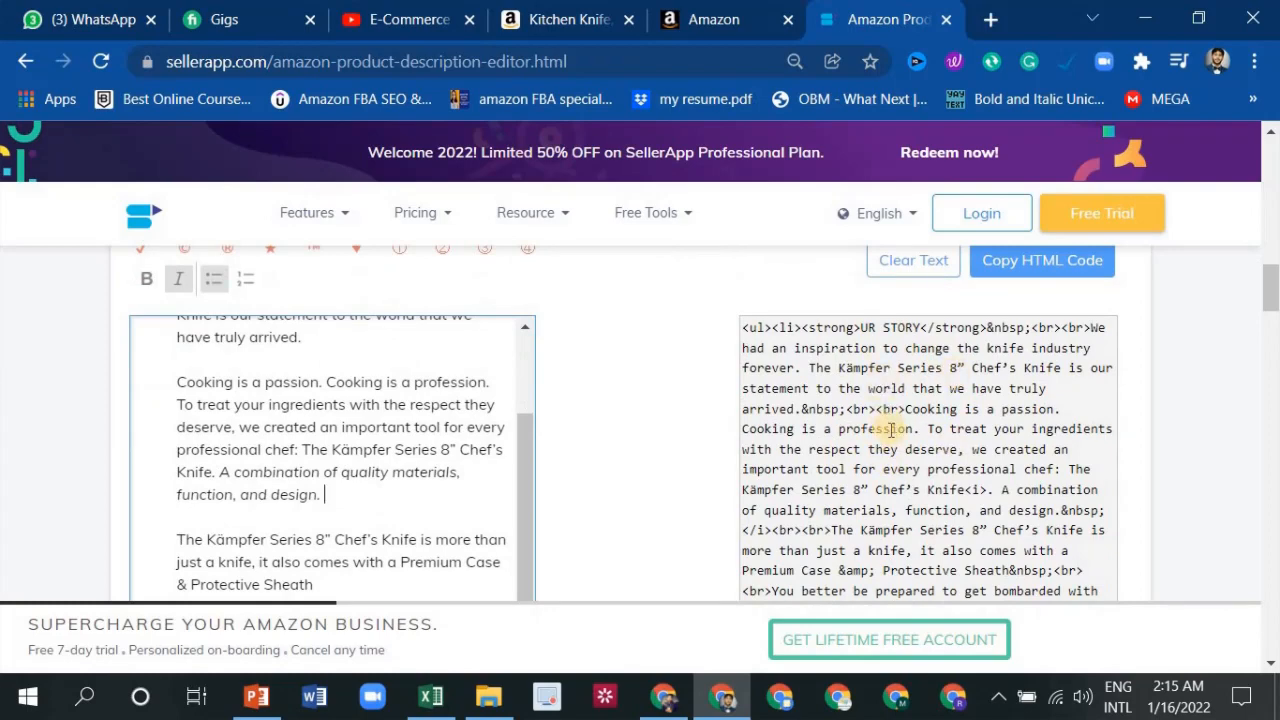
click(890, 422)
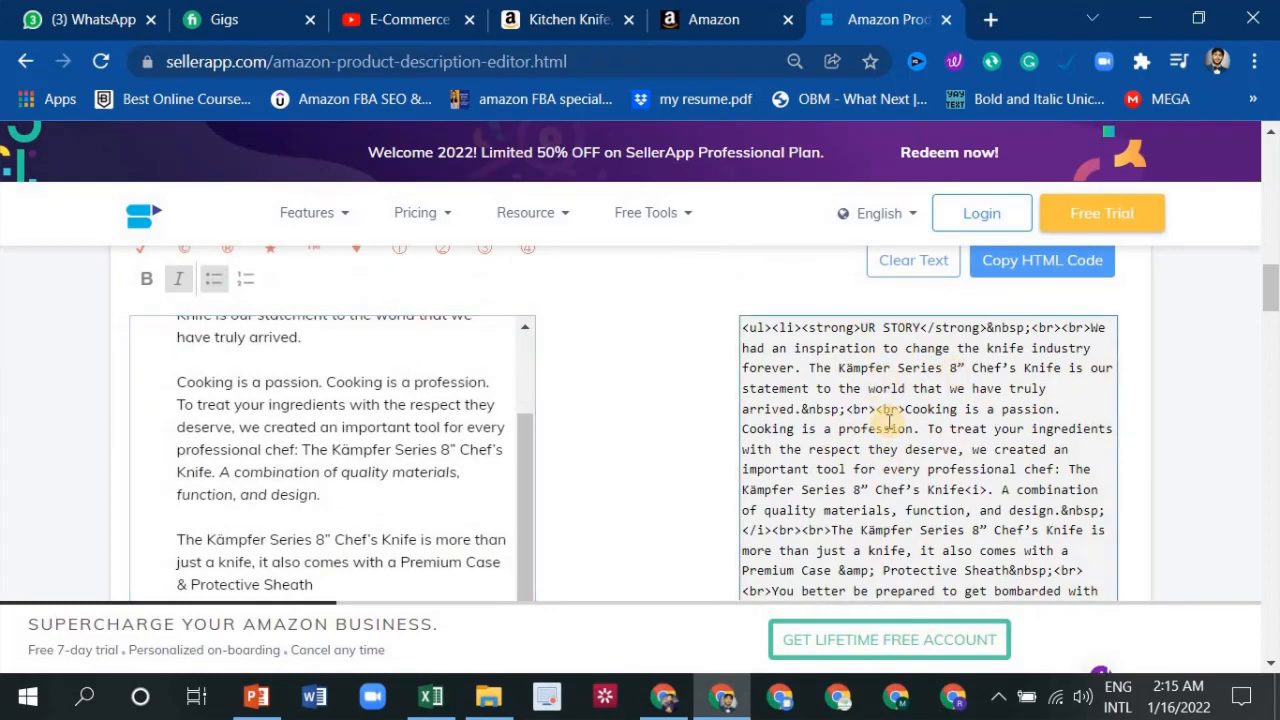
key(ctrl+a)
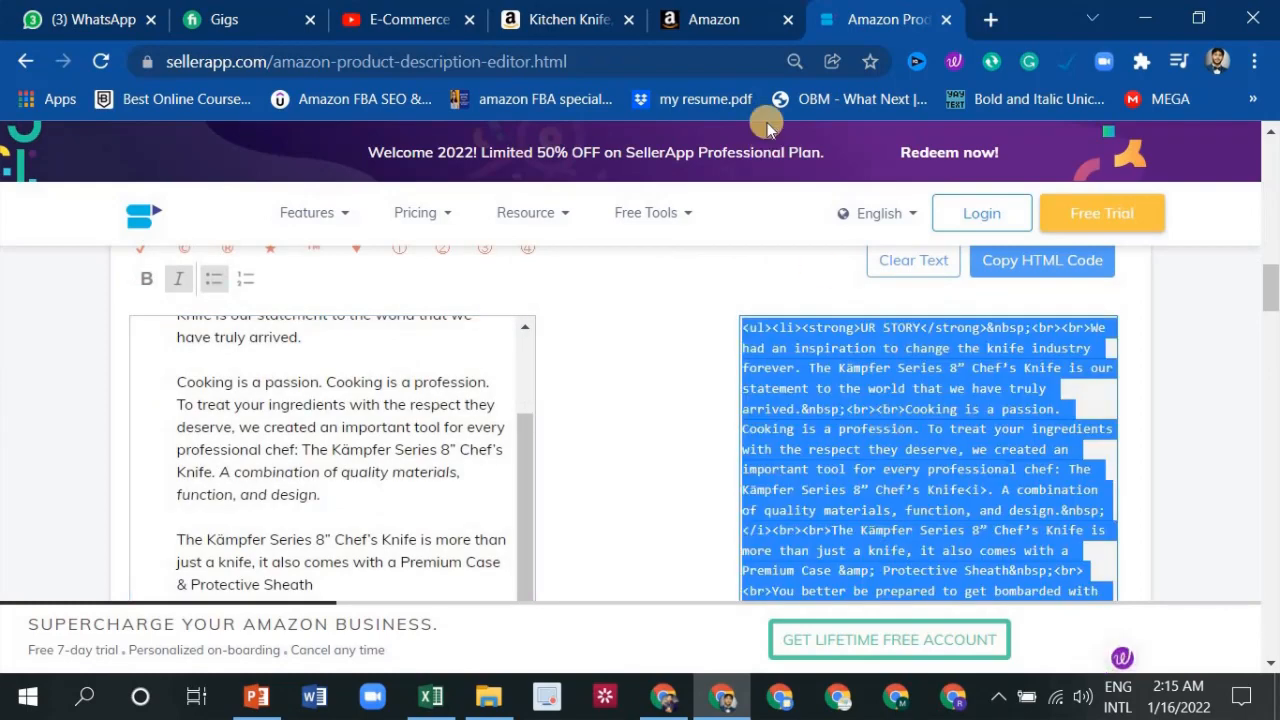
click(712, 19)
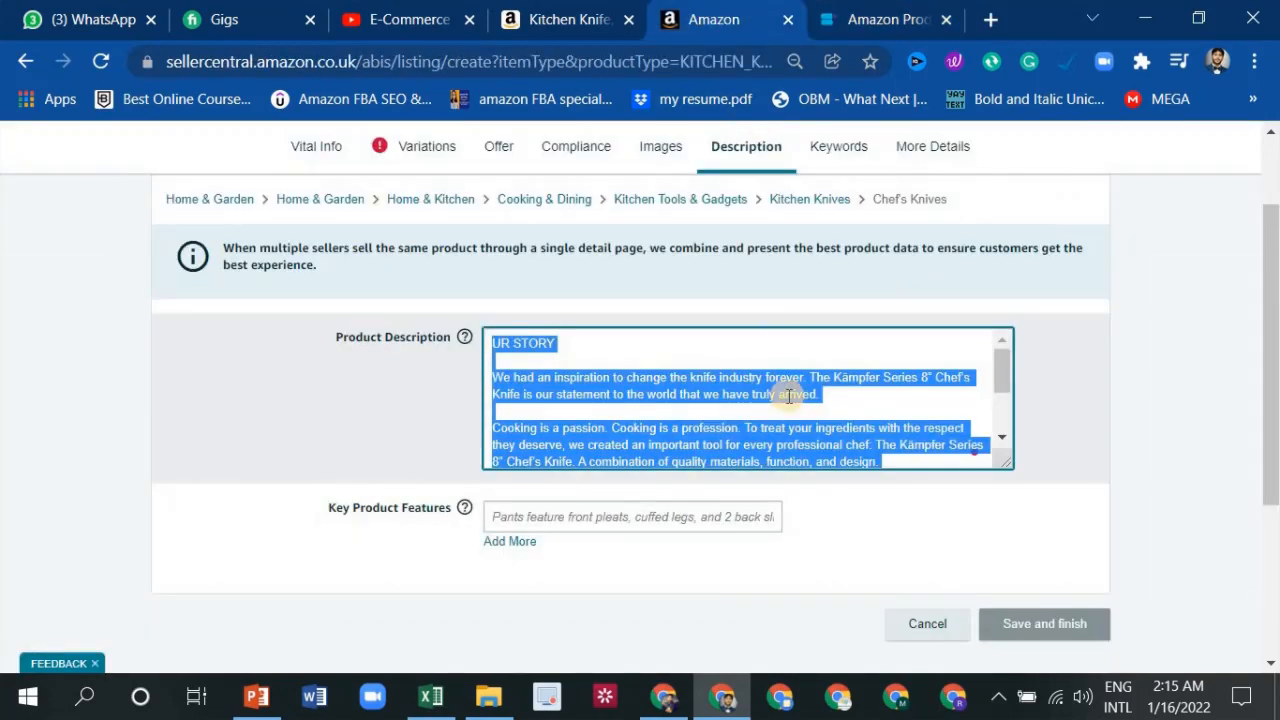
text(<ul><li><strong>UR STORY</strong><br><br>We had an inspiration to change the knife industry forever. The Kämpfer Series 8" Chef's Knife is our statement to the world that we have truly arrived.&nbsp;<br><br>Cooking is a passion. Cooking is a profession. To treat your ingredients with the respect they deserve, we created an important tool for every professional chef: The Kämpfer Series 8" Chef's Knife<i>. A combination of quality materials, function, and design.&nbsp;</i><br><br>The Kämpfer Series 8" Chef's Knife is more than just a knife, it also comes with a Premium Case &amp; Protective Sheath&nbsp;<br><br>You better be prepared to get bombarded with compliments from family, friends and neighbors due to the beauty of this Chef's Knife</li></ul>)
scroll(790, 396, up, 2)
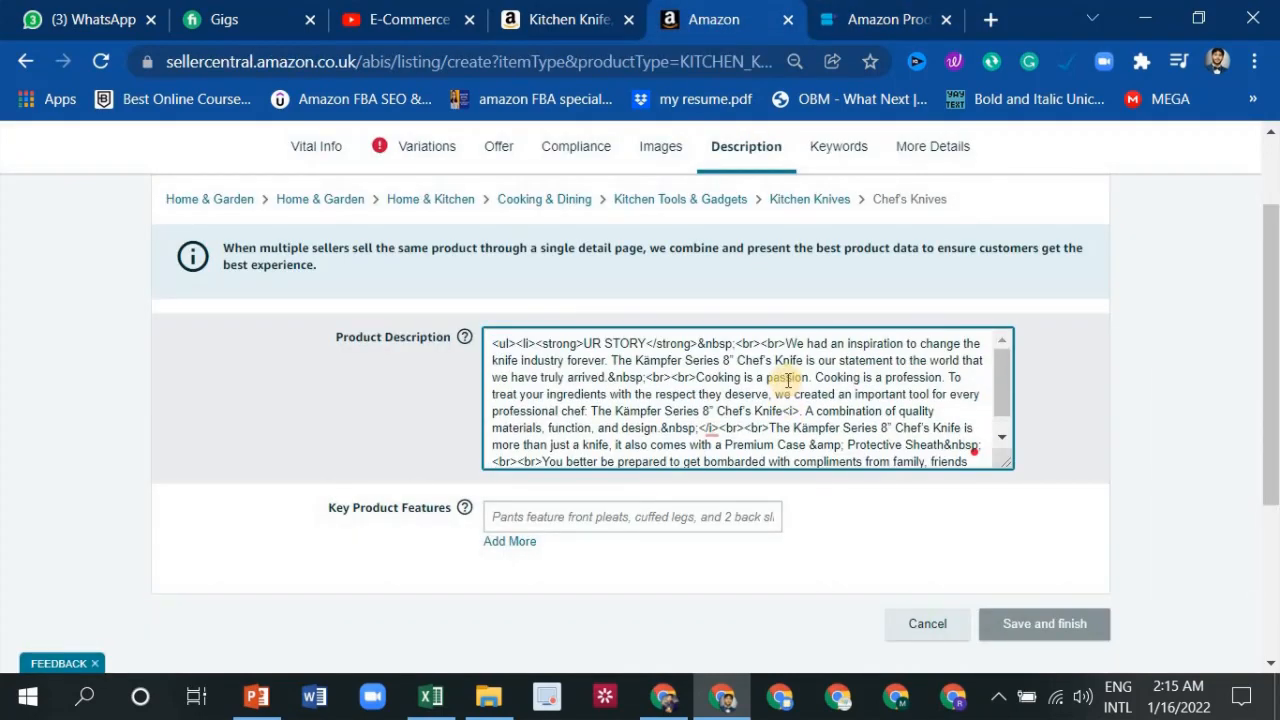
scroll(800, 402, down, 2)
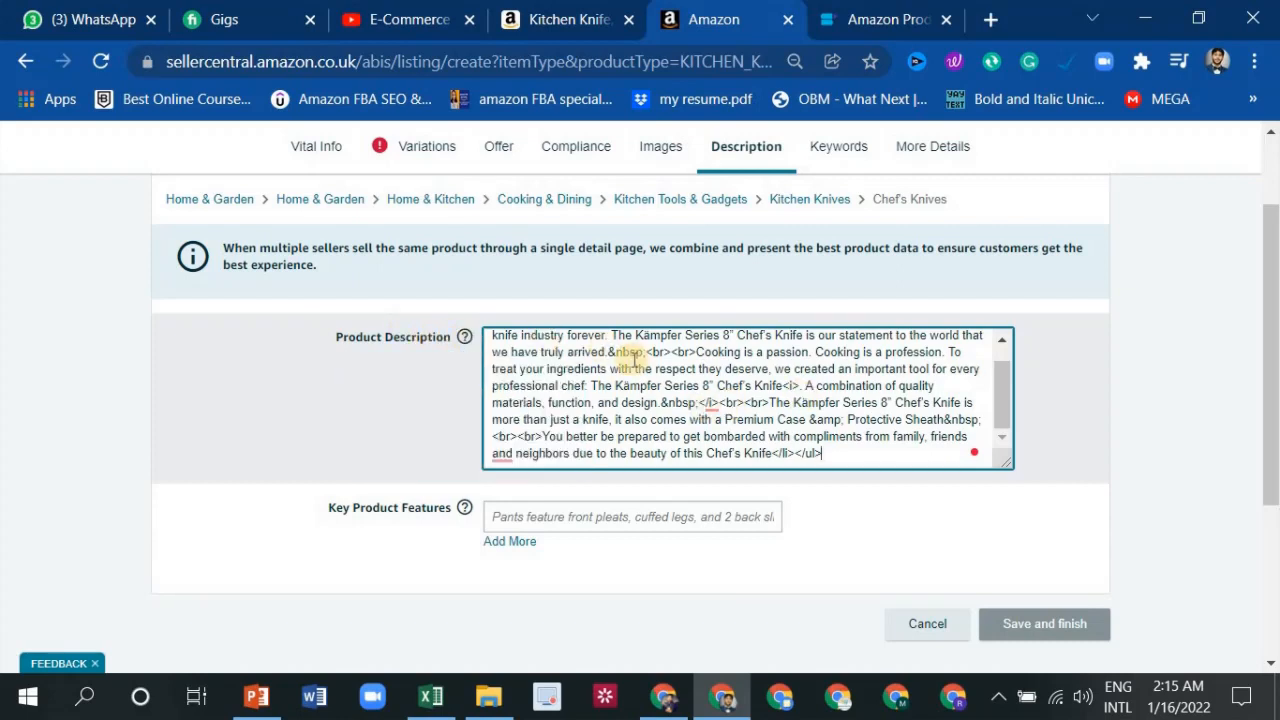
mouse_move(463, 342)
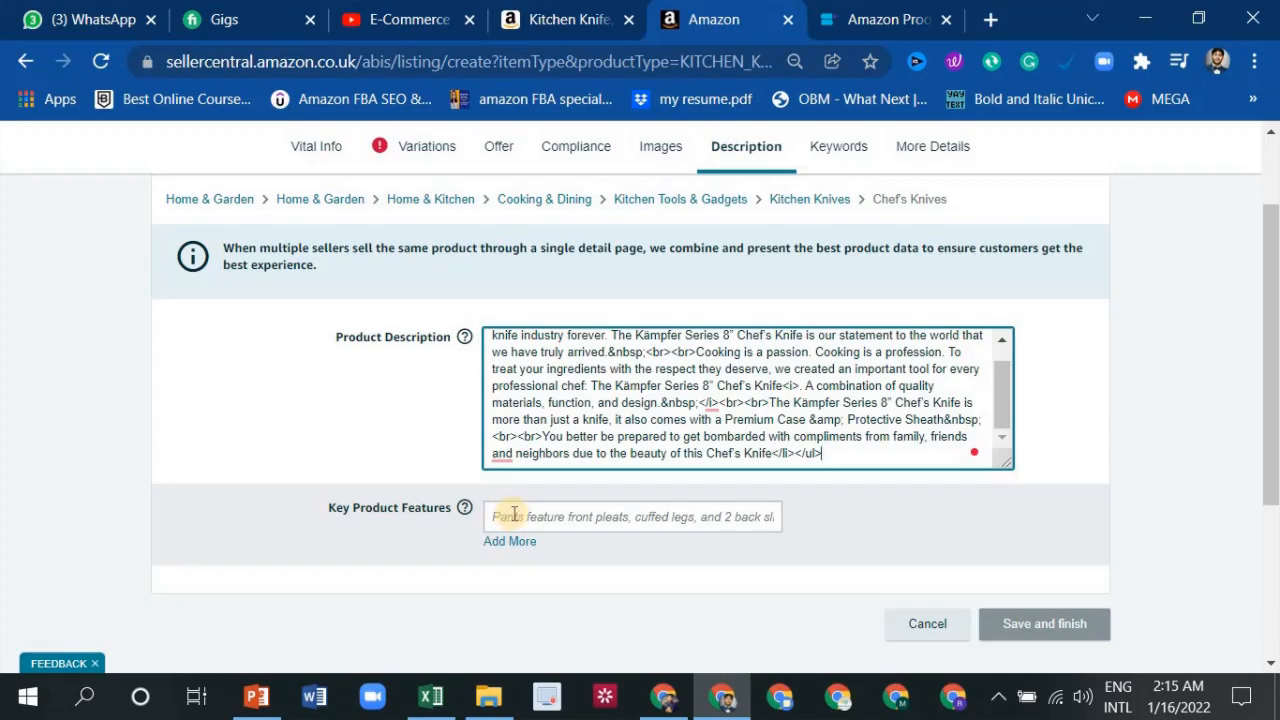
Copy the first About this item bullet, BE THE ENVY OF YOUR NEIGHBORS, from the competing kitchen knife's product page
click(565, 19)
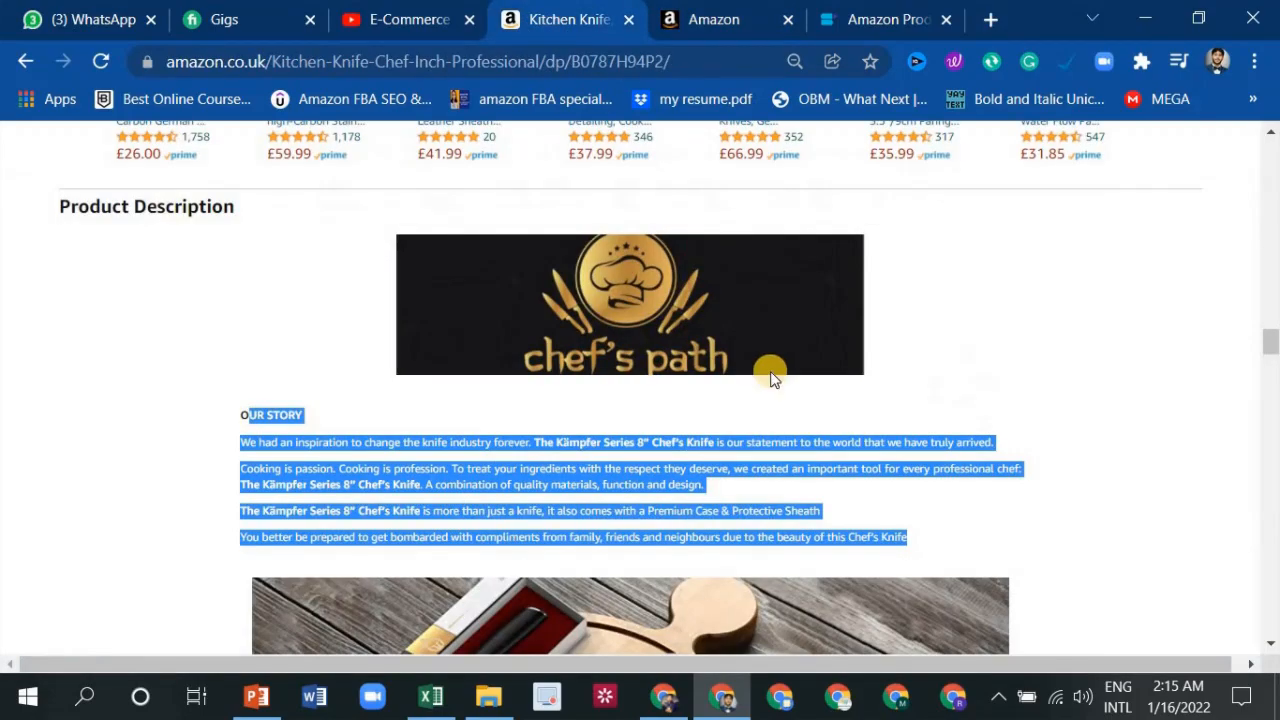
scroll(766, 371, down, 1)
scroll(771, 371, up, 20)
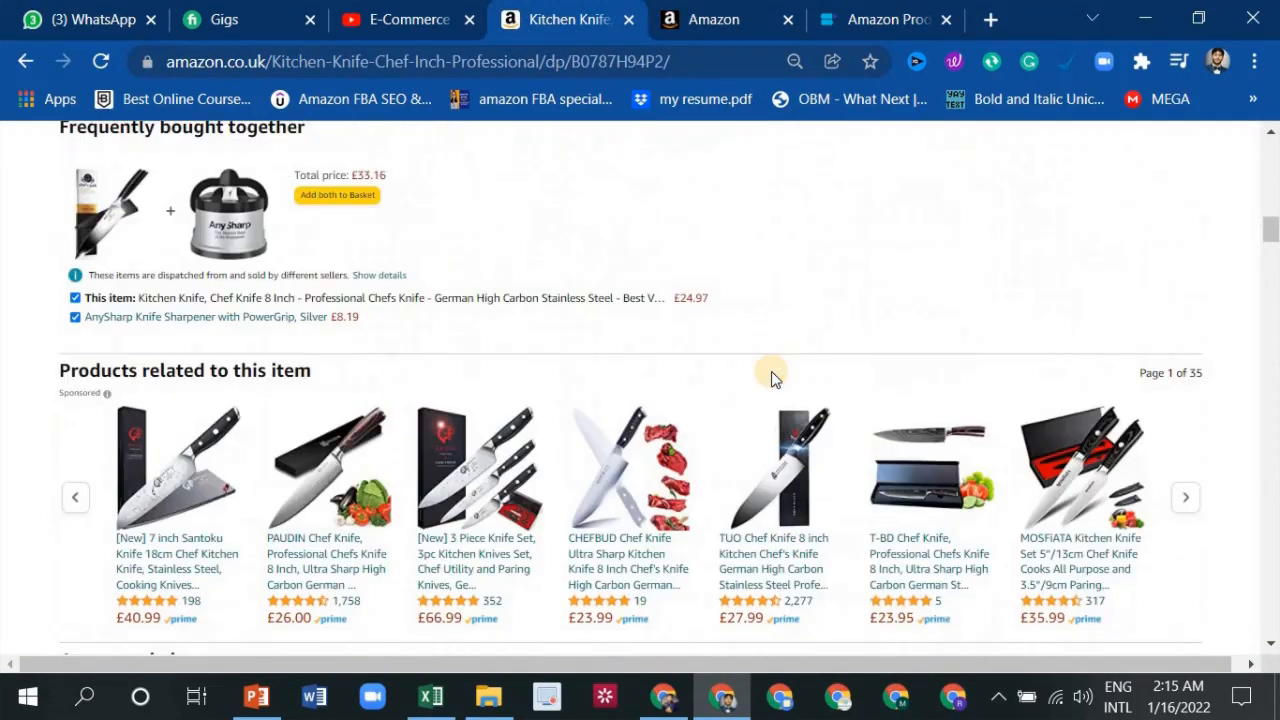
scroll(771, 371, down, 2)
drag(603, 402, 688, 494)
right_click(690, 455)
click(702, 468)
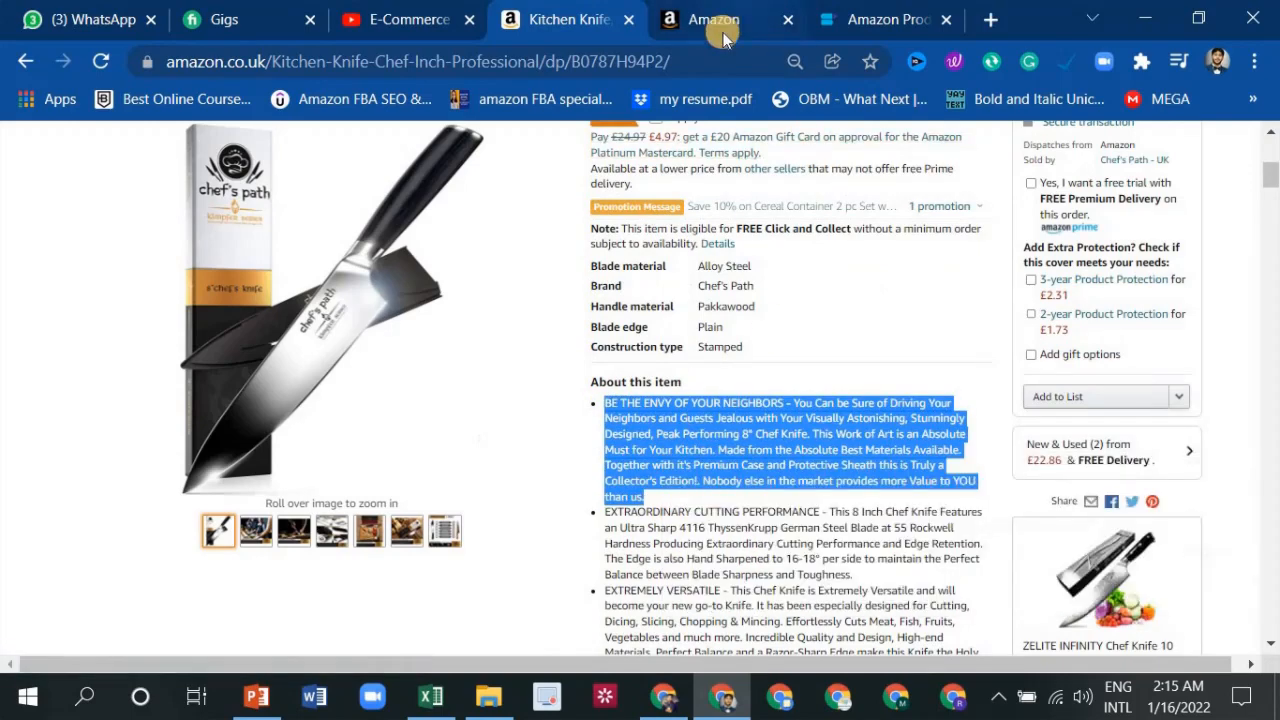
Paste the copied bullet into the first Key Product Features field of the Seller Central listing
click(713, 19)
click(637, 517)
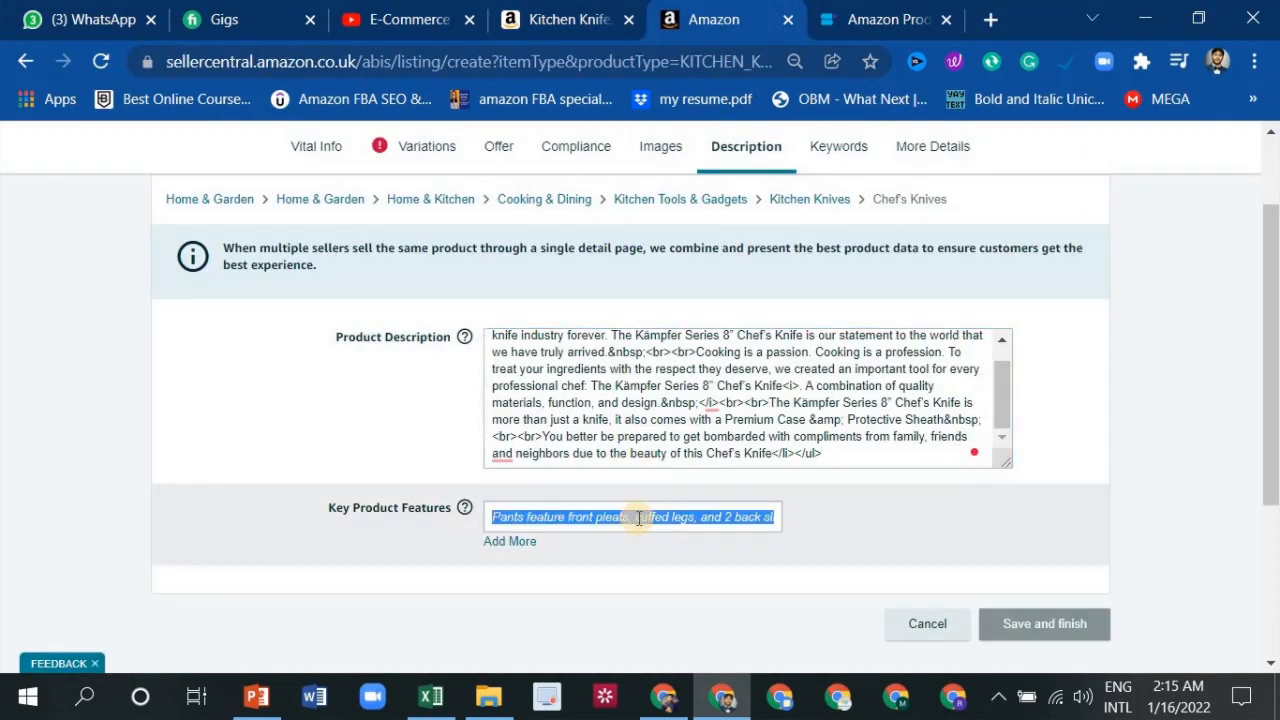
right_click(640, 517)
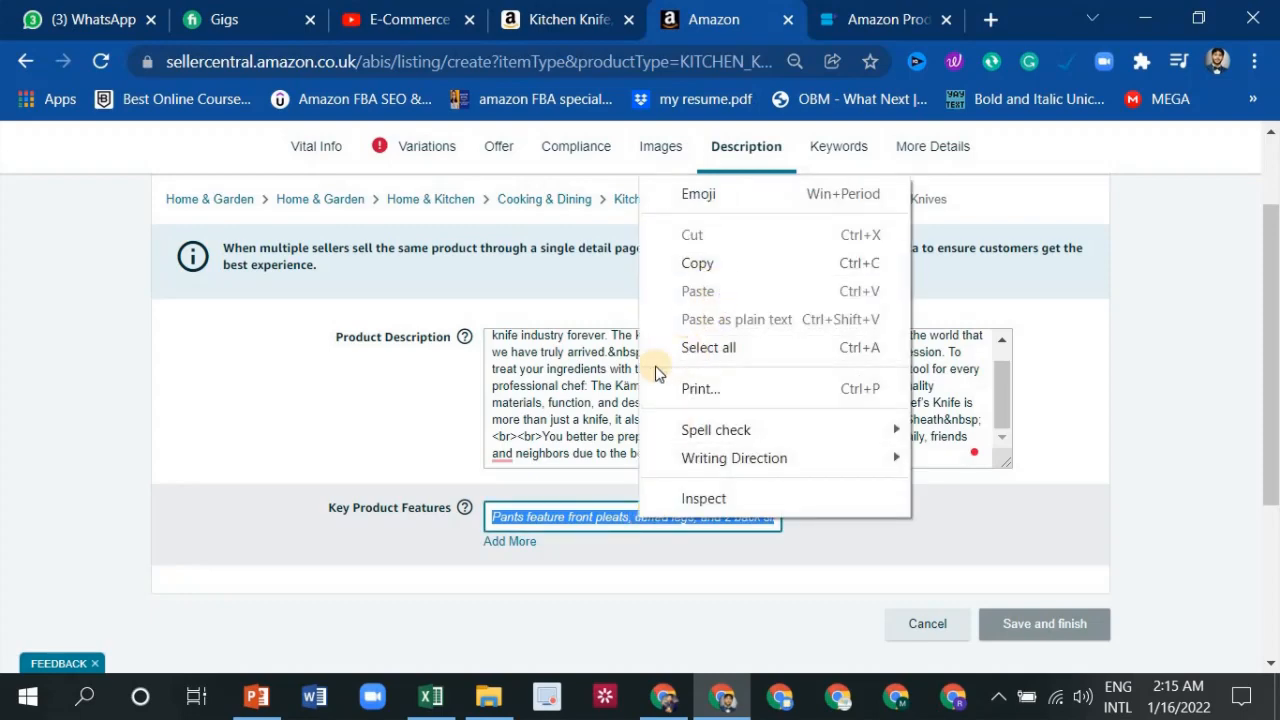
click(604, 521)
click(624, 519)
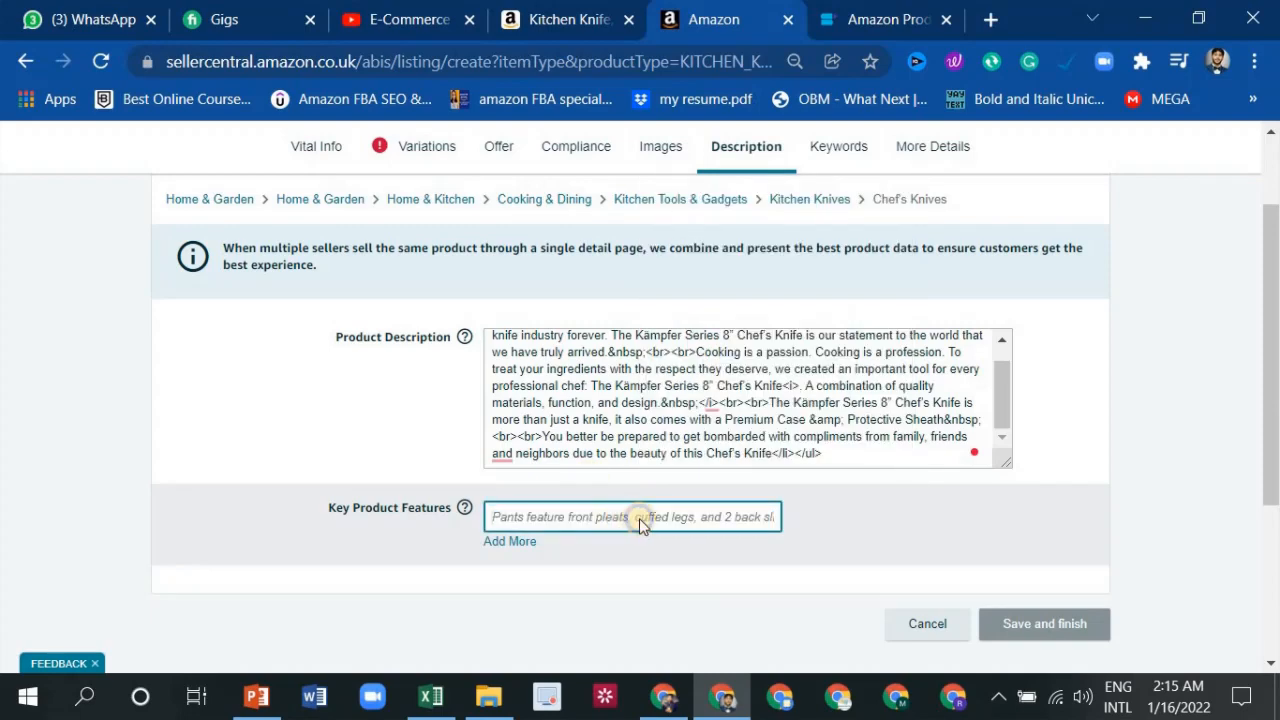
right_click(640, 524)
click(665, 366)
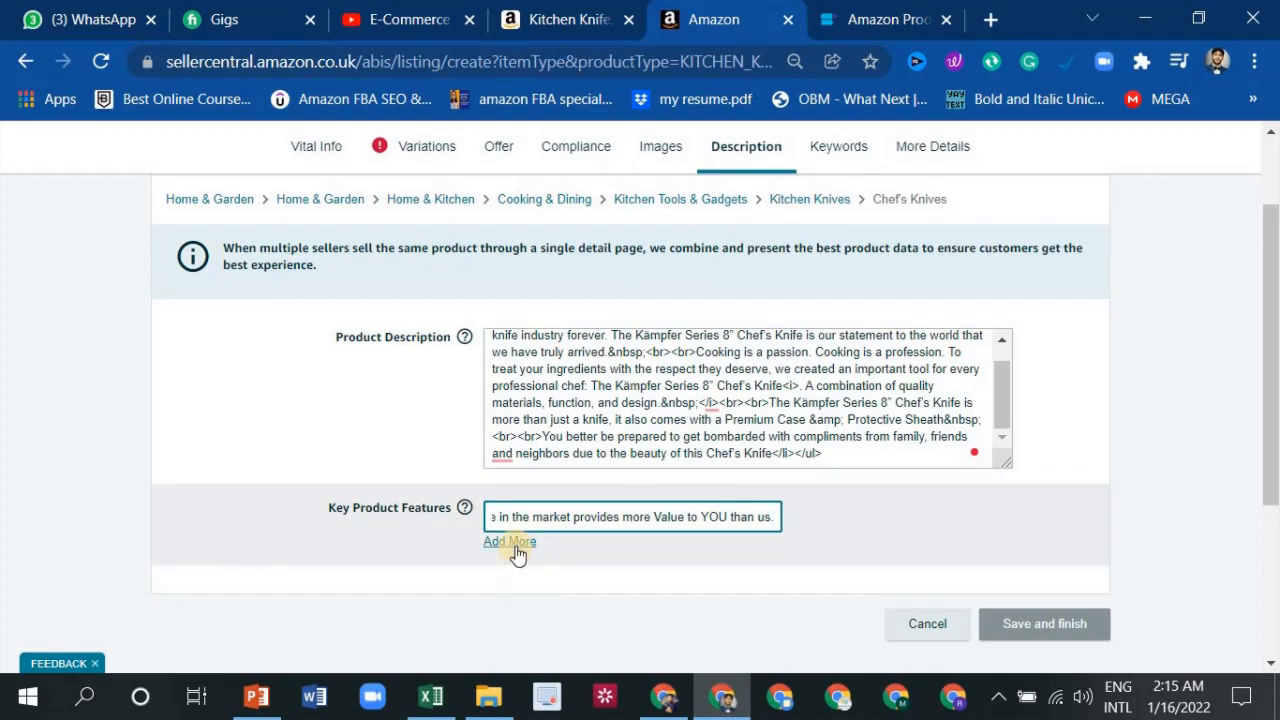
Add a second, third and fourth key product feature, each filled with the copied BE THE ENVY OF YOUR NEIGHBORS bullet
click(517, 555)
scroll(555, 470, down, 1)
right_click(587, 434)
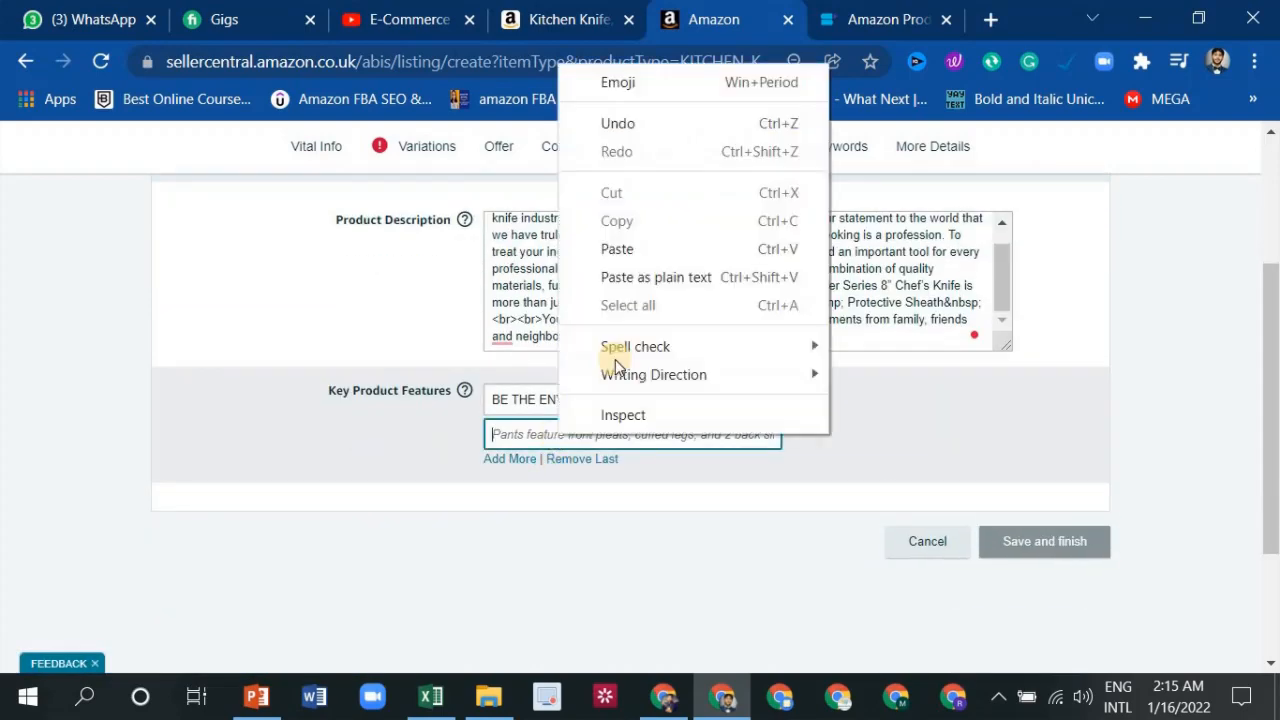
click(615, 249)
click(512, 458)
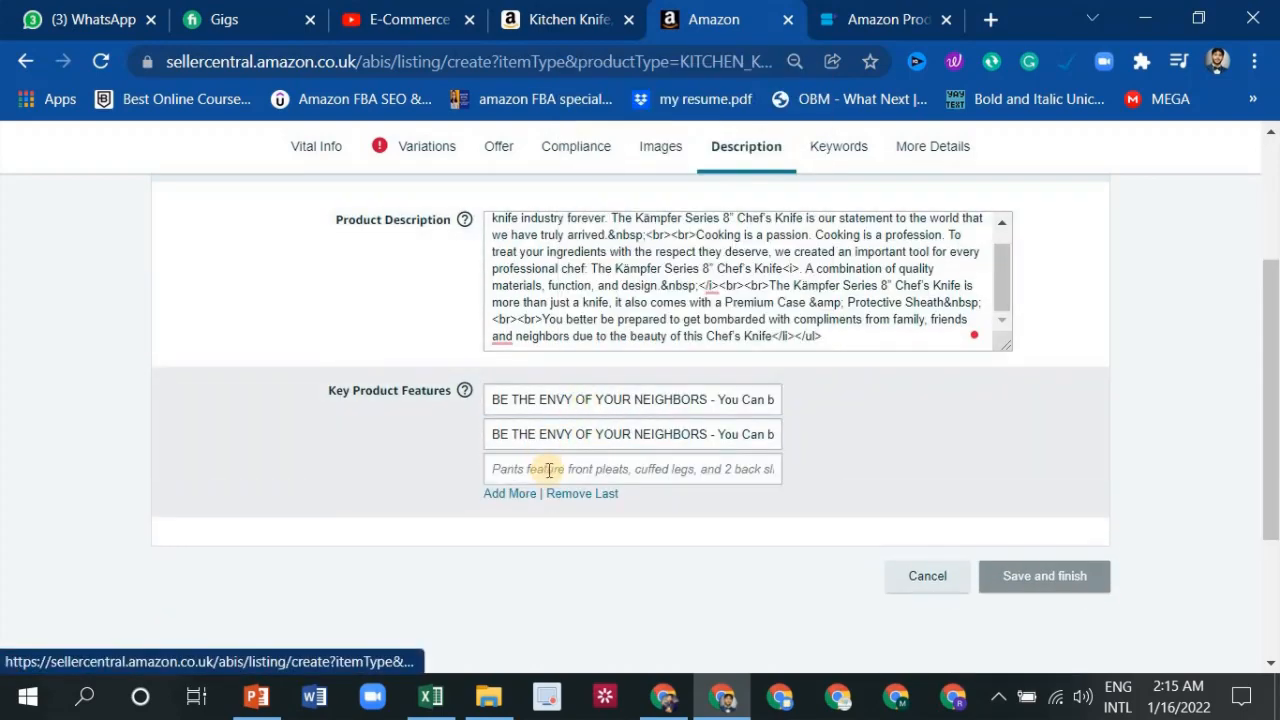
right_click(580, 468)
click(605, 283)
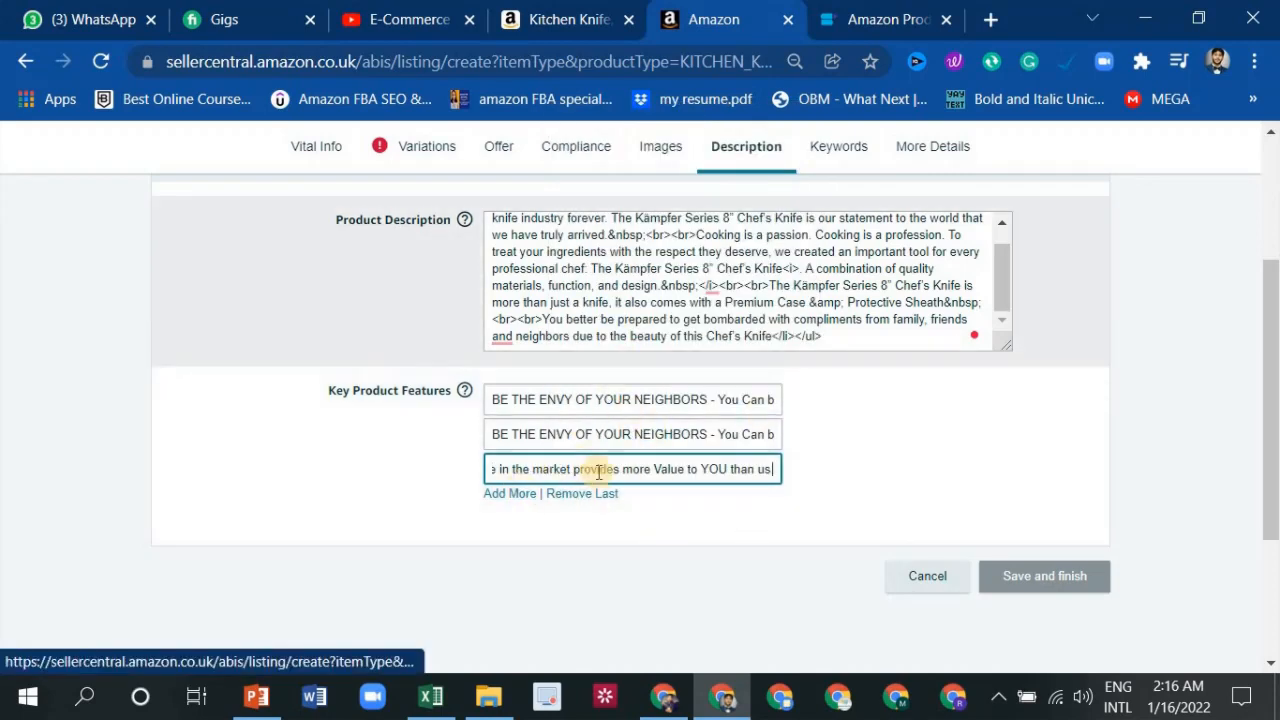
click(510, 494)
right_click(585, 503)
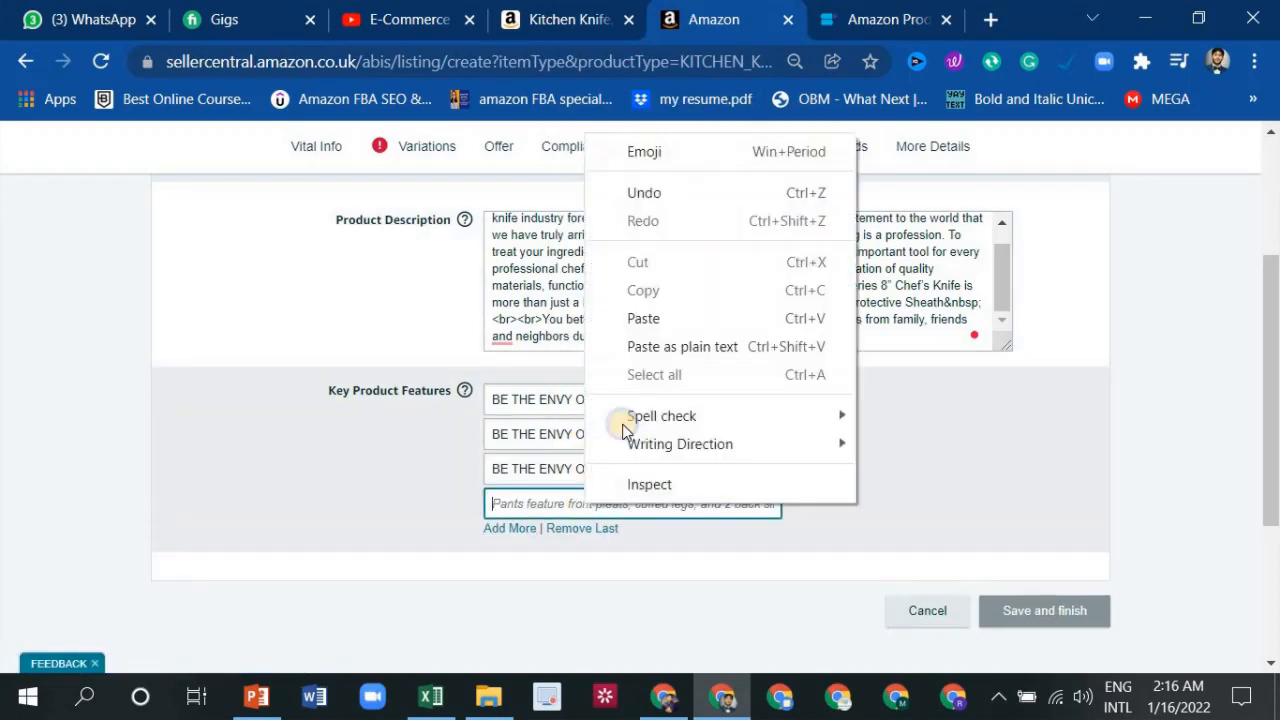
click(640, 318)
Add a fifth key product feature with the copied bullet, and remove that last entry
click(520, 530)
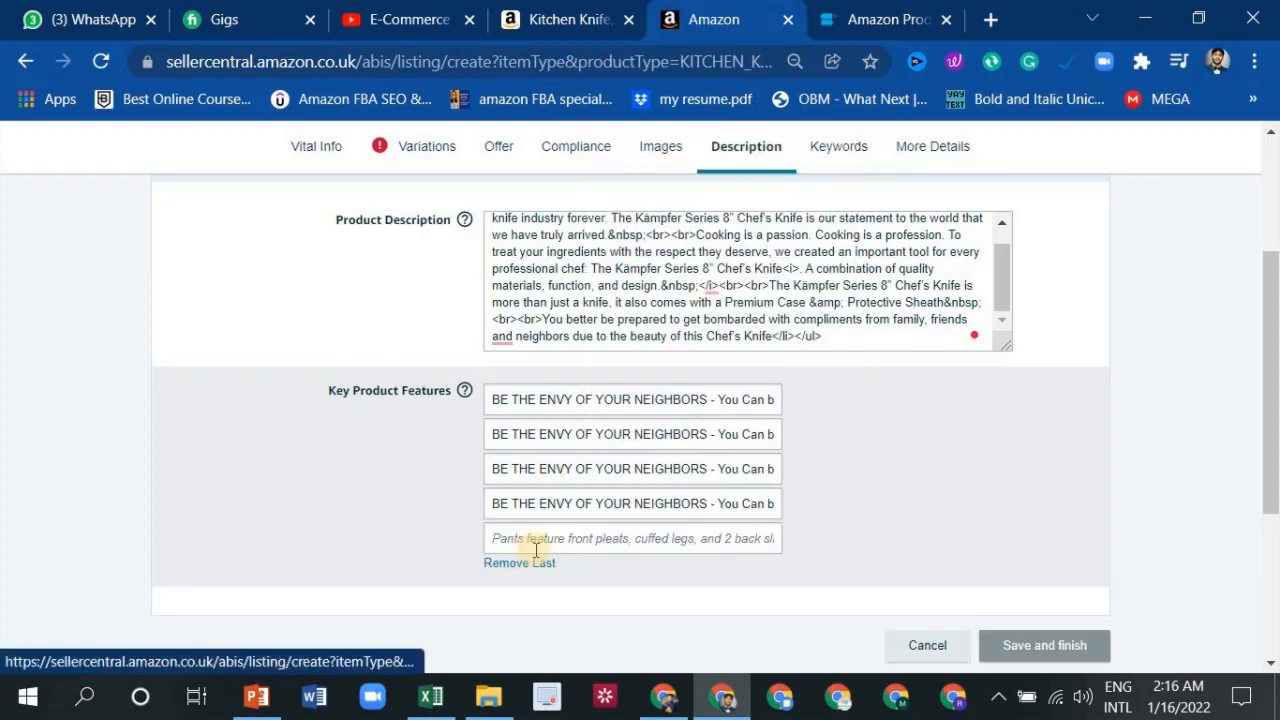
click(531, 537)
right_click(537, 538)
click(578, 354)
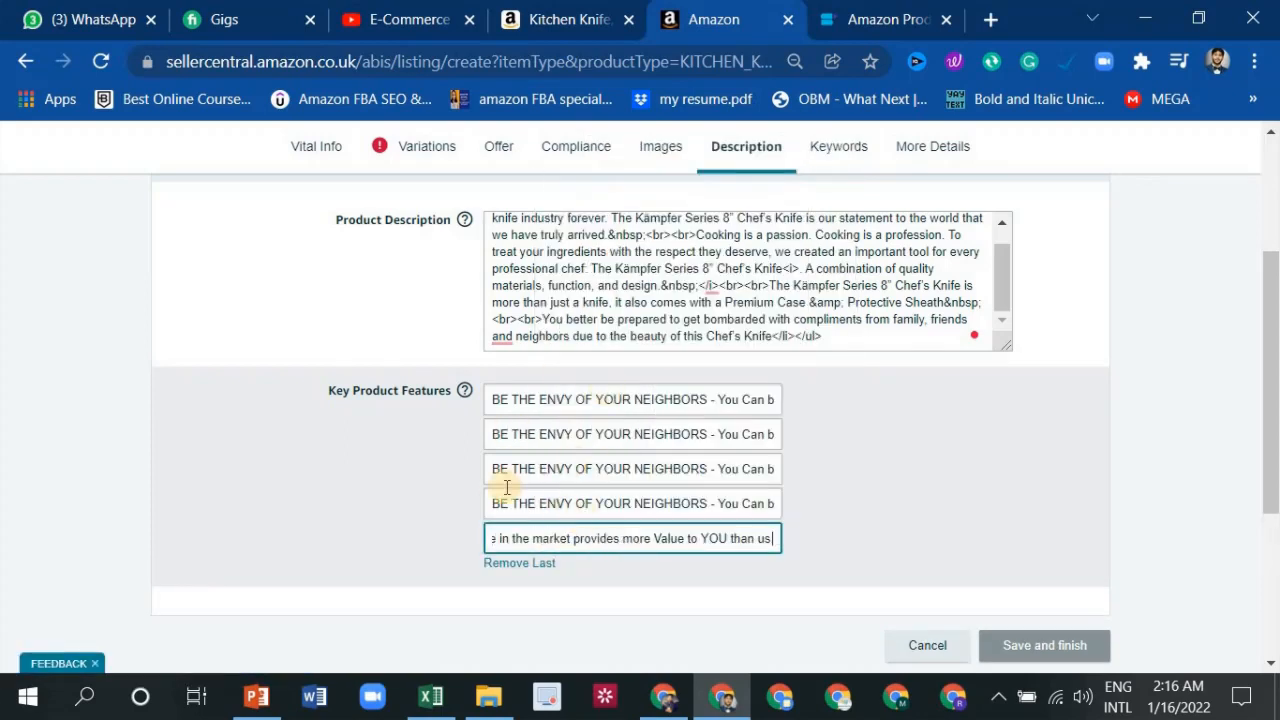
click(530, 563)
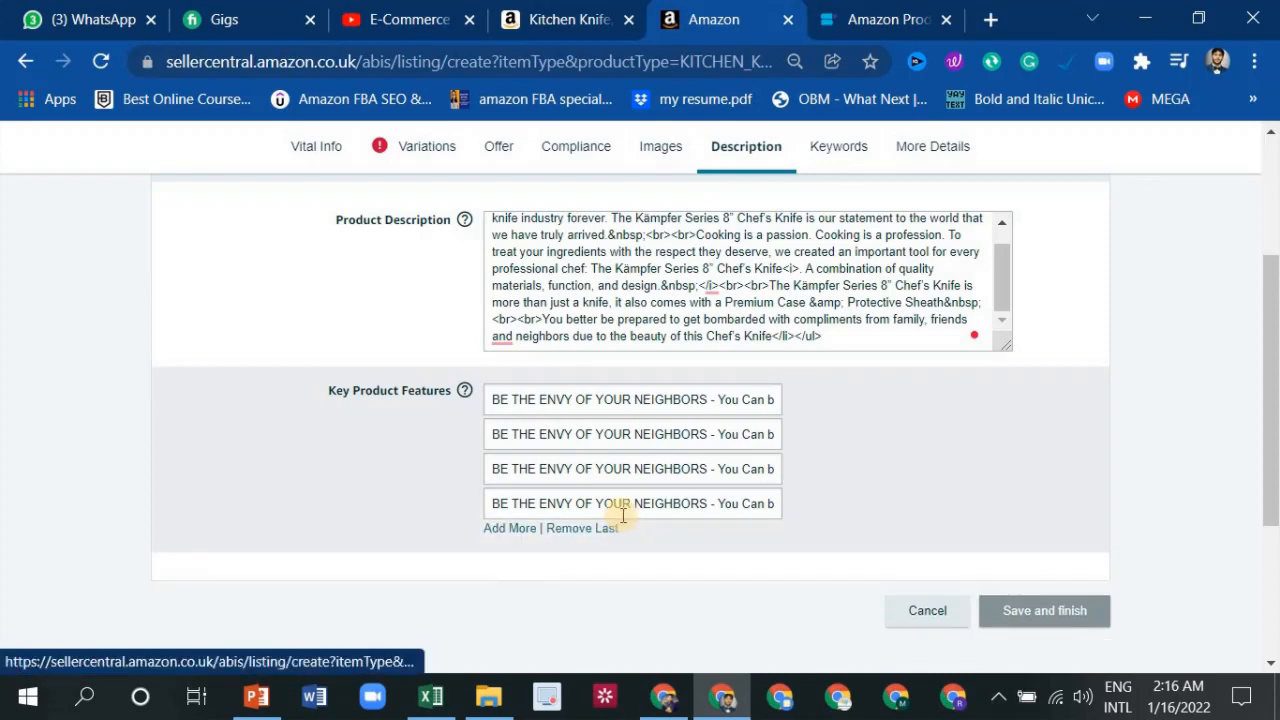
Add the fifth key product feature again and fill it with the copied BE THE ENVY OF YOUR NEIGHBORS bullet
click(495, 528)
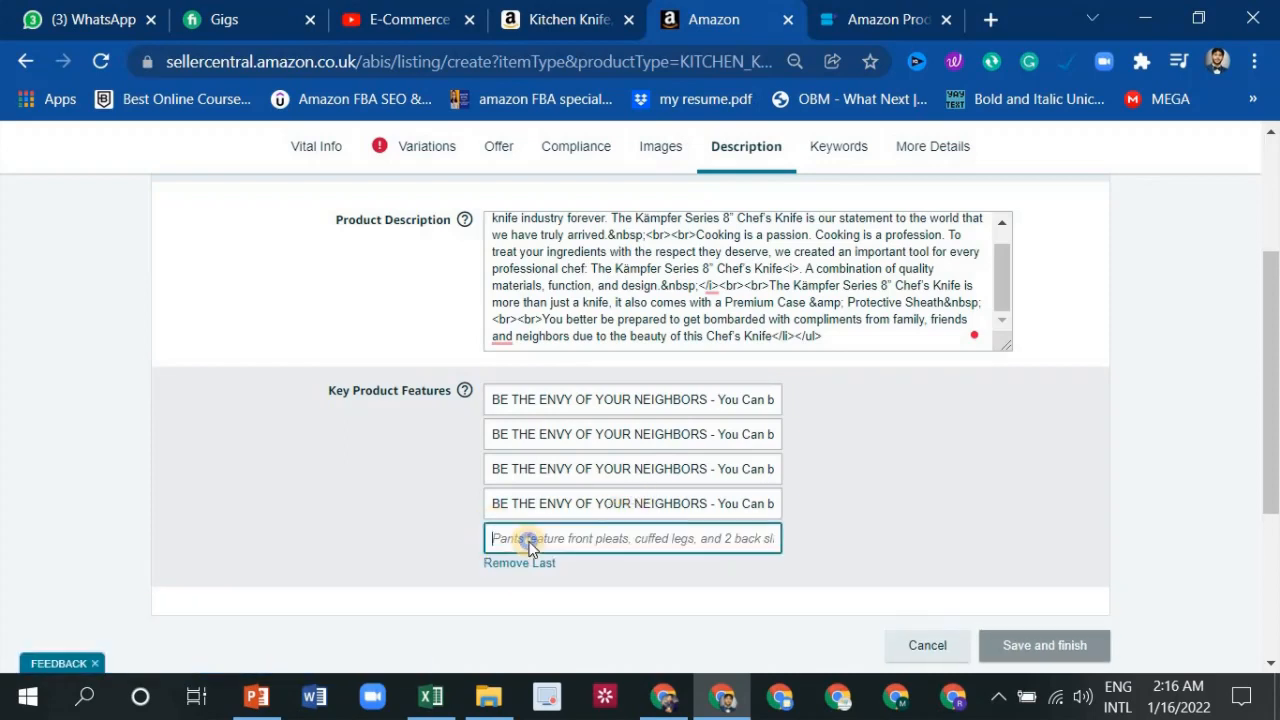
right_click(526, 538)
click(589, 357)
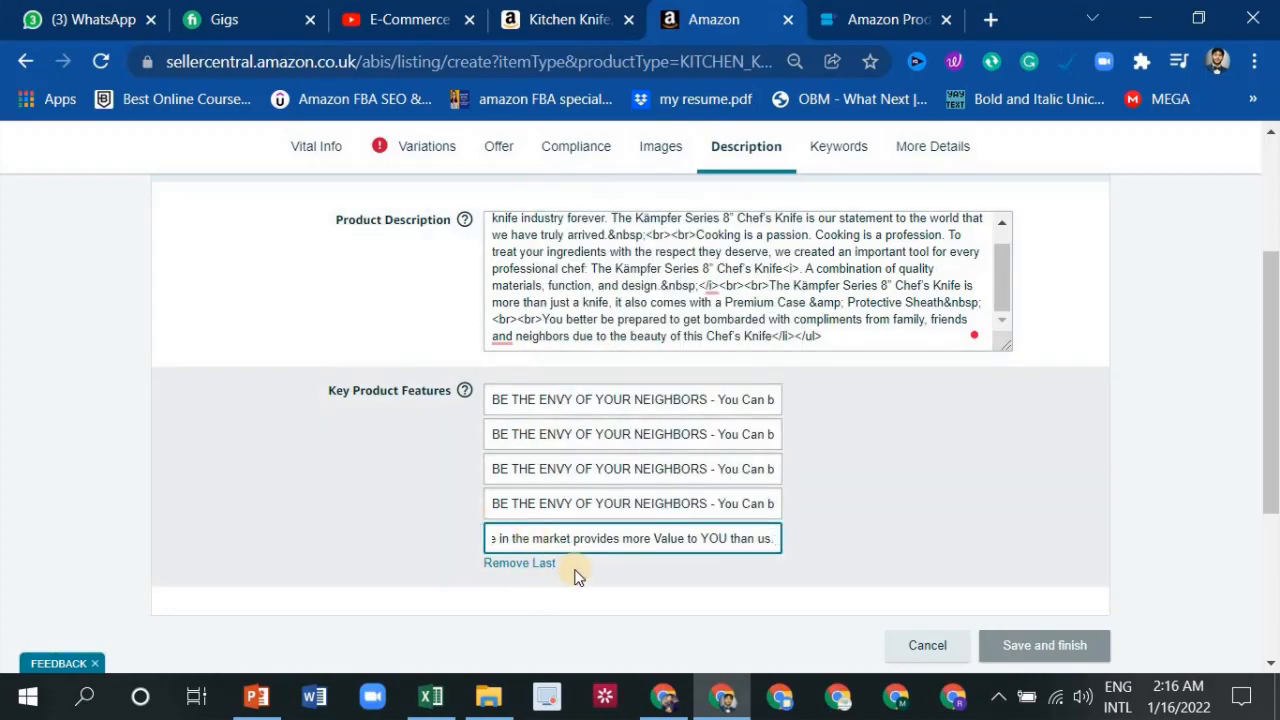
Review the completed description and key features, and open the listing's Keywords section
scroll(770, 360, up, 3)
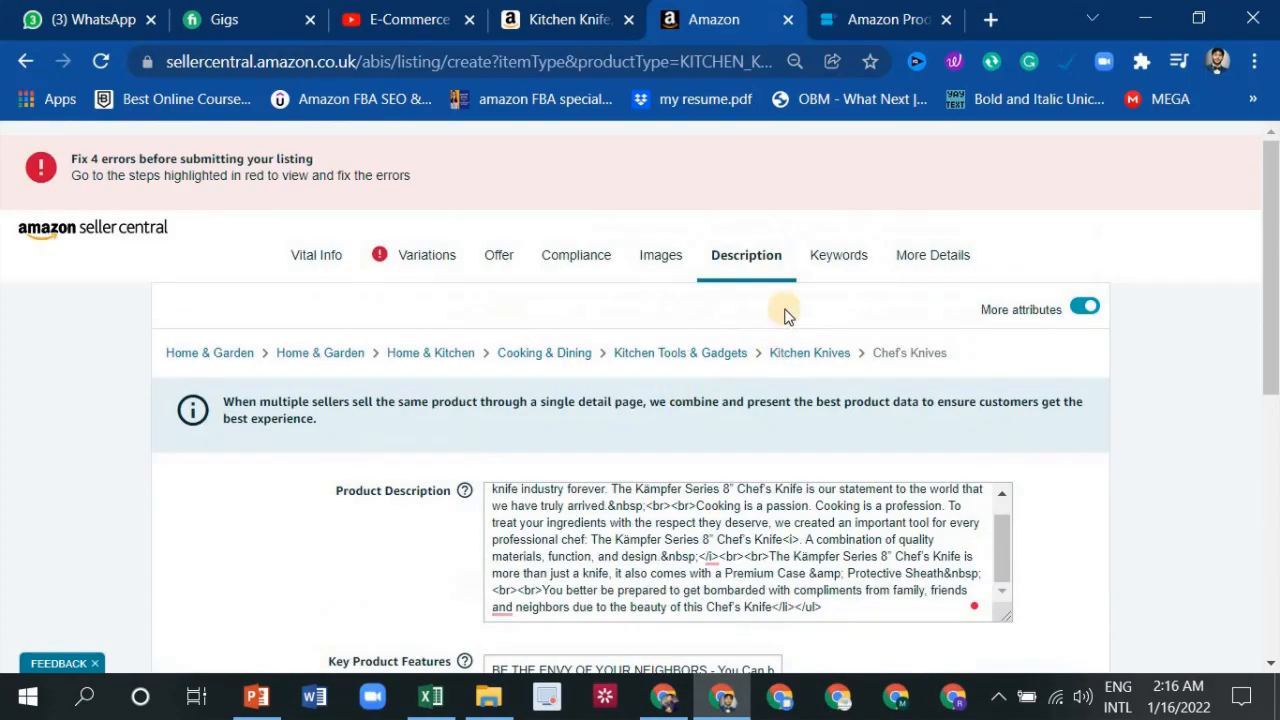
scroll(757, 374, down, 3)
scroll(767, 437, up, 3)
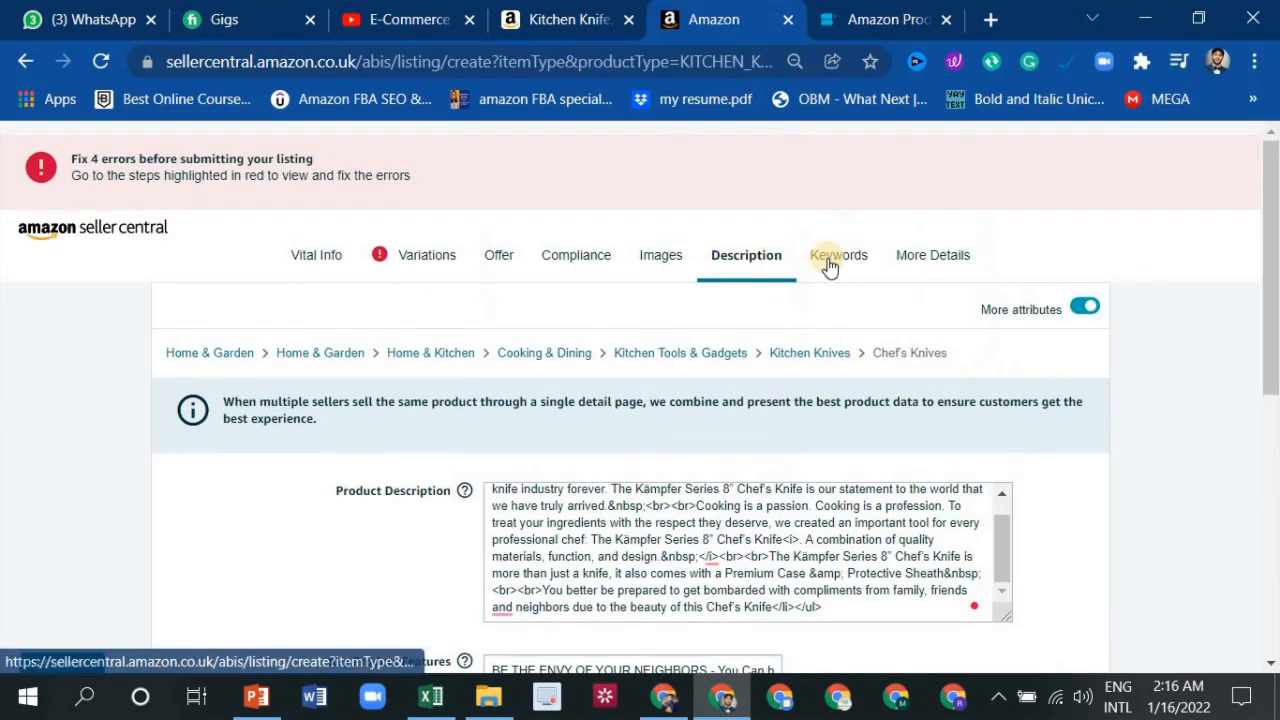
click(826, 283)
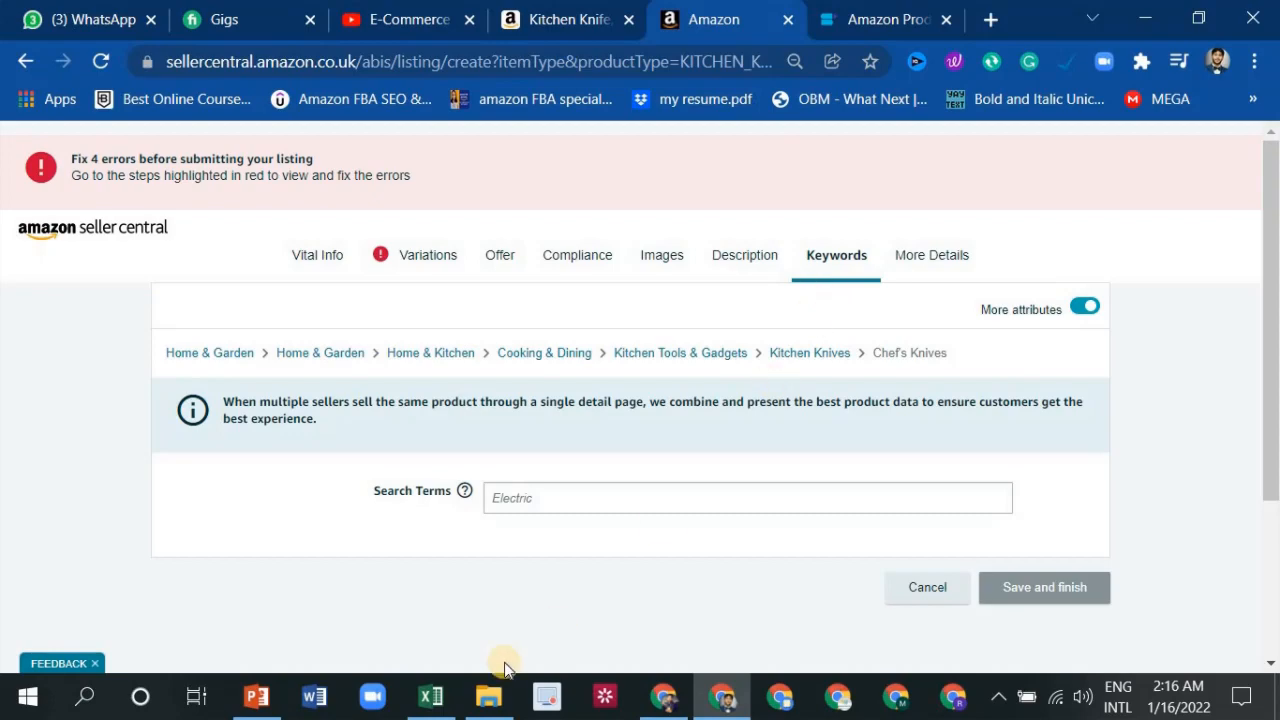
Copy the misspelled keywords in A1:A20 of the SPELL MISTAKES sheet in Excel into the listing's Search Terms
click(431, 696)
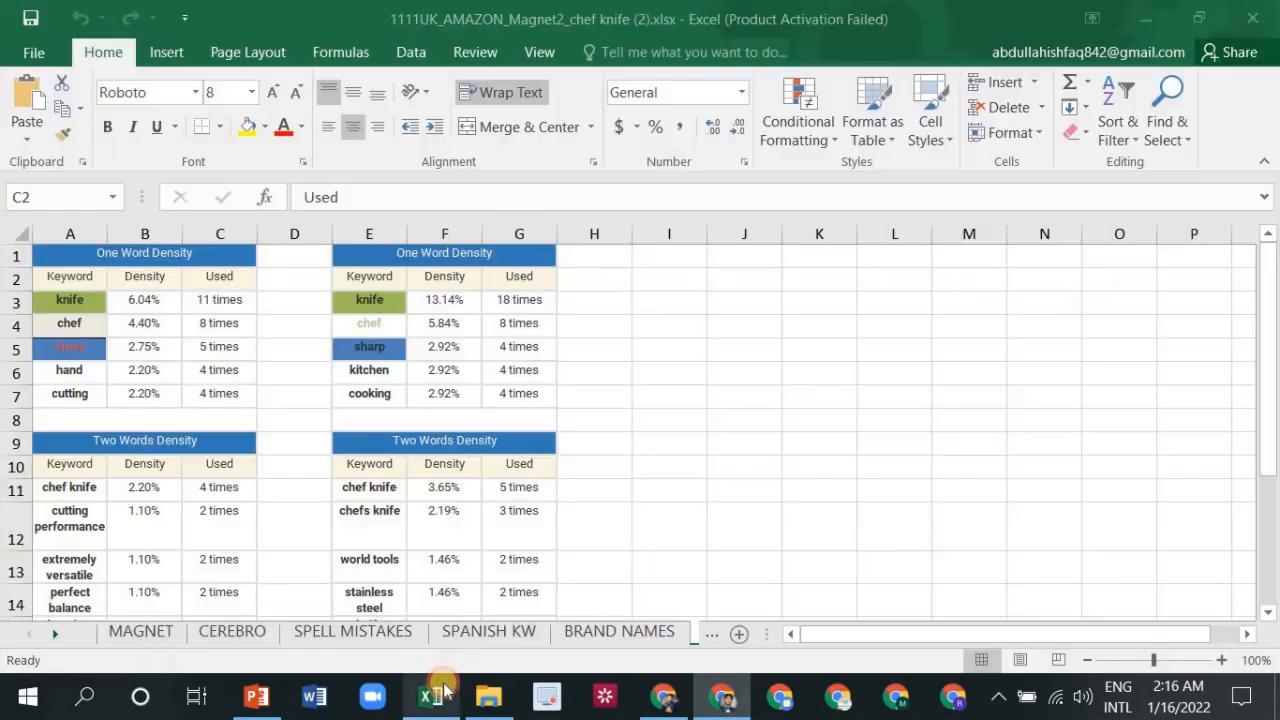
click(383, 634)
drag(52, 256, 86, 548)
right_click(89, 445)
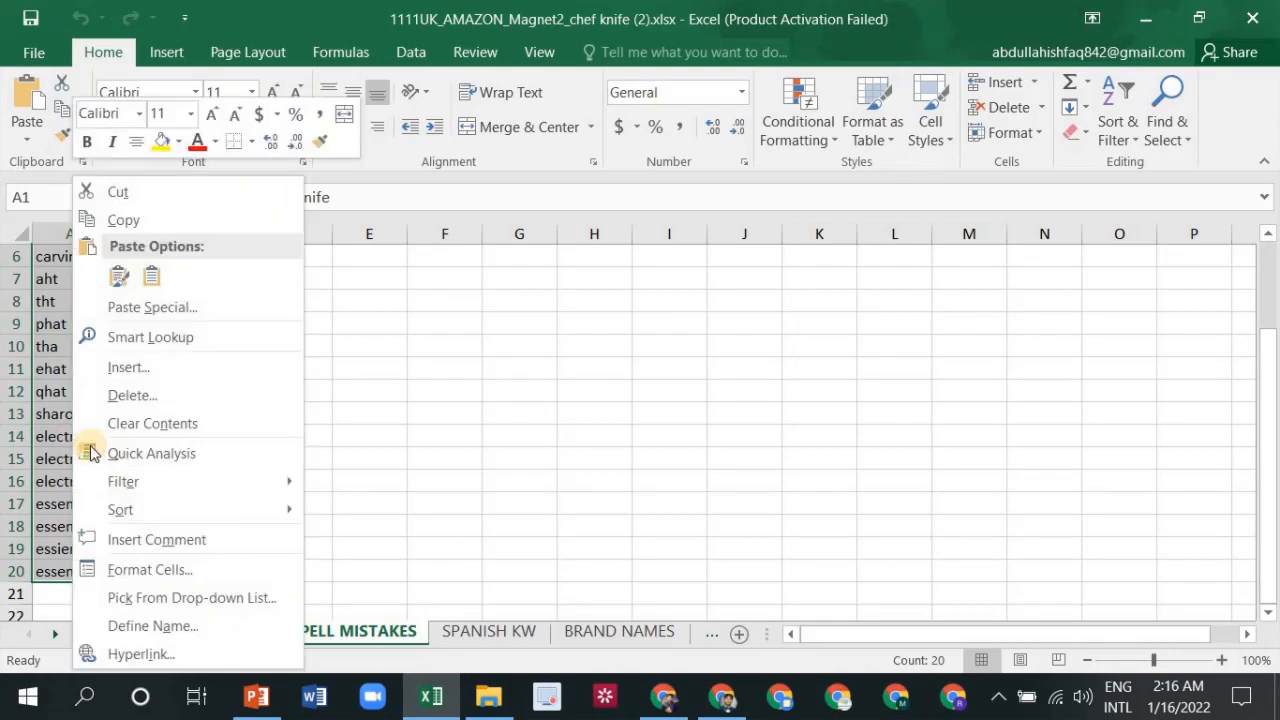
click(143, 222)
scroll(537, 469, up, 2)
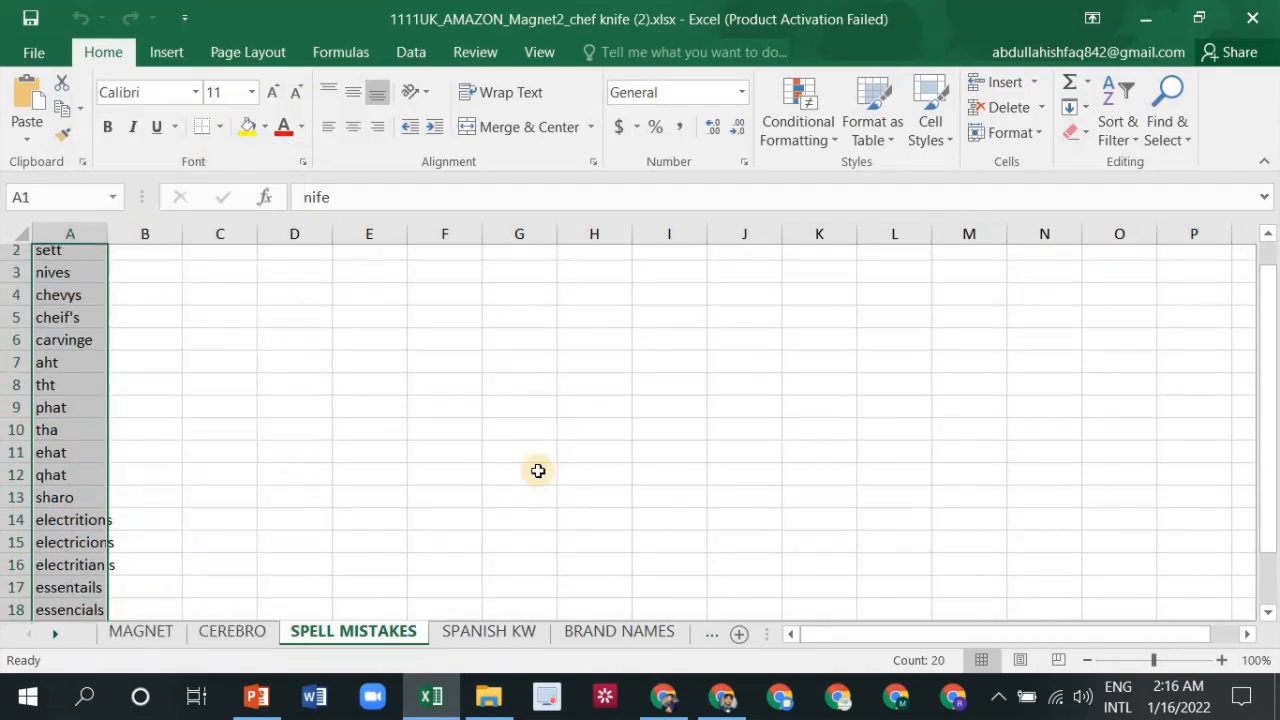
click(707, 700)
right_click(652, 502)
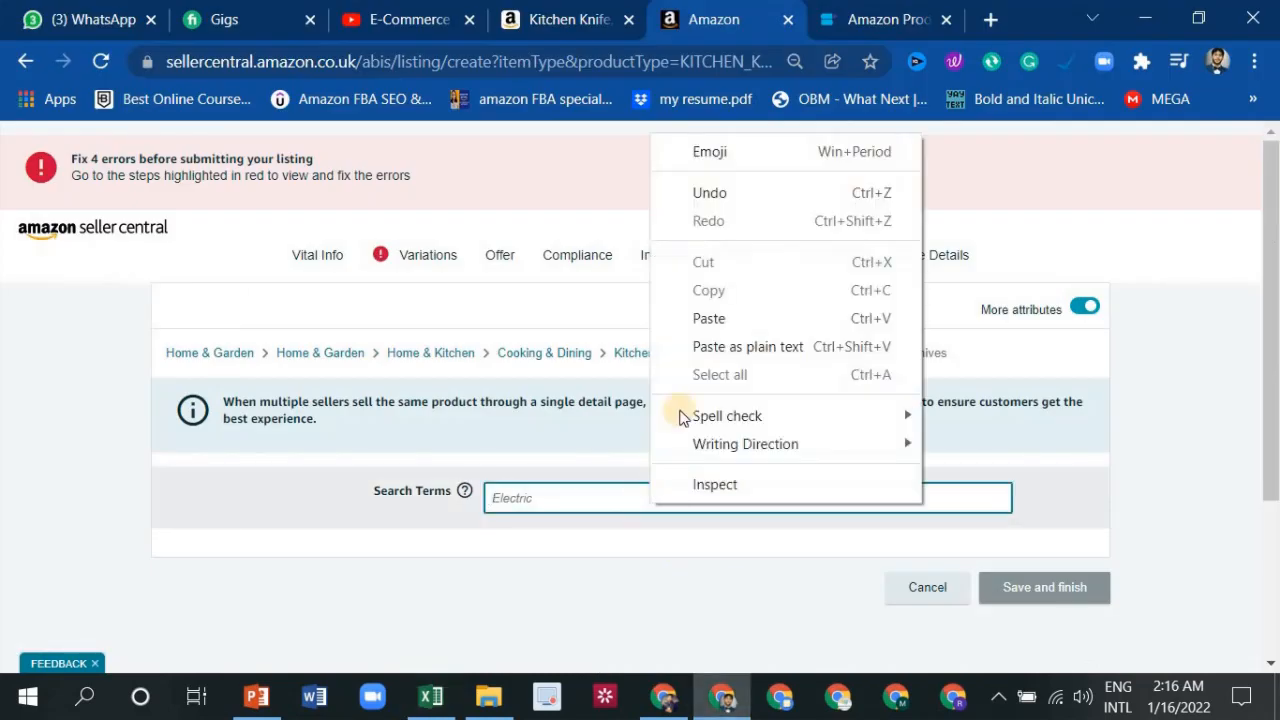
click(690, 317)
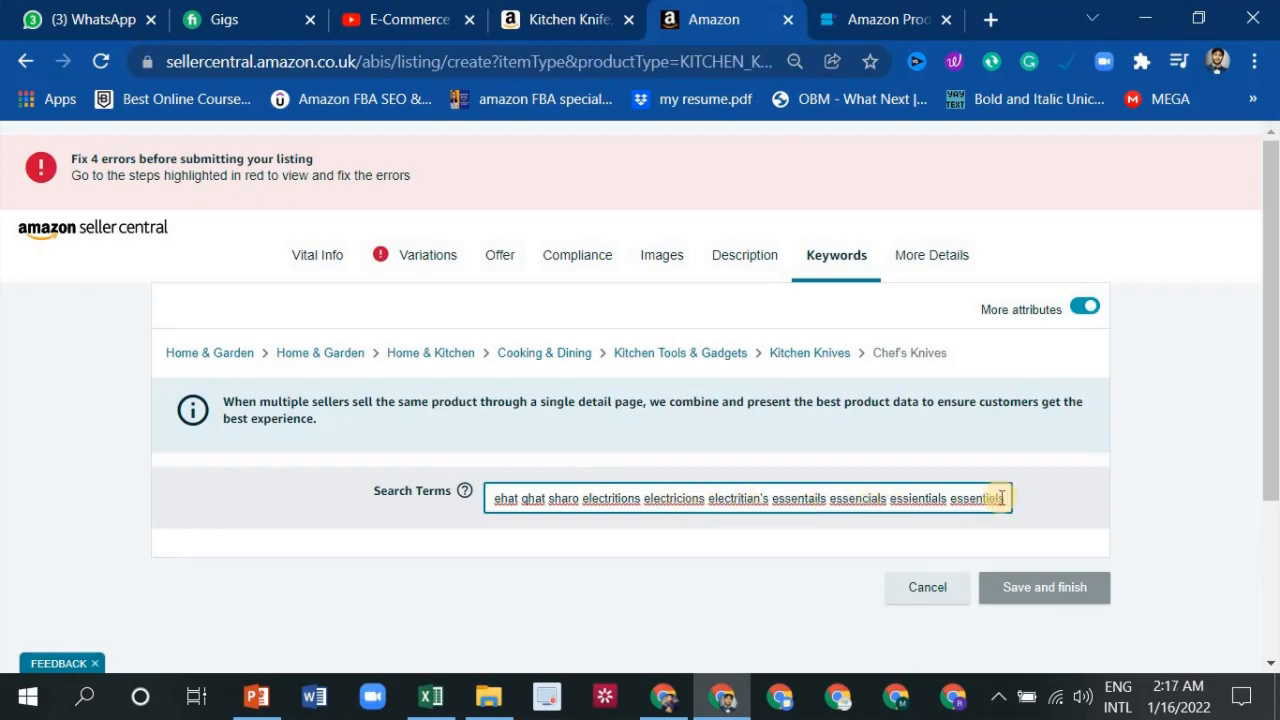
Copy the first ten Spanish keywords from the SPANISH KW sheet in Excel into Search Terms, ahead of the misspelled keywords
click(432, 697)
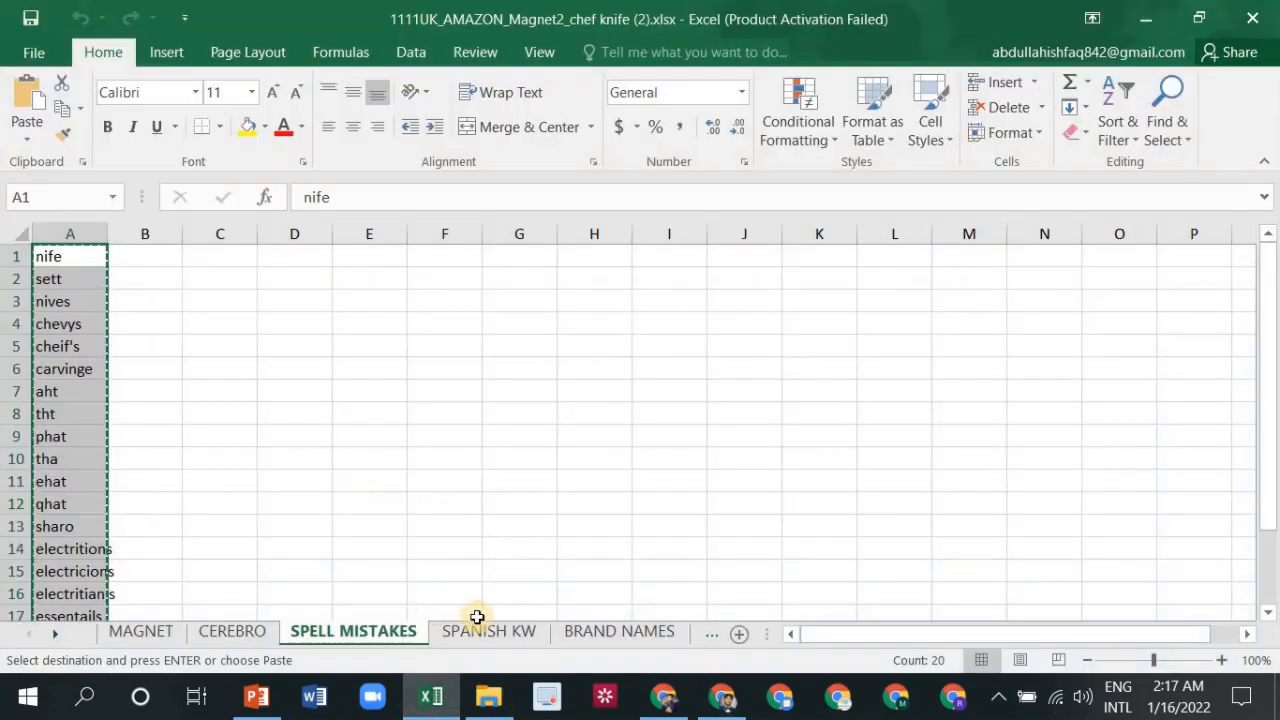
click(477, 617)
drag(97, 263, 153, 558)
right_click(153, 558)
click(223, 220)
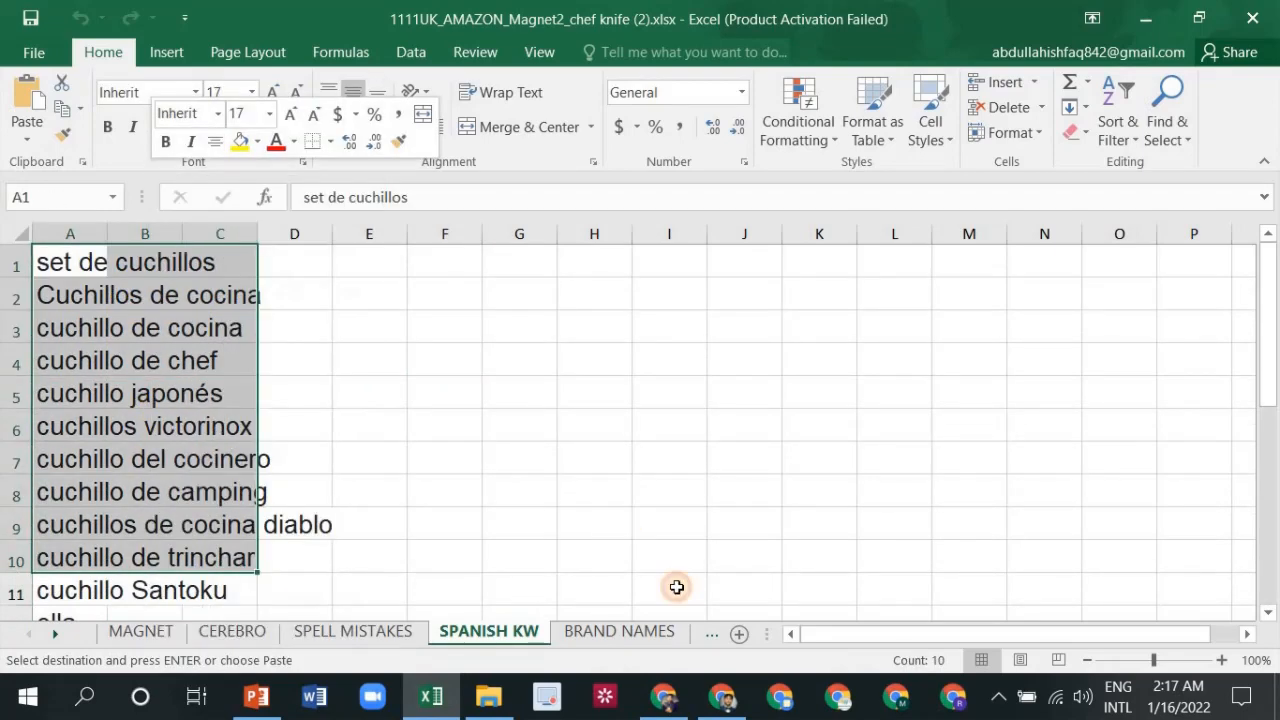
click(722, 697)
click(990, 498)
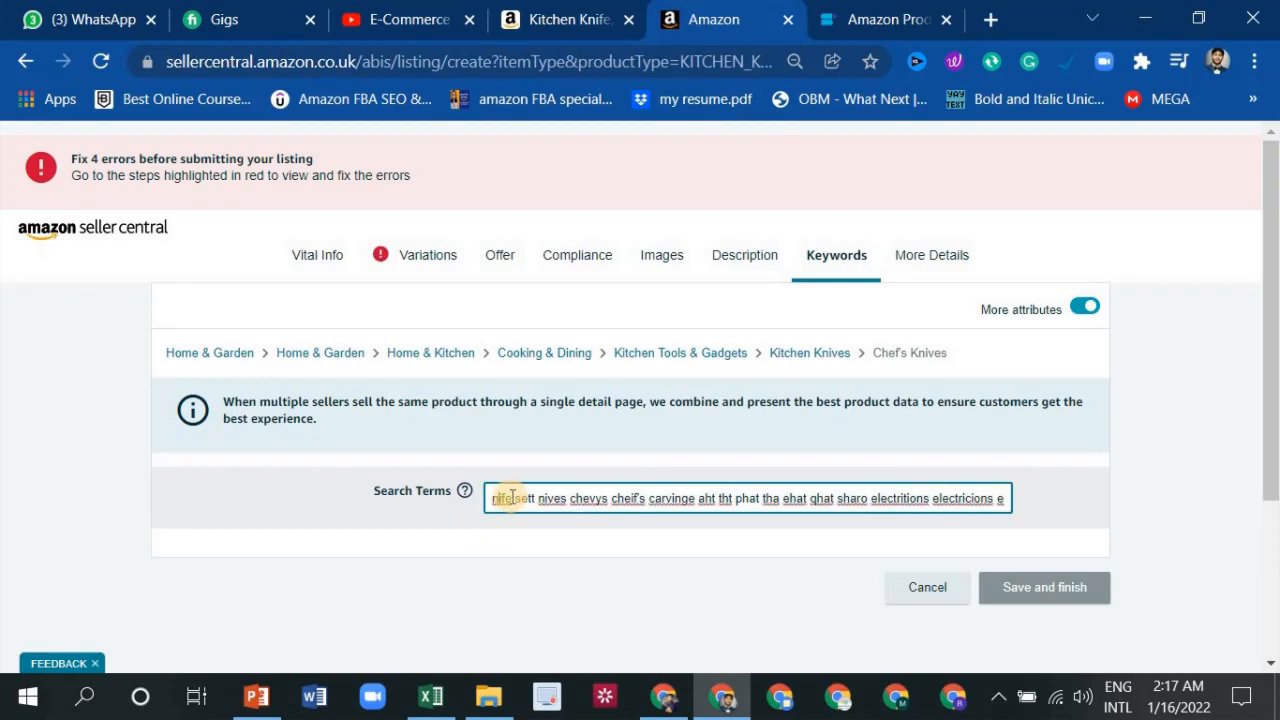
key(ctrl+a)
key(ctrl+v)
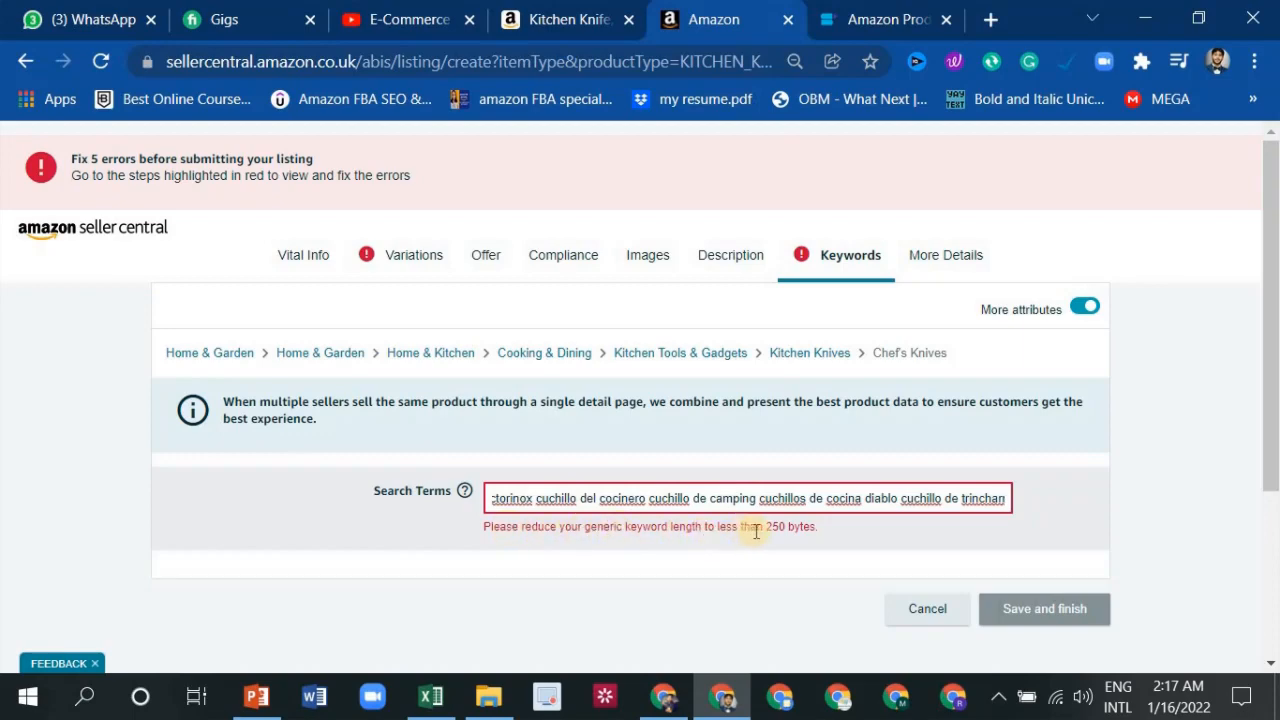
Delete the pasted Spanish and misspelled keywords so that the Search Terms field is empty
drag(812, 495, 470, 500)
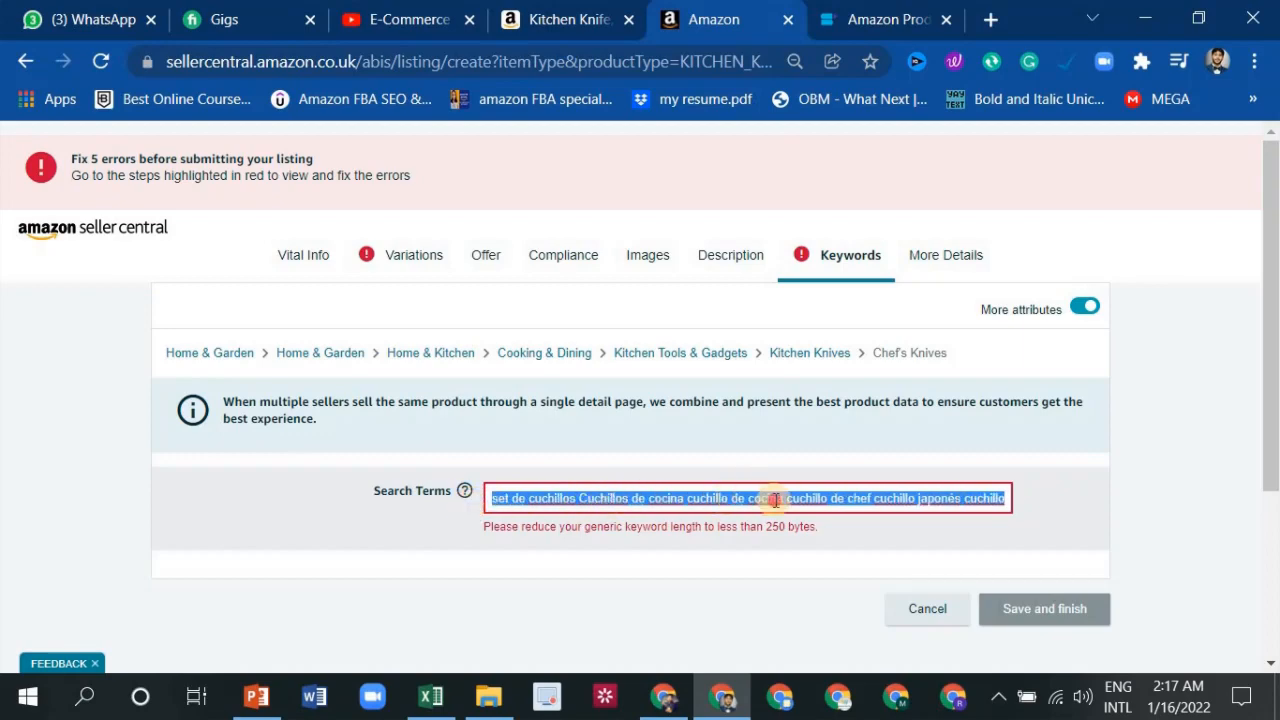
drag(780, 497, 483, 503)
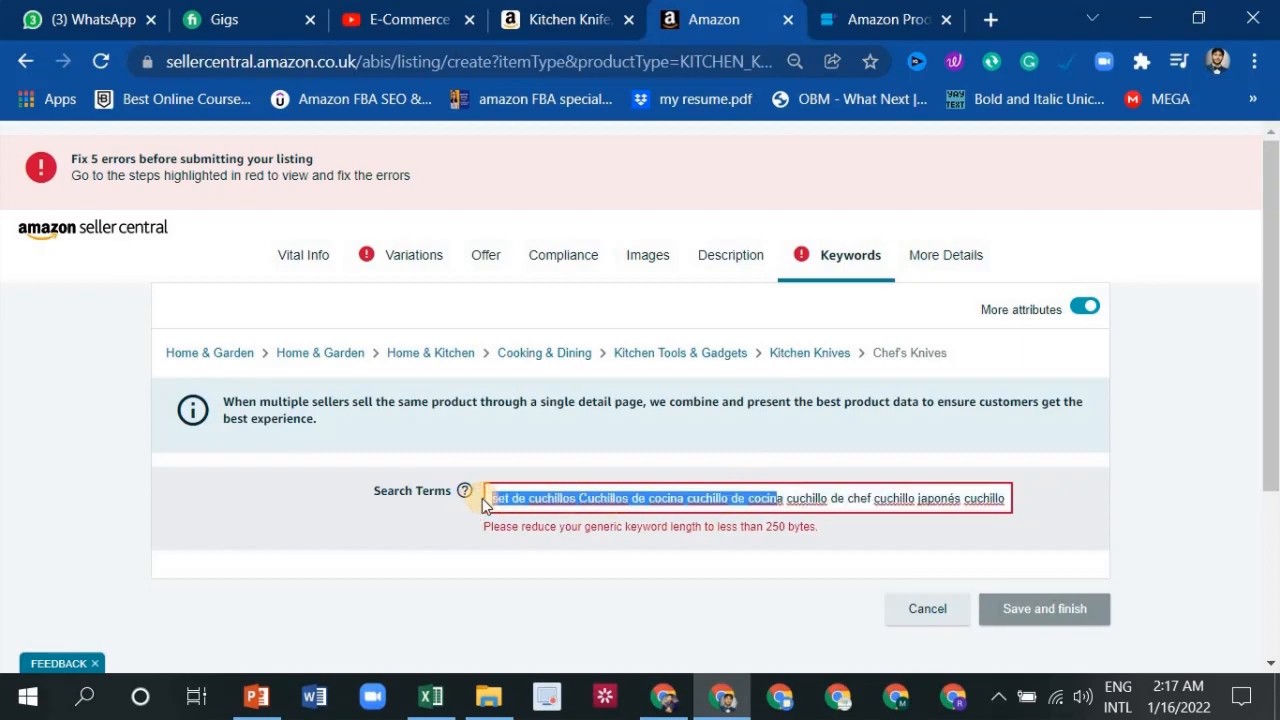
key(BackSpace)
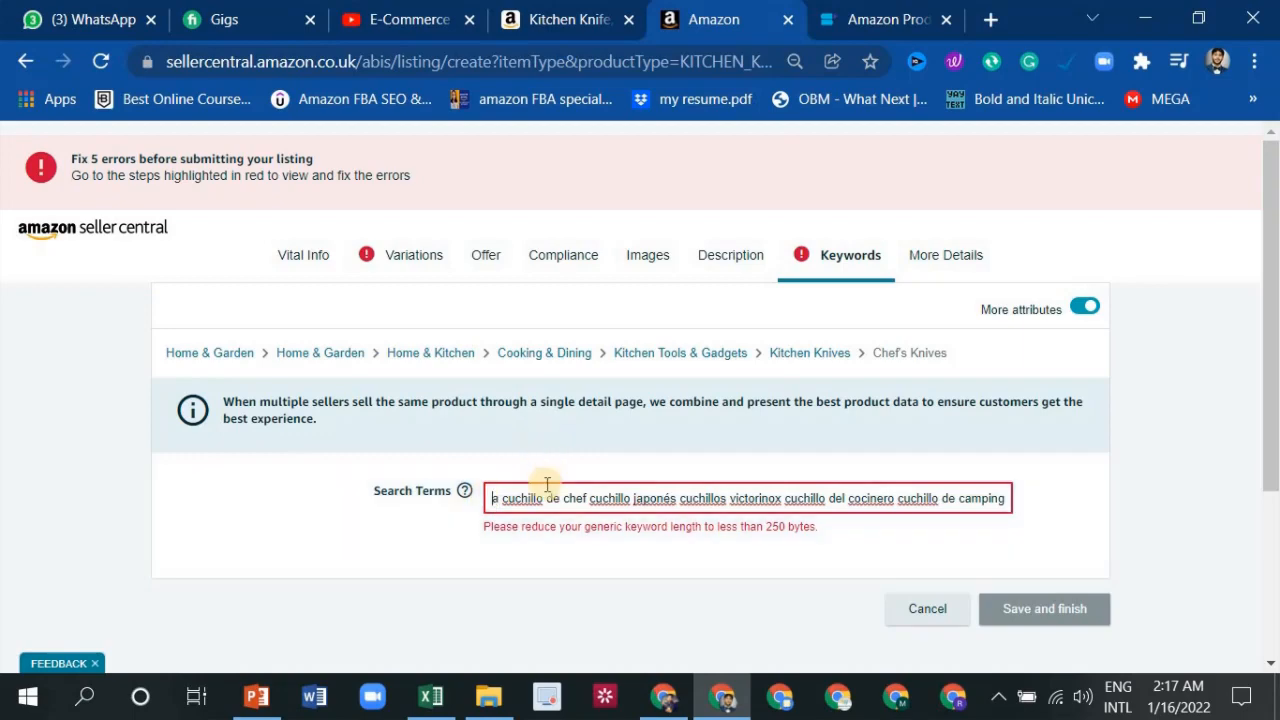
drag(545, 498, 997, 490)
key(BackSpace)
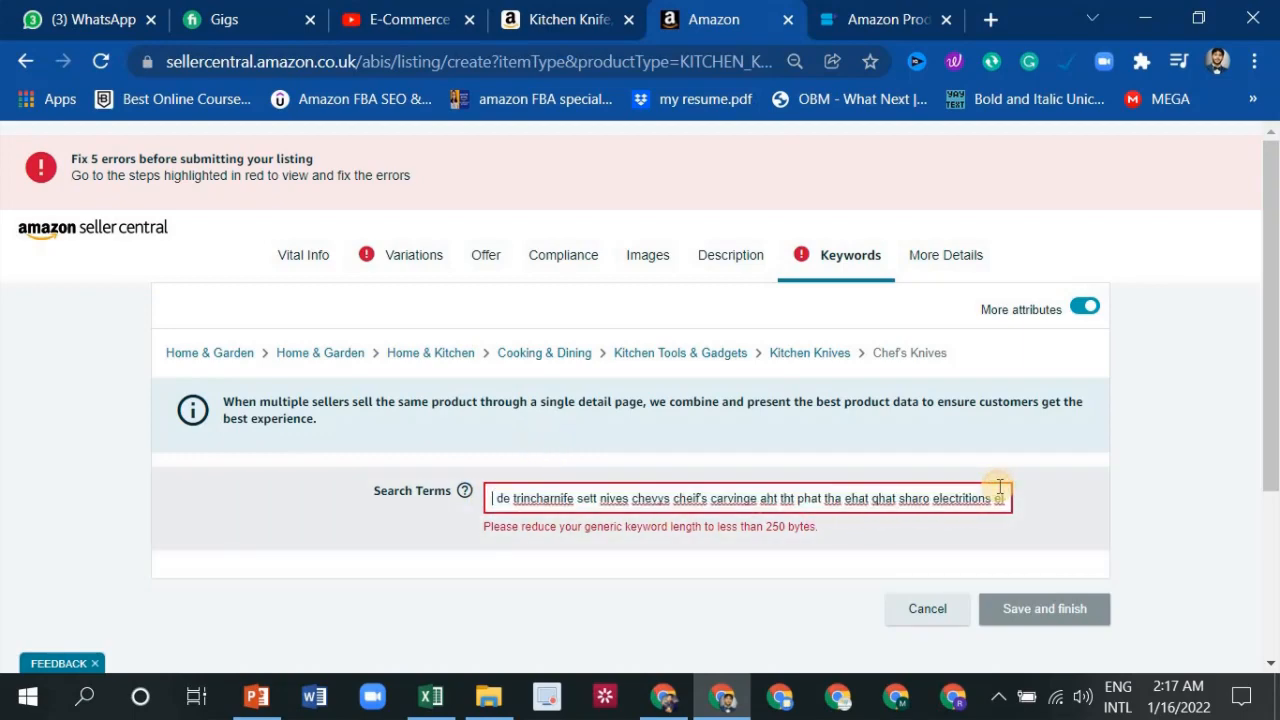
triple_click(902, 486)
key(BackSpace)
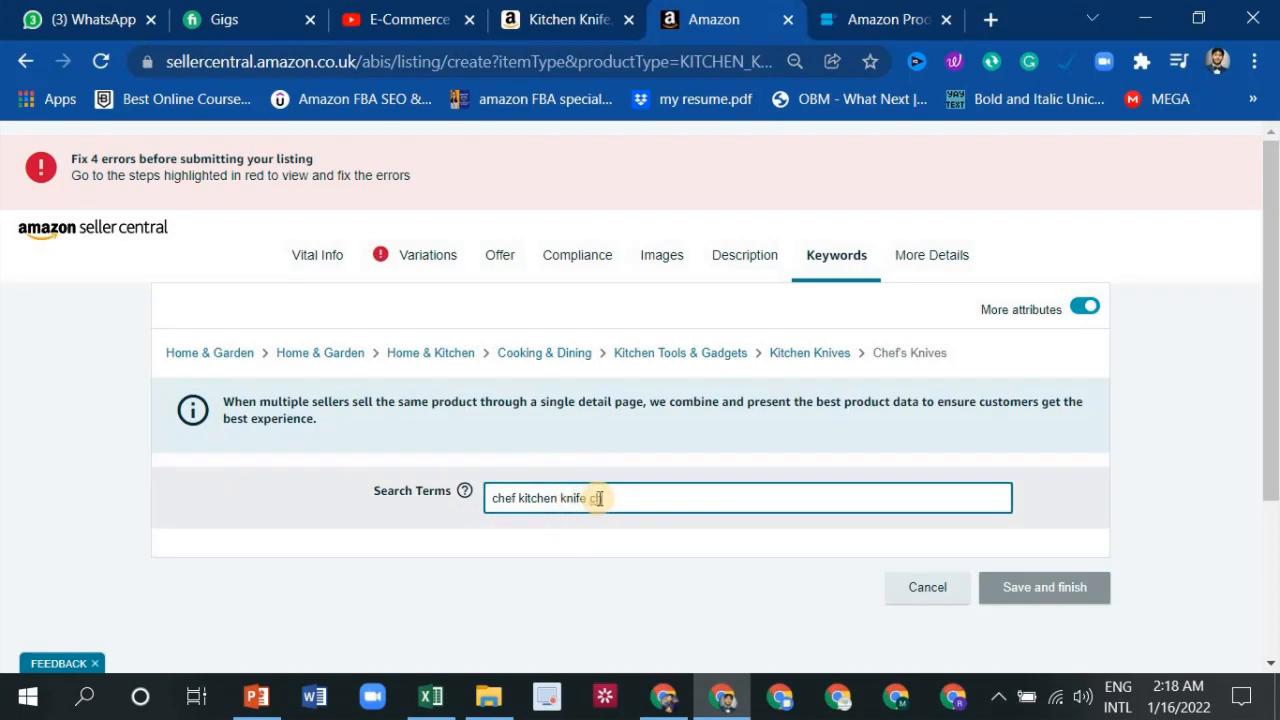
Enter the search terms "chef kitchen knife chef knives" and remove the repeated word "chef"
text(hef knives)
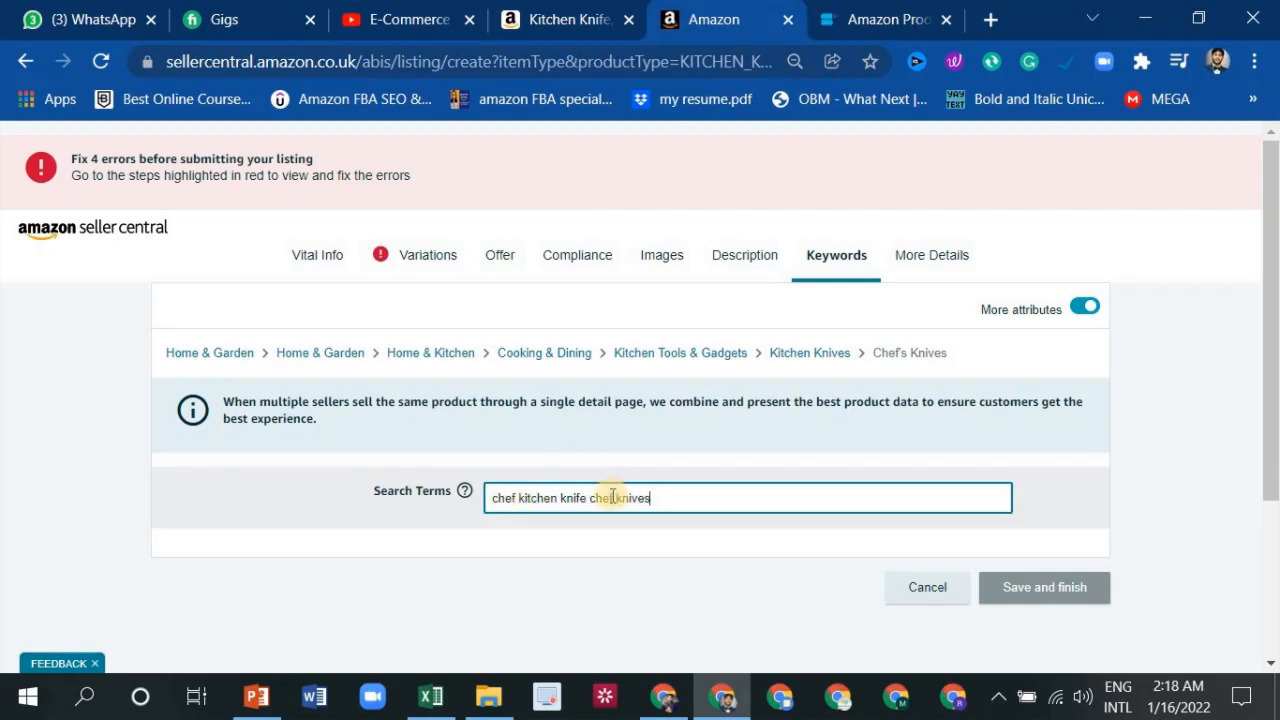
drag(612, 497, 591, 497)
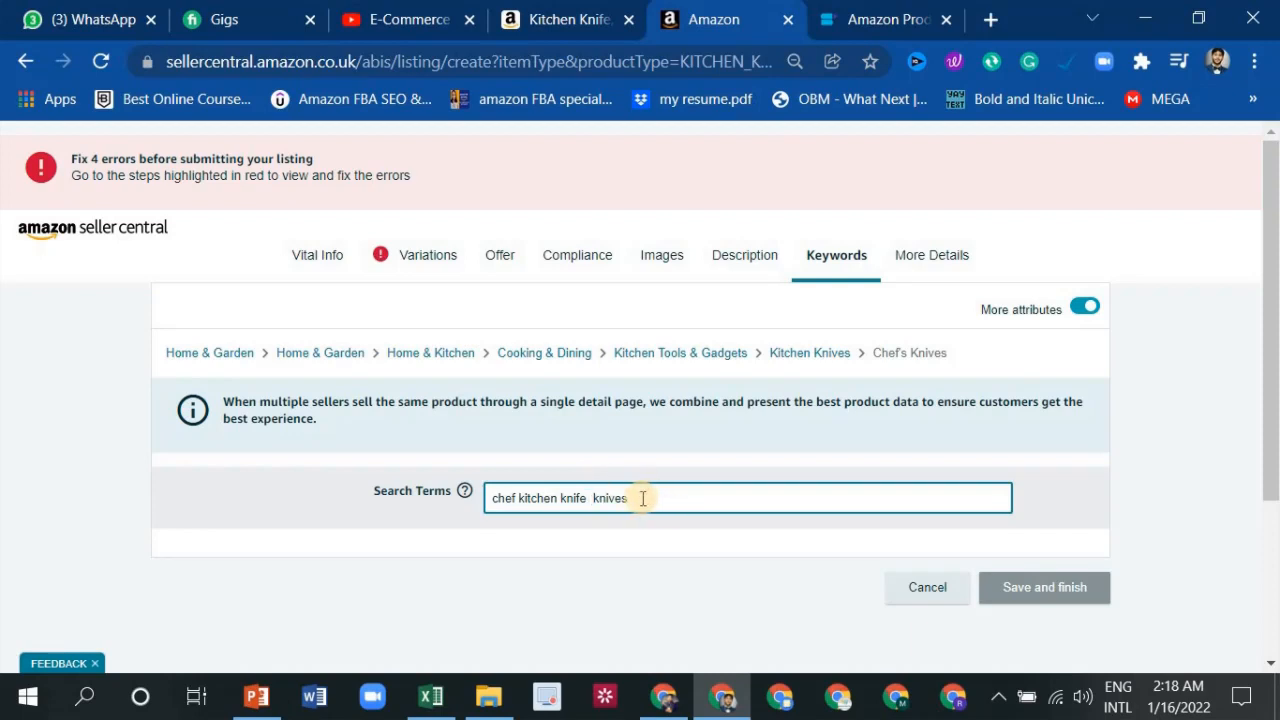
Clear the knife keywords from the listing's Search Terms field
drag(643, 498, 490, 498)
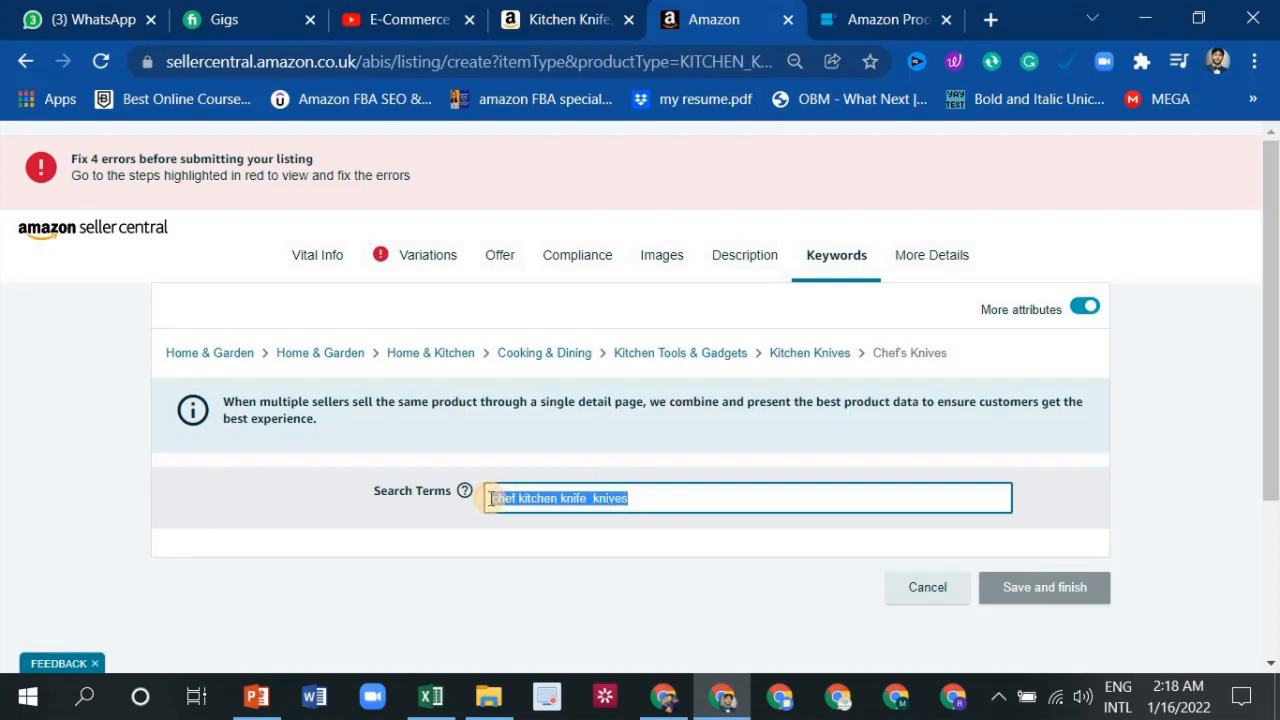
key(BackSpace)
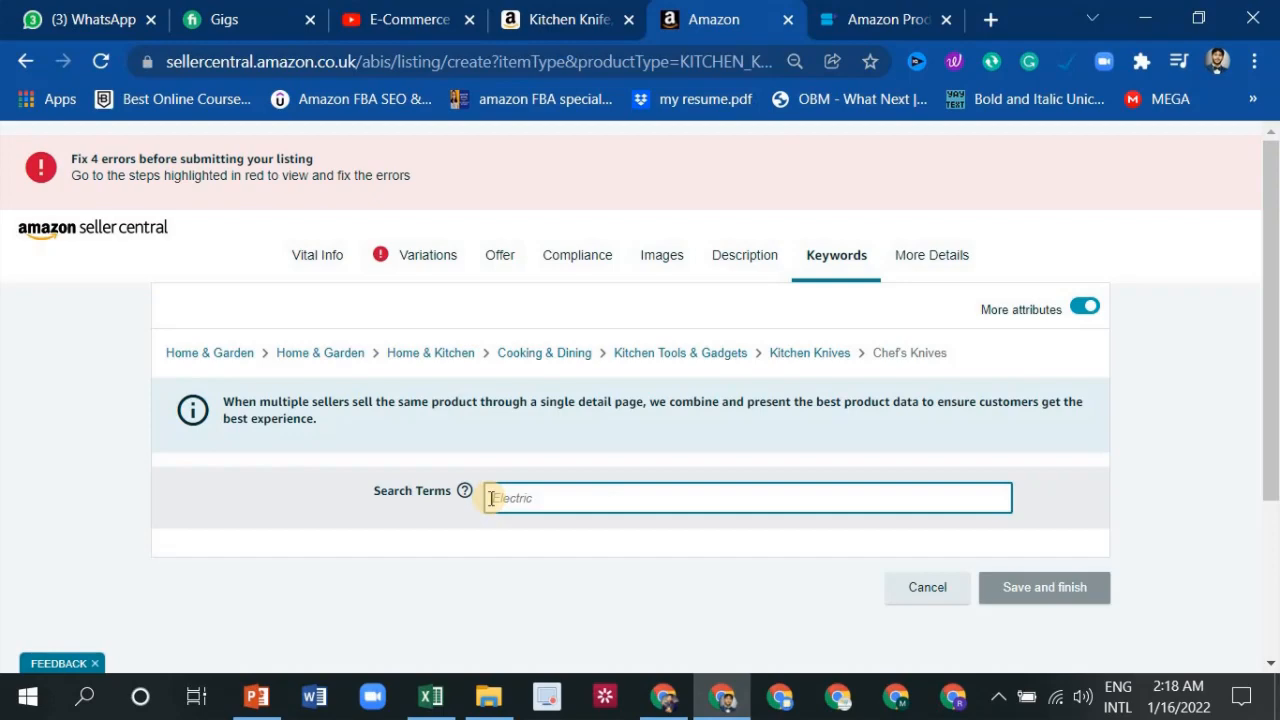
Review all attributes in the listing's More Details section, from External ID Exemption Reason to width_range
click(943, 260)
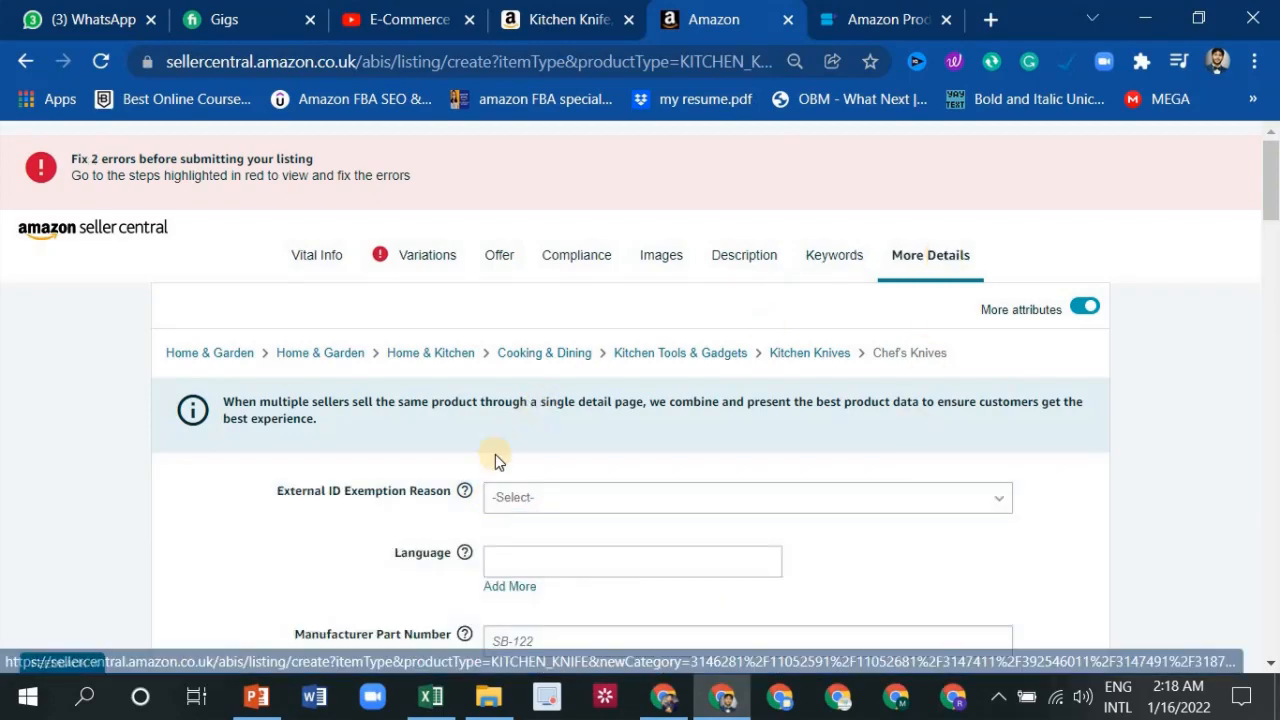
scroll(495, 460, down, 3)
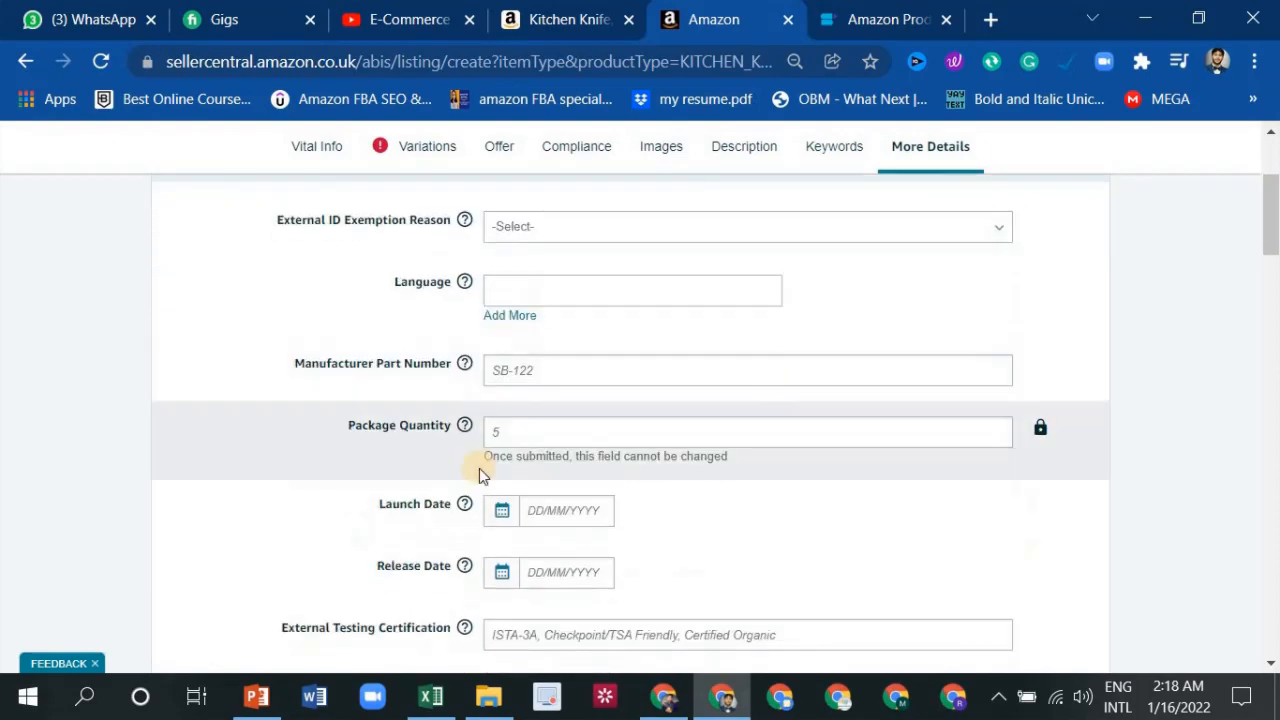
scroll(500, 478, down, 1)
scroll(540, 485, down, 3)
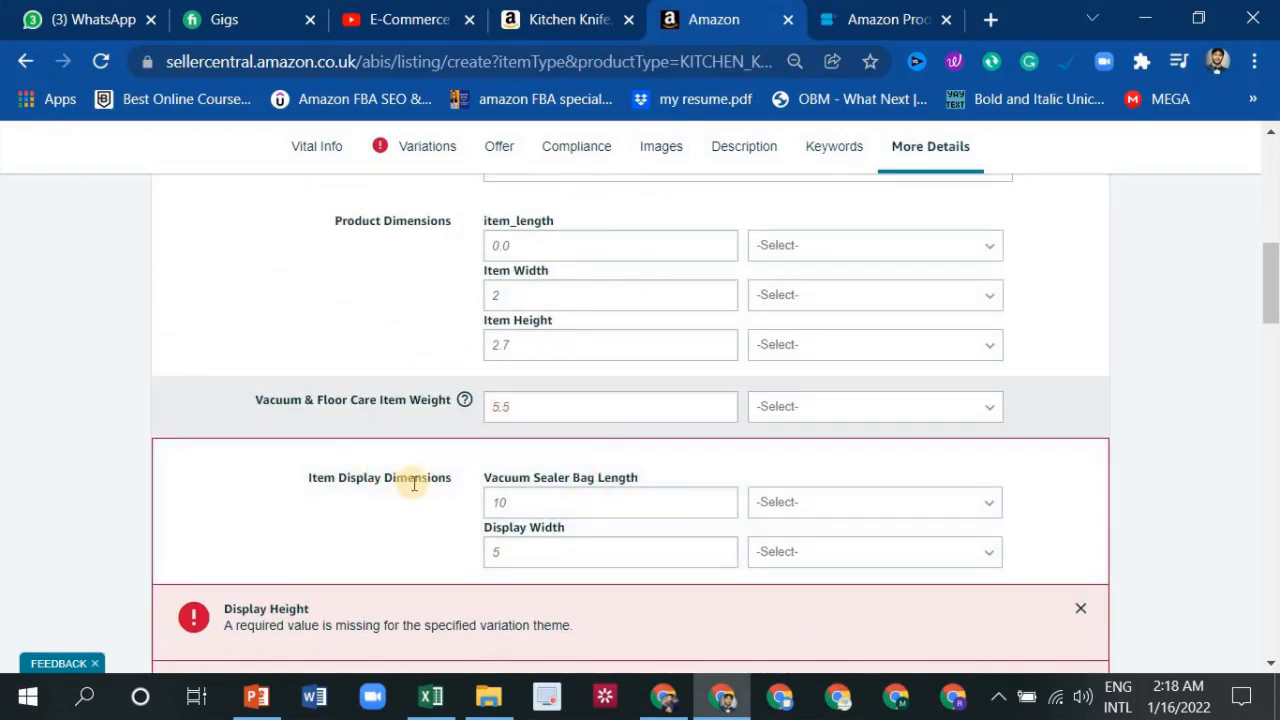
scroll(645, 510, down, 2)
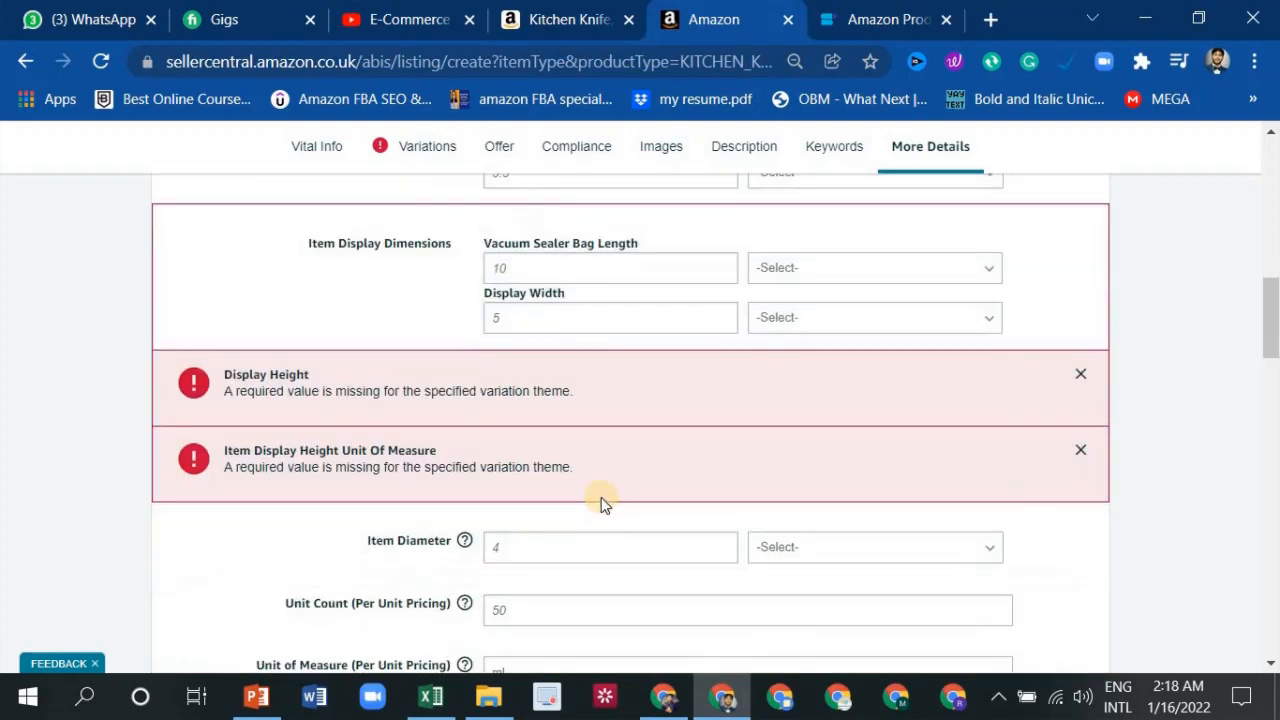
scroll(601, 497, down, 1)
scroll(569, 477, down, 1)
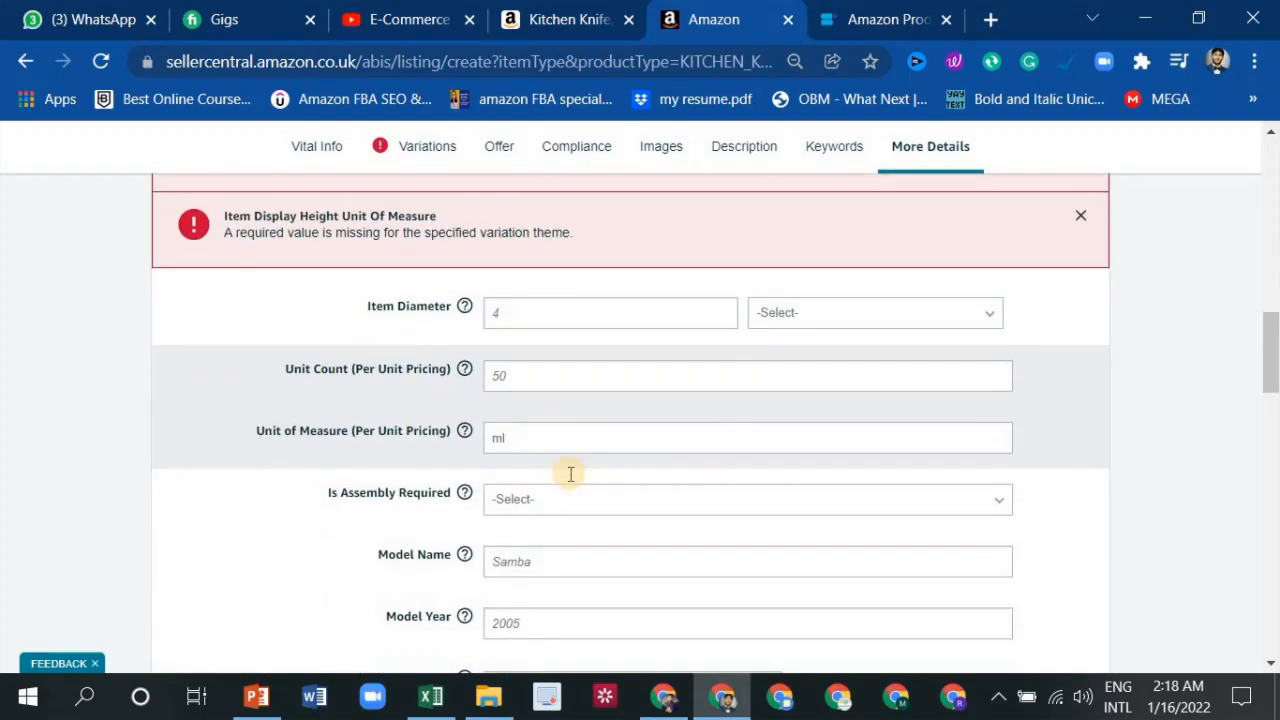
scroll(565, 480, down, 1)
scroll(620, 490, down, 1)
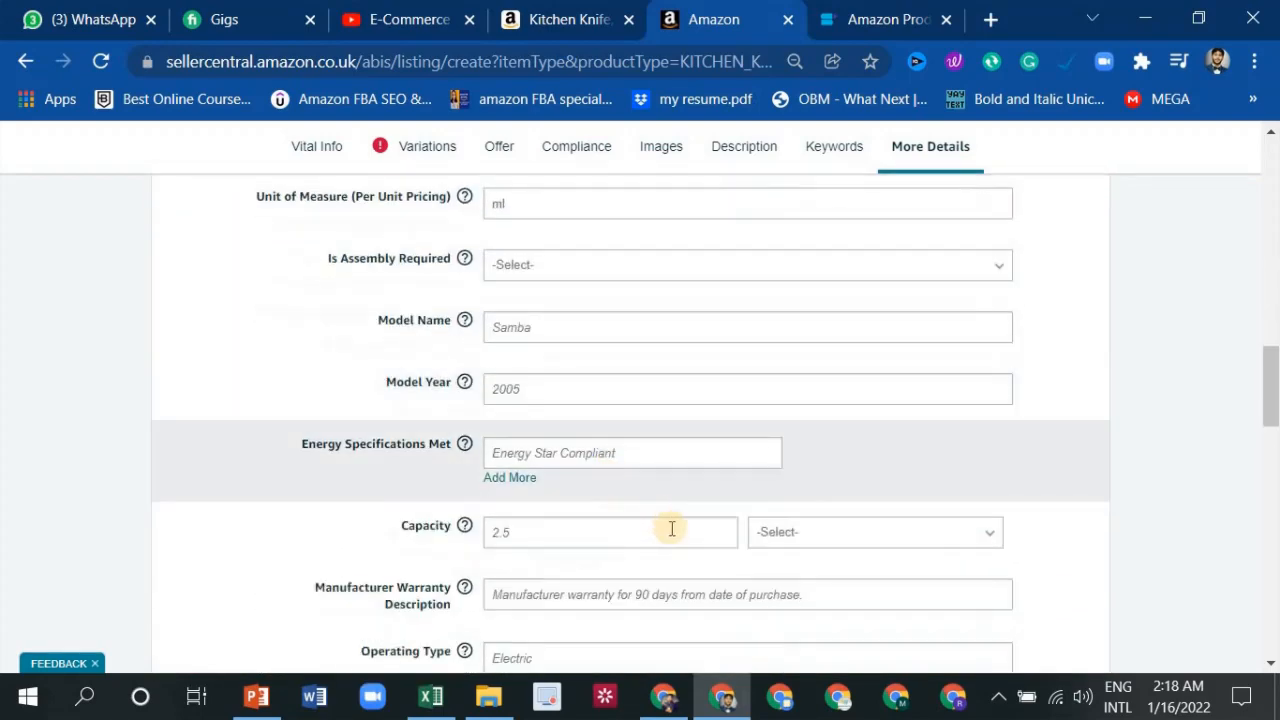
scroll(623, 520, down, 1)
scroll(611, 534, down, 2)
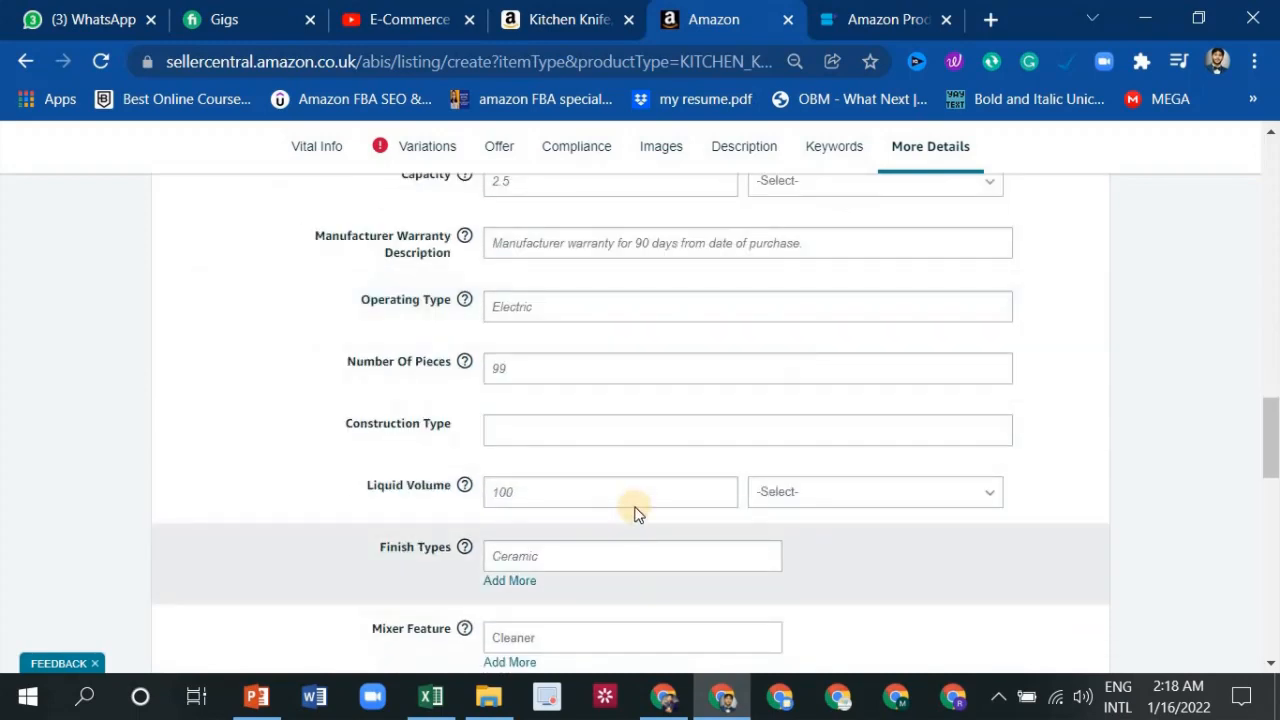
scroll(590, 480, down, 1)
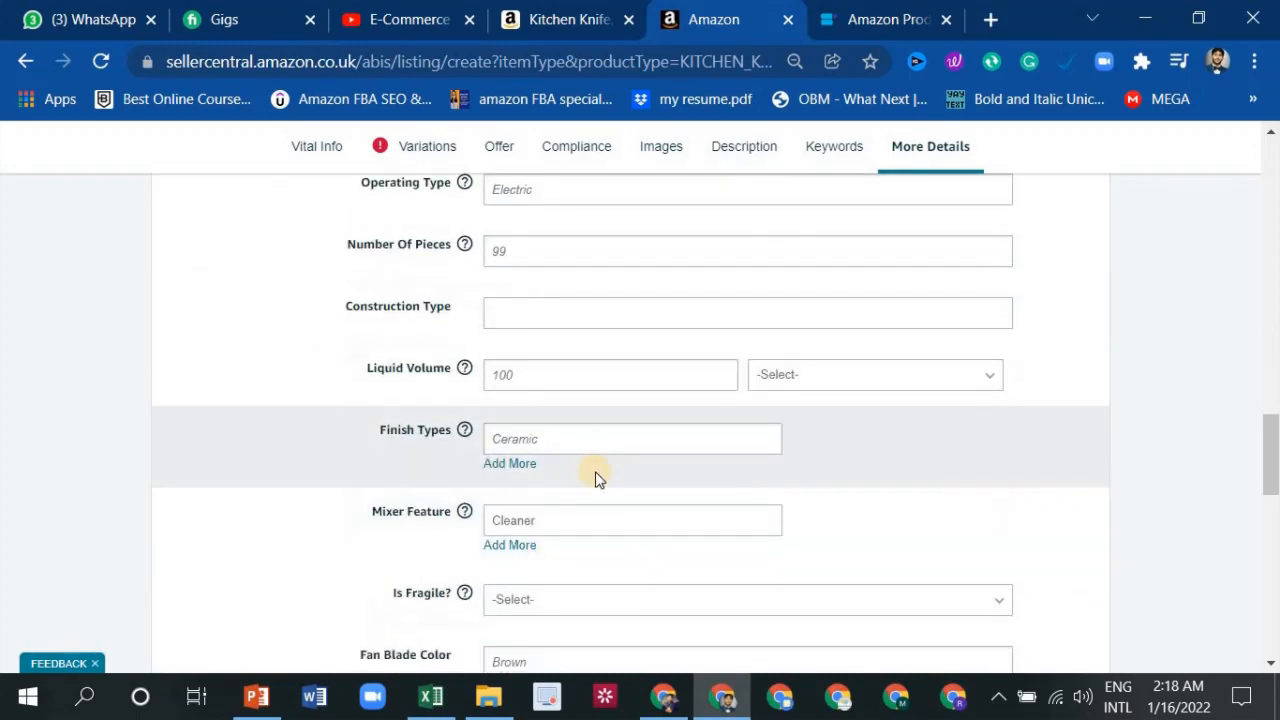
scroll(594, 477, down, 2)
scroll(600, 492, down, 3)
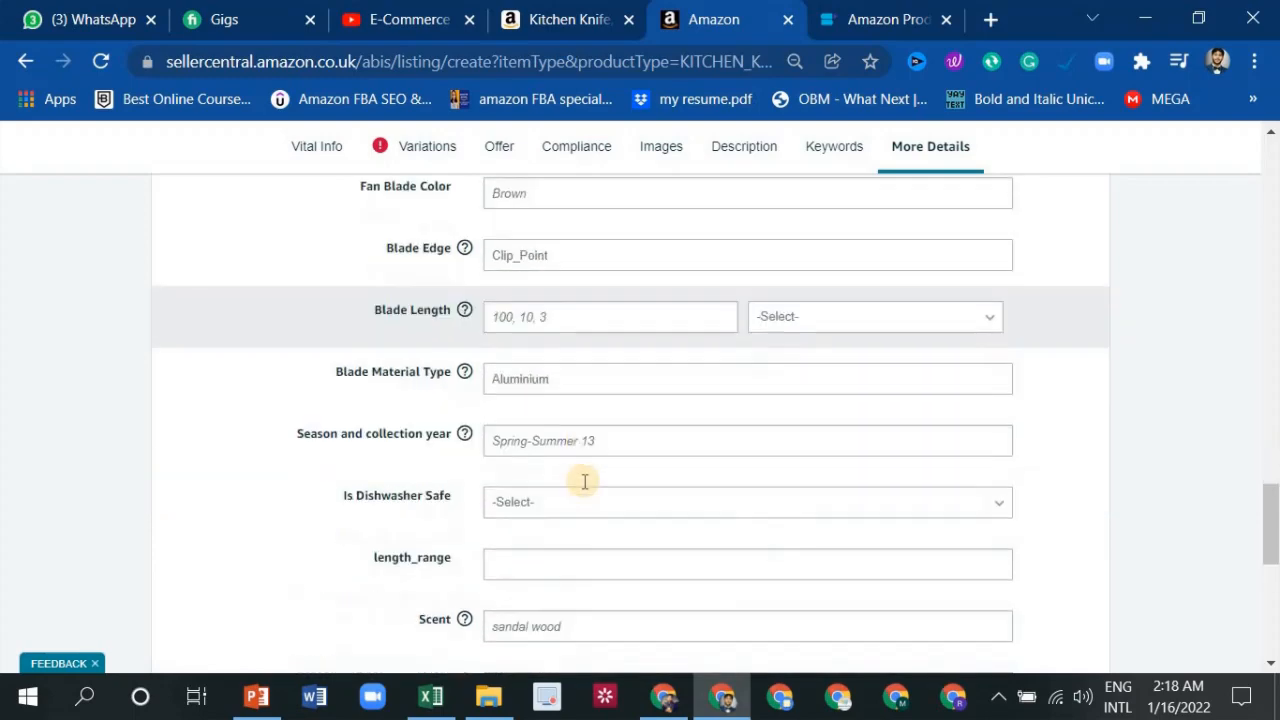
scroll(591, 529, down, 5)
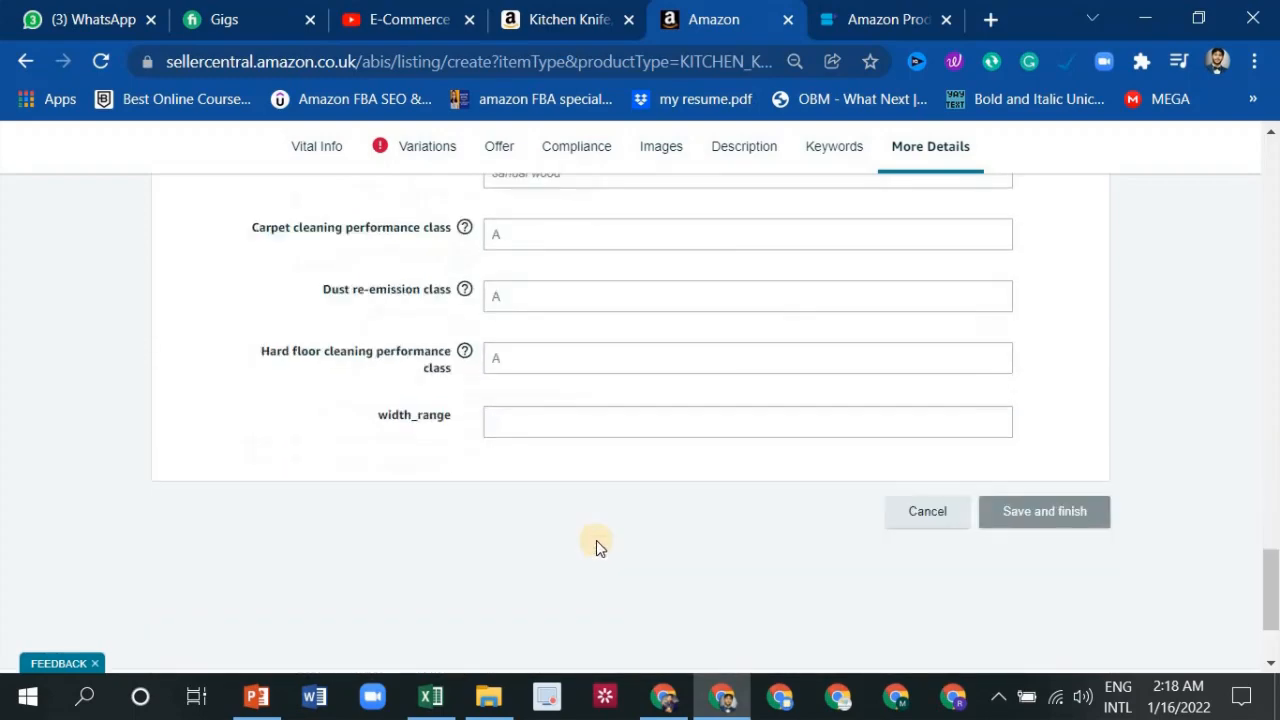
Set the Is Fragile? attribute to No in More Details
scroll(603, 491, up, 11)
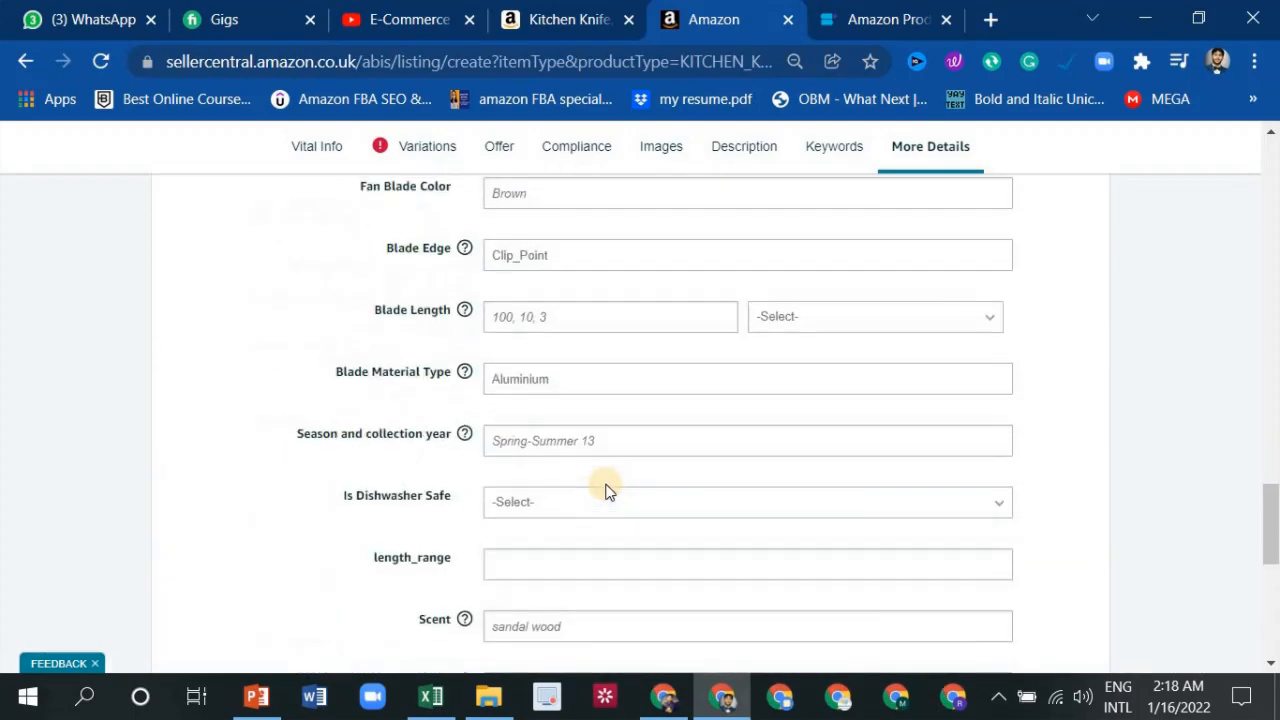
scroll(603, 491, down, 3)
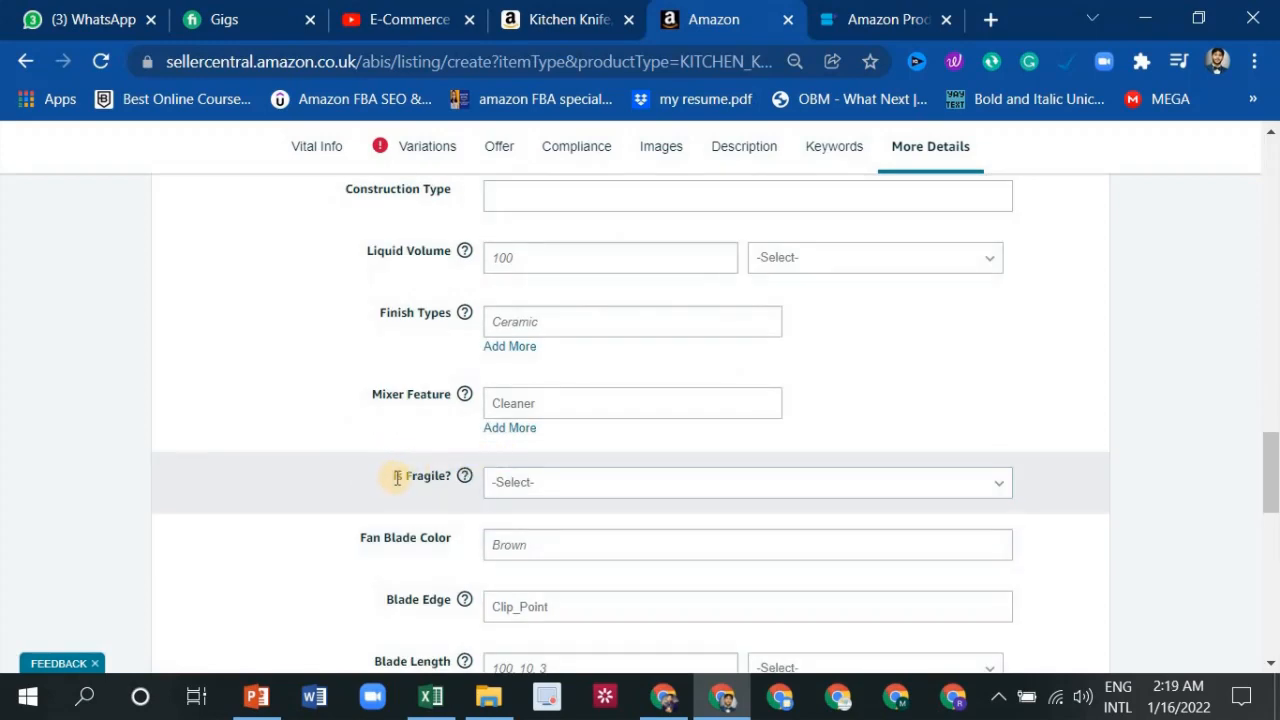
click(506, 485)
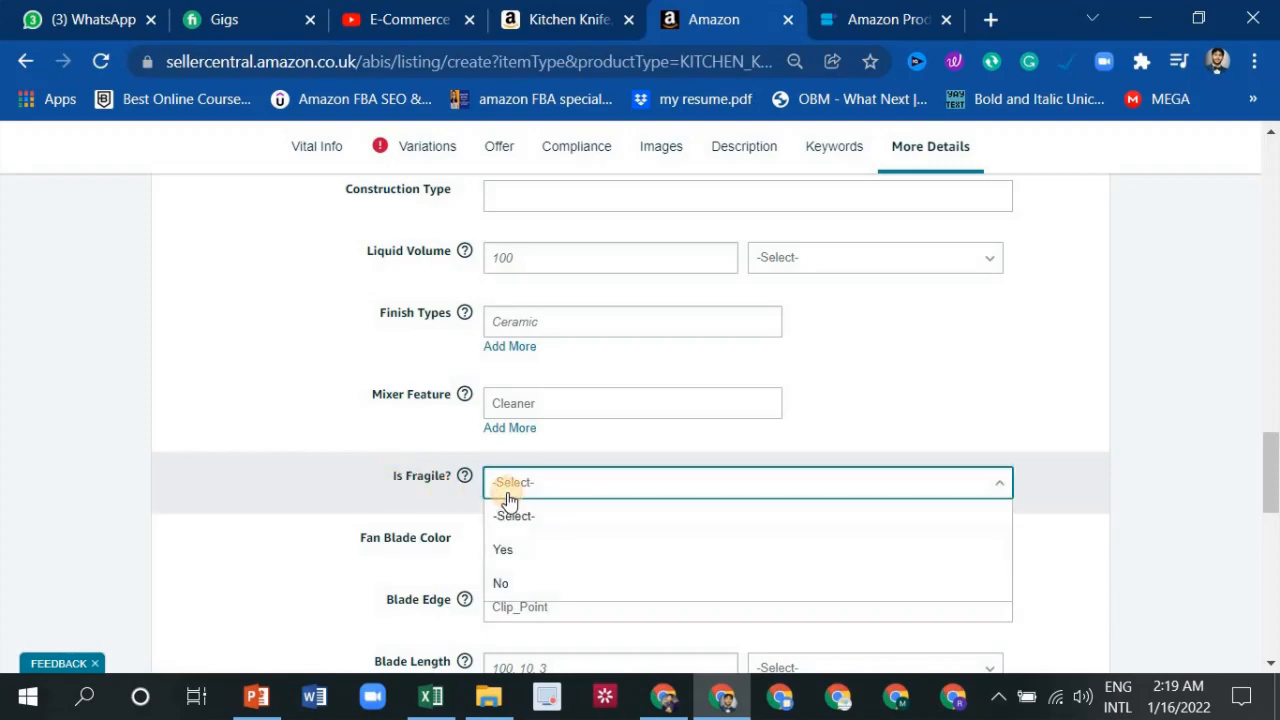
click(528, 582)
Examine the Product Dimensions fields in More Details and compare them with the Package Dimensions in Vital Info
scroll(549, 505, up, 4)
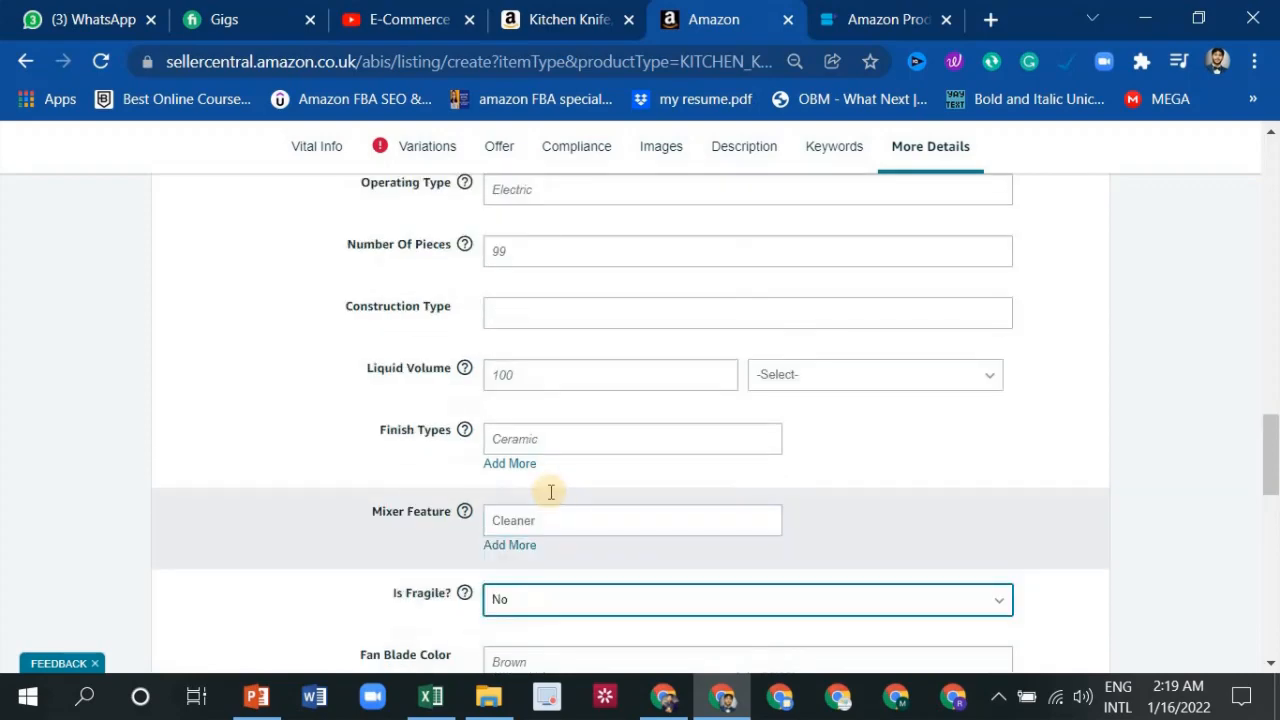
scroll(558, 540, up, 8)
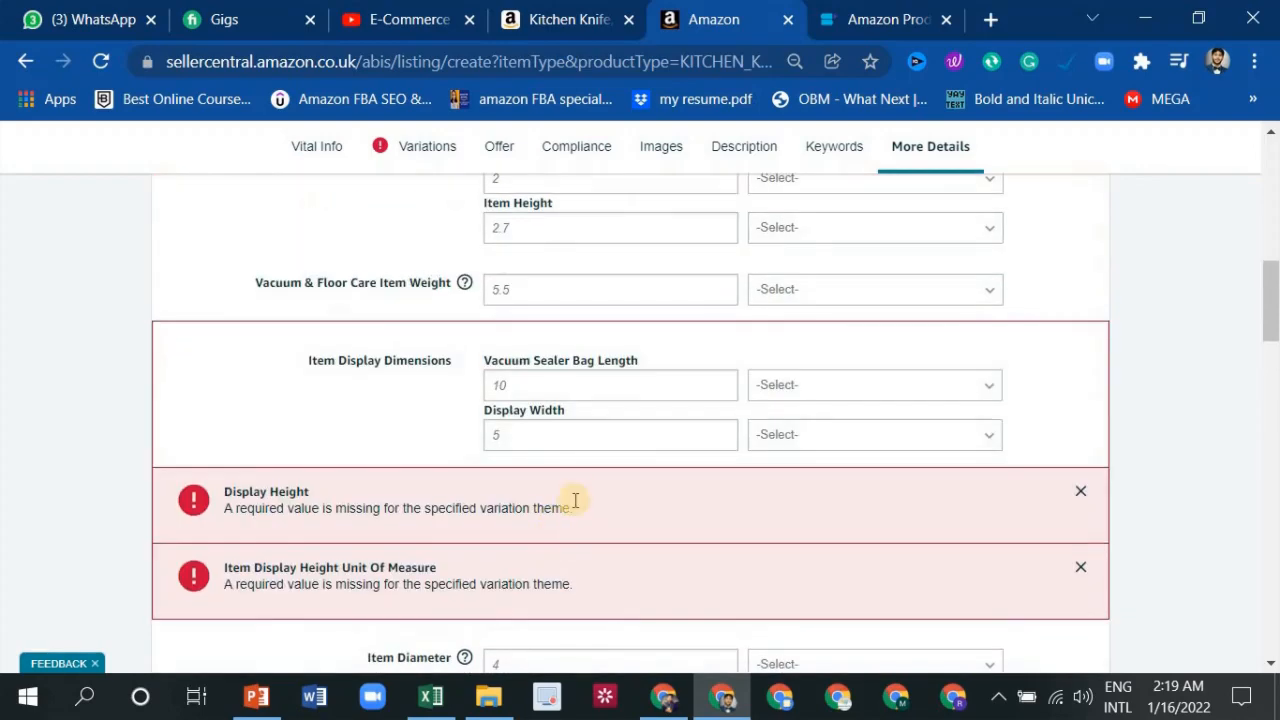
scroll(578, 487, up, 2)
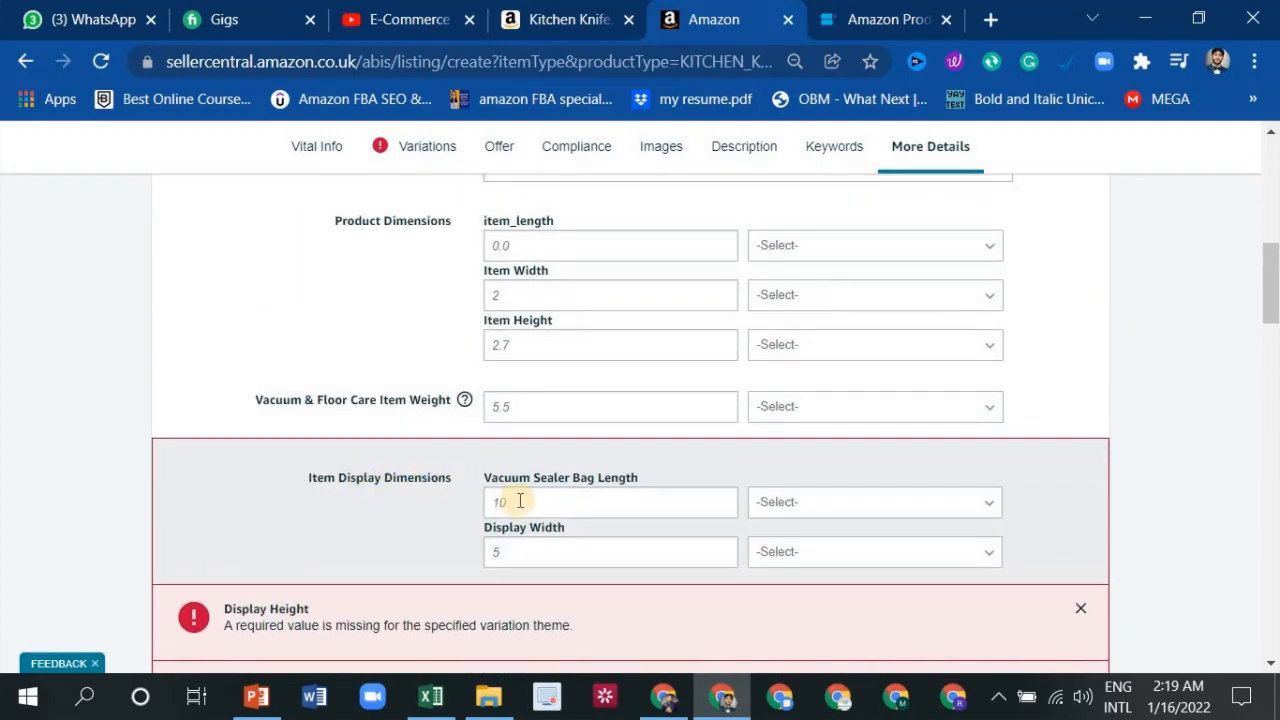
scroll(505, 490, up, 2)
click(549, 362)
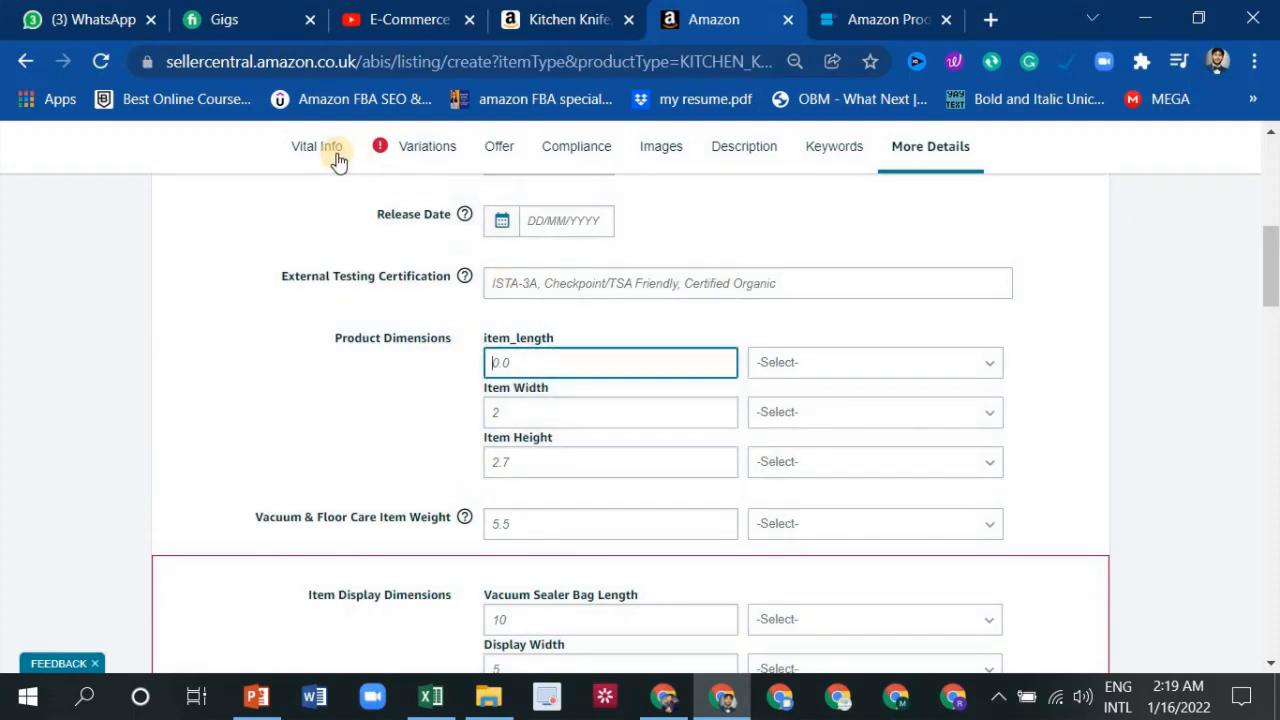
click(332, 150)
scroll(526, 367, down, 6)
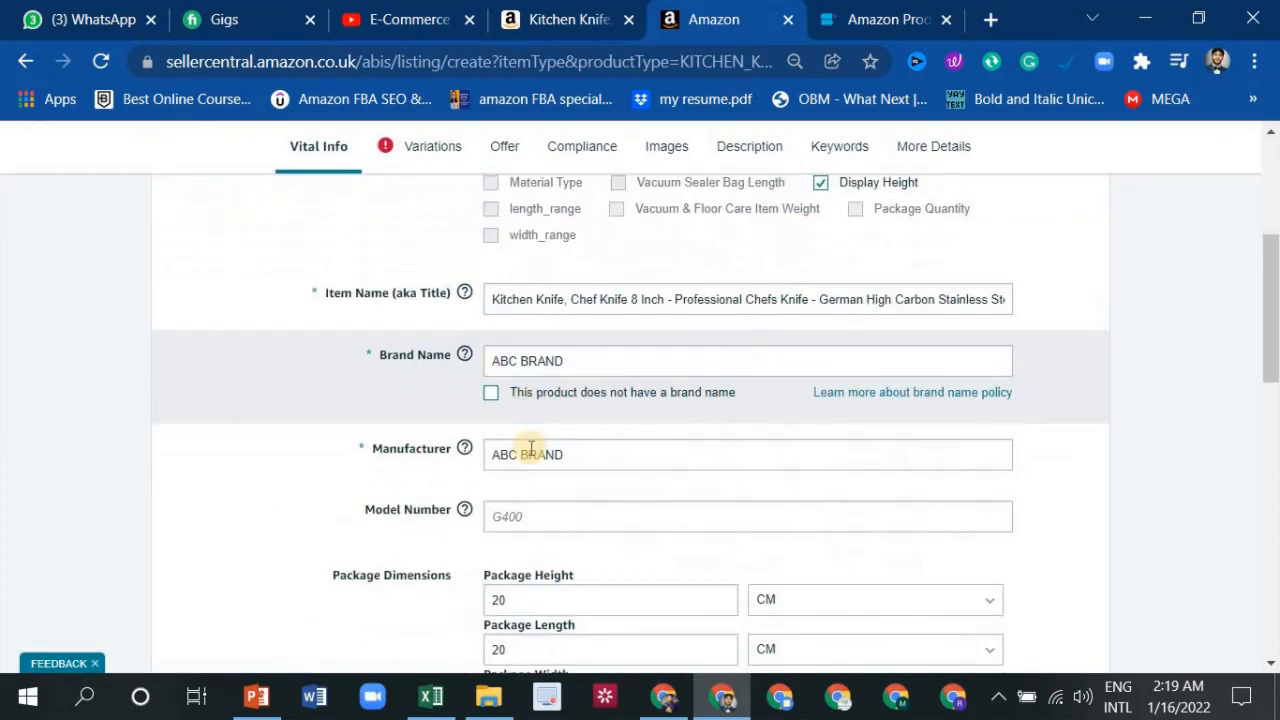
drag(336, 335, 446, 340)
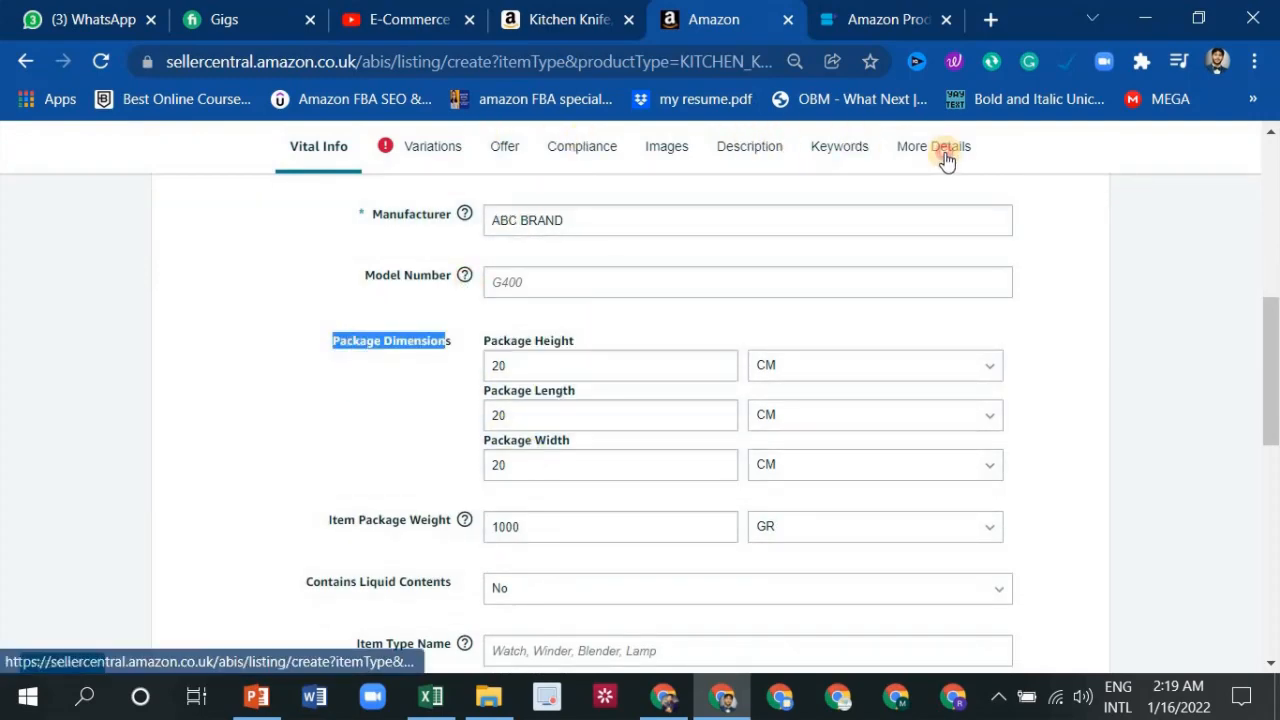
Enter the Product Dimensions in More Details: item length 12, item width 14 and item height 16
click(935, 150)
scroll(568, 420, down, 4)
scroll(549, 477, down, 1)
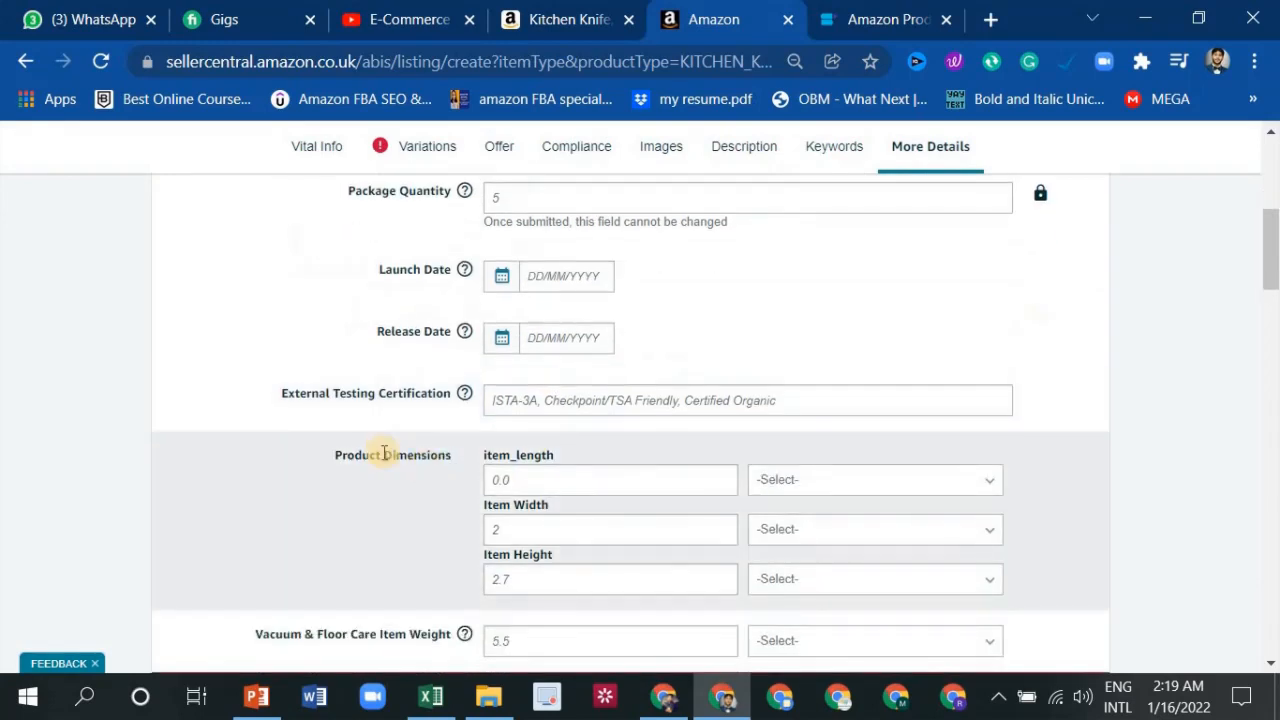
drag(334, 452, 446, 456)
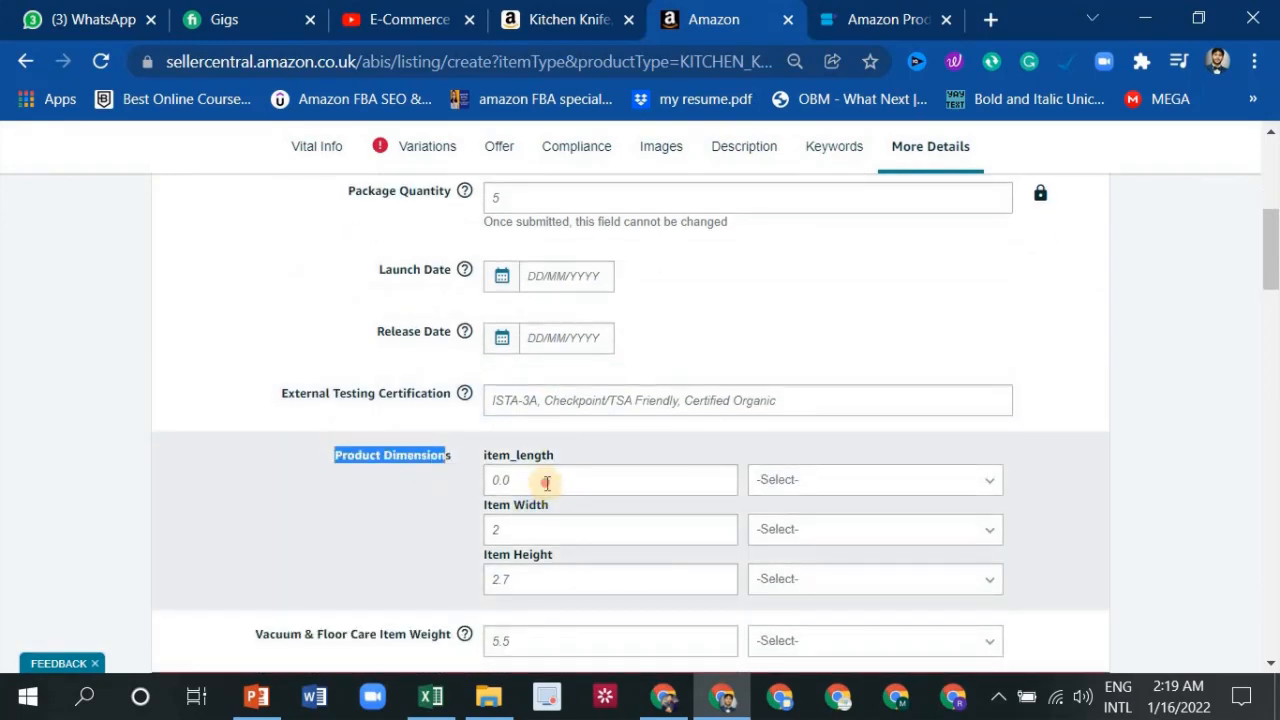
click(534, 481)
text(12)
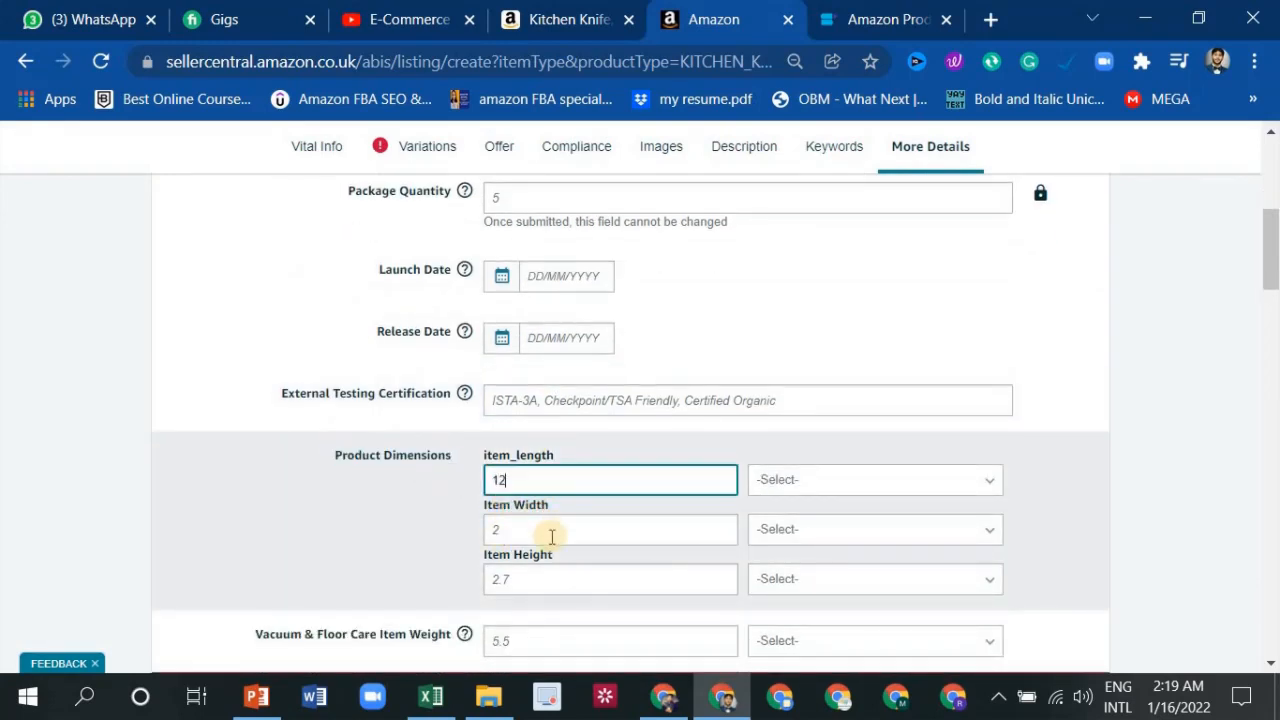
click(549, 534)
text(14)
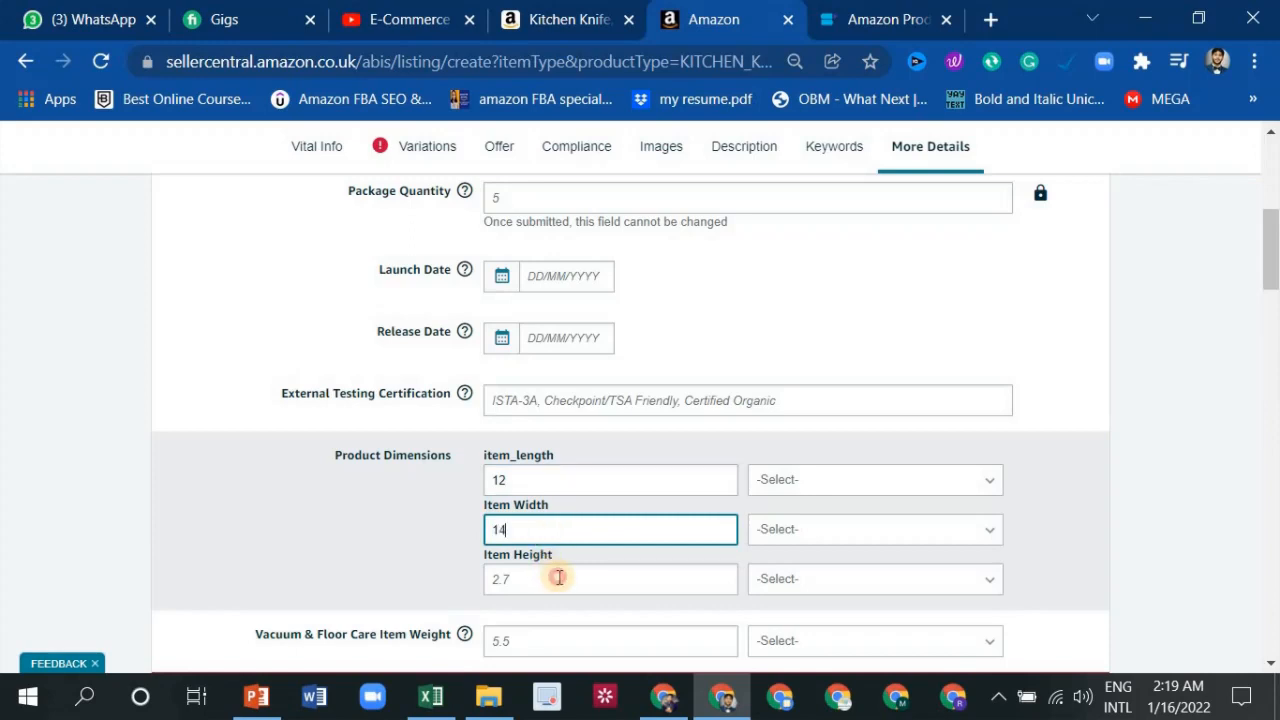
click(557, 574)
text(16)
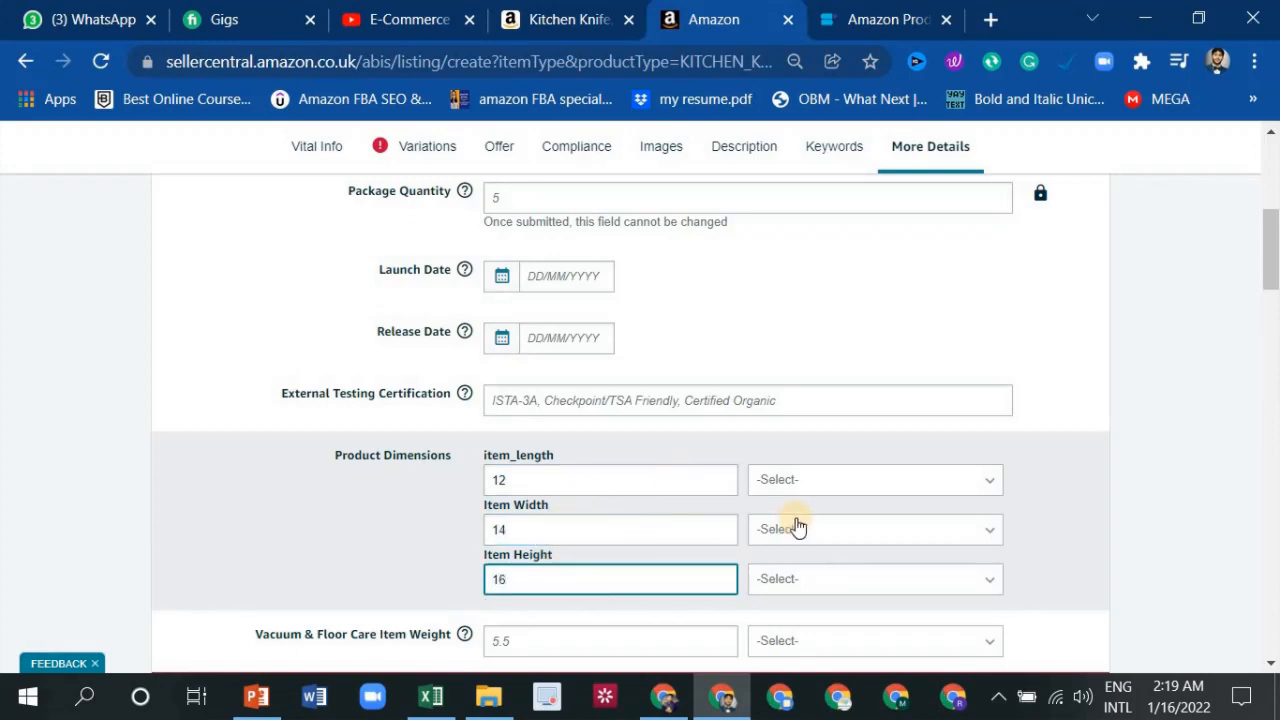
Look at the unit options for the item width and check the remaining More Details attributes down to the save option
click(792, 485)
click(830, 543)
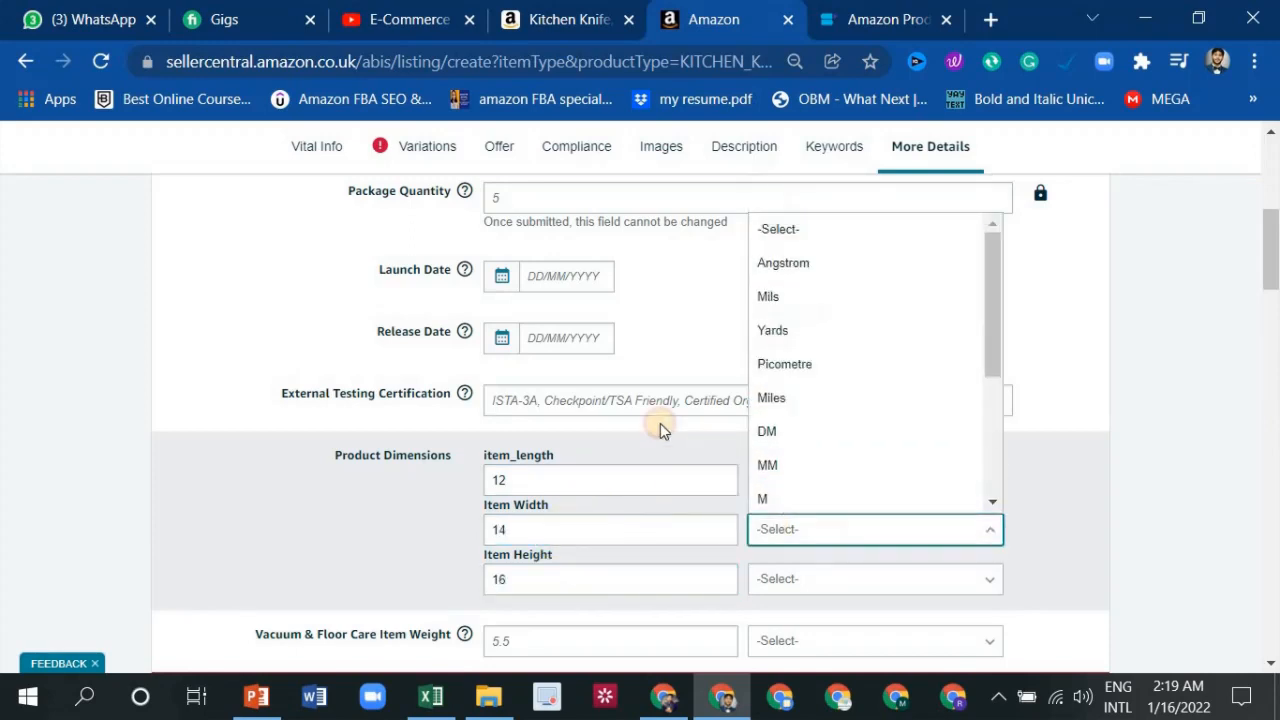
scroll(760, 500, down, 5)
scroll(800, 520, down, 16)
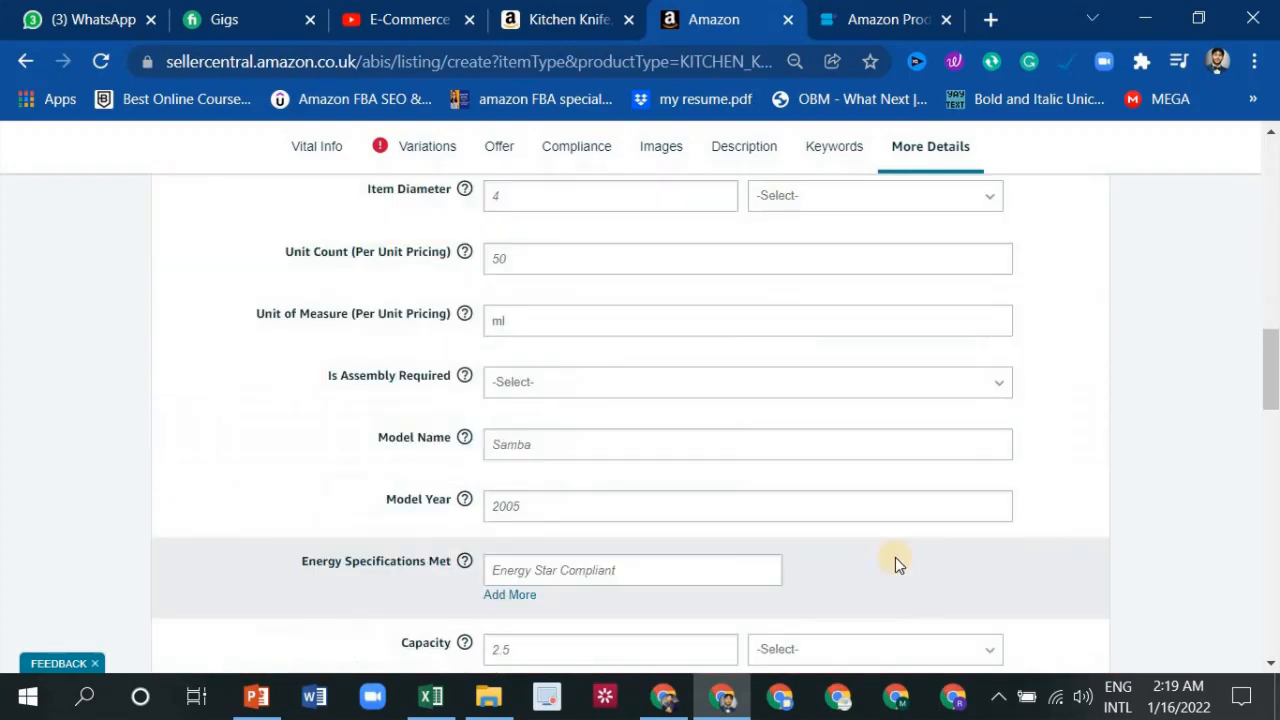
scroll(984, 564, down, 4)
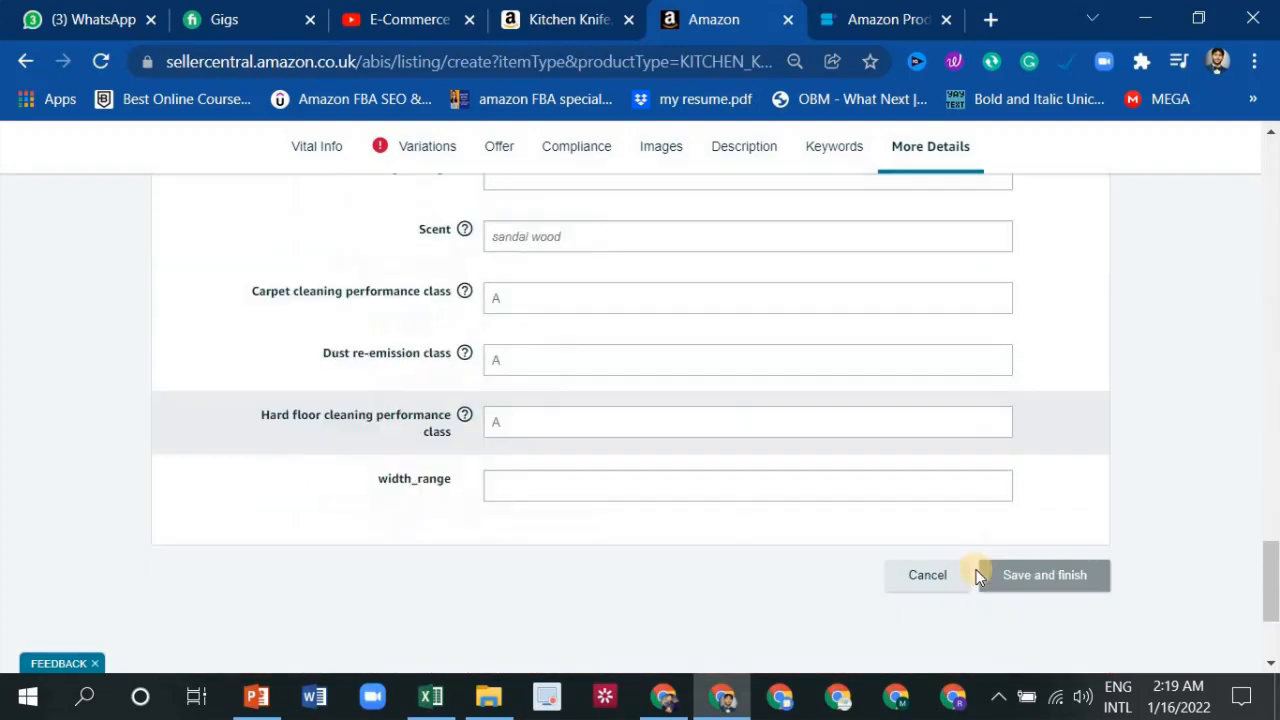
scroll(866, 480, up, 20)
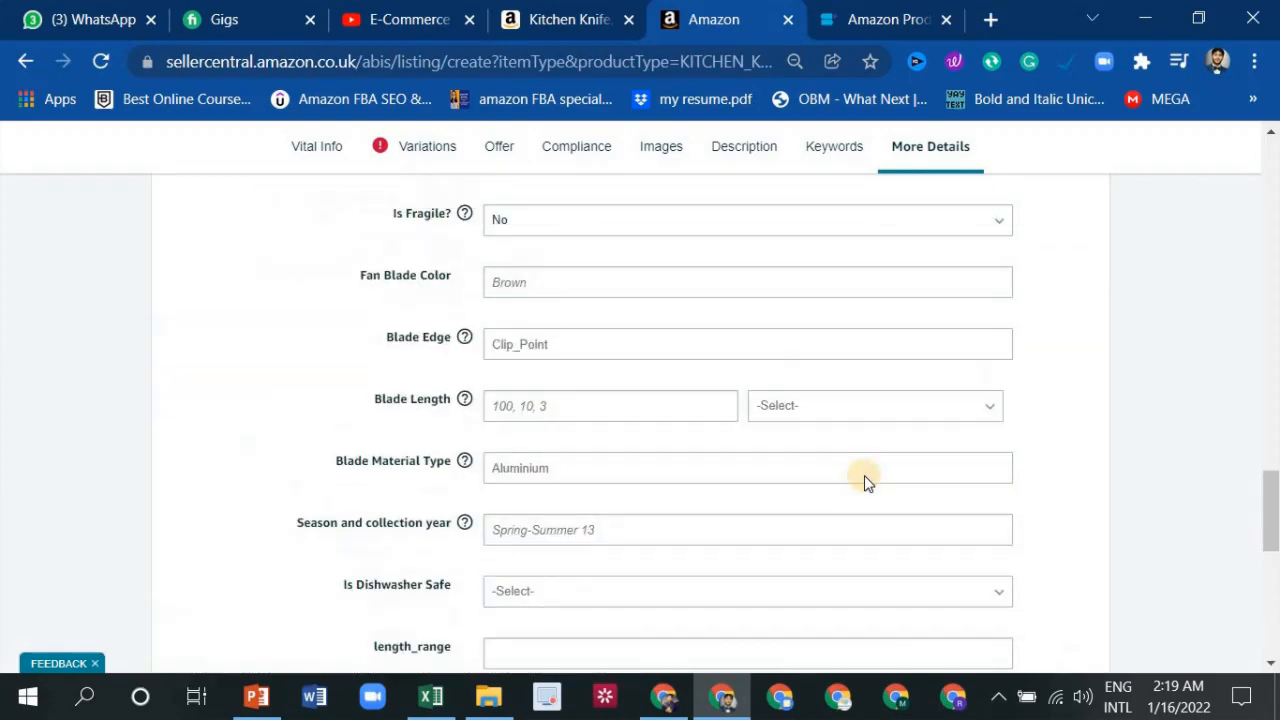
scroll(866, 480, up, 15)
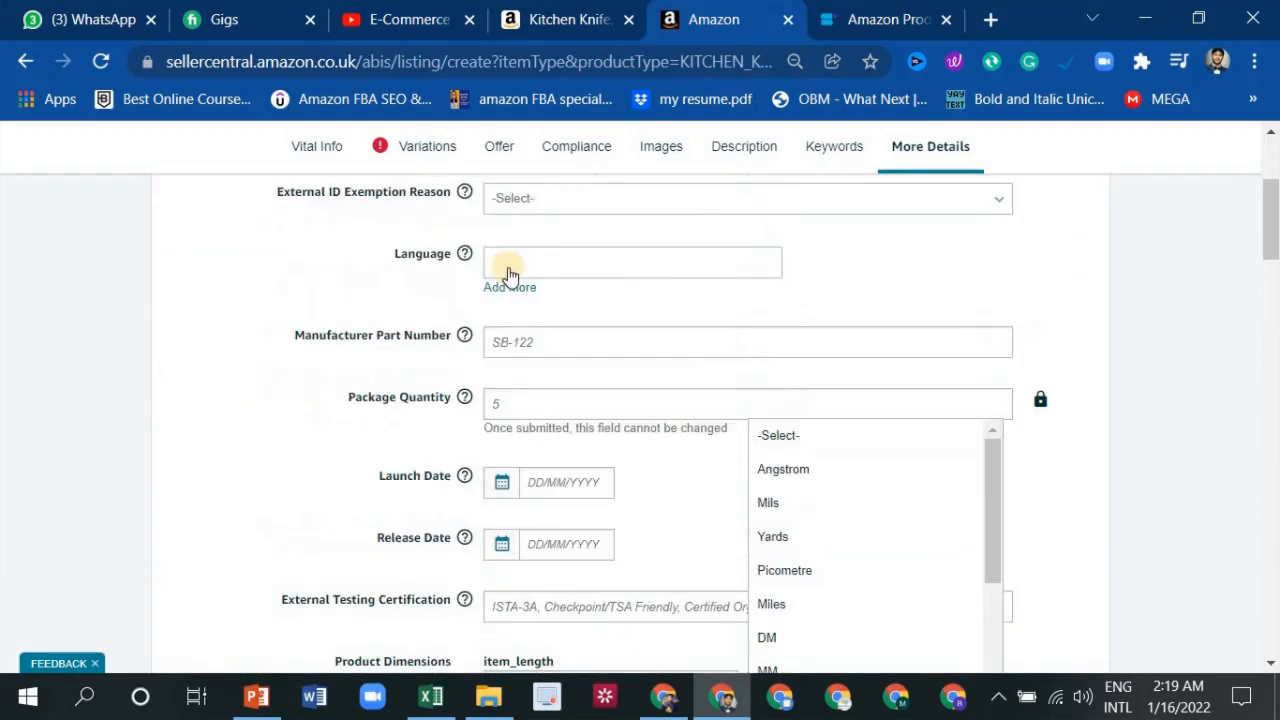
Review the Vital Info section, including the variation attributes, item name, brand, manufacturer and package dimensions
click(328, 255)
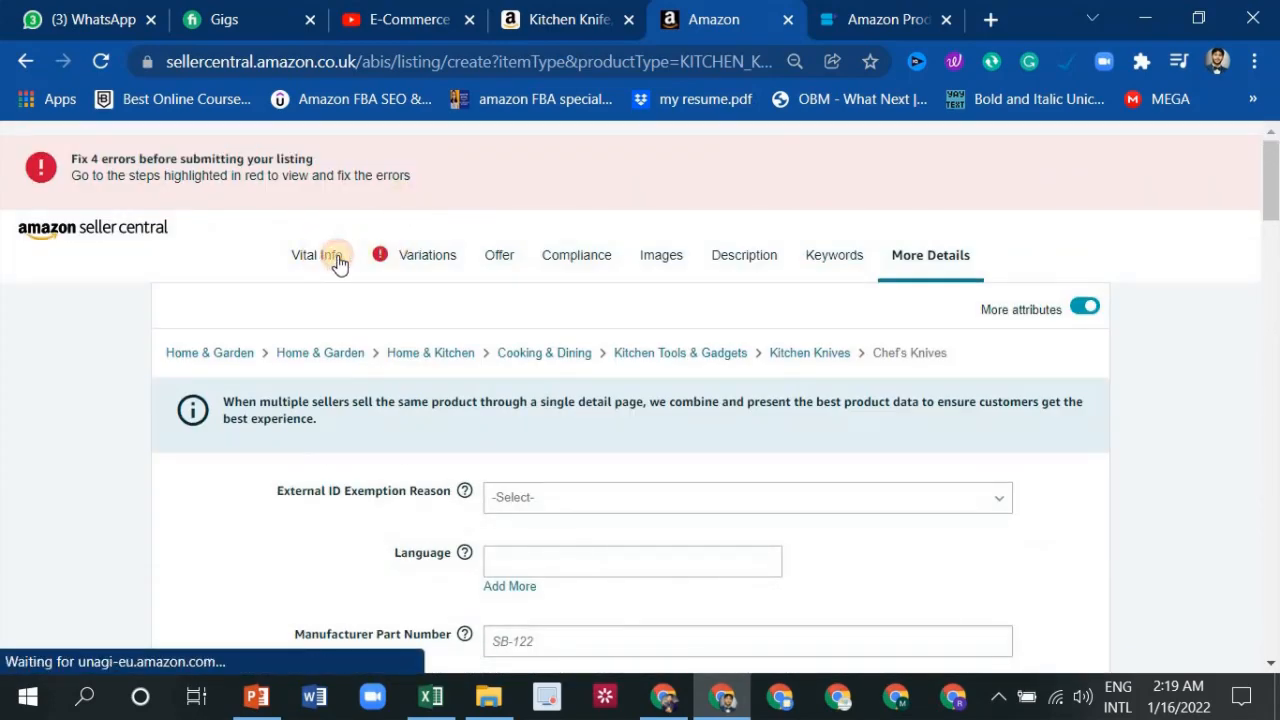
scroll(551, 351, down, 4)
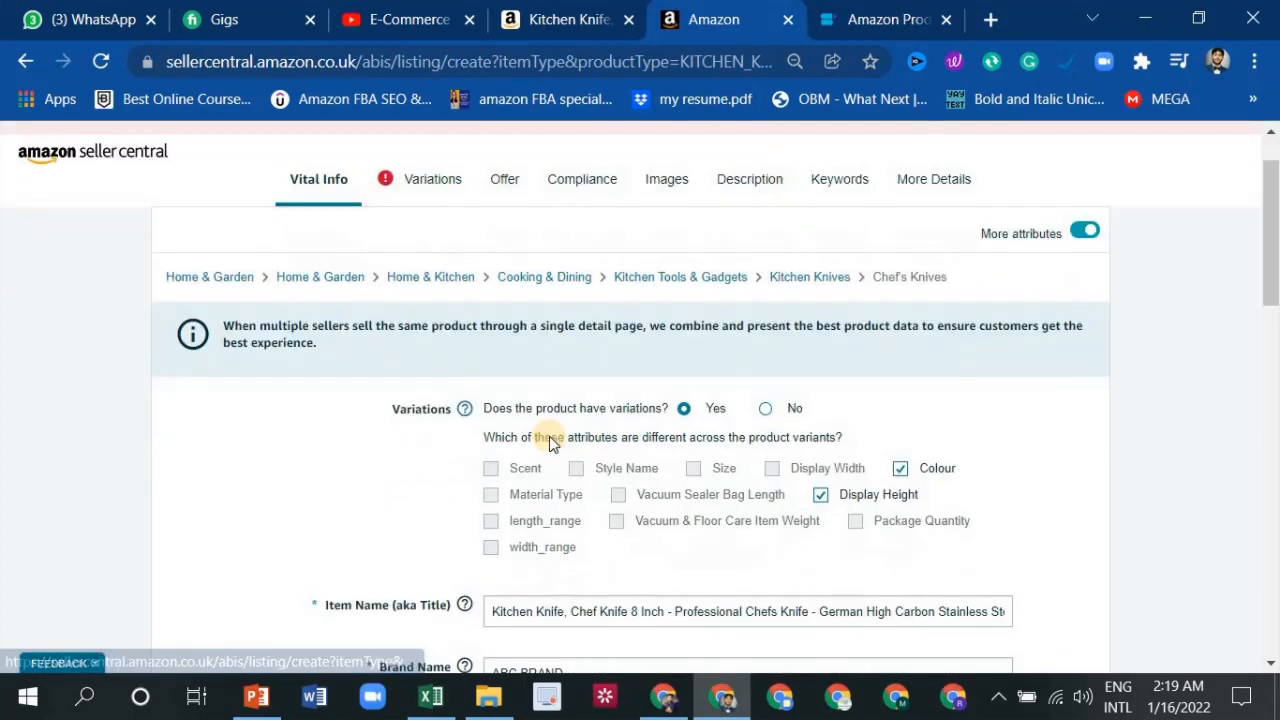
scroll(618, 285, up, 2)
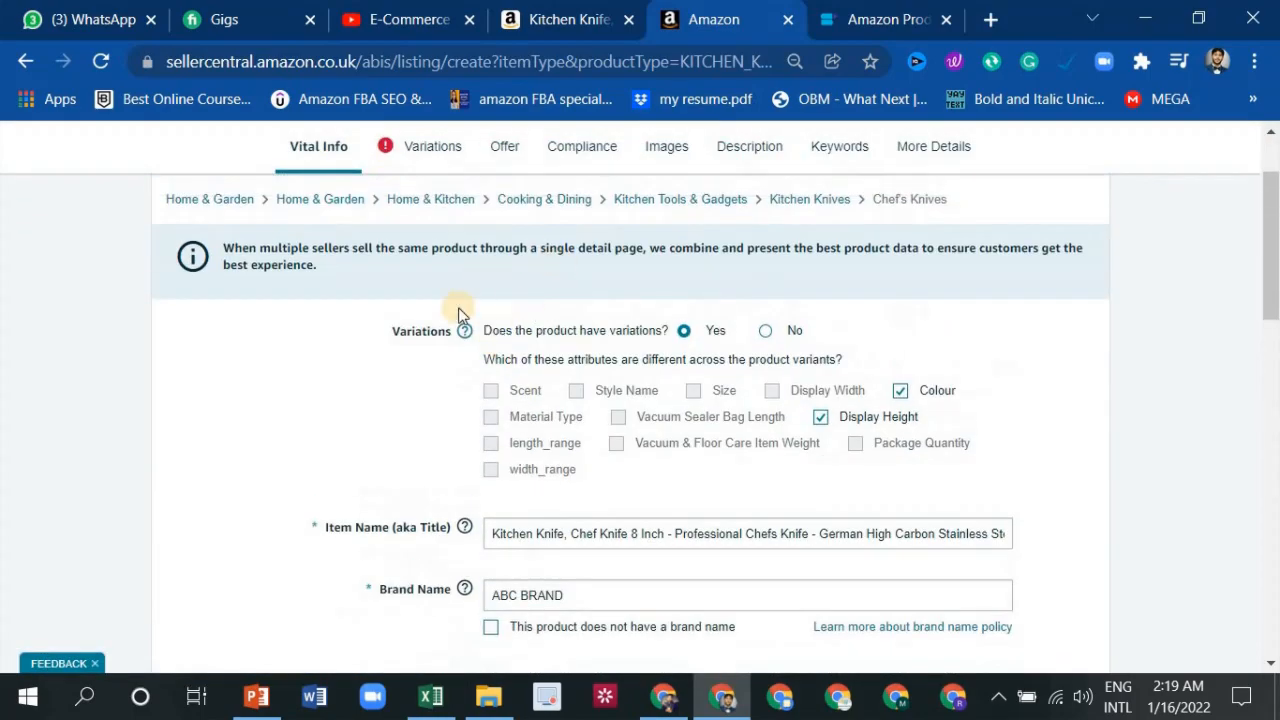
scroll(457, 391, down, 2)
scroll(480, 390, down, 3)
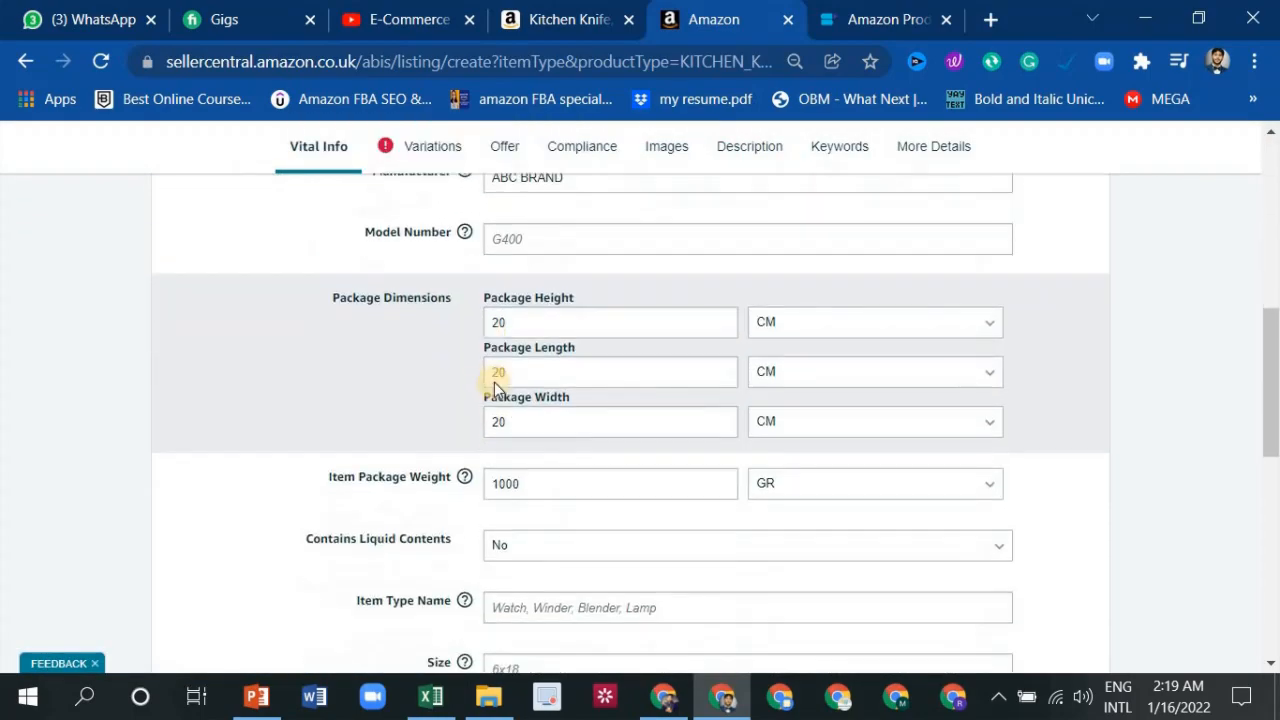
scroll(331, 266, up, 3)
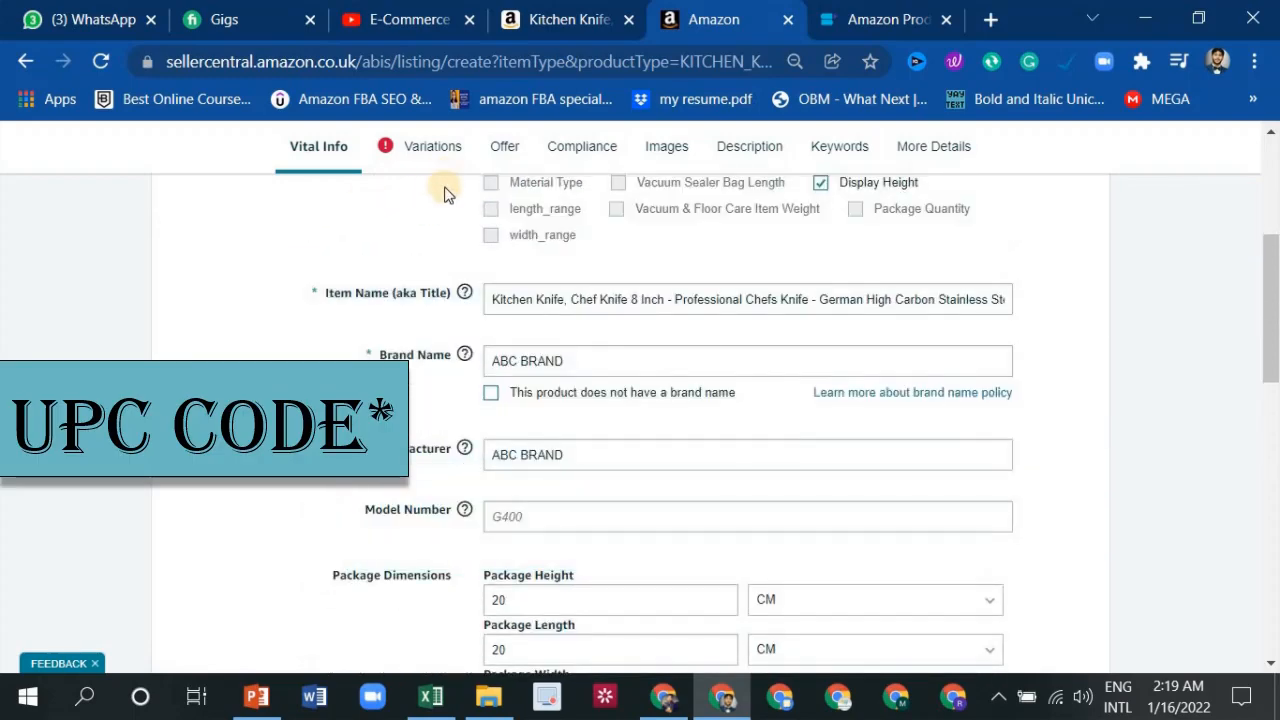
scroll(540, 400, up, 2)
scroll(780, 410, up, 2)
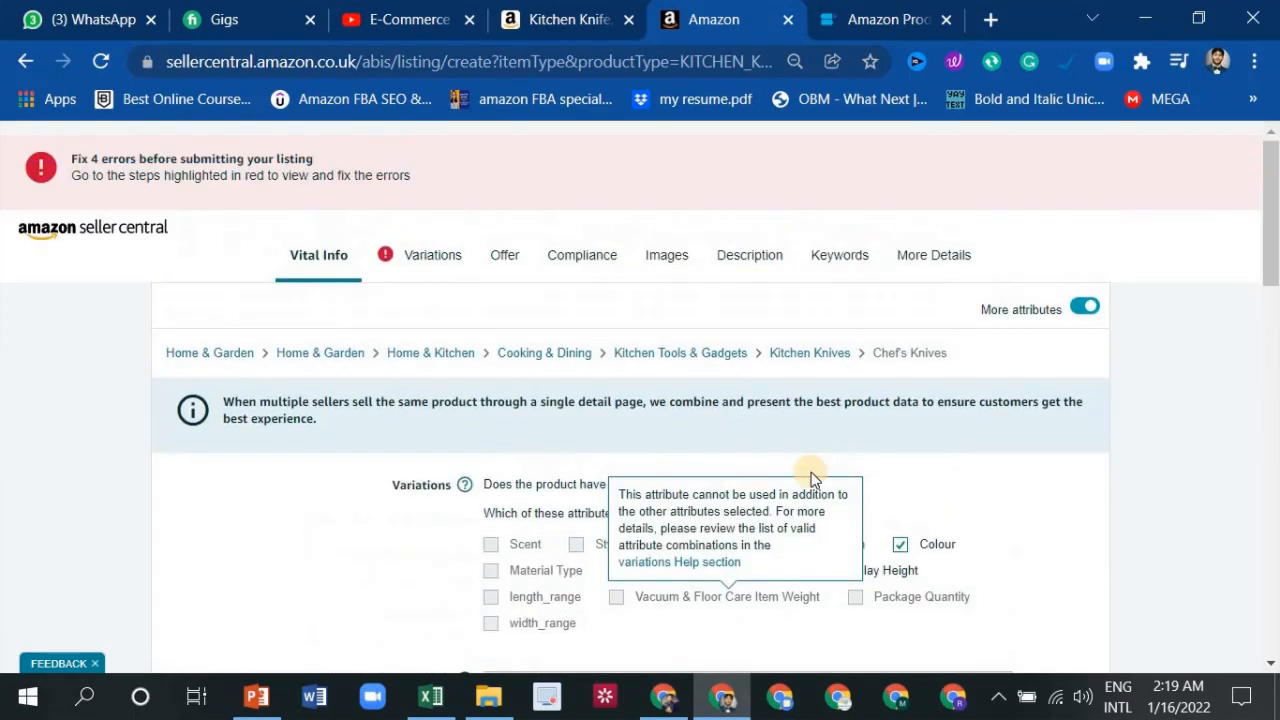